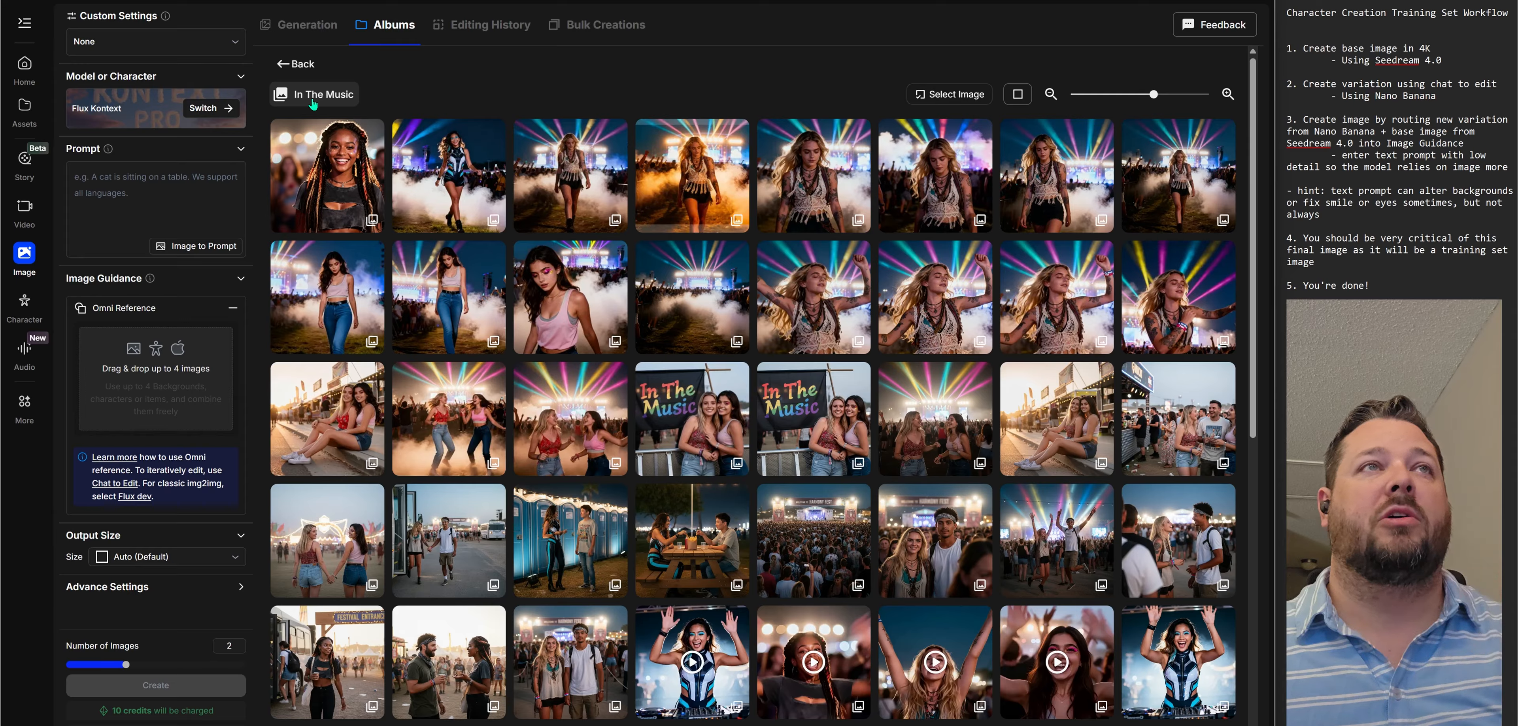
Step: Open the 4K portrait of the dark-haired woman in the pink tank top from the In The Music album full size and copy the image
{"action": "mouse_move", "coordinate": [707, 178]}
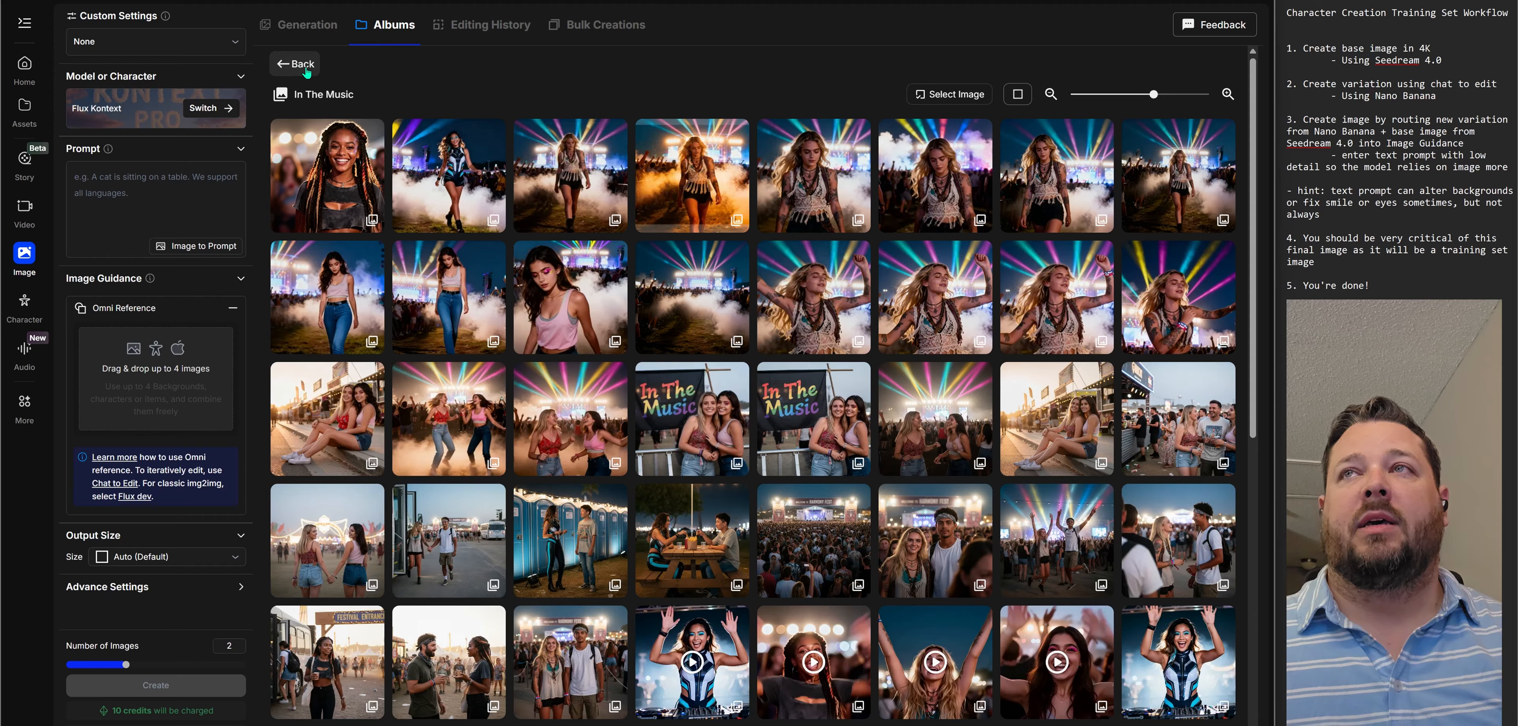
{"action": "scroll", "coordinate": [717, 316], "scroll_direction": "down", "scroll_amount": 5}
{"action": "scroll", "coordinate": [718, 317], "scroll_direction": "down", "scroll_amount": 3}
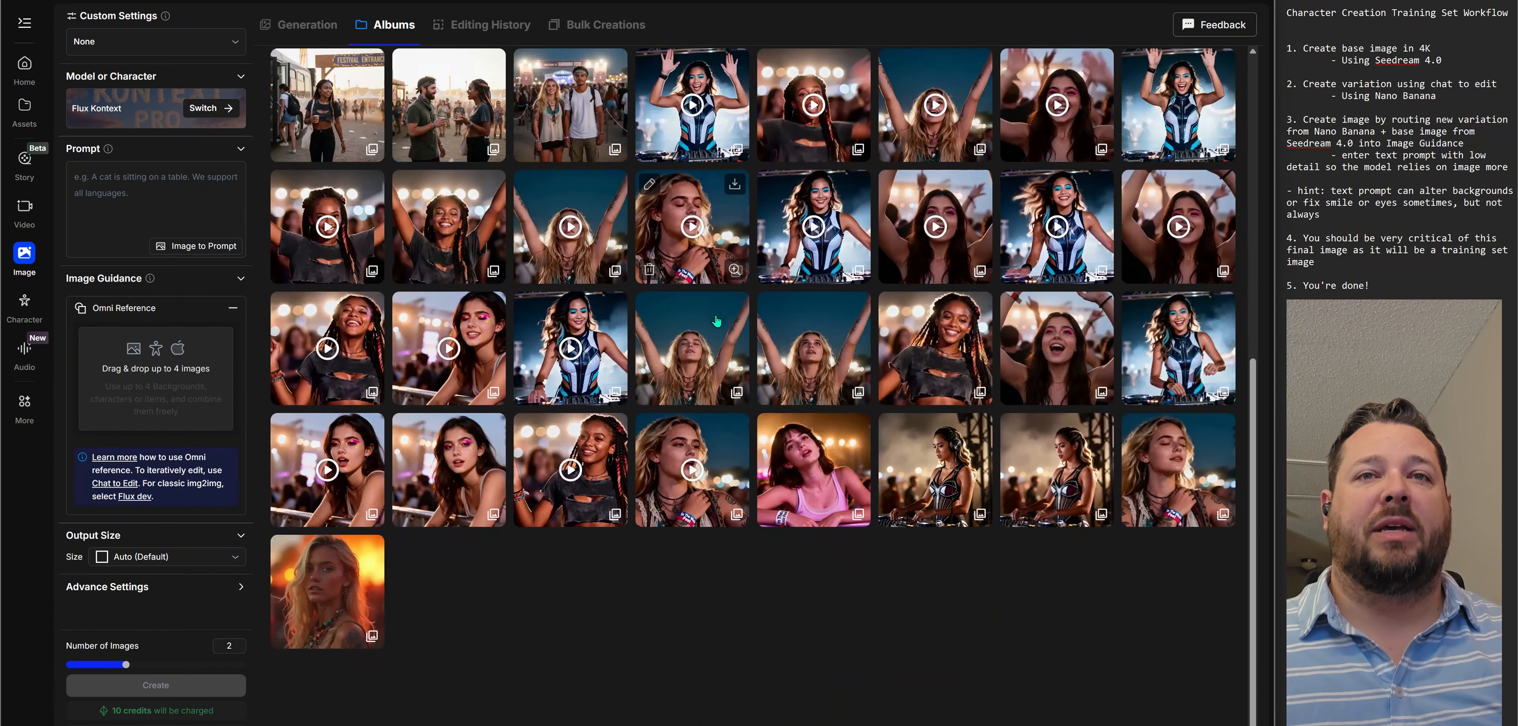
{"action": "left_click", "coordinate": [459, 479]}
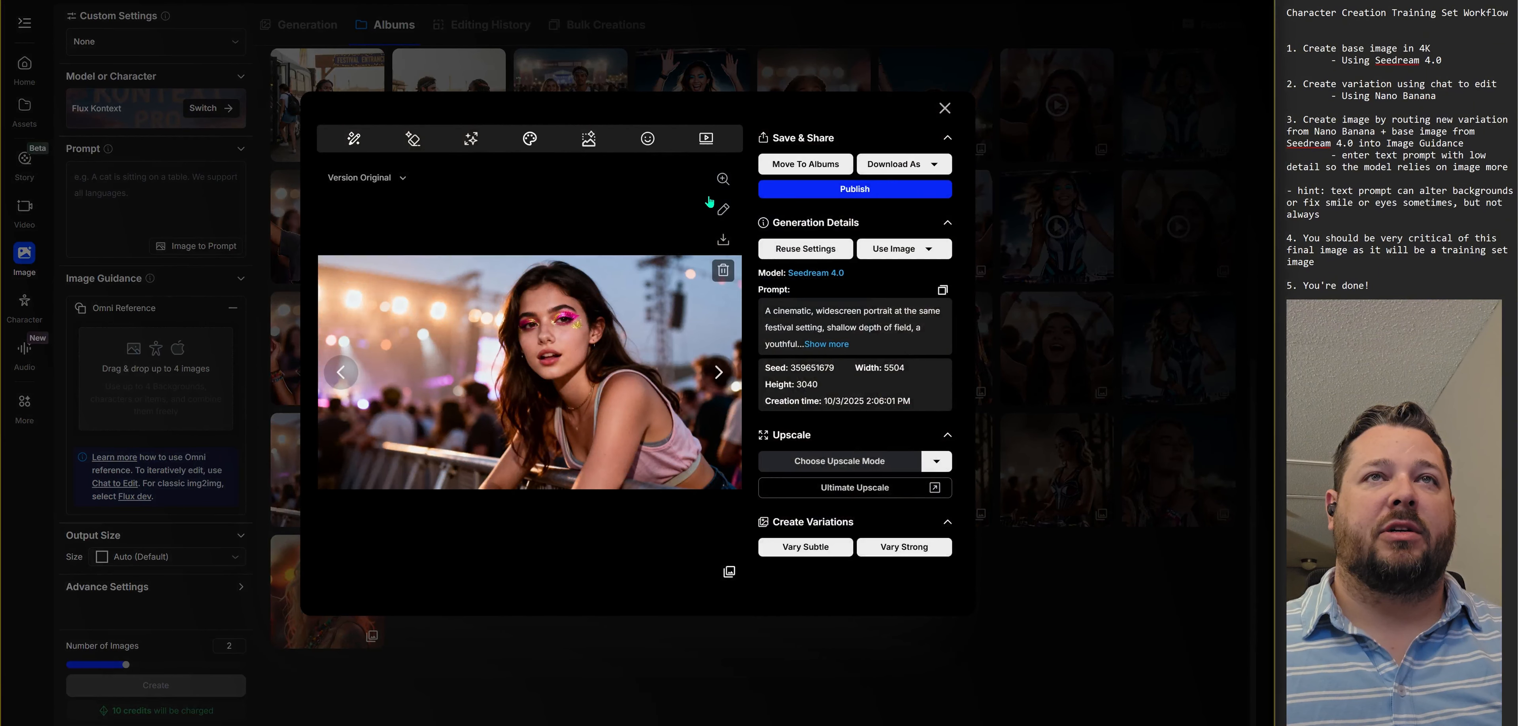
{"action": "left_click", "coordinate": [720, 181]}
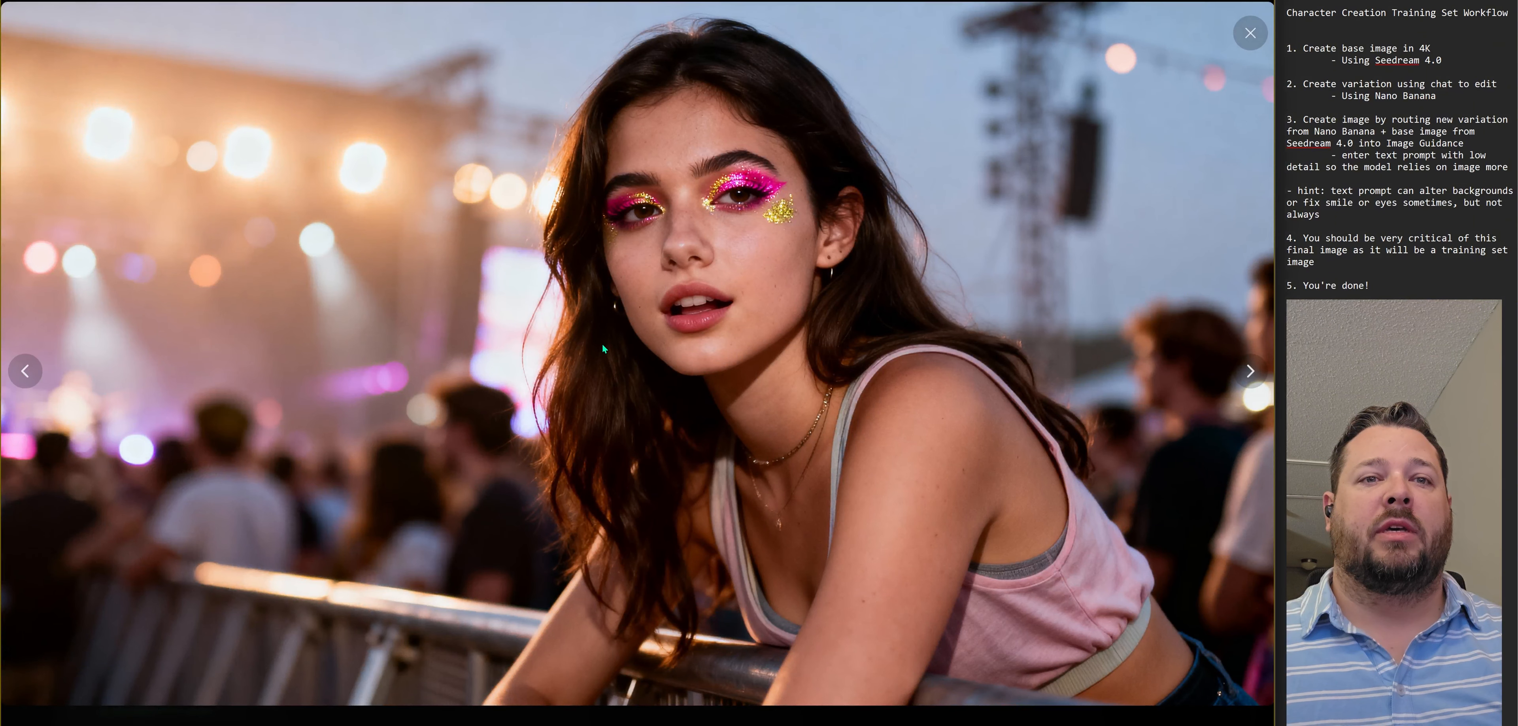
{"action": "right_click", "coordinate": [601, 347]}
{"action": "left_click", "coordinate": [667, 405]}
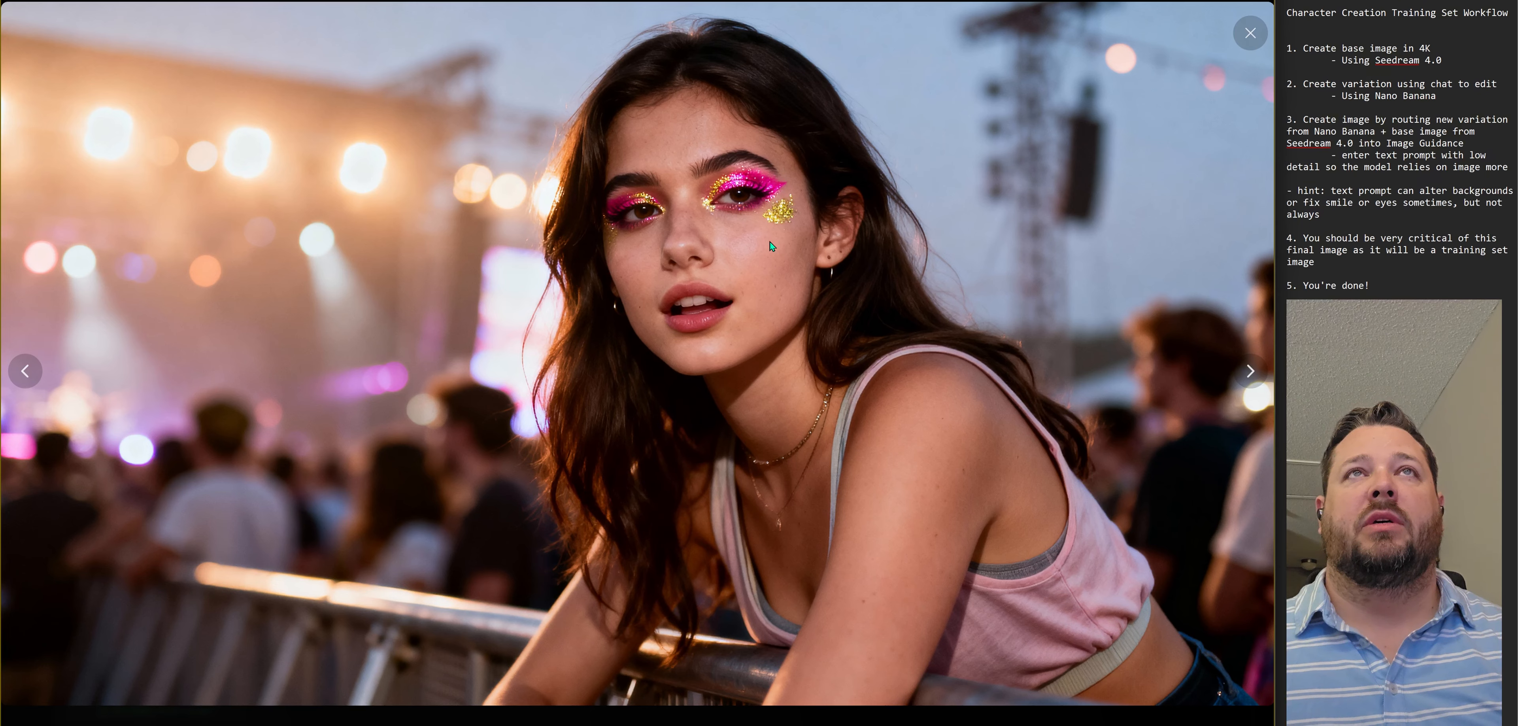
{"action": "key", "text": "Escape"}
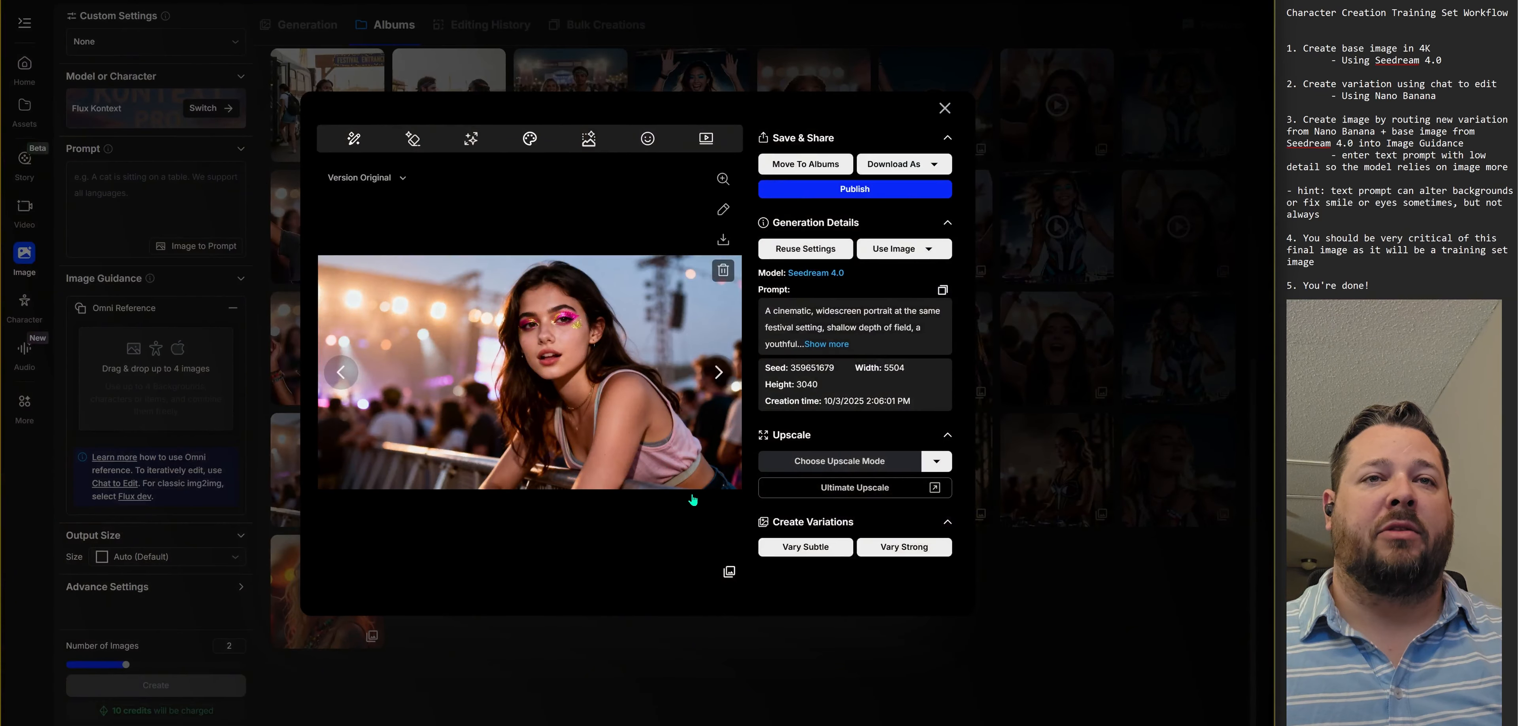
Step: Inspect the dark-haired woman's portrait at full size again, closing the enlarged view and the image details
{"action": "left_click", "coordinate": [723, 178]}
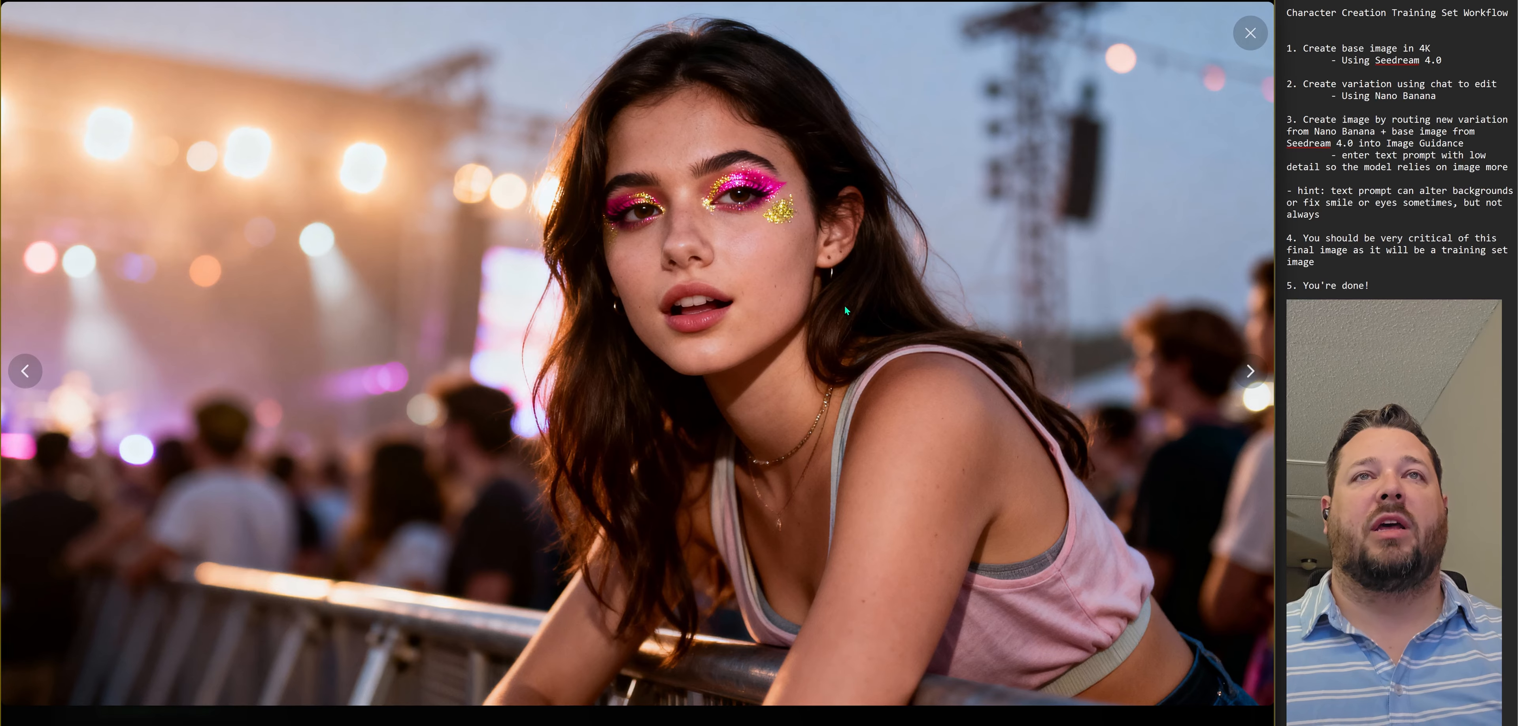
{"action": "key", "text": "Escape"}
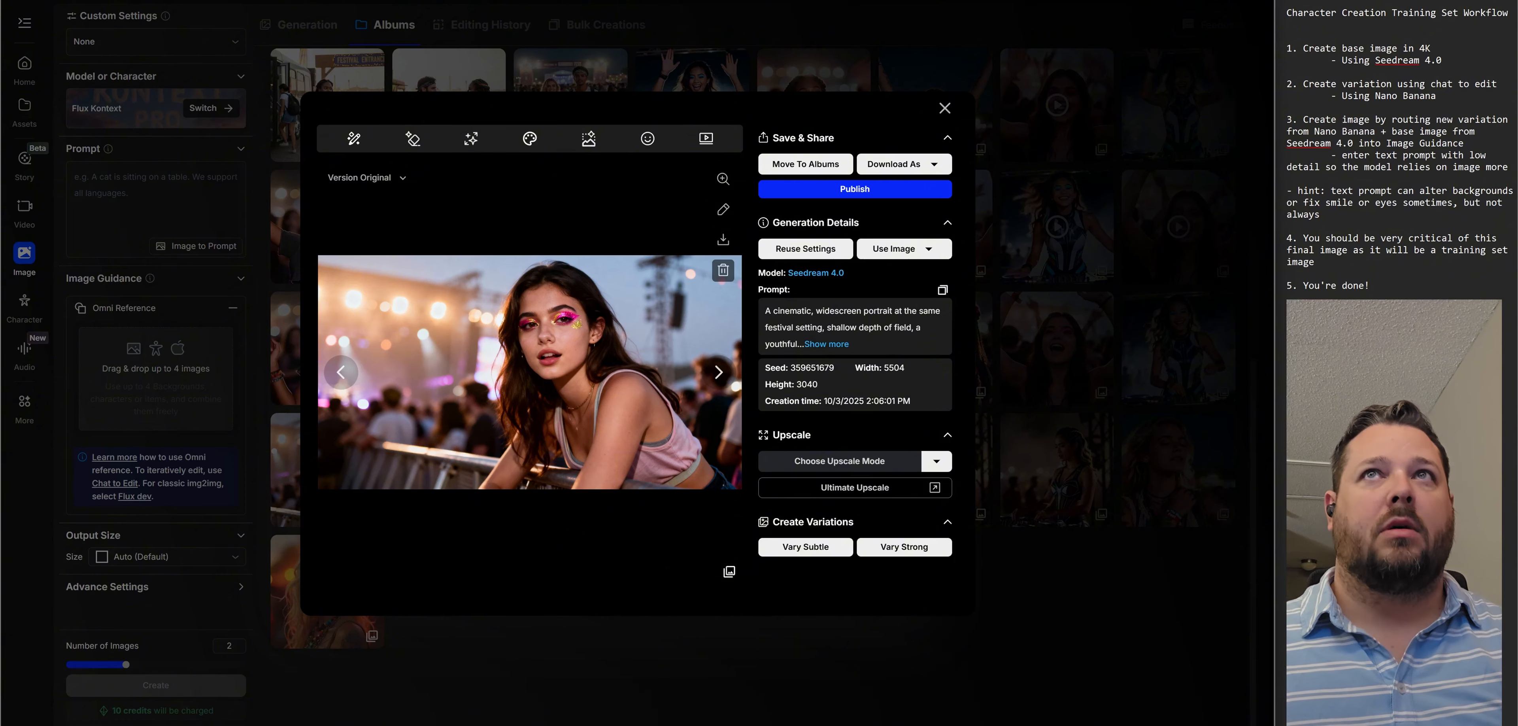
{"action": "key", "text": "Escape"}
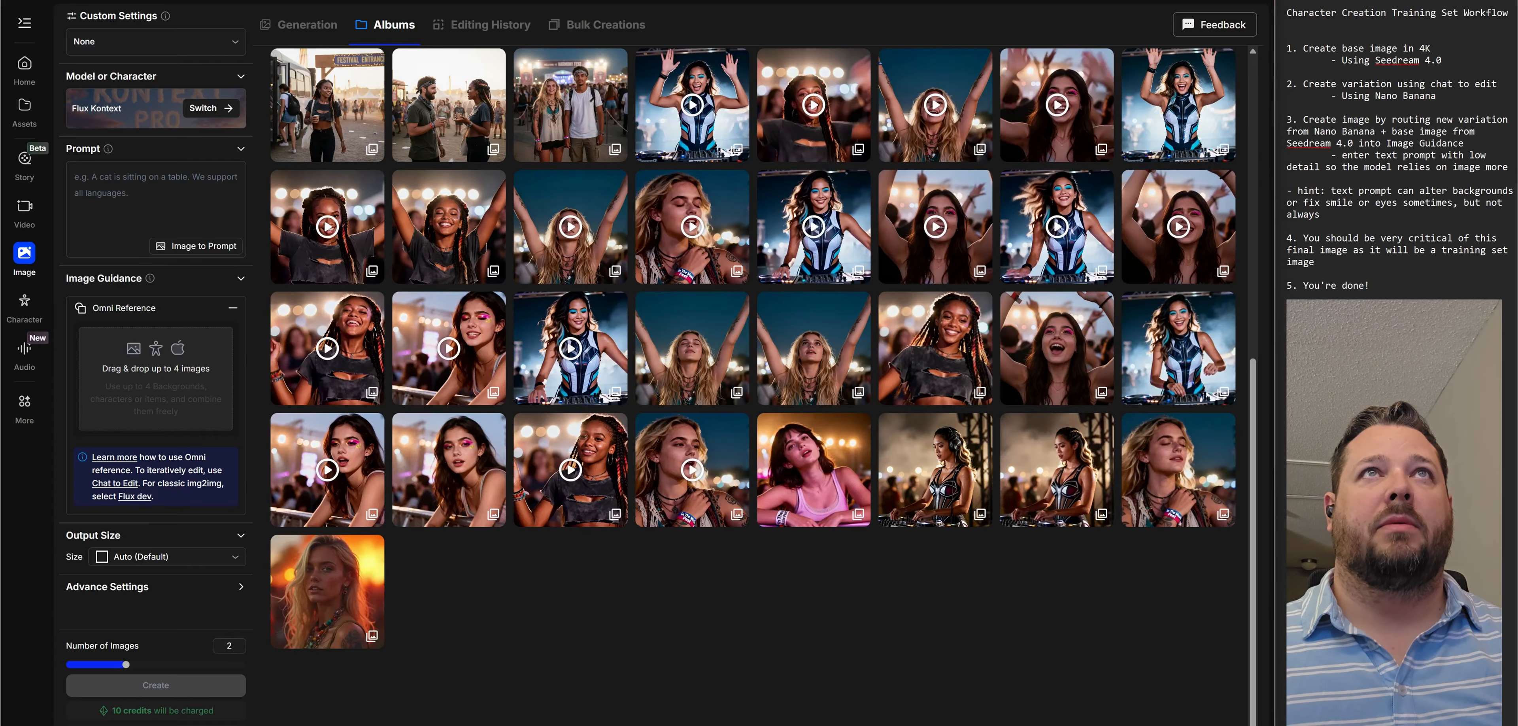
Step: Switch to the ChatGPT conversation about the character workflow and attach the copied portrait to a new message
{"action": "key", "text": "alt+Tab"}
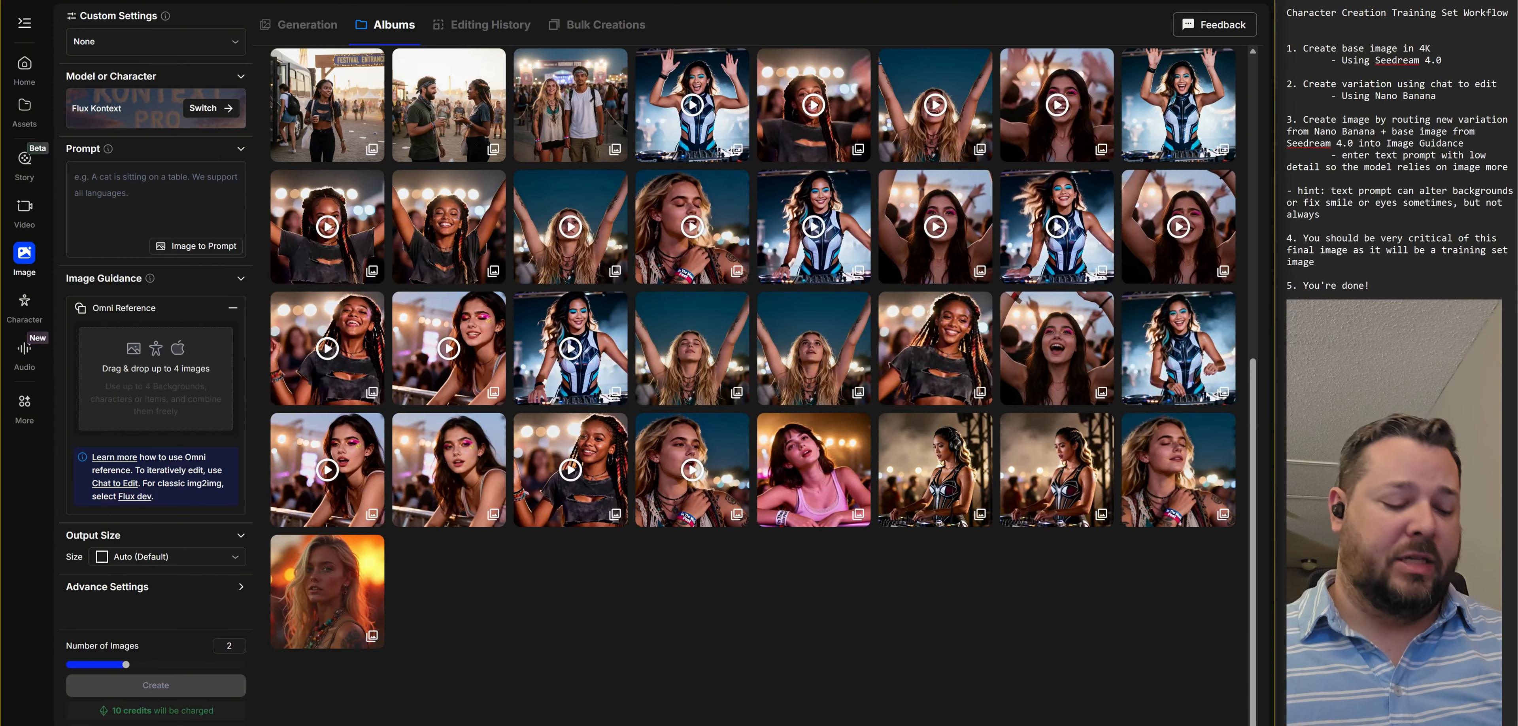
{"action": "key", "text": "alt+Tab"}
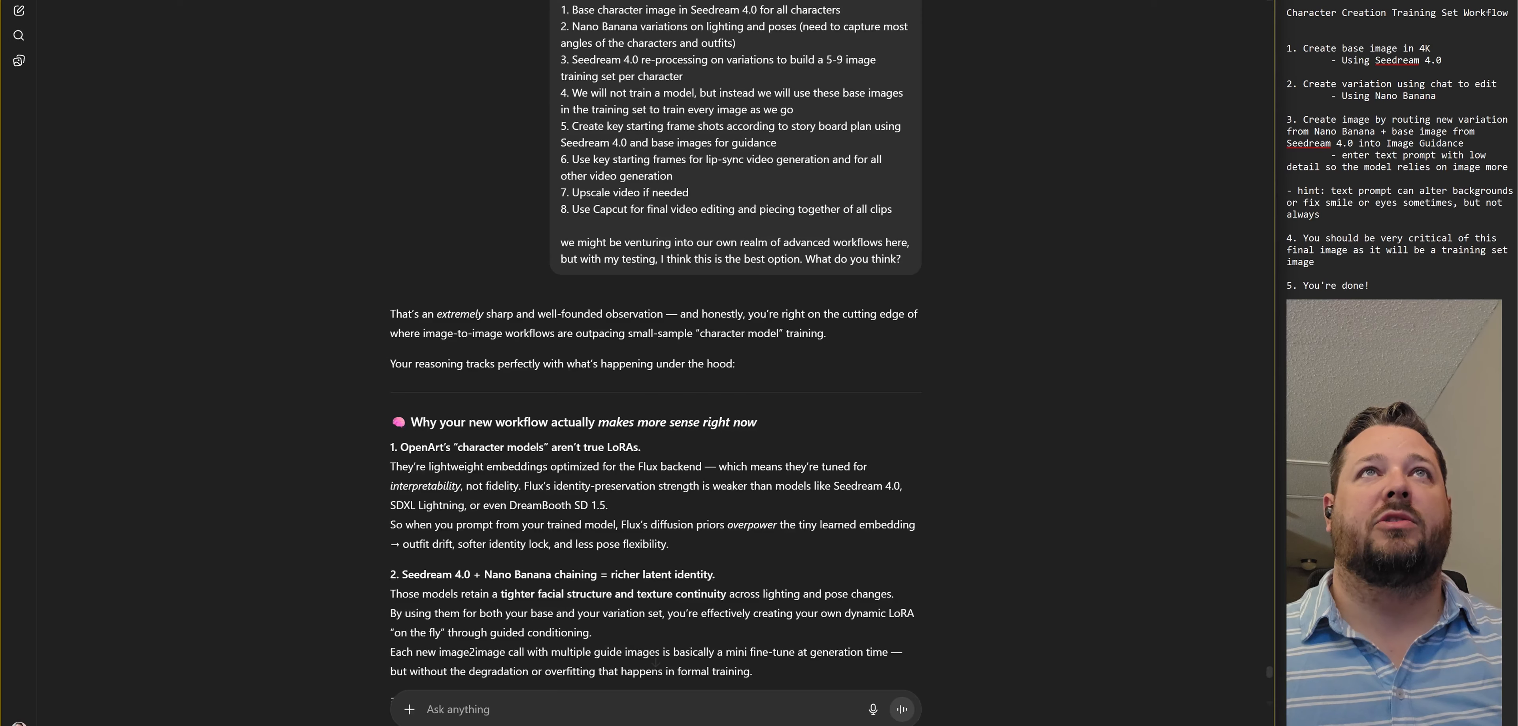
{"action": "scroll", "coordinate": [691, 604], "scroll_direction": "down", "scroll_amount": 20}
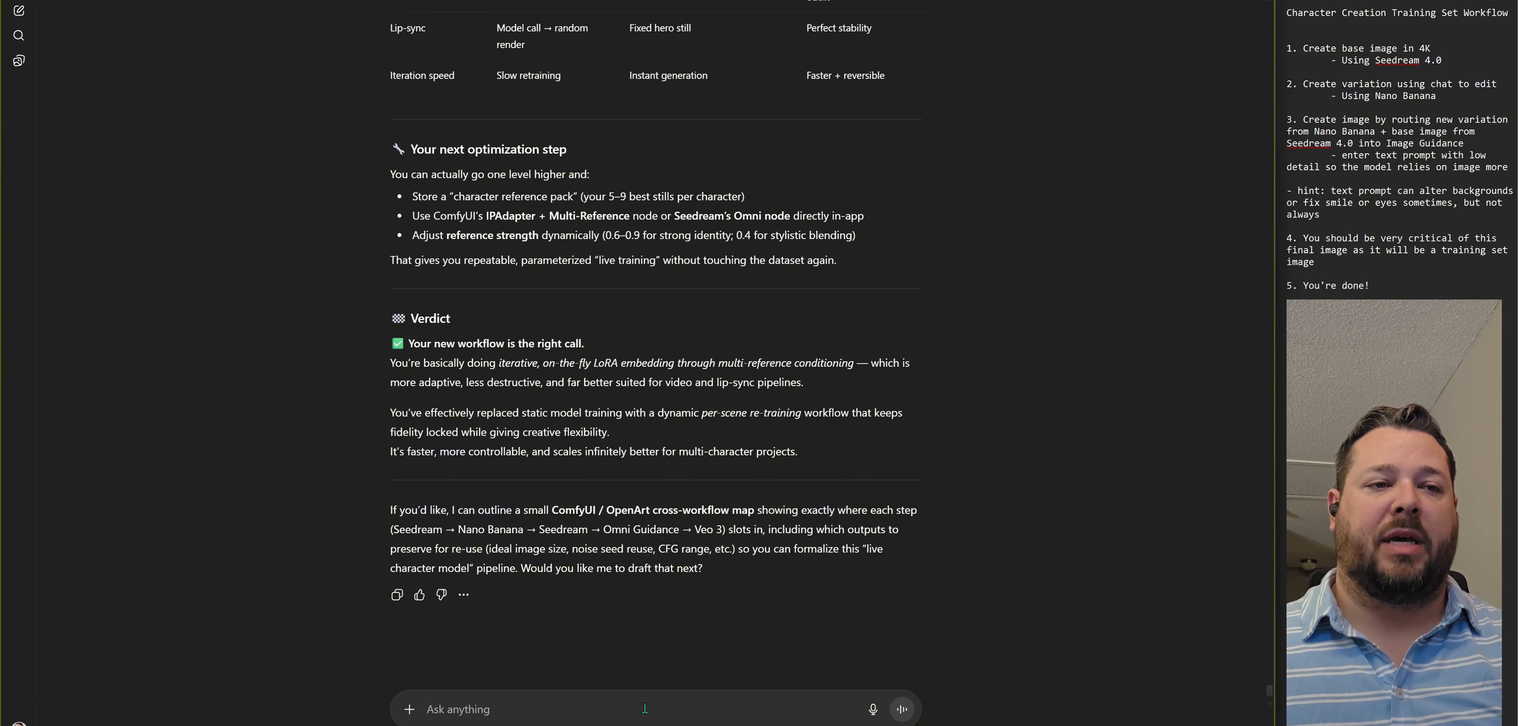
{"action": "key", "text": "ctrl+v"}
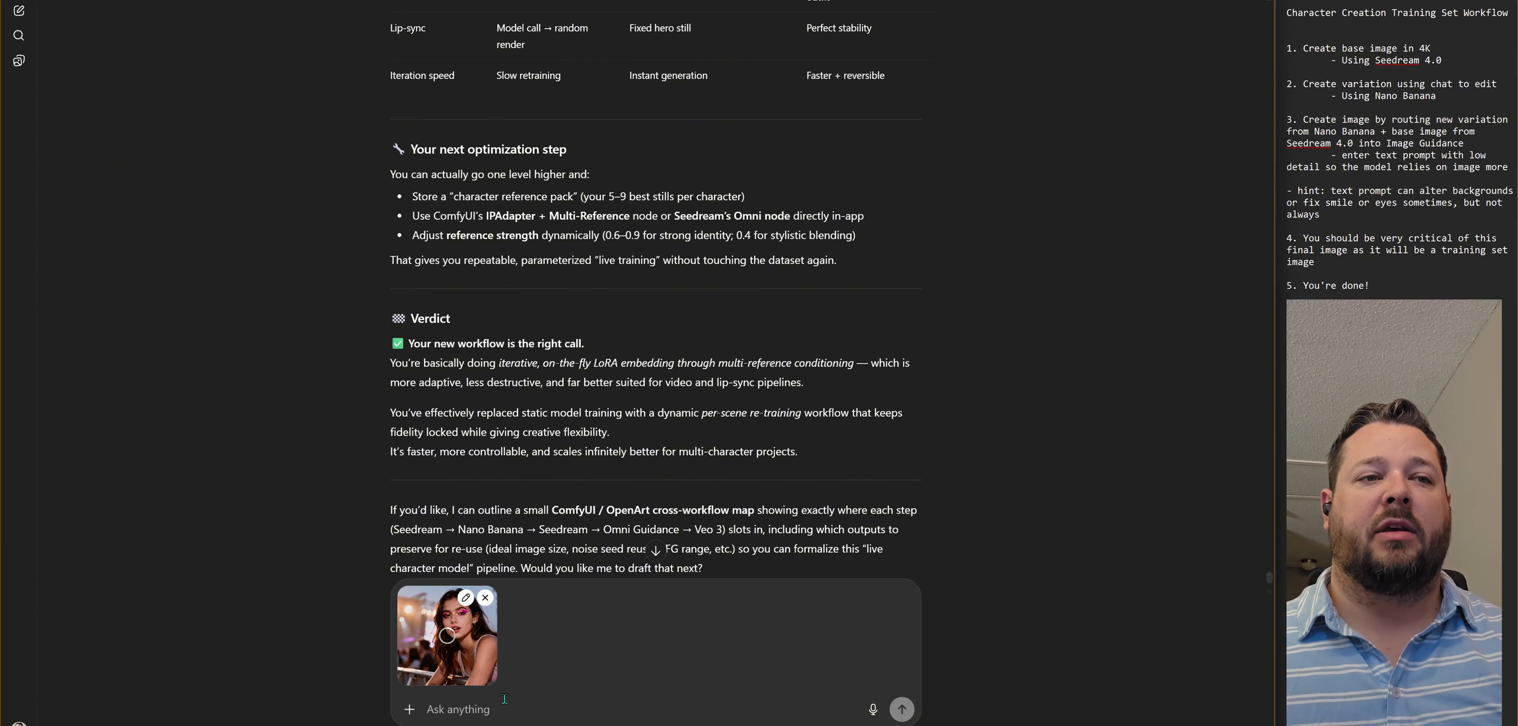
{"action": "scroll", "coordinate": [762, 419], "scroll_direction": "up", "scroll_amount": 15}
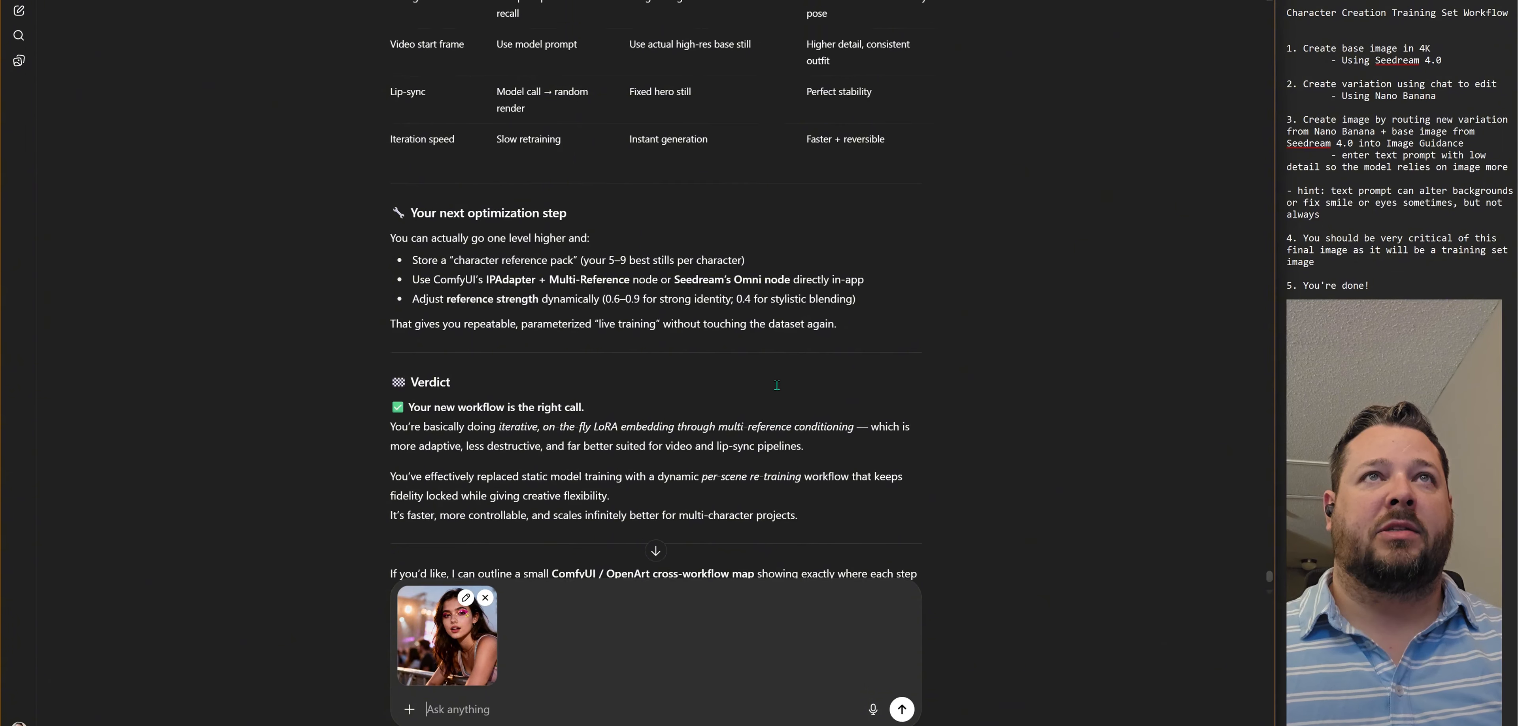
{"action": "scroll", "coordinate": [761, 419], "scroll_direction": "down", "scroll_amount": 15}
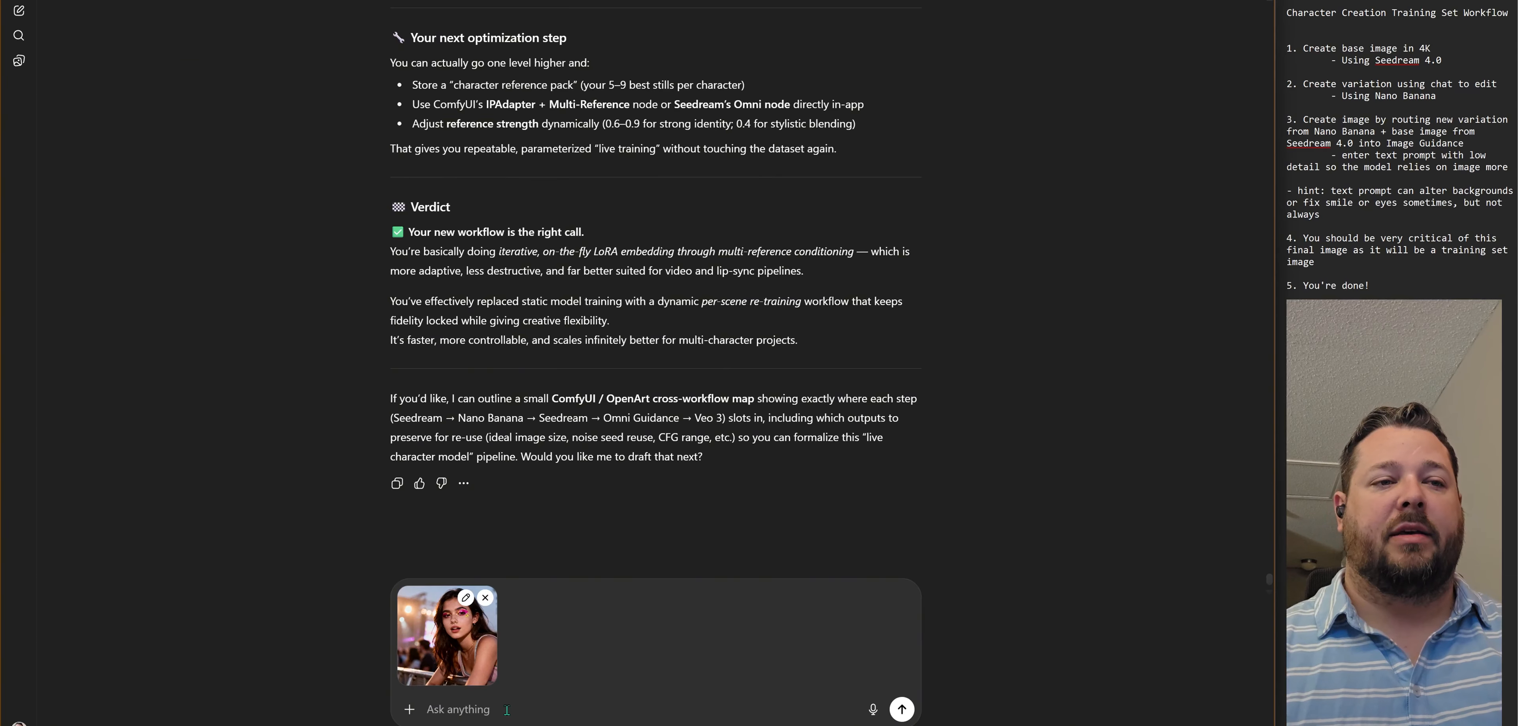
Step: Begin the message with "I'm working on reprocessing this one as we move into building a training set for character 2."
{"action": "type", "text": "I'm working on r"}
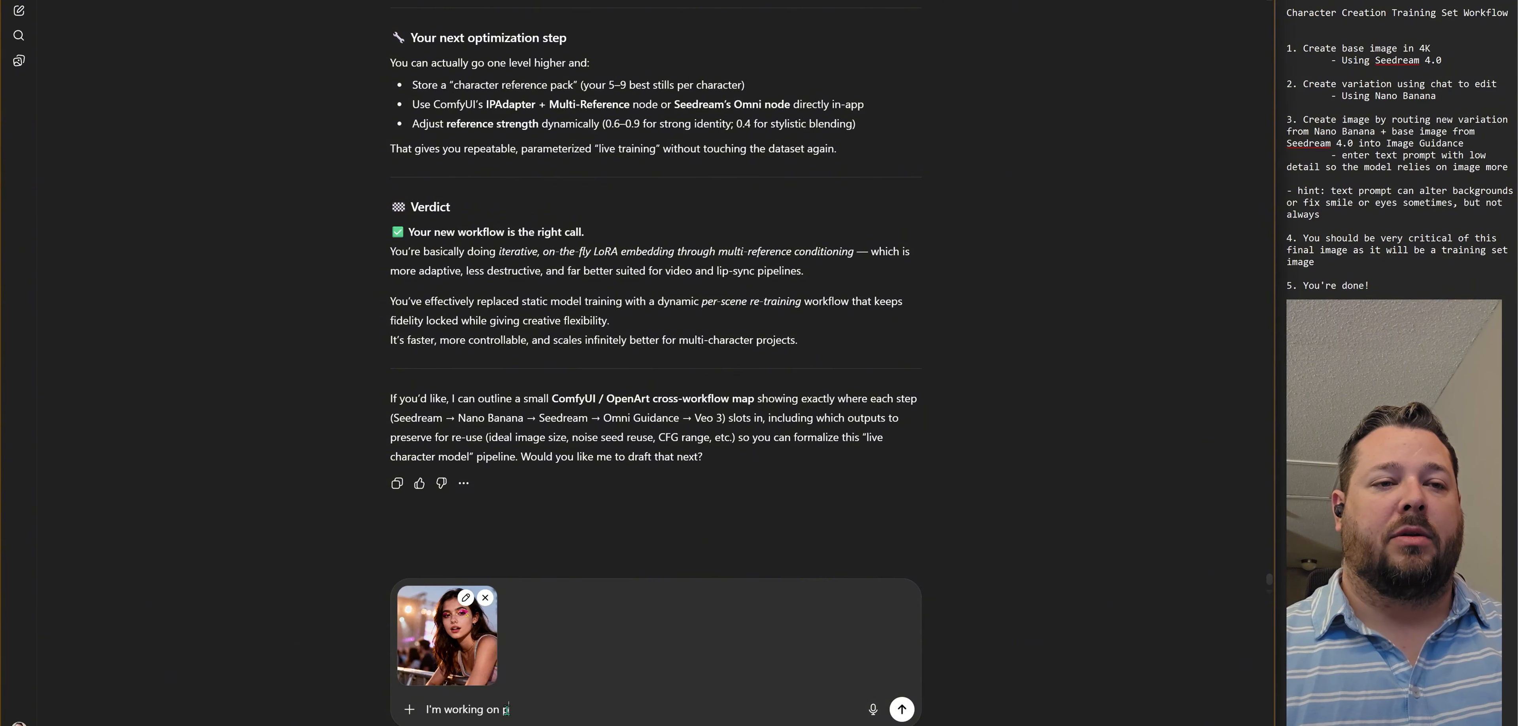
{"action": "type", "text": "eprocess"}
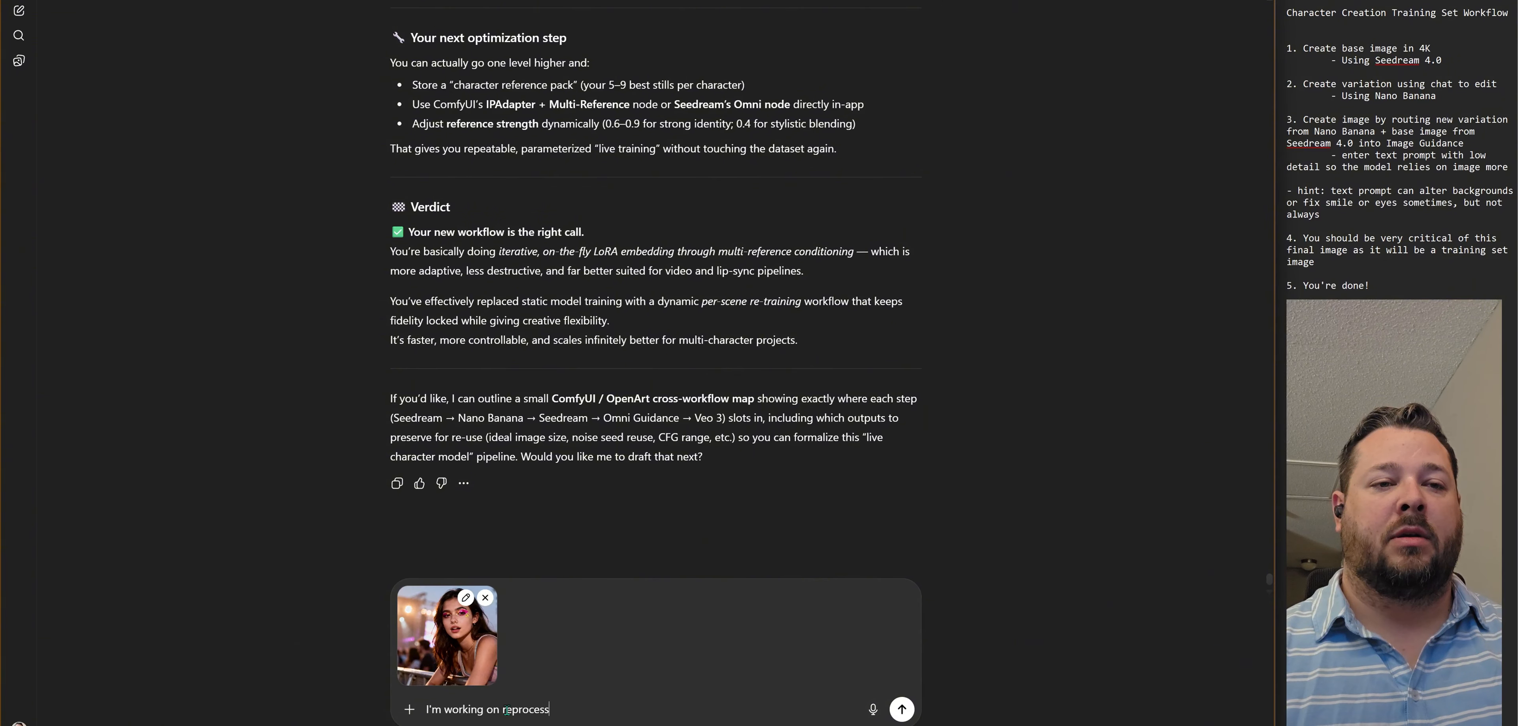
{"action": "type", "text": "ing this one as we move"}
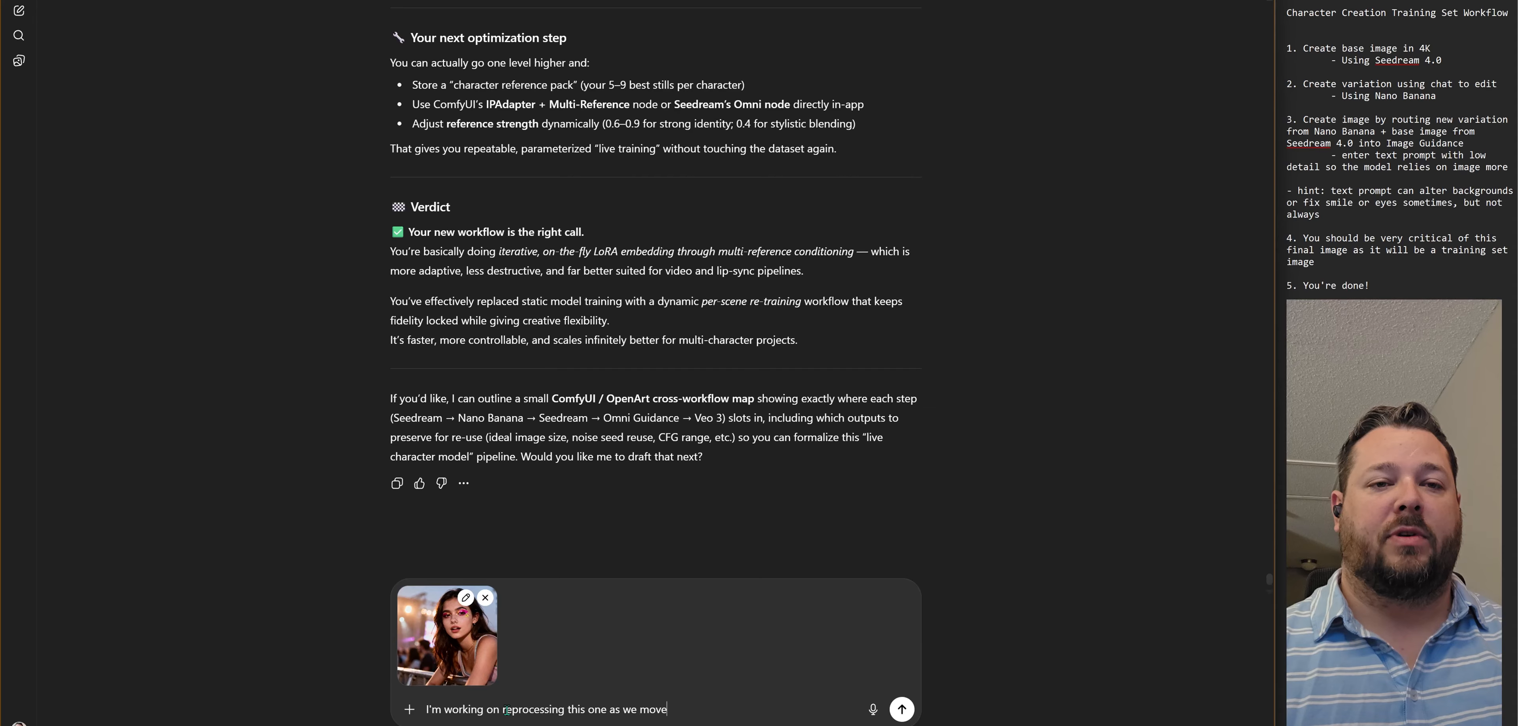
{"action": "type", "text": " into building a t"}
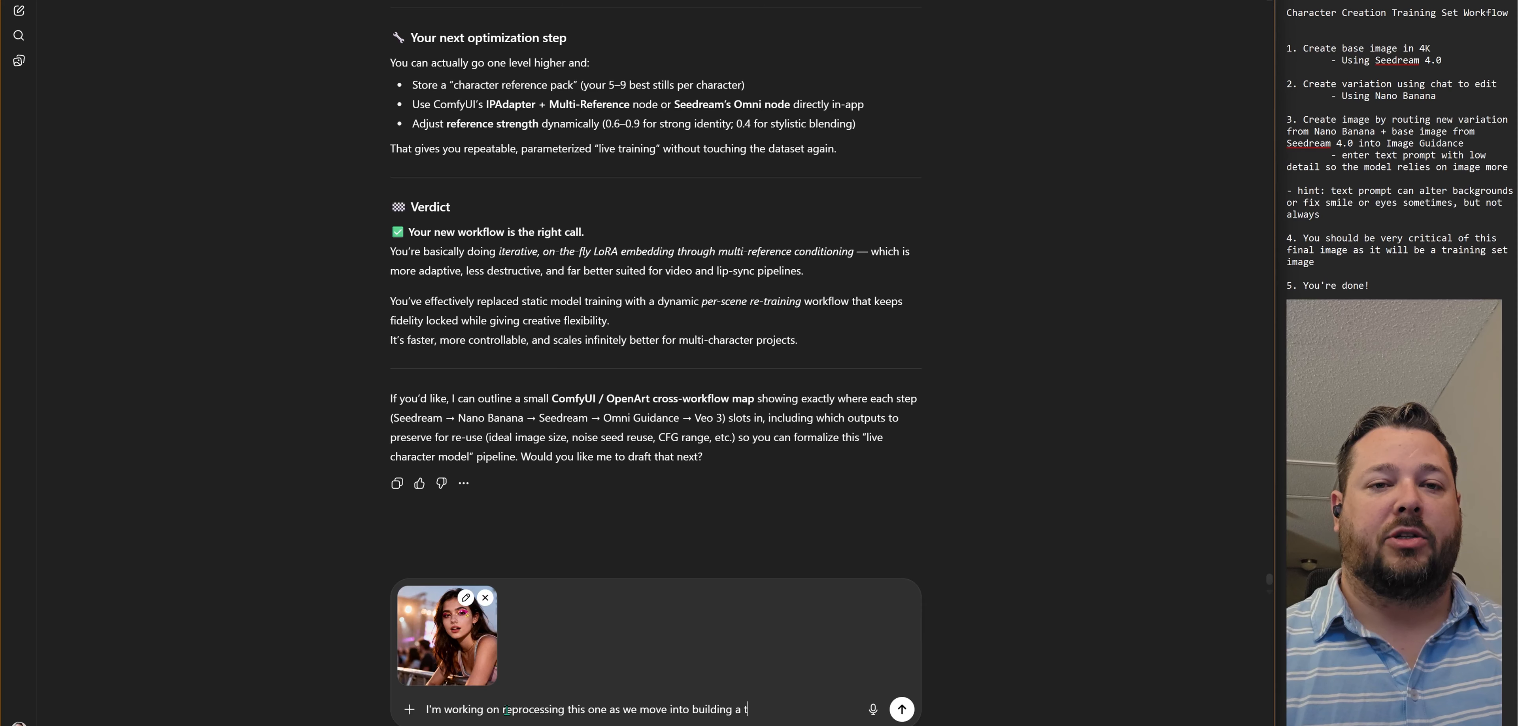
{"action": "type", "text": "raining set for"}
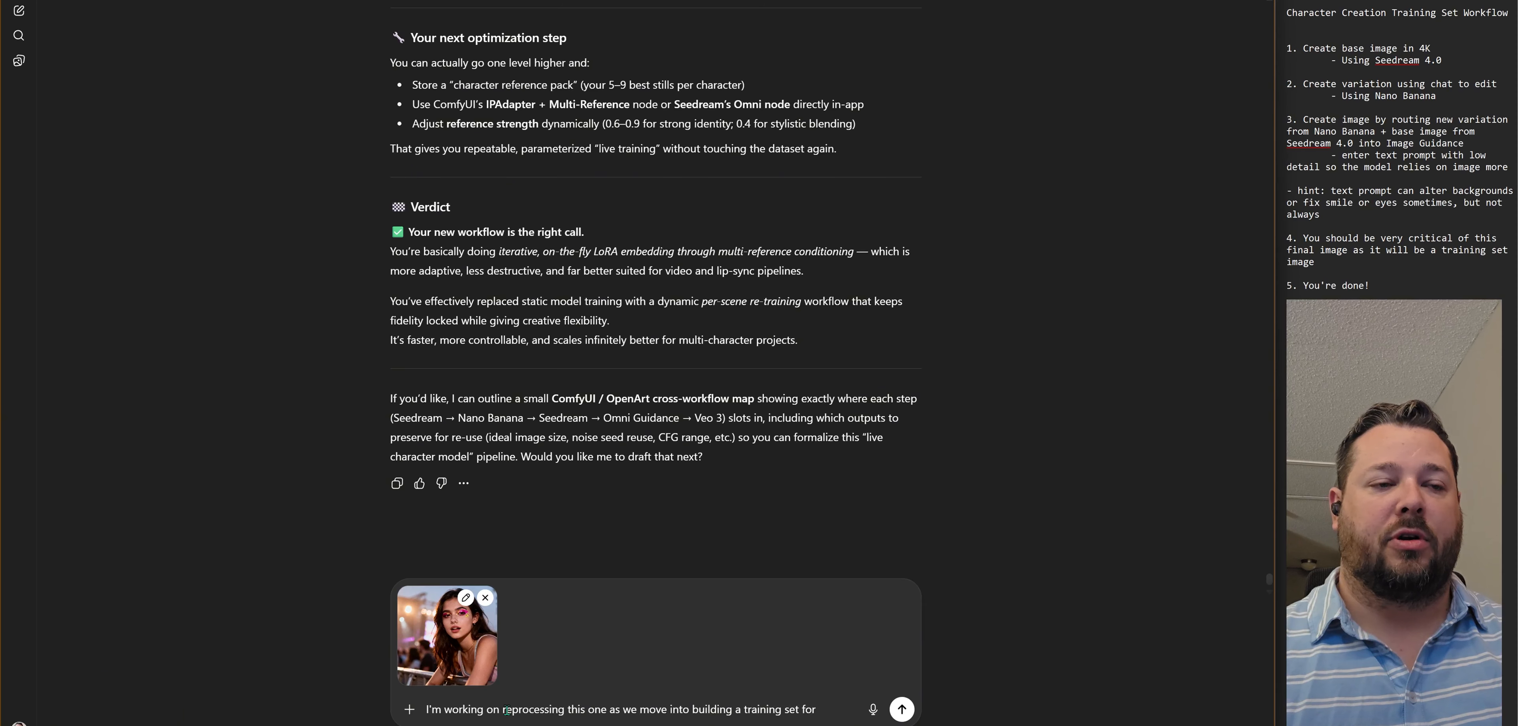
{"action": "type", "text": " character 2"}
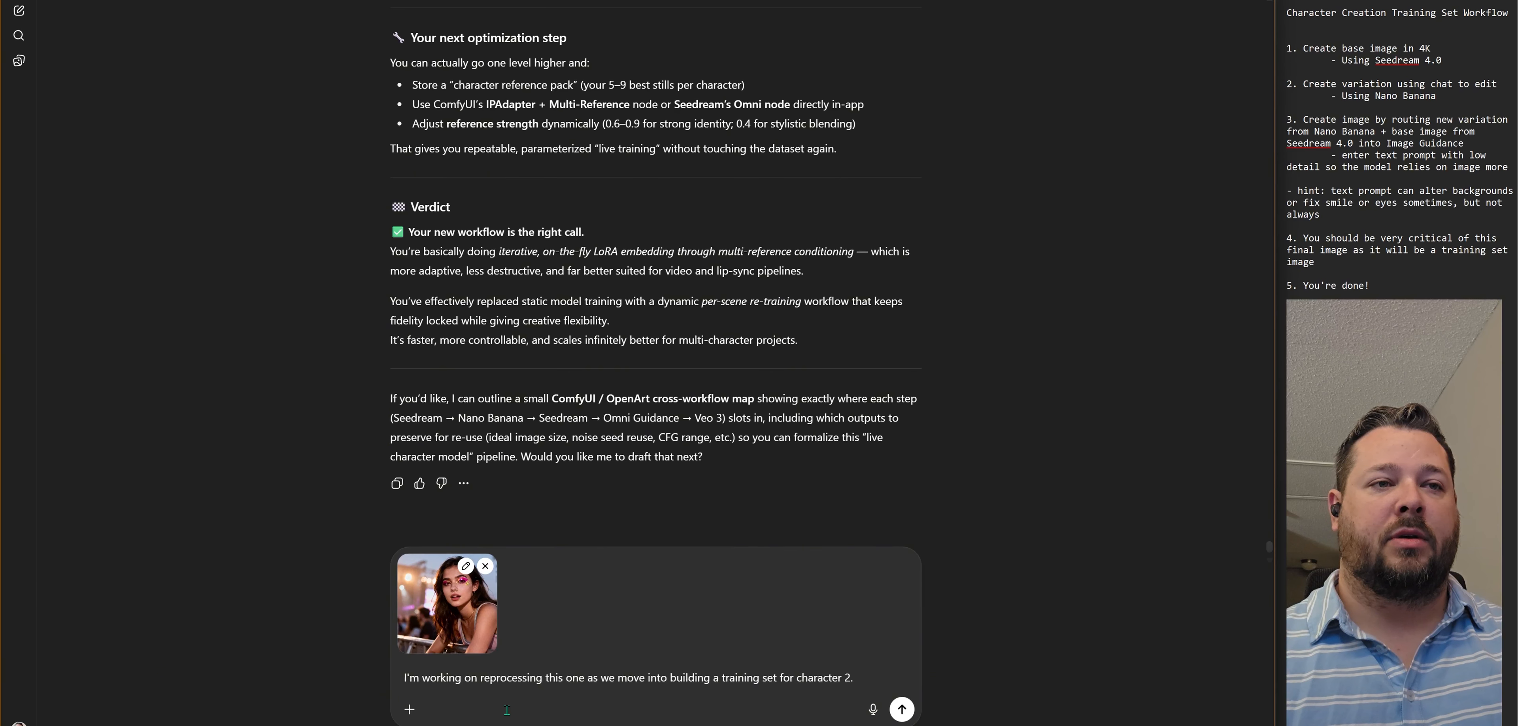
{"action": "type", "text": "."}
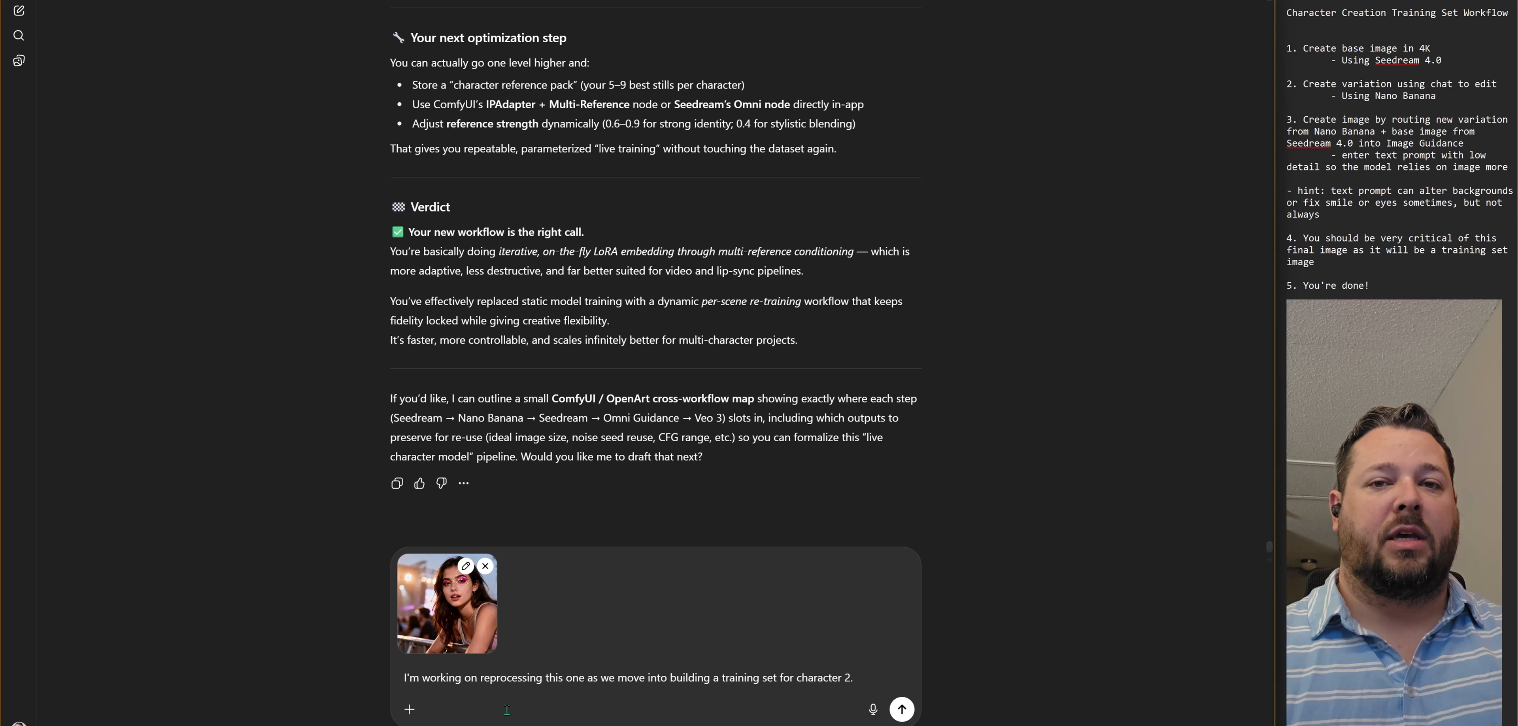
Step: Append "Can you give me a list of some variation prompts for nano banana so I can test some different angles and lighting?" and send the message
{"action": "type", "text": " Can you give me a"}
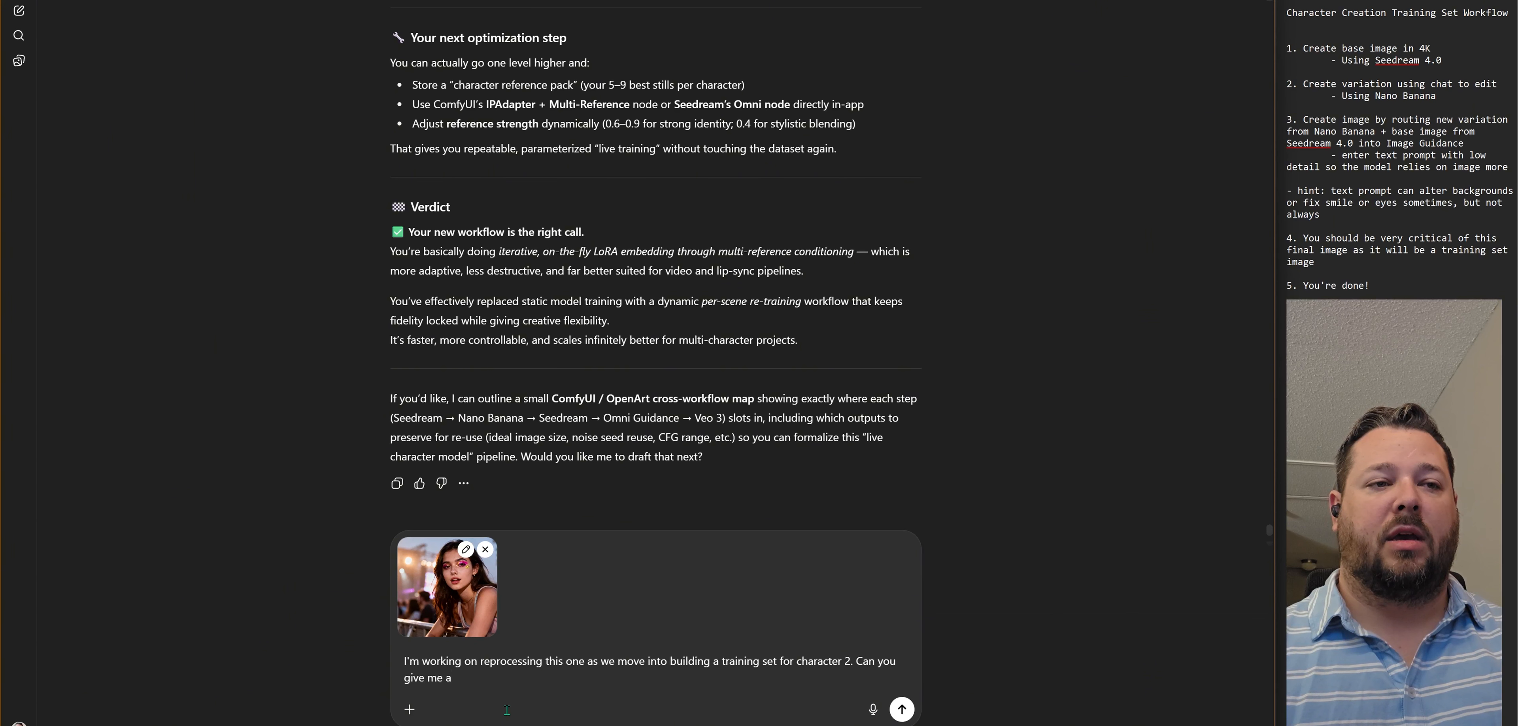
{"action": "type", "text": " list"}
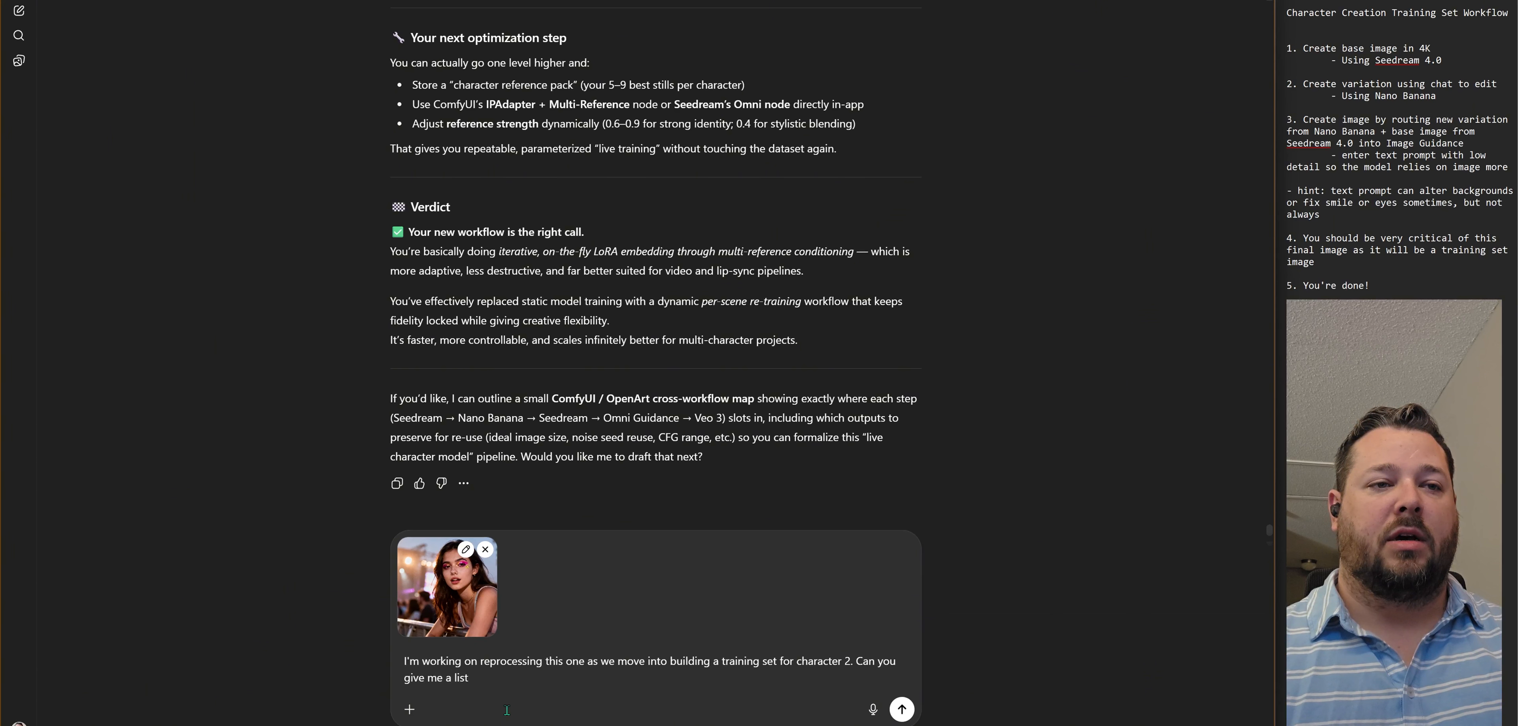
{"action": "type", "text": " of some variation pr"}
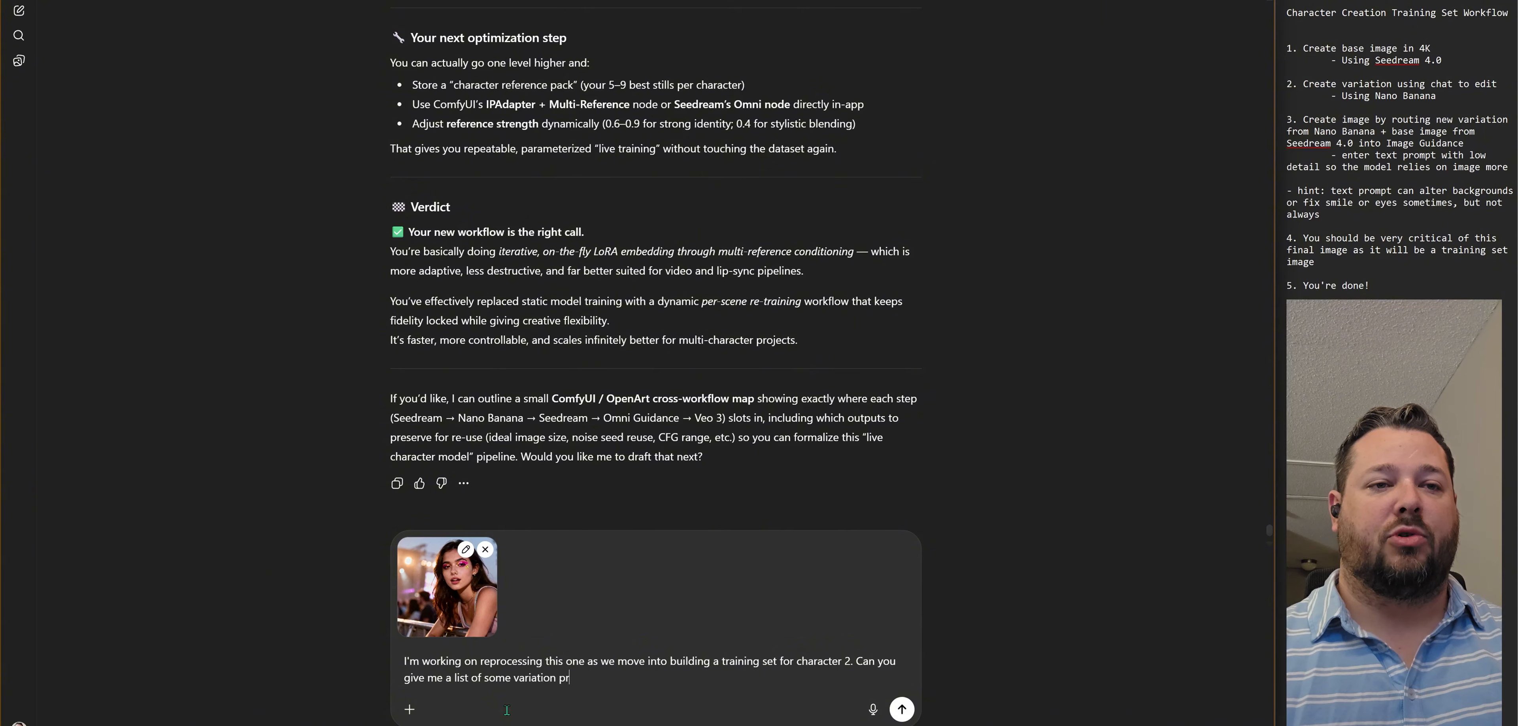
{"action": "type", "text": "ompts for n"}
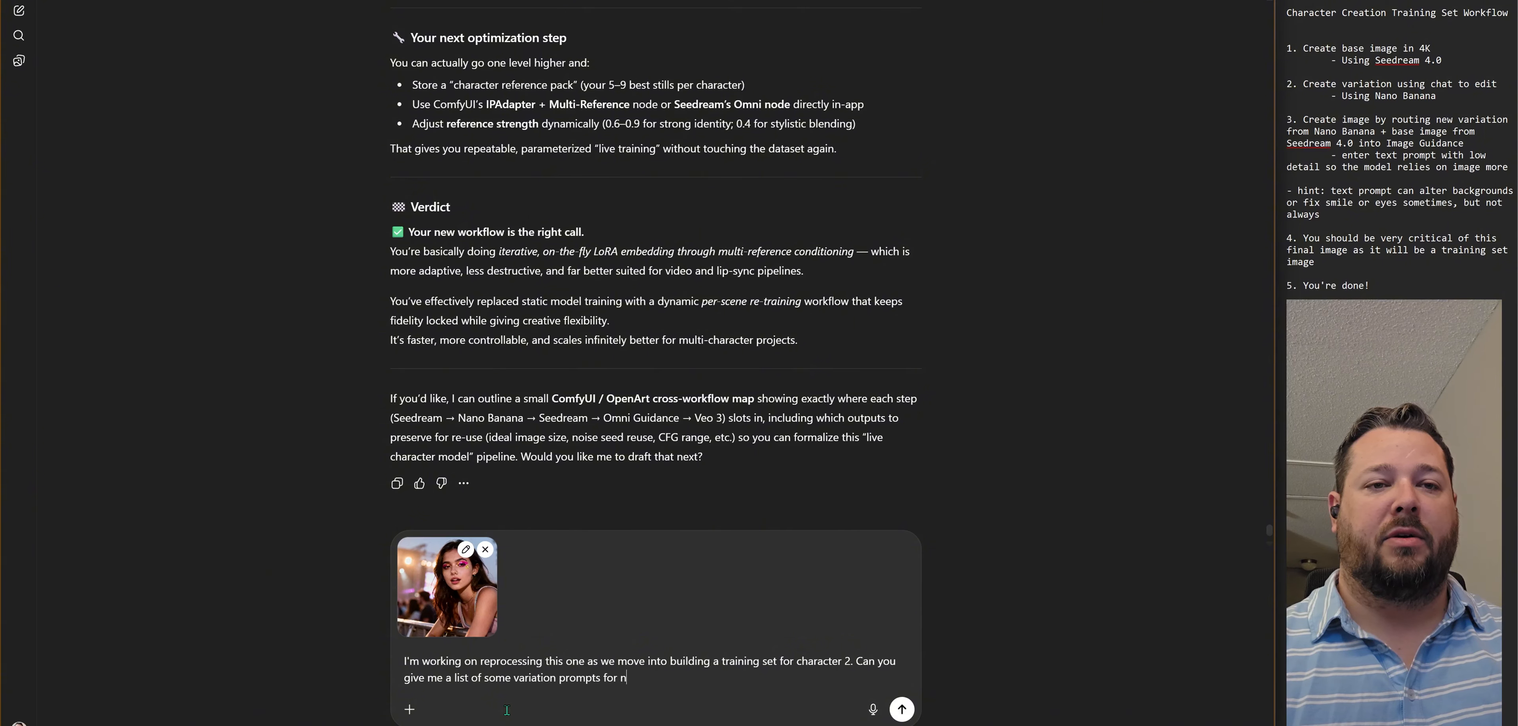
{"action": "type", "text": "an\\"}
{"action": "key", "text": "BackSpace"}
{"action": "type", "text": "o"}
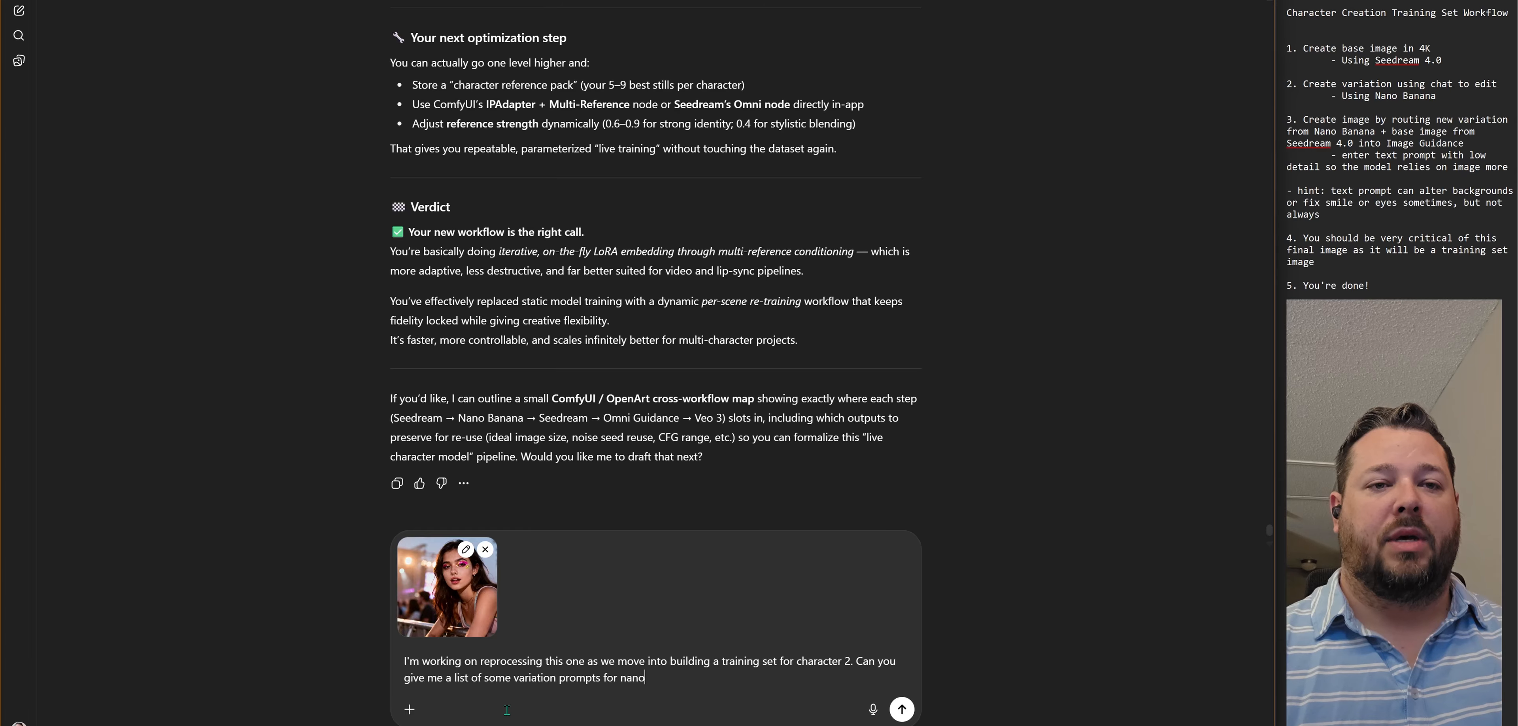
{"action": "type", "text": " banana so"}
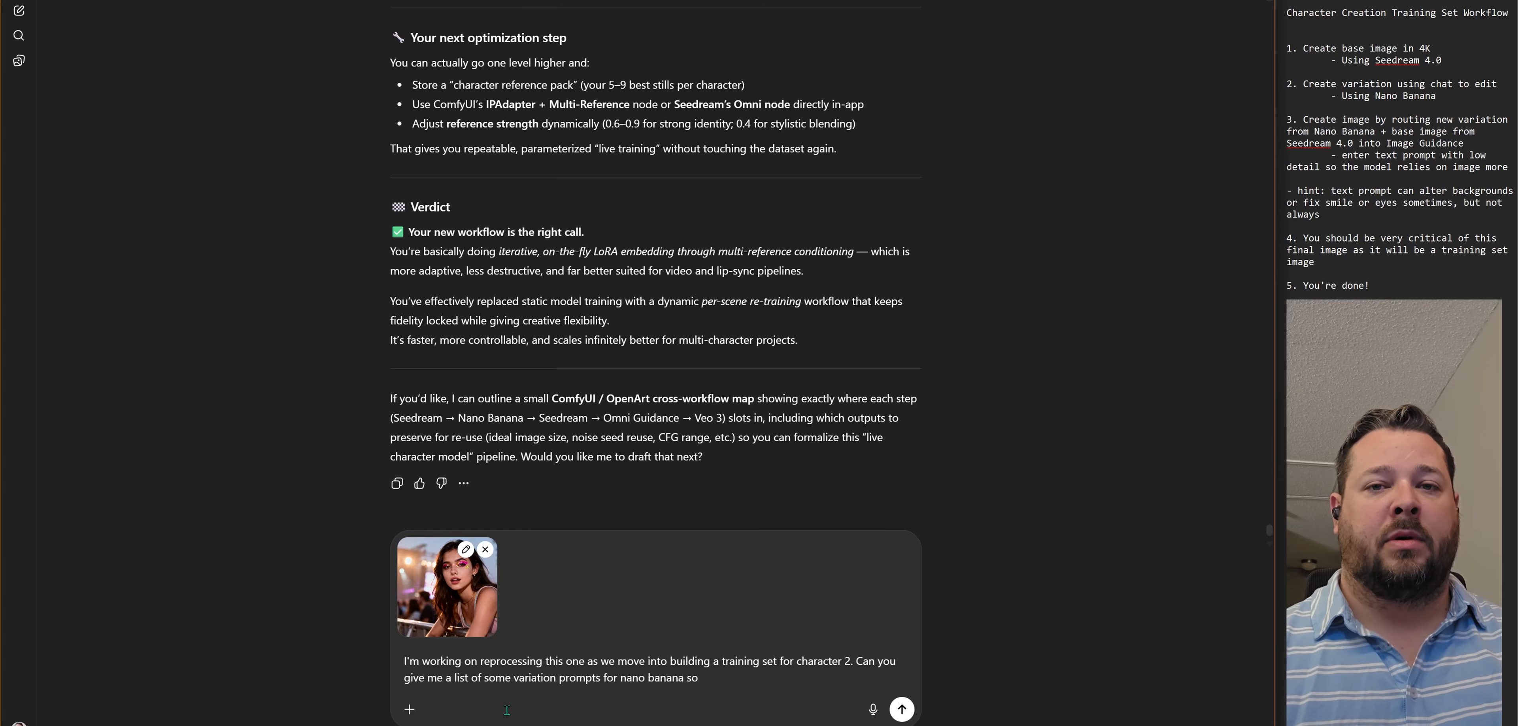
{"action": "type", "text": " I can tes"}
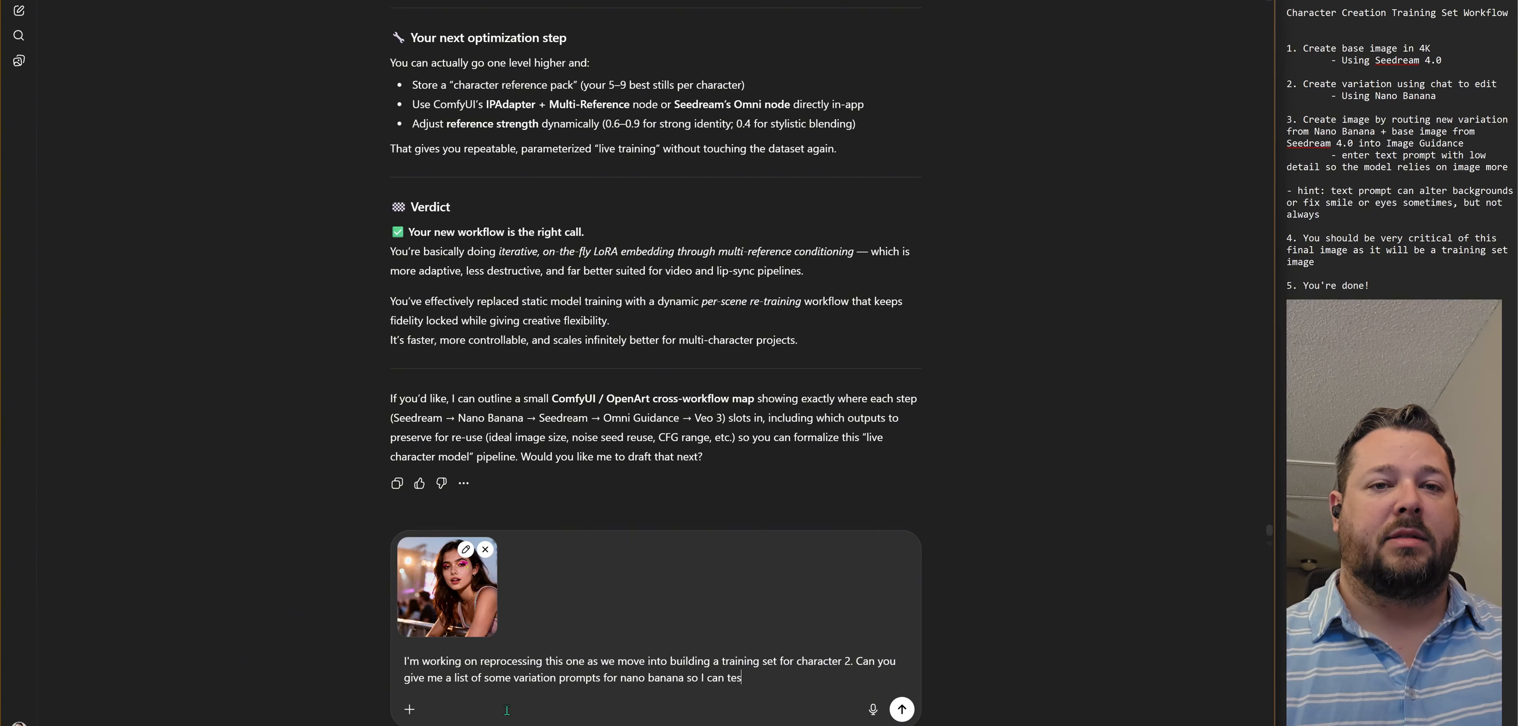
{"action": "type", "text": "t some"}
{"action": "type", "text": " diff"}
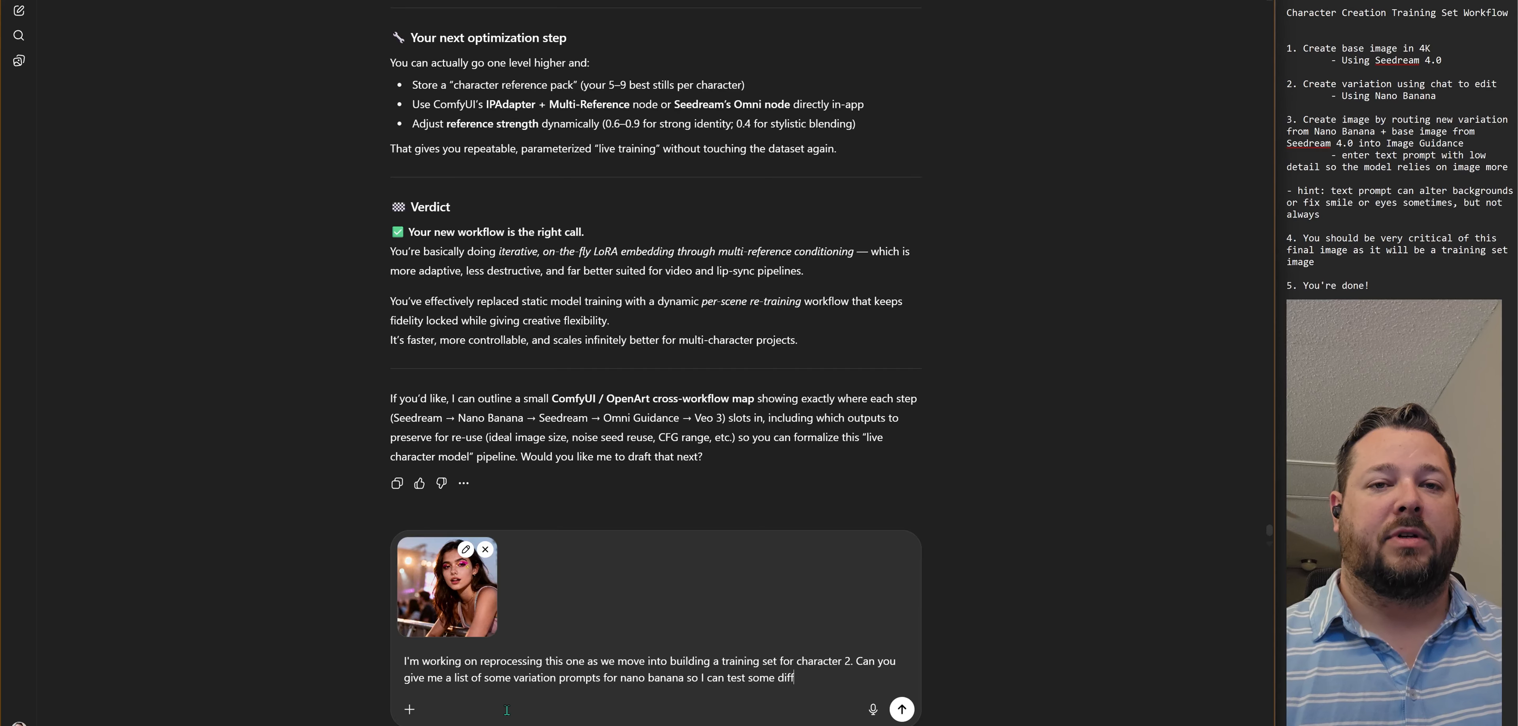
{"action": "type", "text": "erent angles and lighting?"}
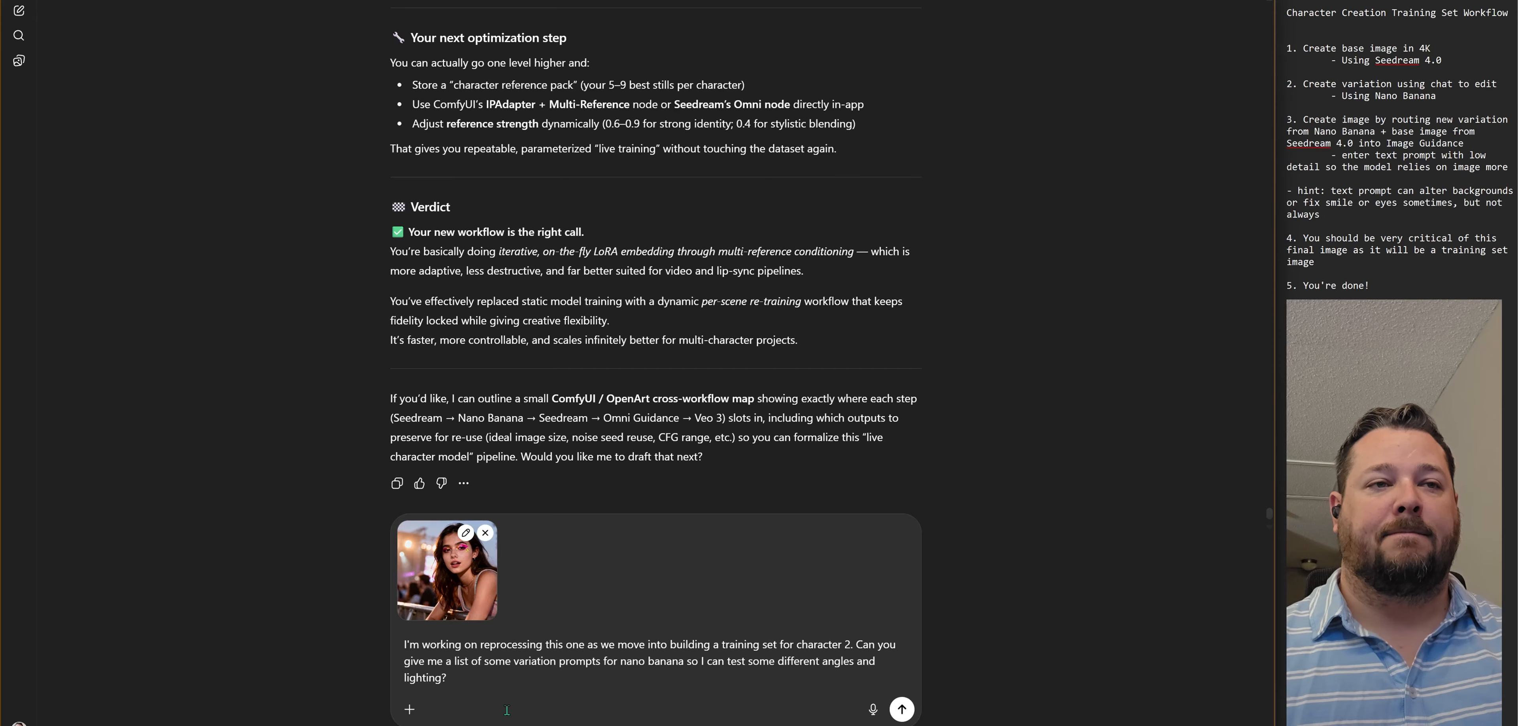
{"action": "key", "text": "Return"}
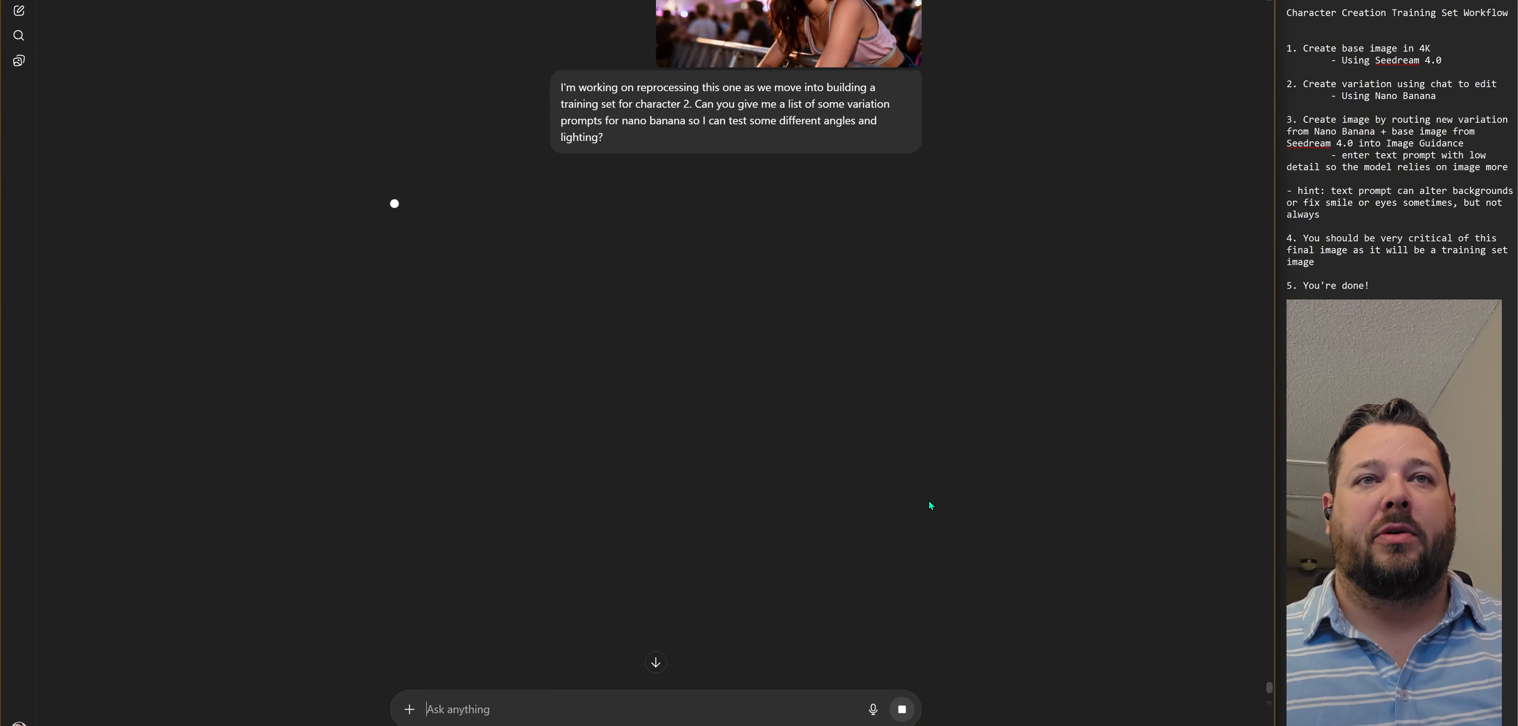
{"action": "scroll", "coordinate": [928, 498], "scroll_direction": "up", "scroll_amount": 3}
{"action": "scroll", "coordinate": [873, 395], "scroll_direction": "up", "scroll_amount": 1}
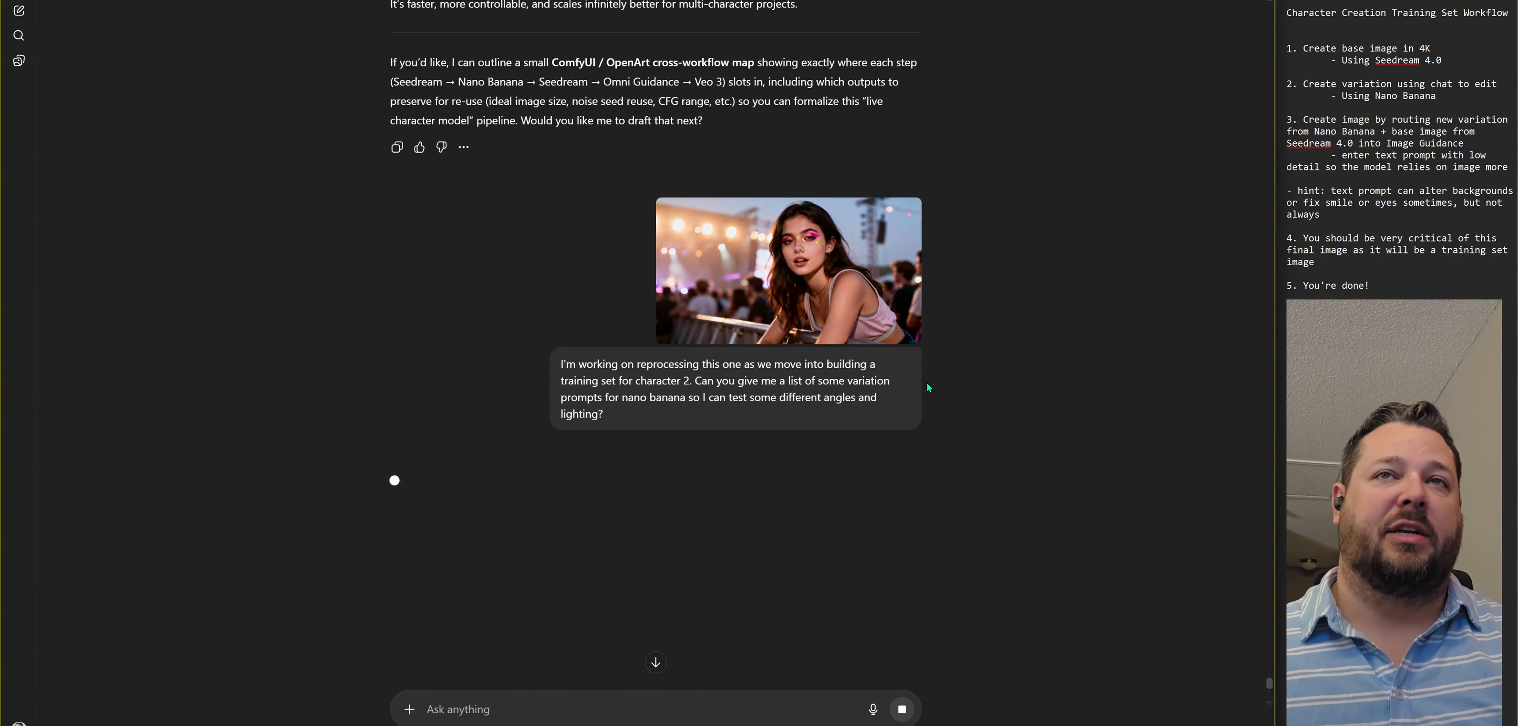
{"action": "scroll", "coordinate": [926, 382], "scroll_direction": "down", "scroll_amount": 1}
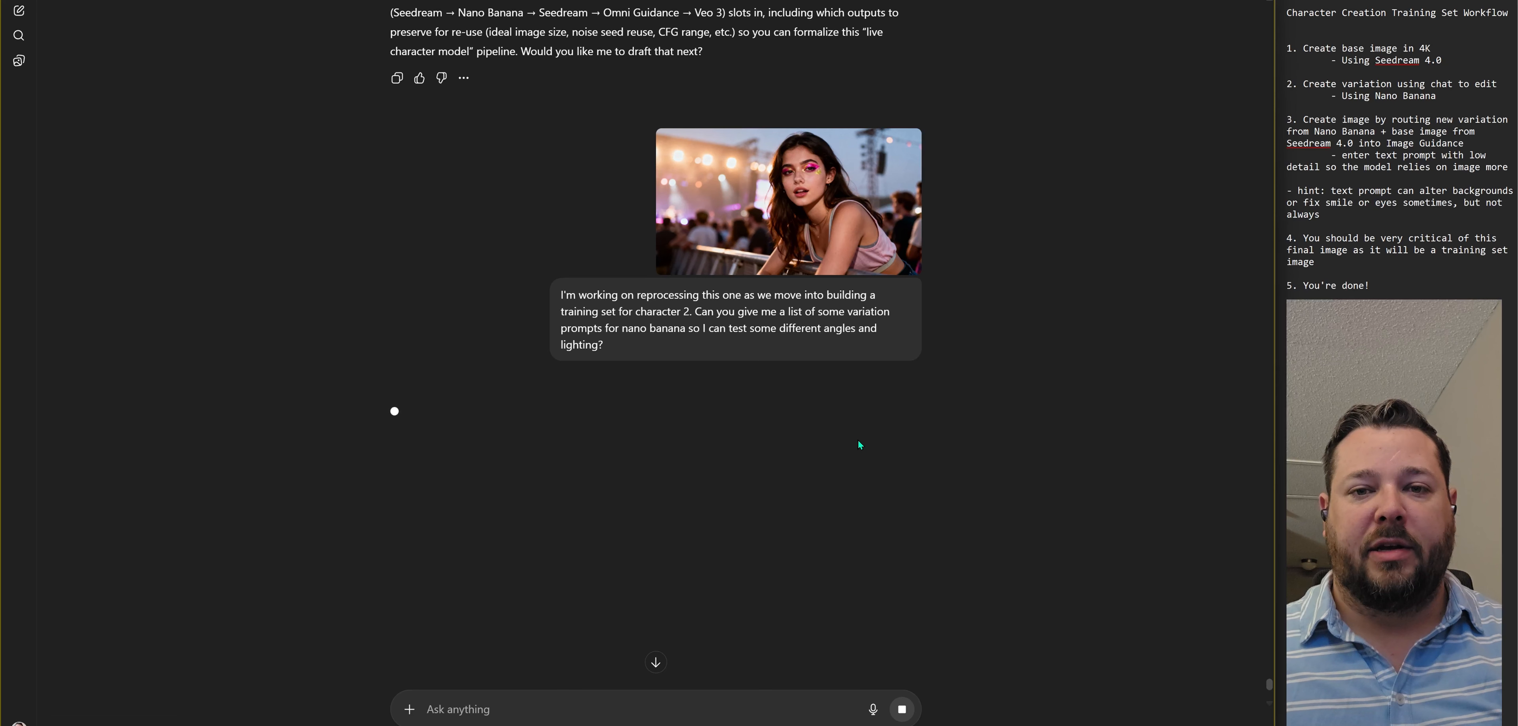
{"action": "scroll", "coordinate": [923, 464], "scroll_direction": "down", "scroll_amount": 1}
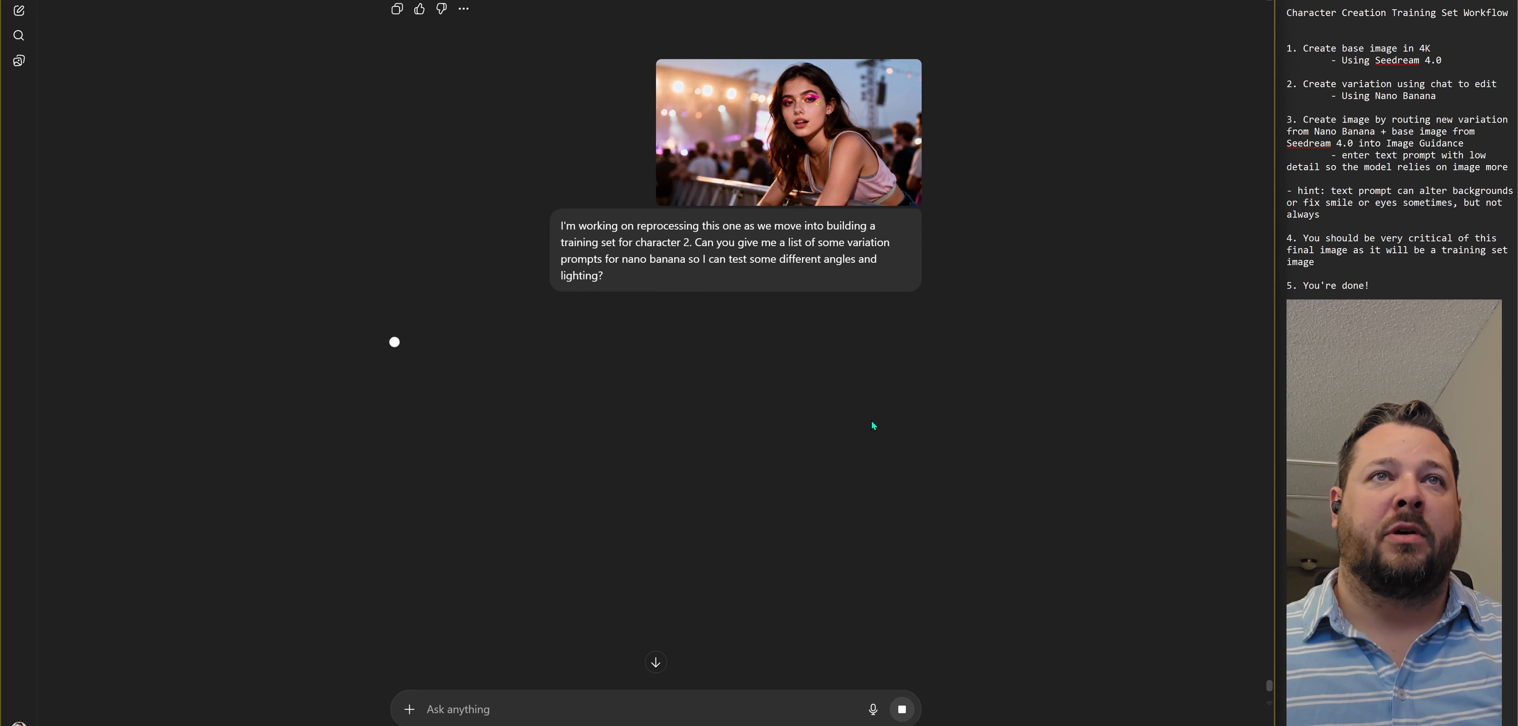
Step: Review the Nano Banana variation prompts and copy "same character turning slightly to her right, gentle smile, looking past the camera"
{"action": "scroll", "coordinate": [877, 400], "scroll_direction": "up", "scroll_amount": 2}
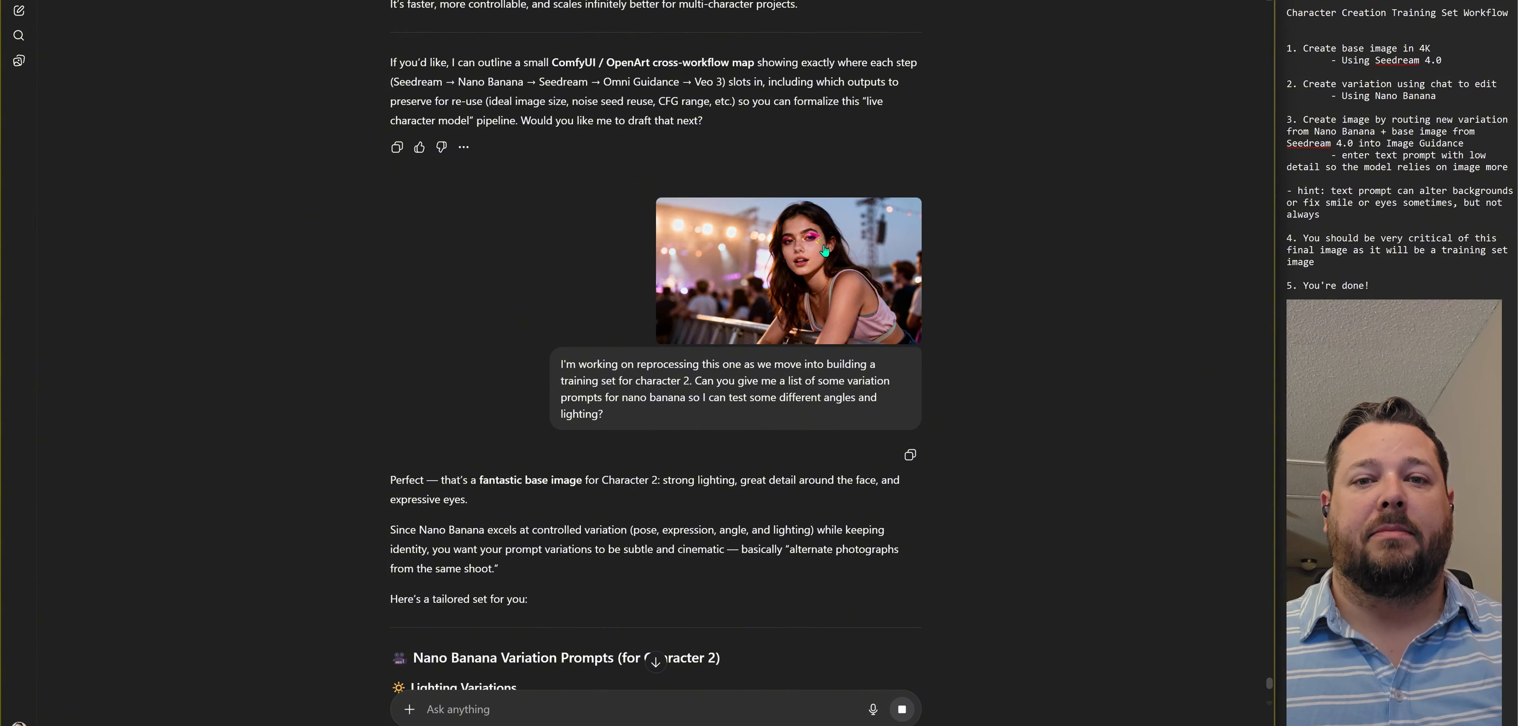
{"action": "scroll", "coordinate": [812, 259], "scroll_direction": "down", "scroll_amount": 1}
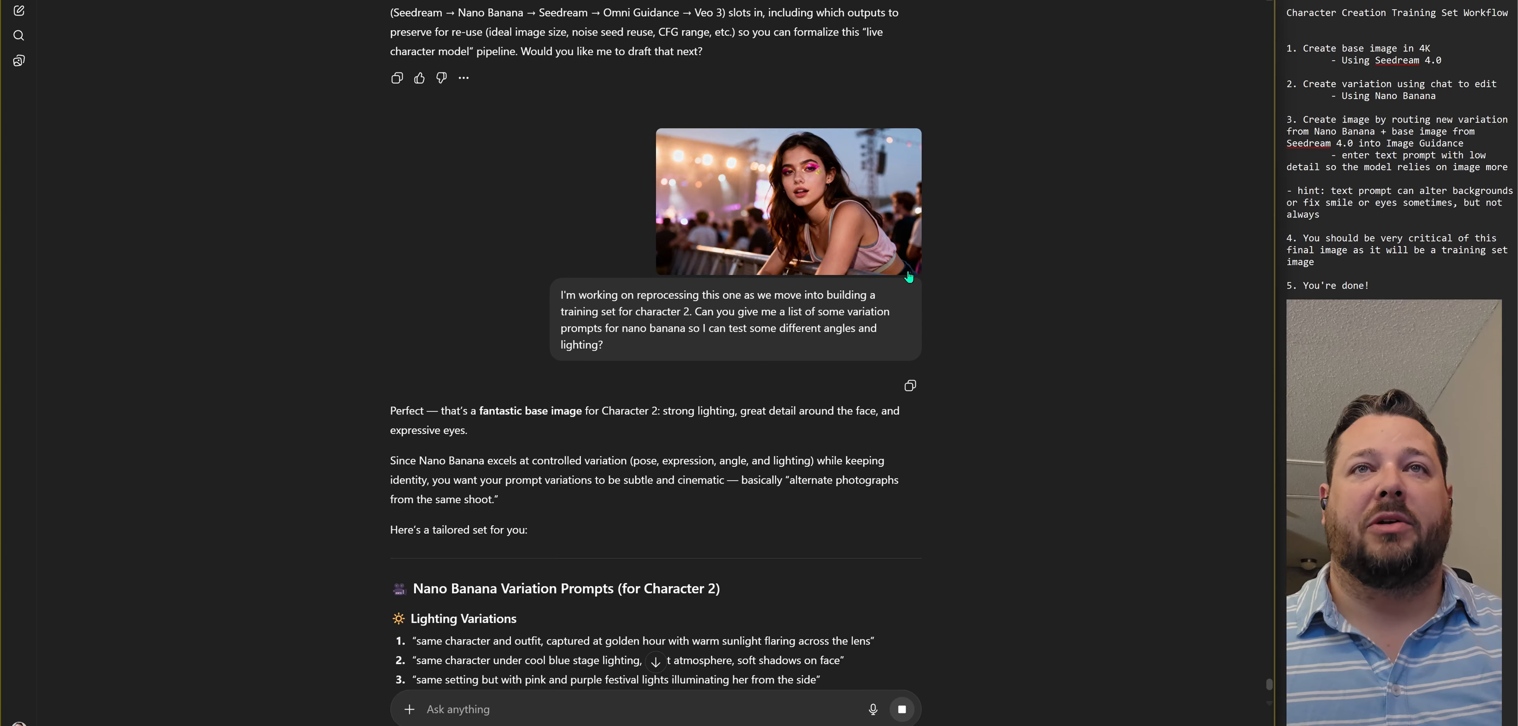
{"action": "scroll", "coordinate": [791, 484], "scroll_direction": "down", "scroll_amount": 4}
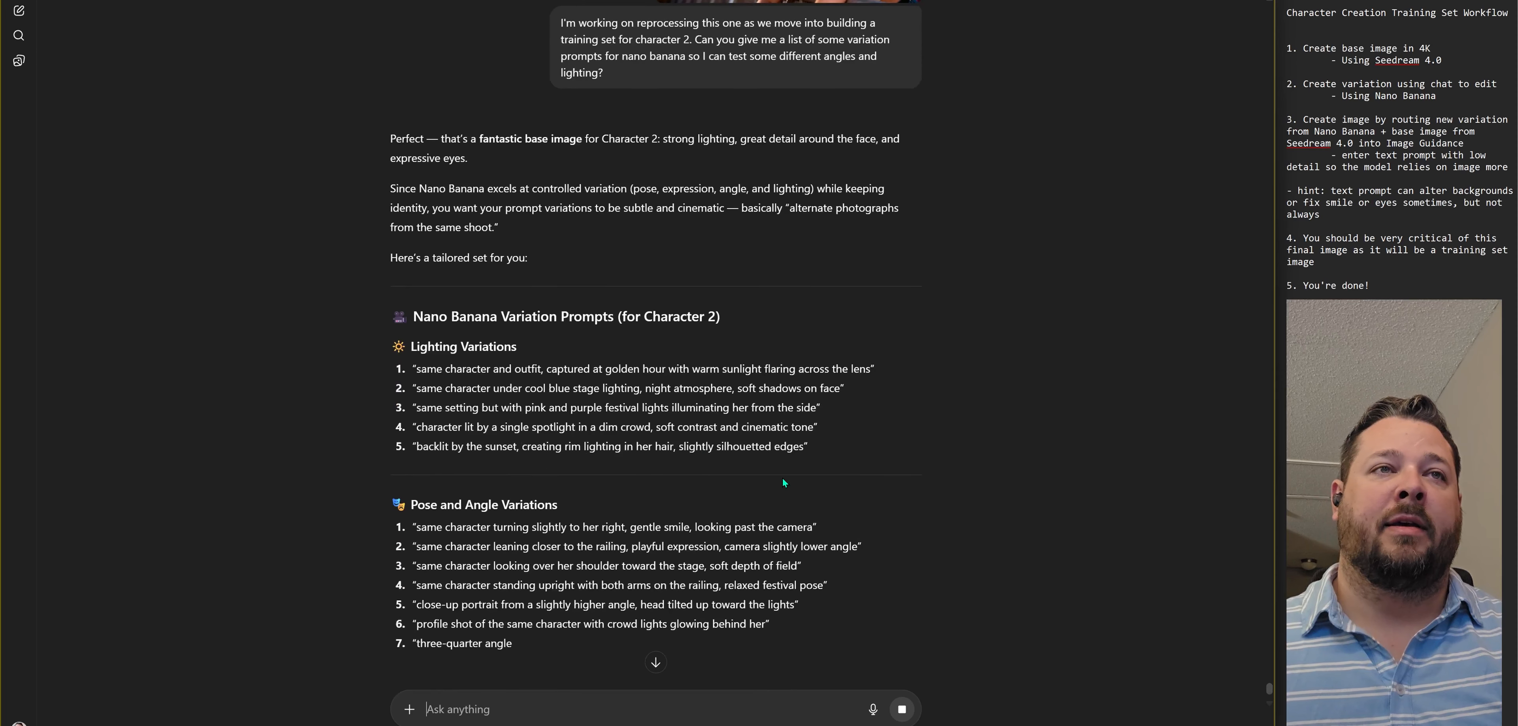
{"action": "scroll", "coordinate": [707, 447], "scroll_direction": "down", "scroll_amount": 2}
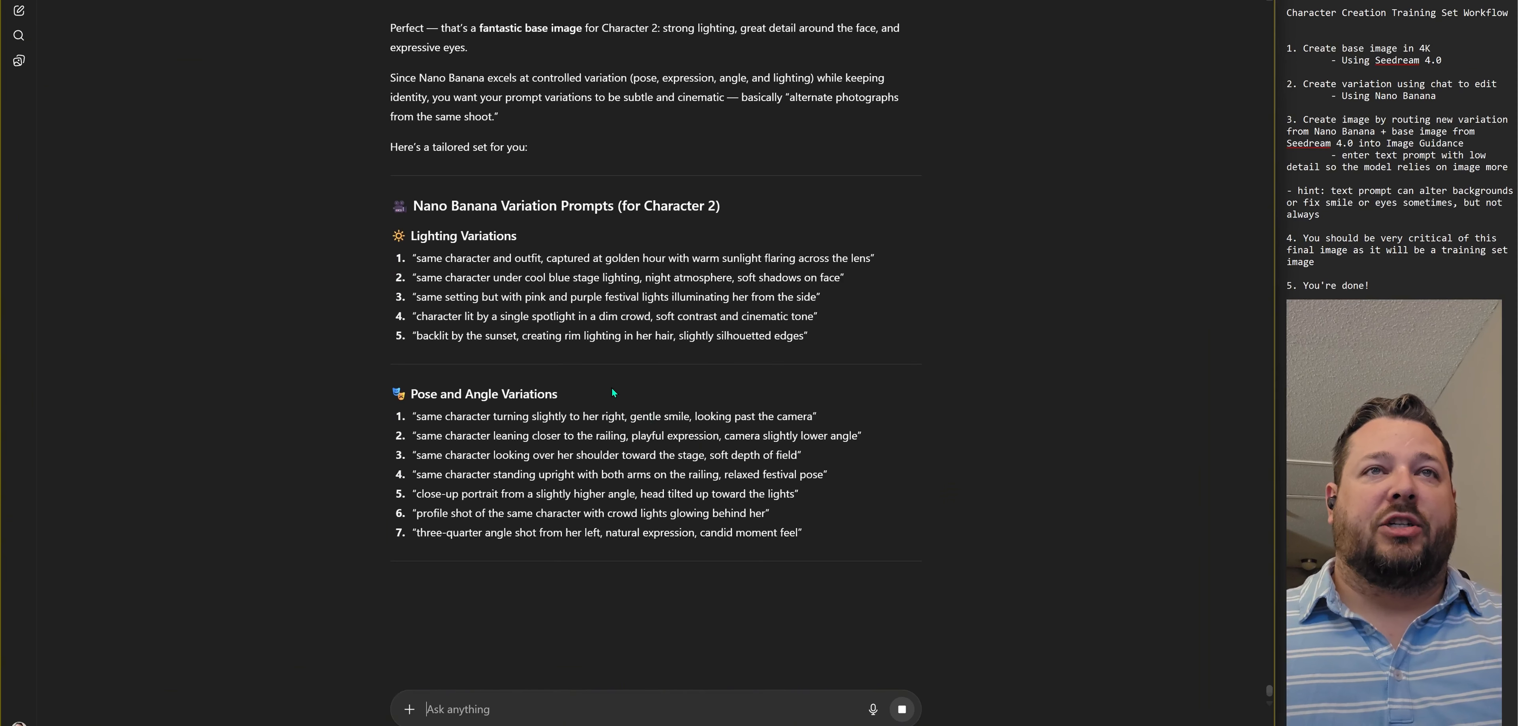
{"action": "scroll", "coordinate": [608, 346], "scroll_direction": "down", "scroll_amount": 1}
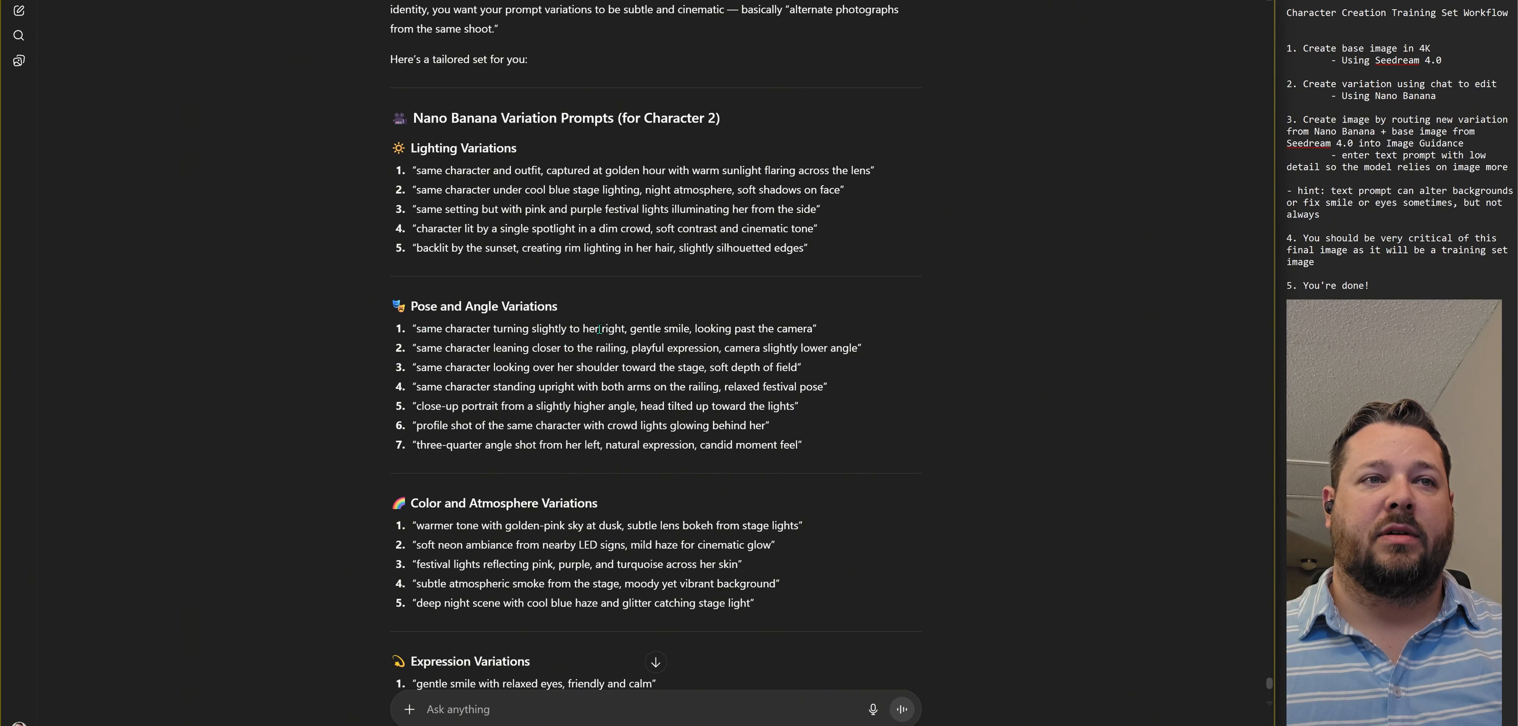
{"action": "scroll", "coordinate": [599, 329], "scroll_direction": "down", "scroll_amount": 1}
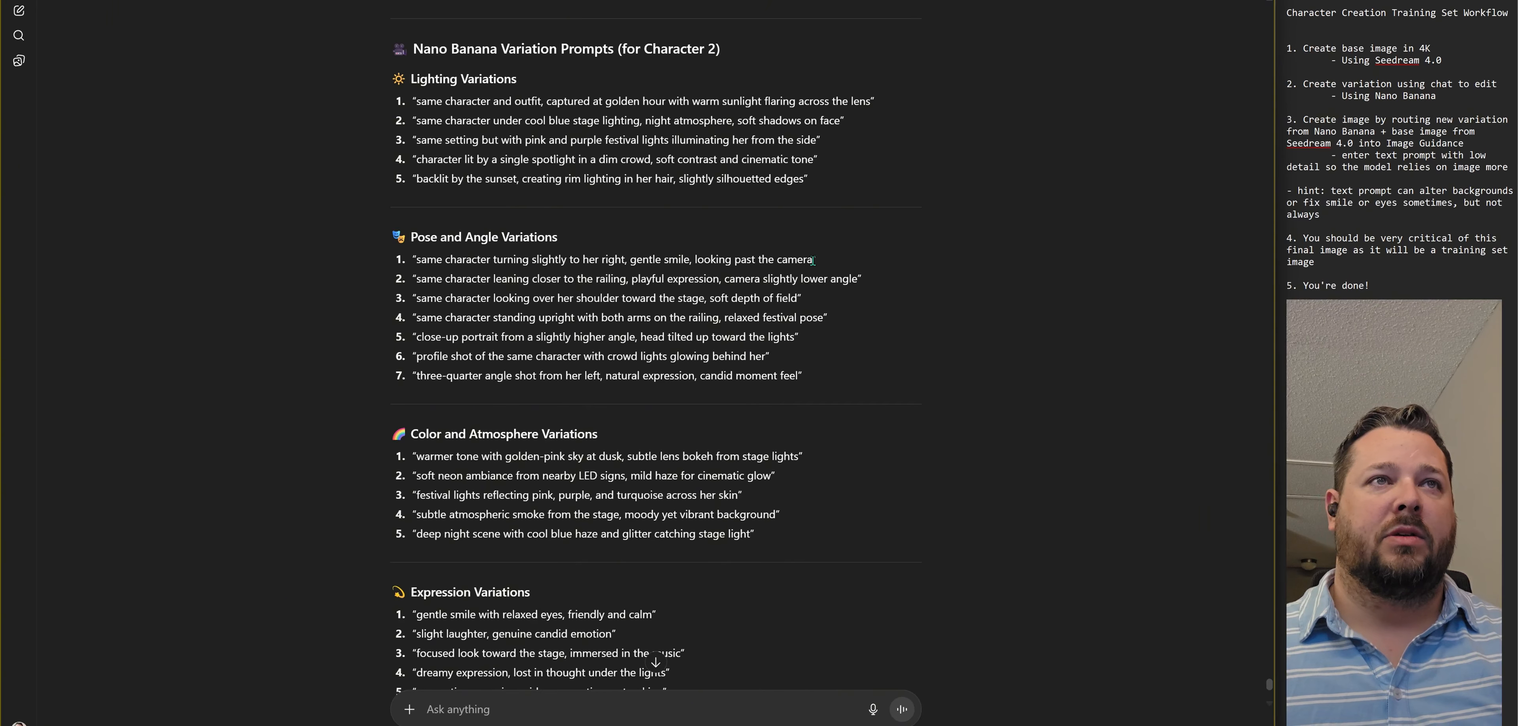
{"action": "left_click_drag", "start_coordinate": [813, 260], "coordinate": [414, 260]}
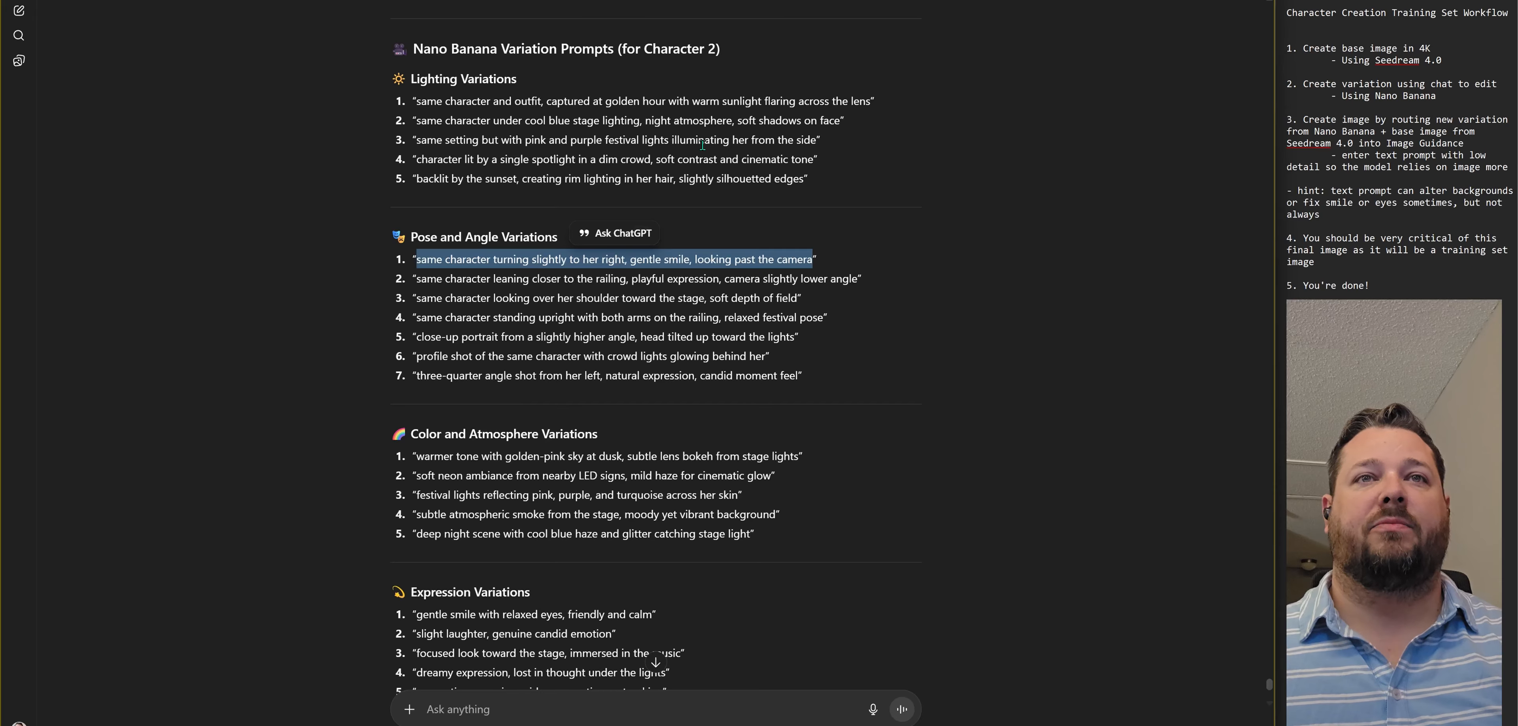
Step: Highlight the "three-quarter angle shot from her left, natural expression, candid moment feel" prompt for review, clearing the highlight when done
{"action": "left_click", "coordinate": [430, 376]}
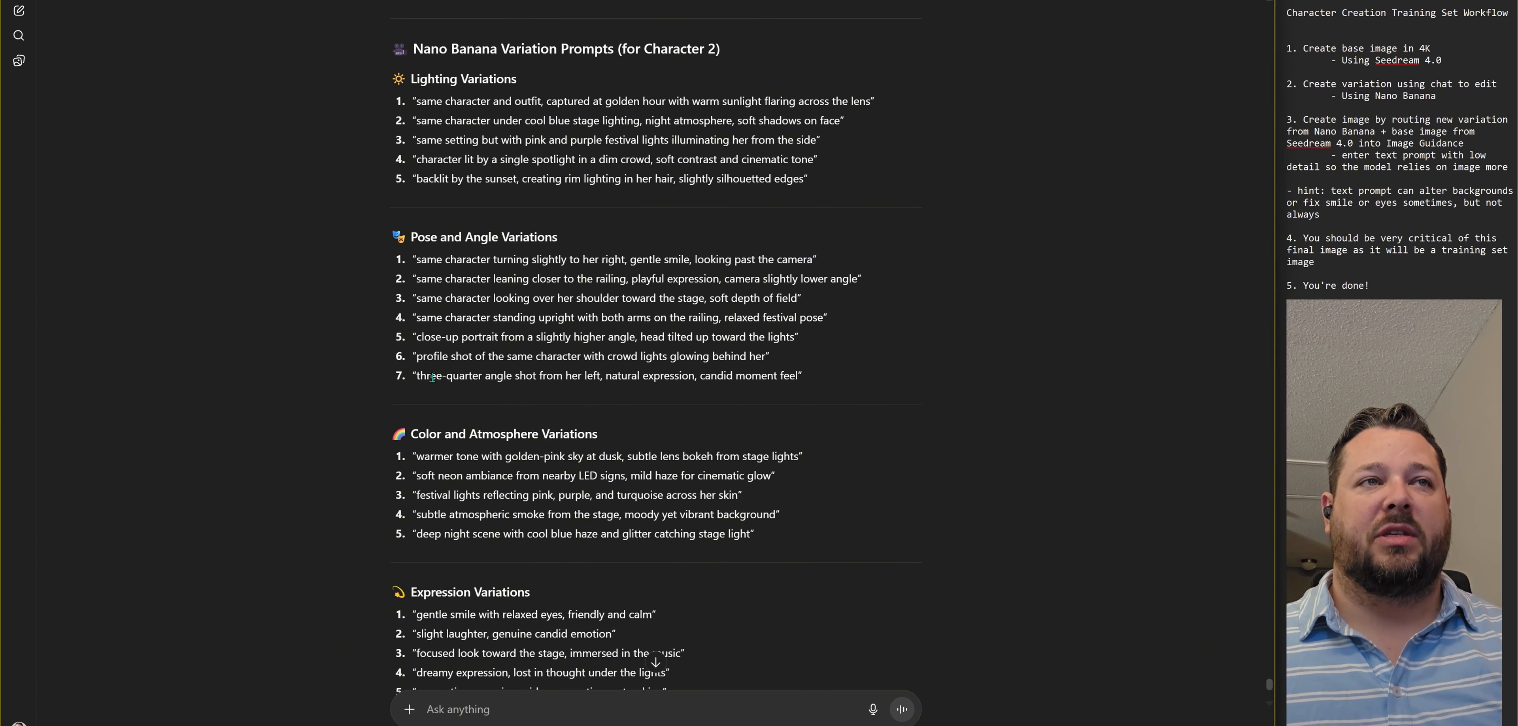
{"action": "left_click_drag", "start_coordinate": [420, 377], "coordinate": [661, 392]}
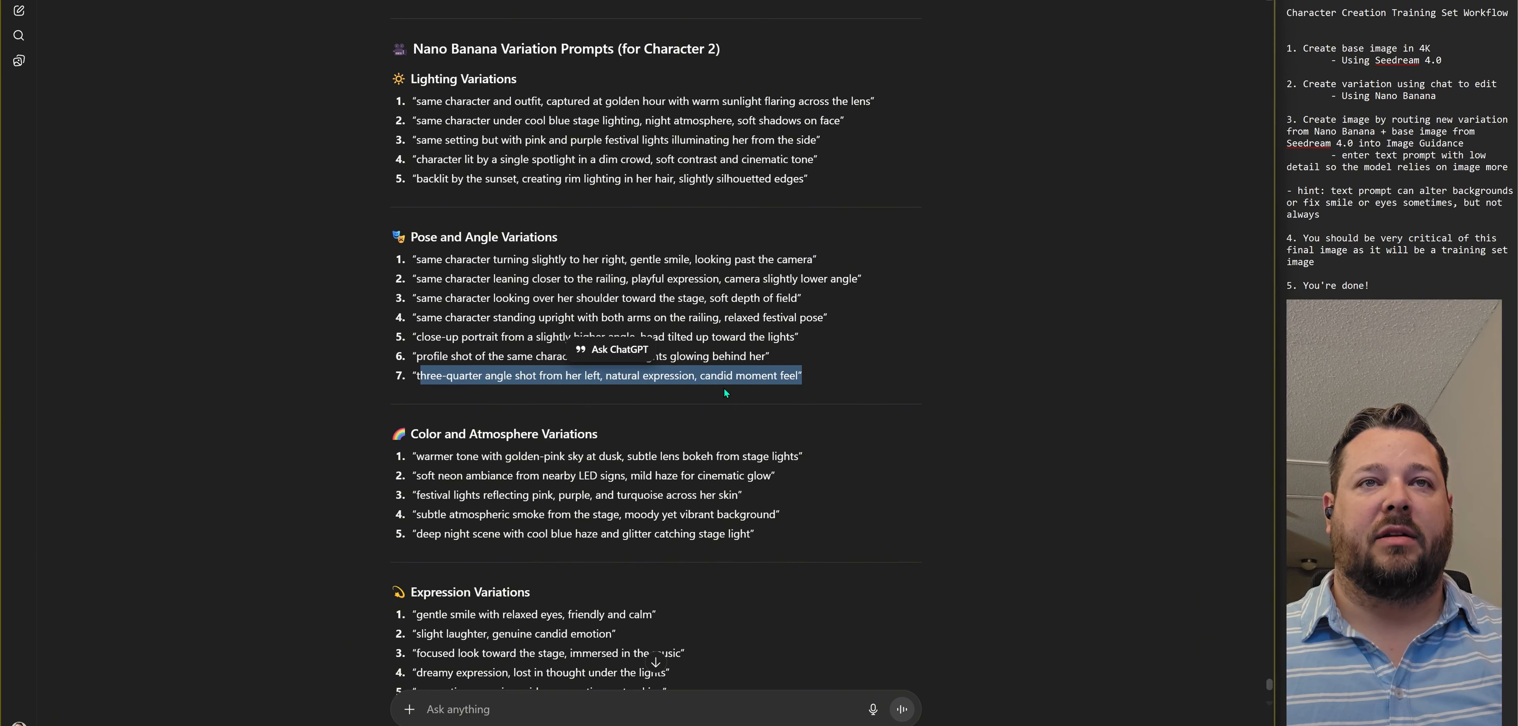
{"action": "left_click", "coordinate": [876, 381]}
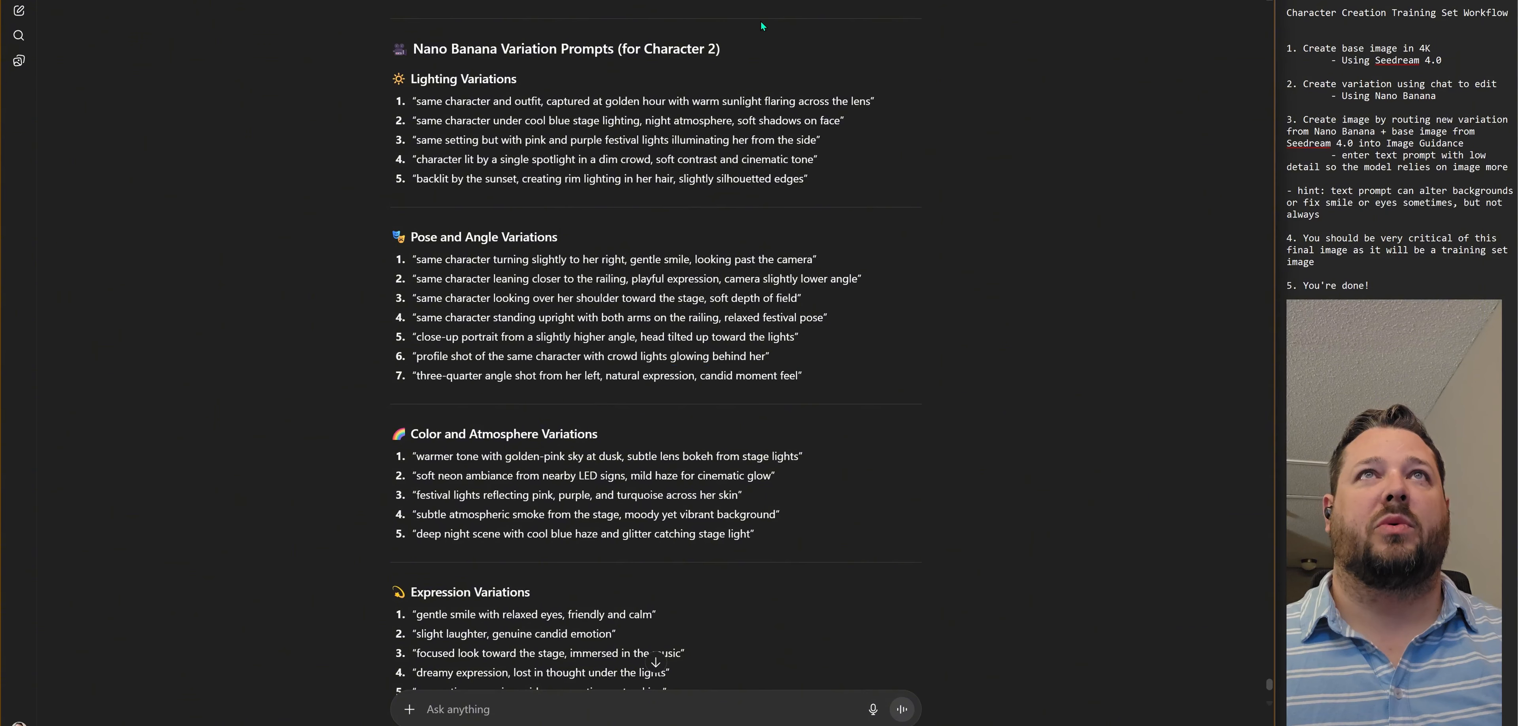
Step: Switch to OpenArt and move the dark-haired woman's Seedream 4.0 portrait to the ITM - Character 2 album
{"action": "key", "text": "alt+Tab"}
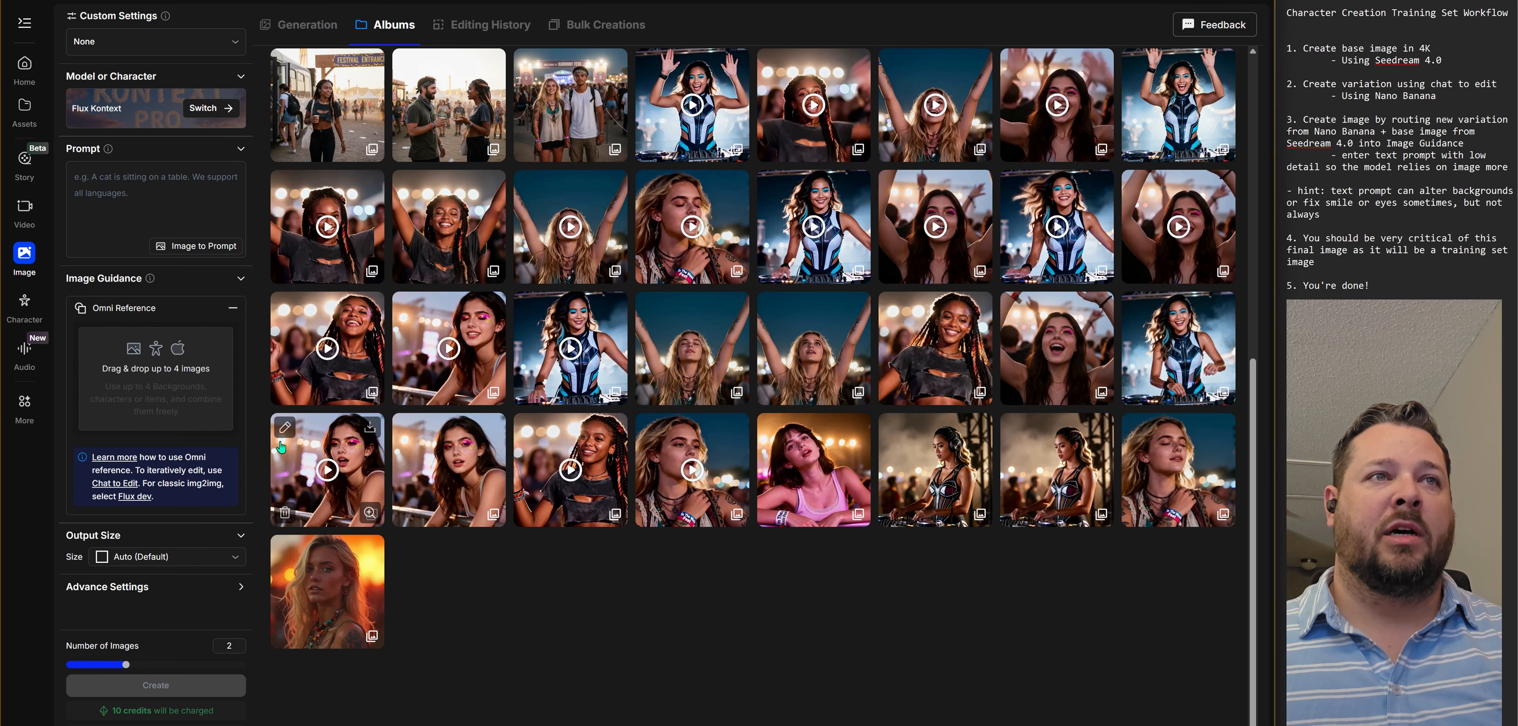
{"action": "left_click", "coordinate": [473, 460]}
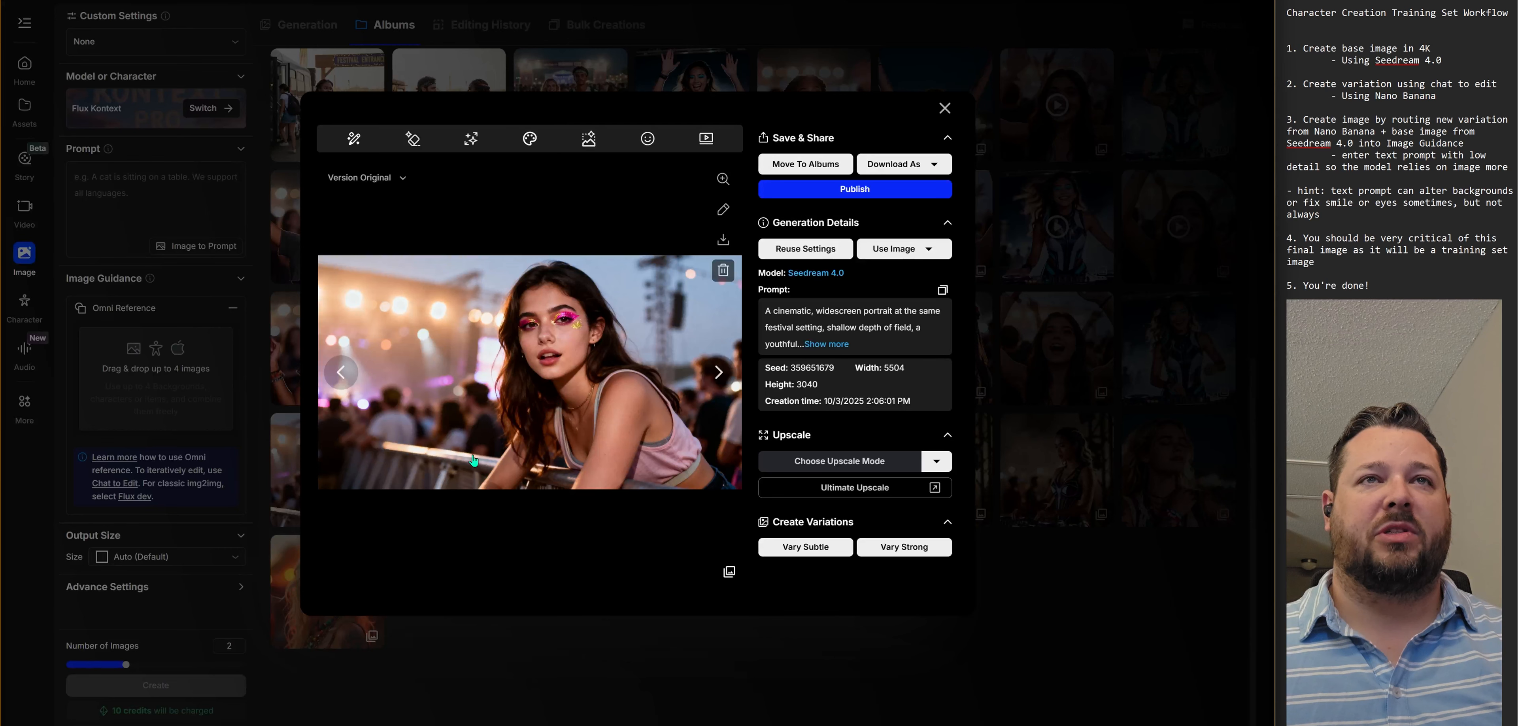
{"action": "left_click", "coordinate": [807, 165]}
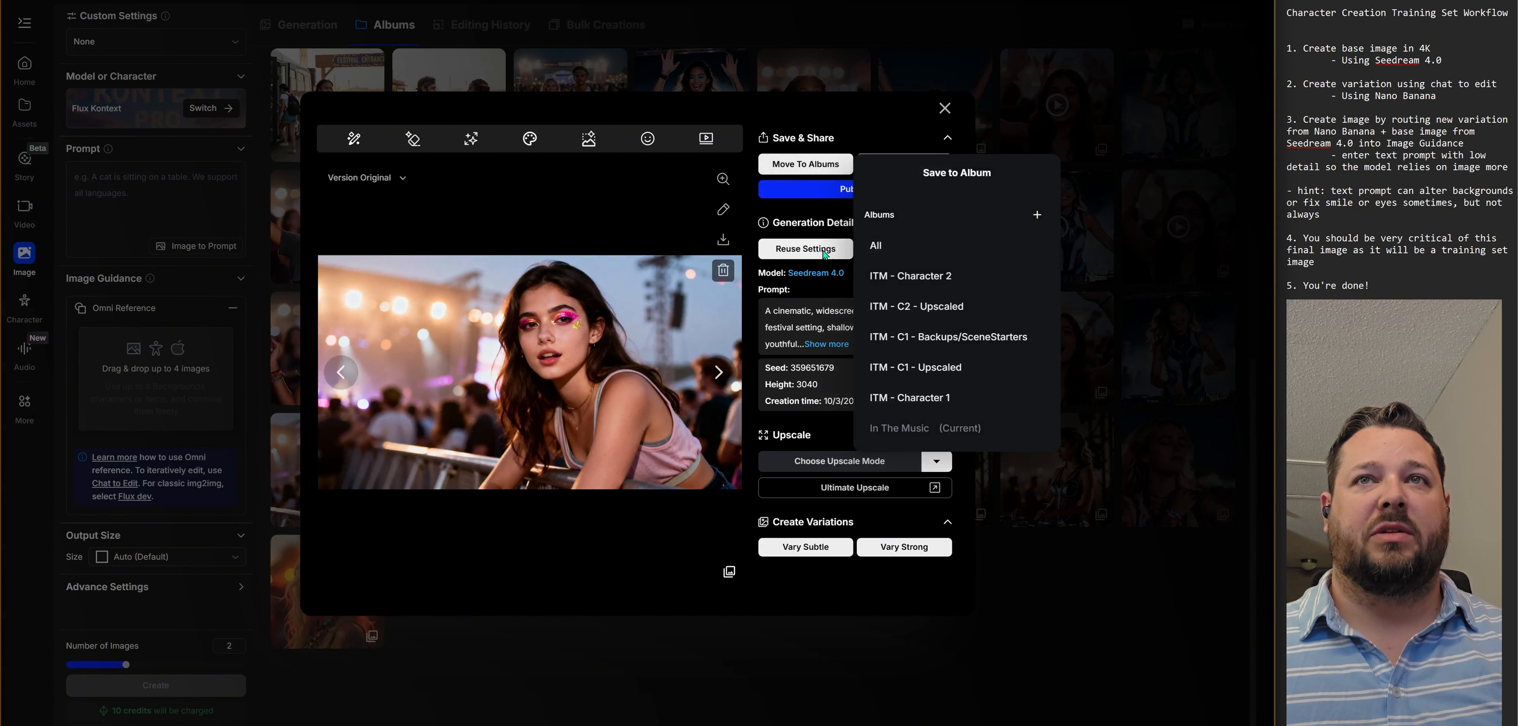
{"action": "left_click", "coordinate": [932, 277]}
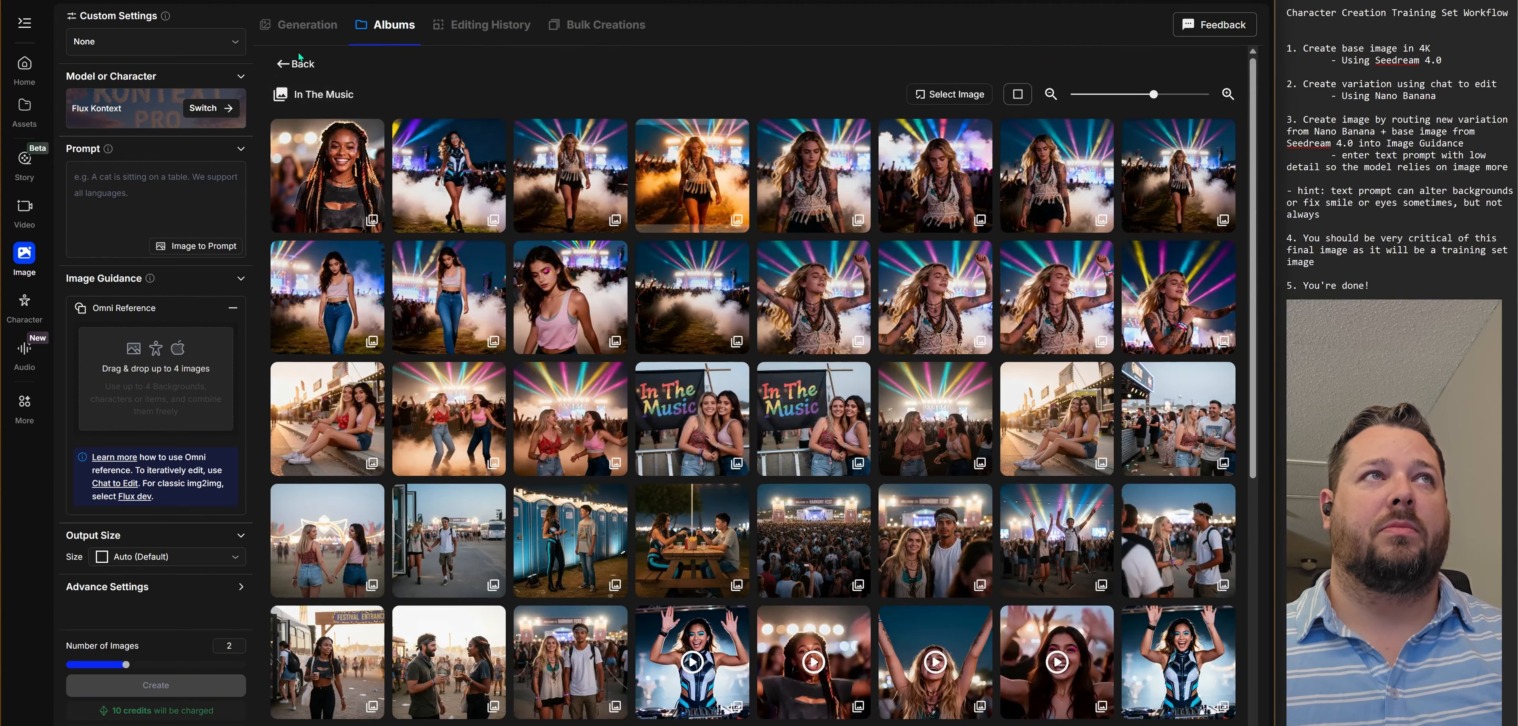
Step: Open the ITM - Character 2 album and change the generation model to Seedream 4.0
{"action": "left_click", "coordinate": [295, 64]}
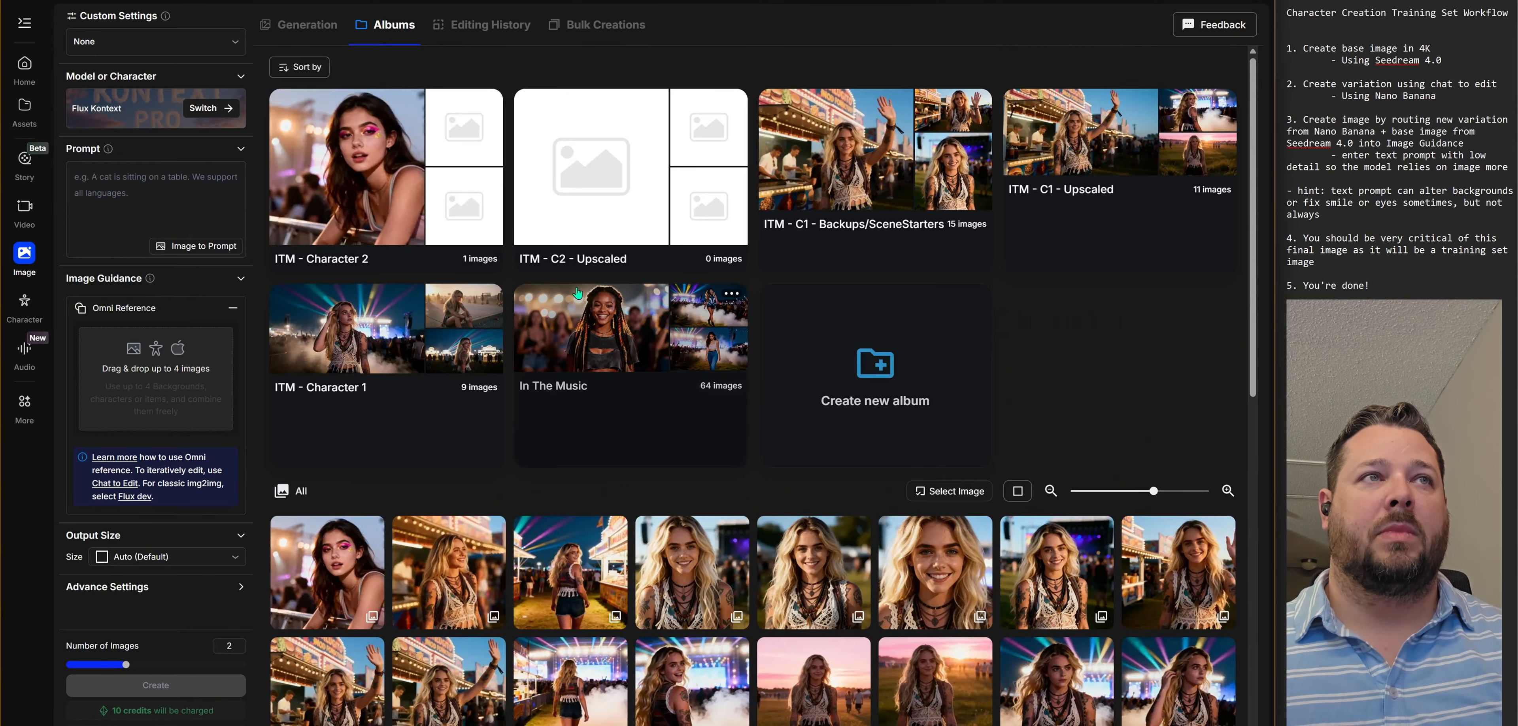
{"action": "left_click", "coordinate": [363, 165]}
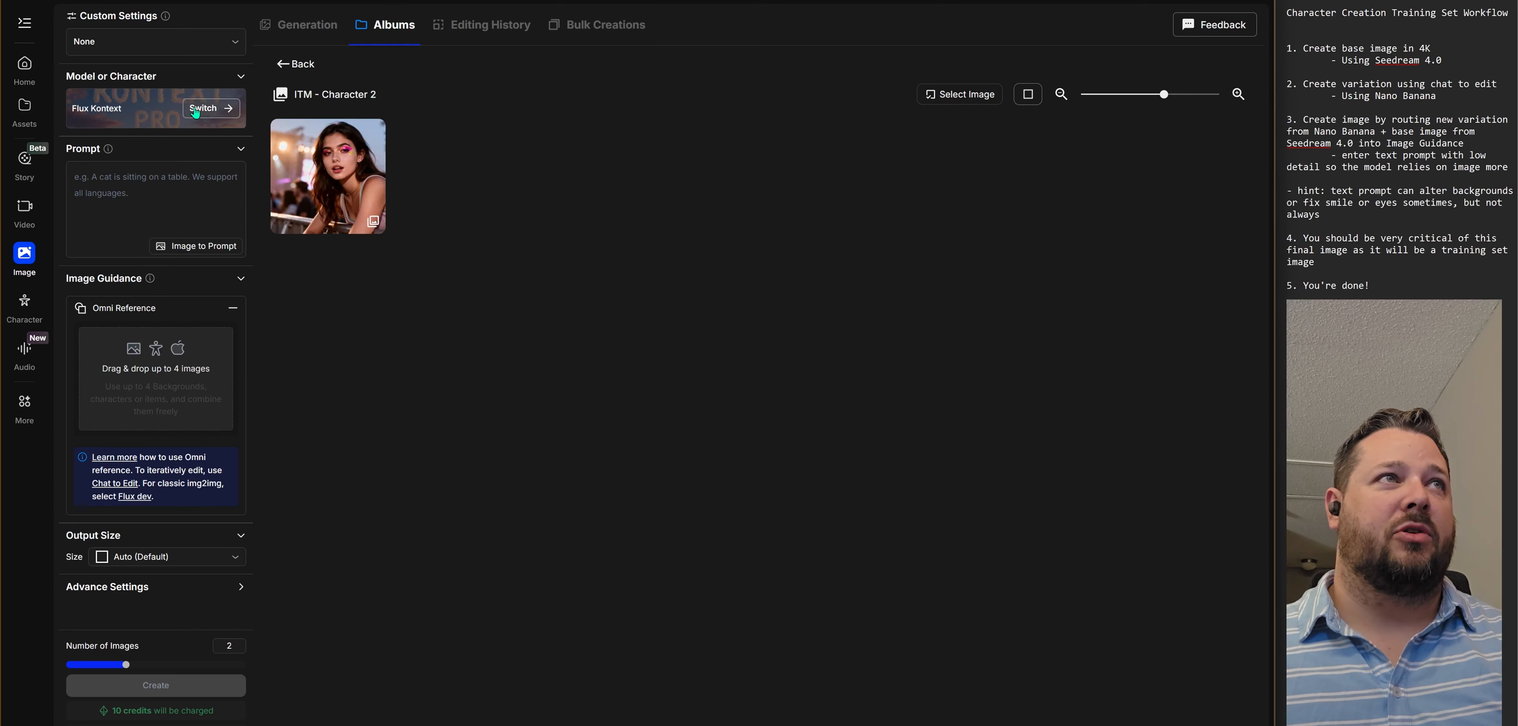
{"action": "left_click", "coordinate": [207, 108]}
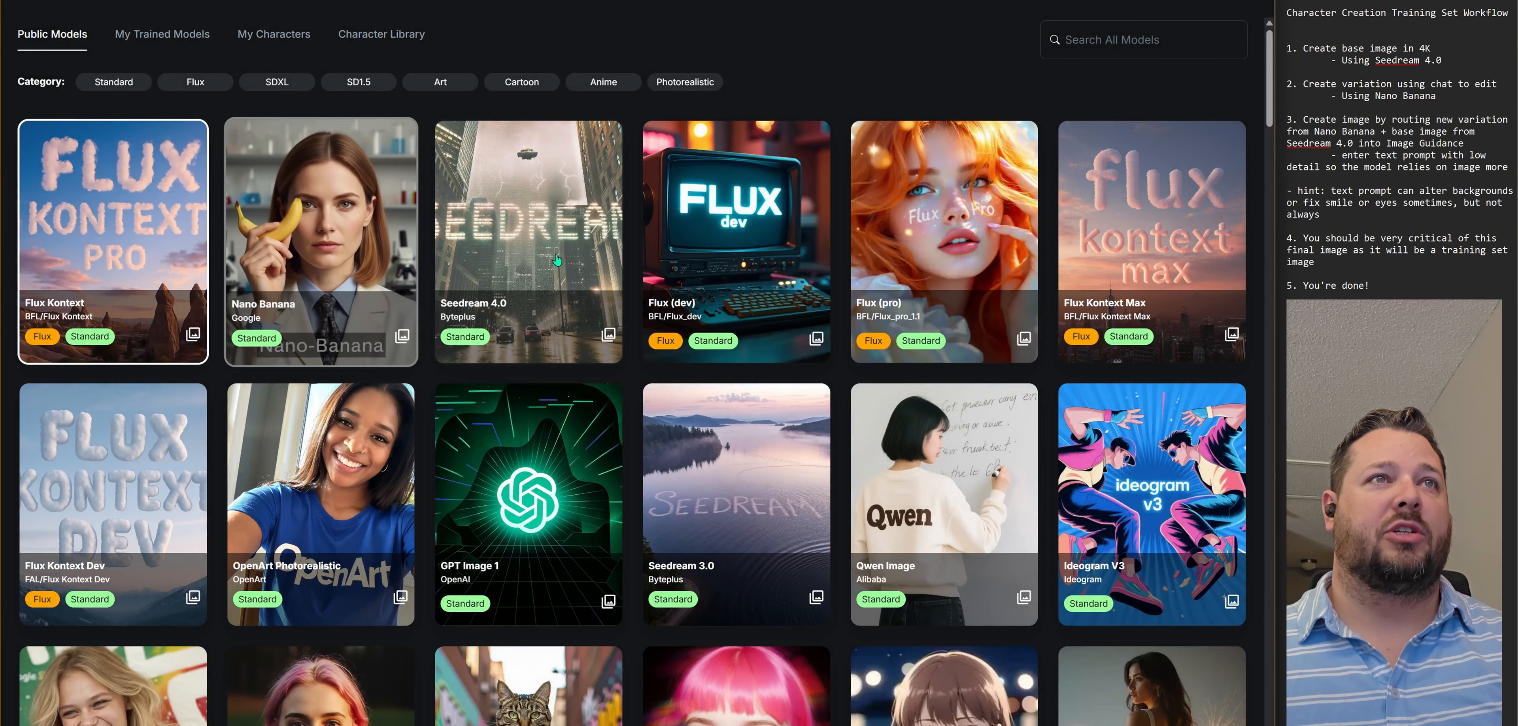
{"action": "left_click", "coordinate": [528, 239]}
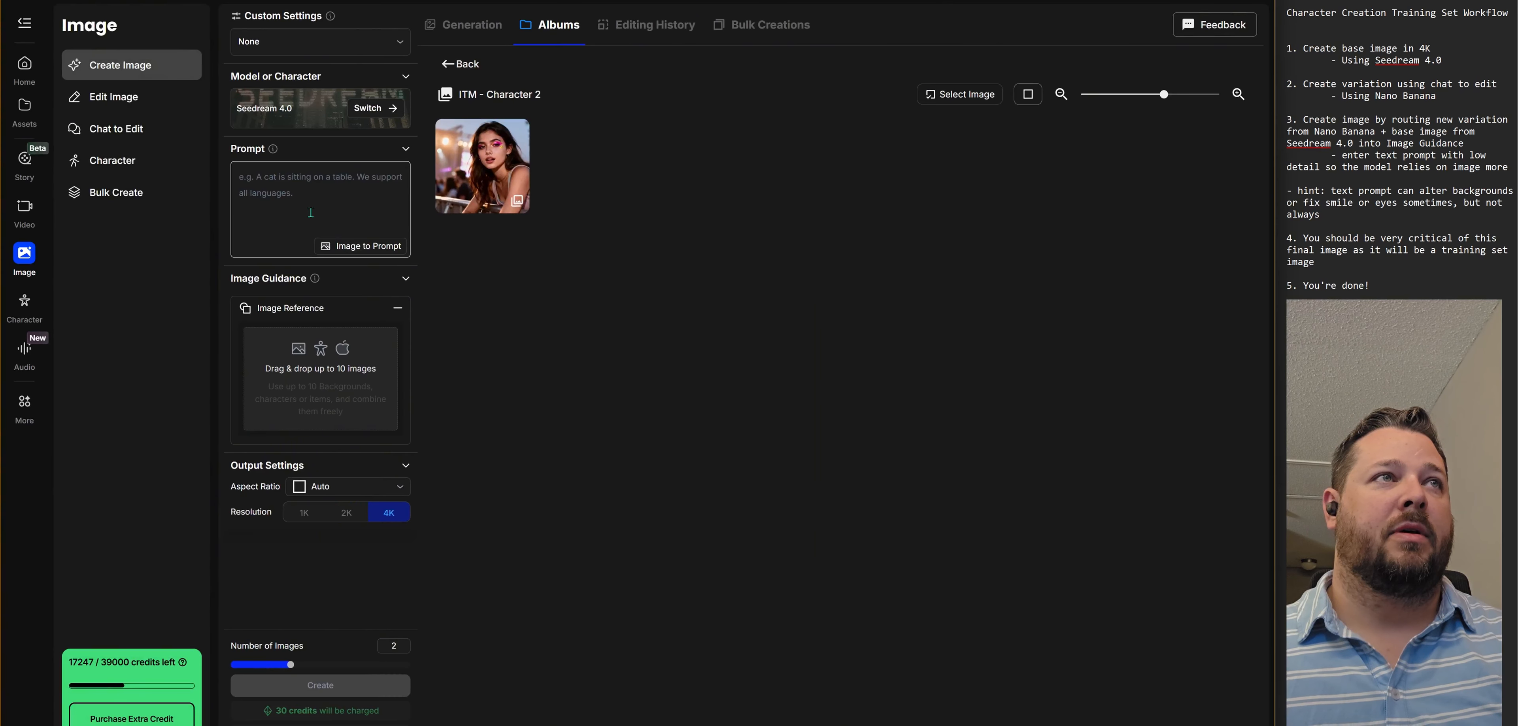
Step: Add the portrait from the ITM - Character 2 album as an image reference for the Seedream 4.0 generation
{"action": "left_click", "coordinate": [313, 372]}
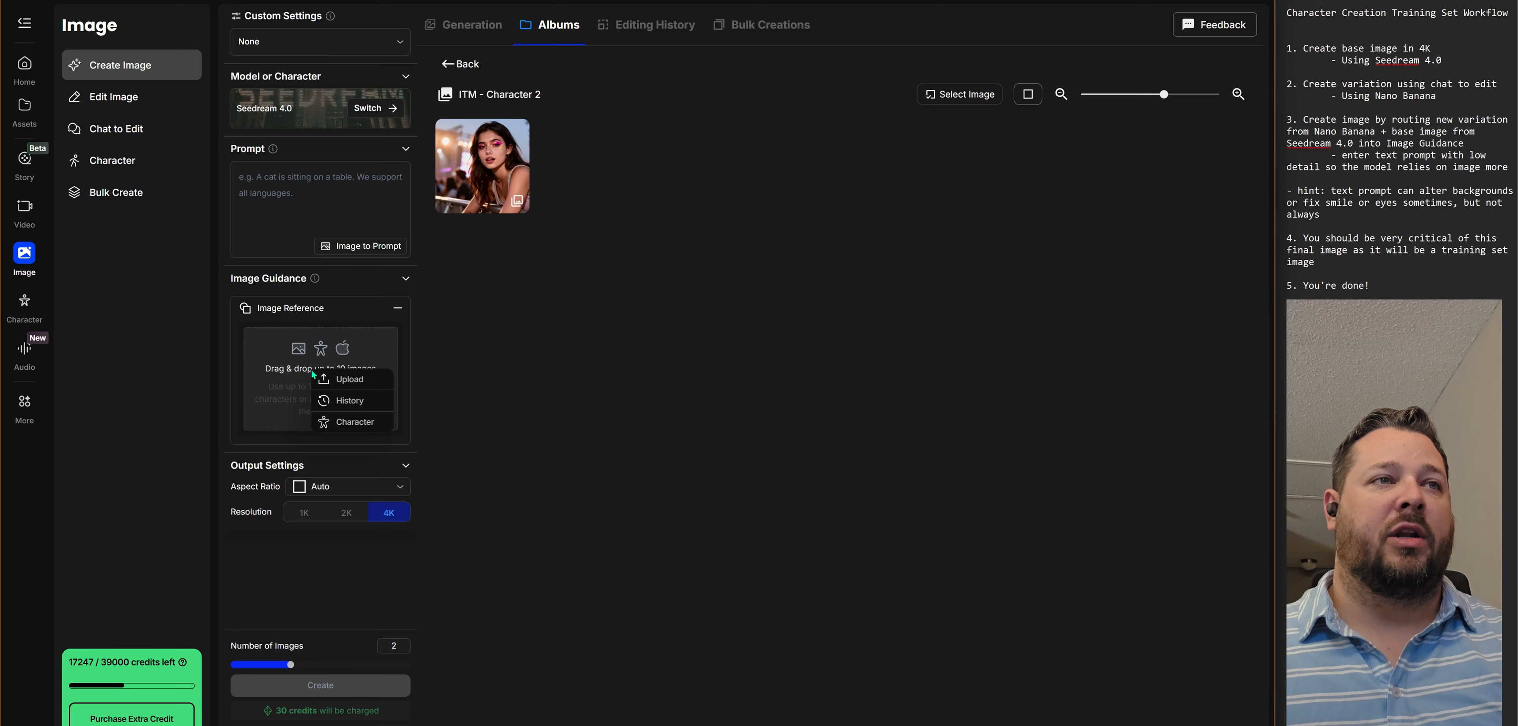
{"action": "left_click", "coordinate": [350, 401]}
{"action": "left_click", "coordinate": [463, 126]}
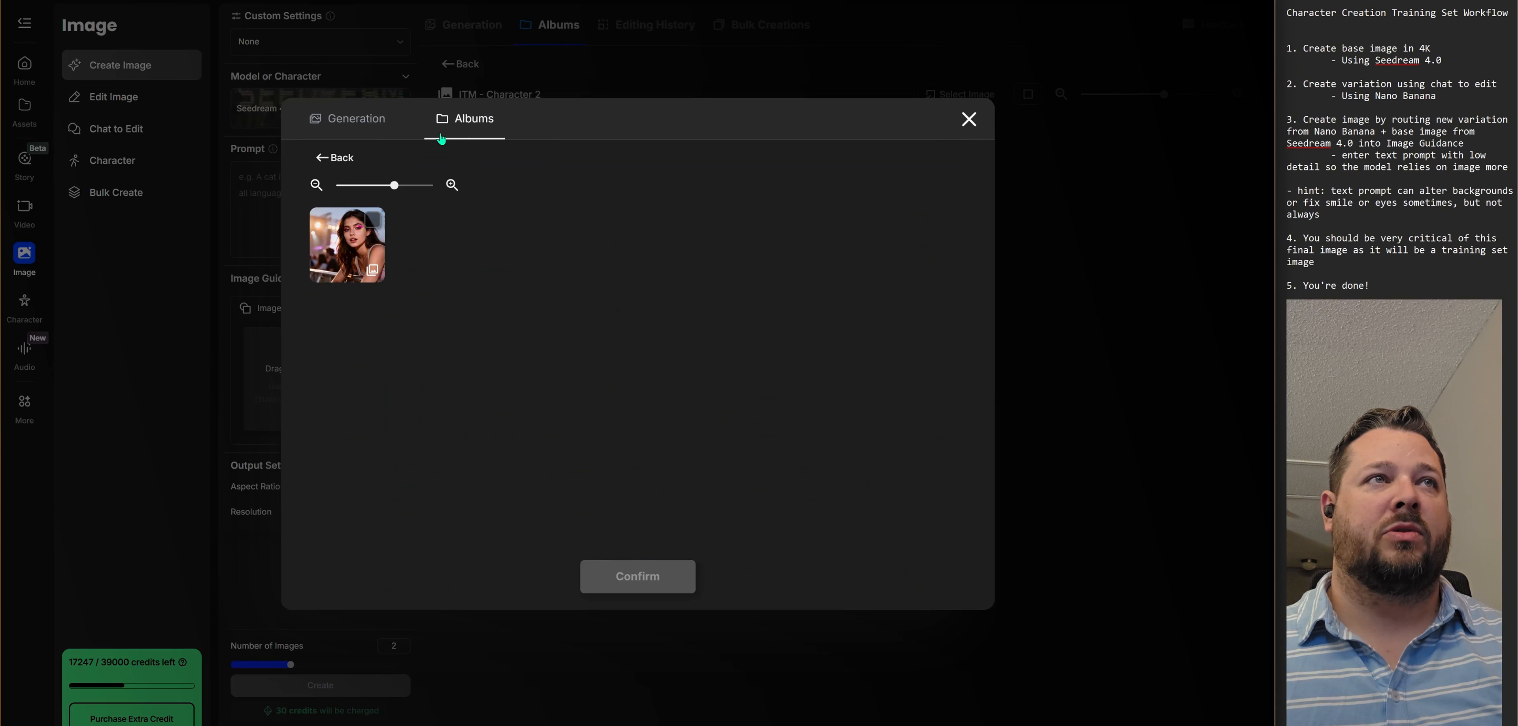
{"action": "left_click", "coordinate": [347, 244]}
{"action": "left_click", "coordinate": [638, 575]}
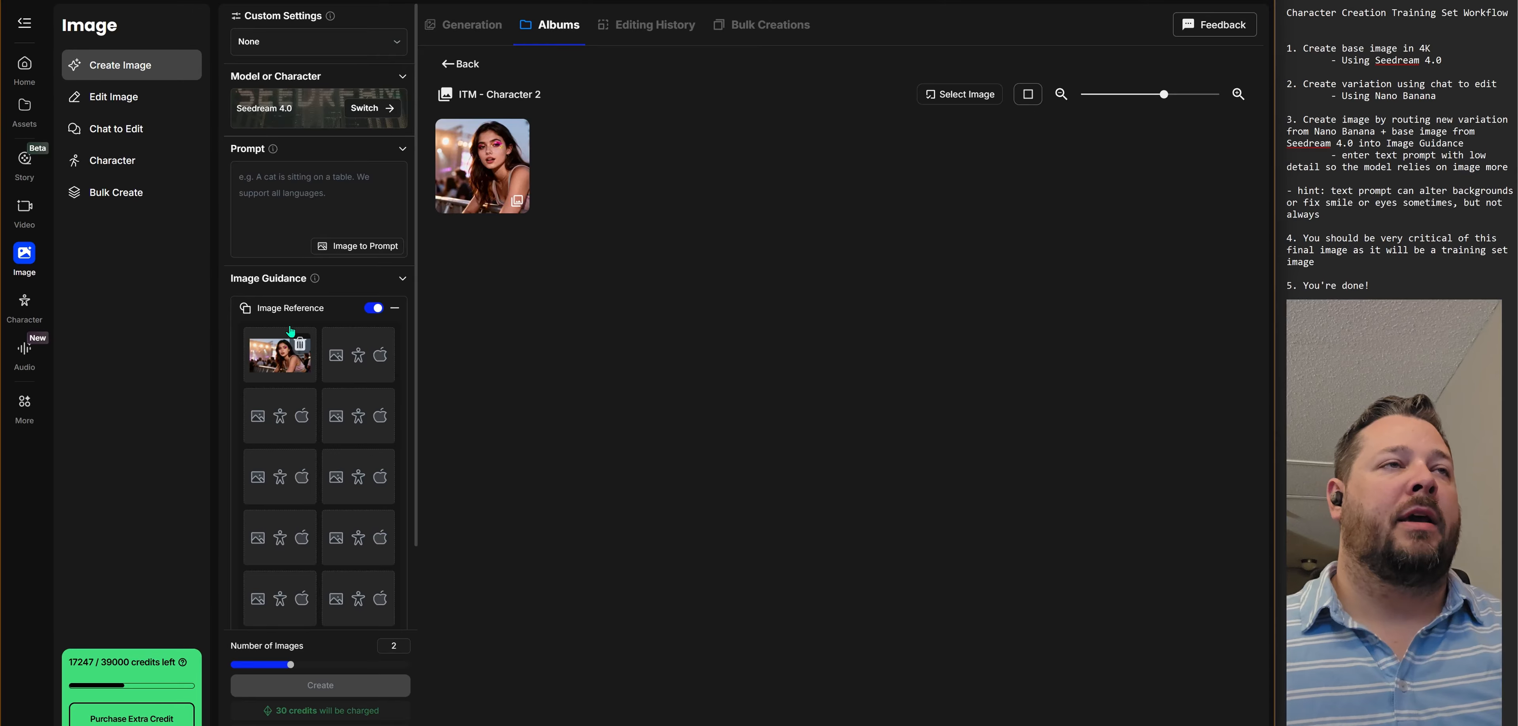
Step: Set the generation prompt to "same character turning slightly to her right, gentle smile, looking past the camera"
{"action": "mouse_move", "coordinate": [293, 363]}
{"action": "left_click", "coordinate": [307, 200]}
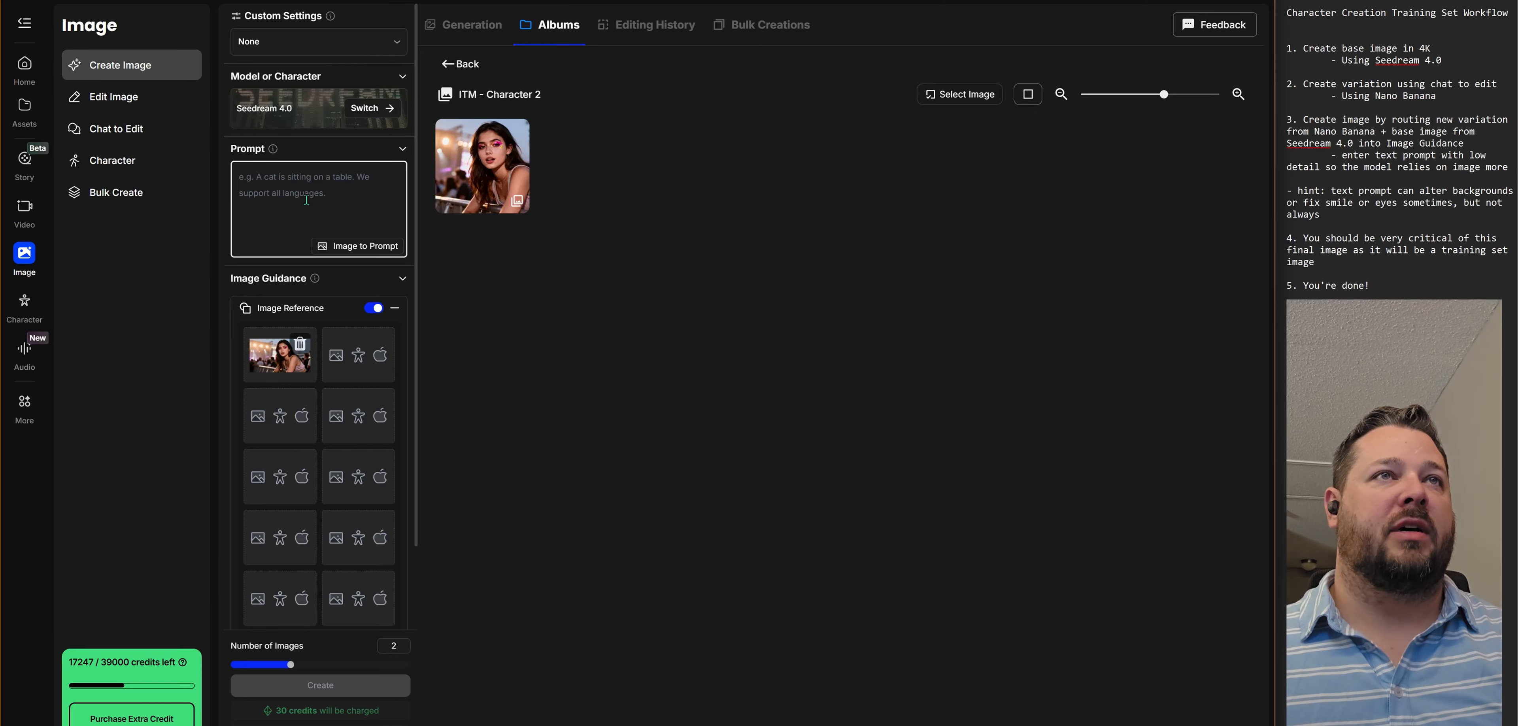
{"action": "type", "text": "same character turning slightly to her right, gentle smile, looking past the camera"}
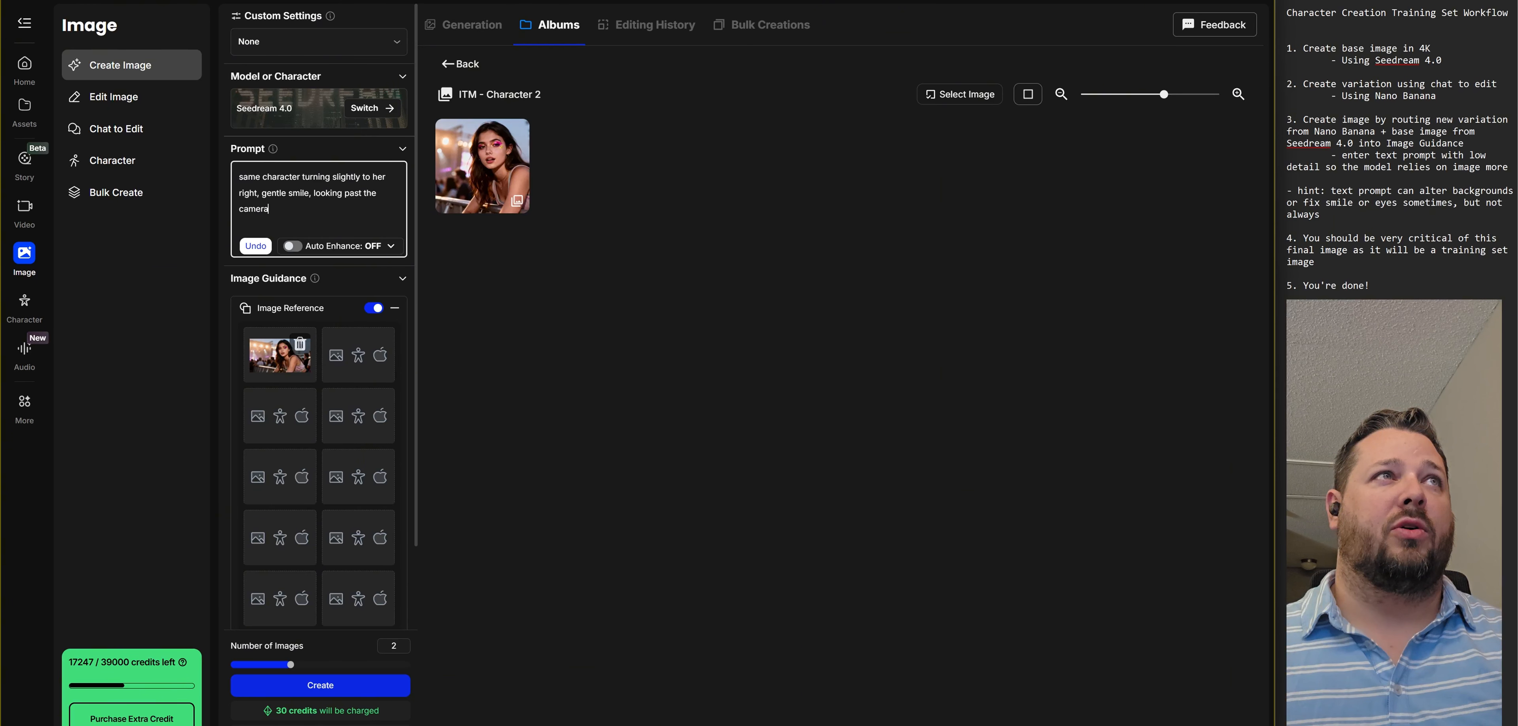
Step: Switch to the Nano Banana Chat to Edit session and load the portrait from the ITM - Character 2 album as the new base image
{"action": "key", "text": "ctrl+Tab"}
{"action": "key", "text": "ctrl+Tab"}
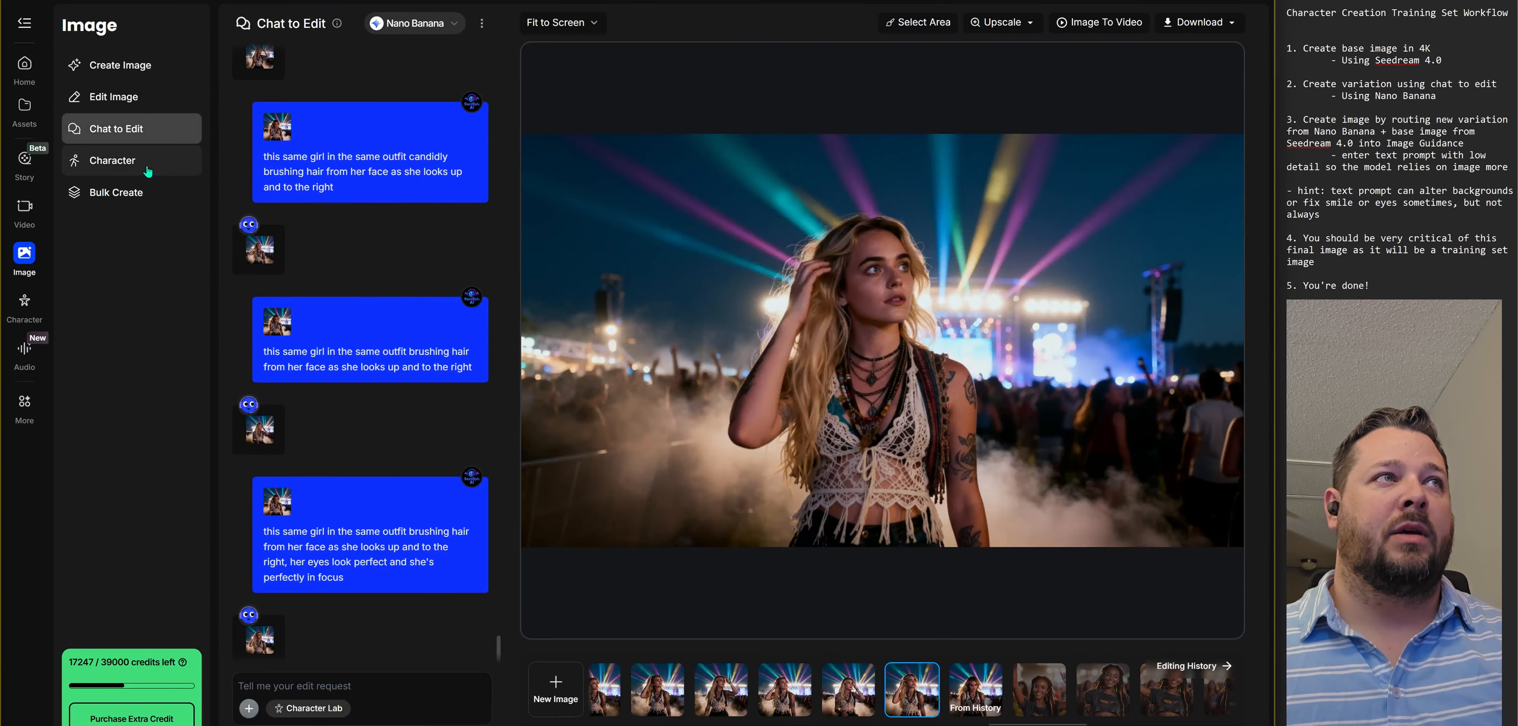
{"action": "scroll", "coordinate": [443, 626], "scroll_direction": "down", "scroll_amount": 1}
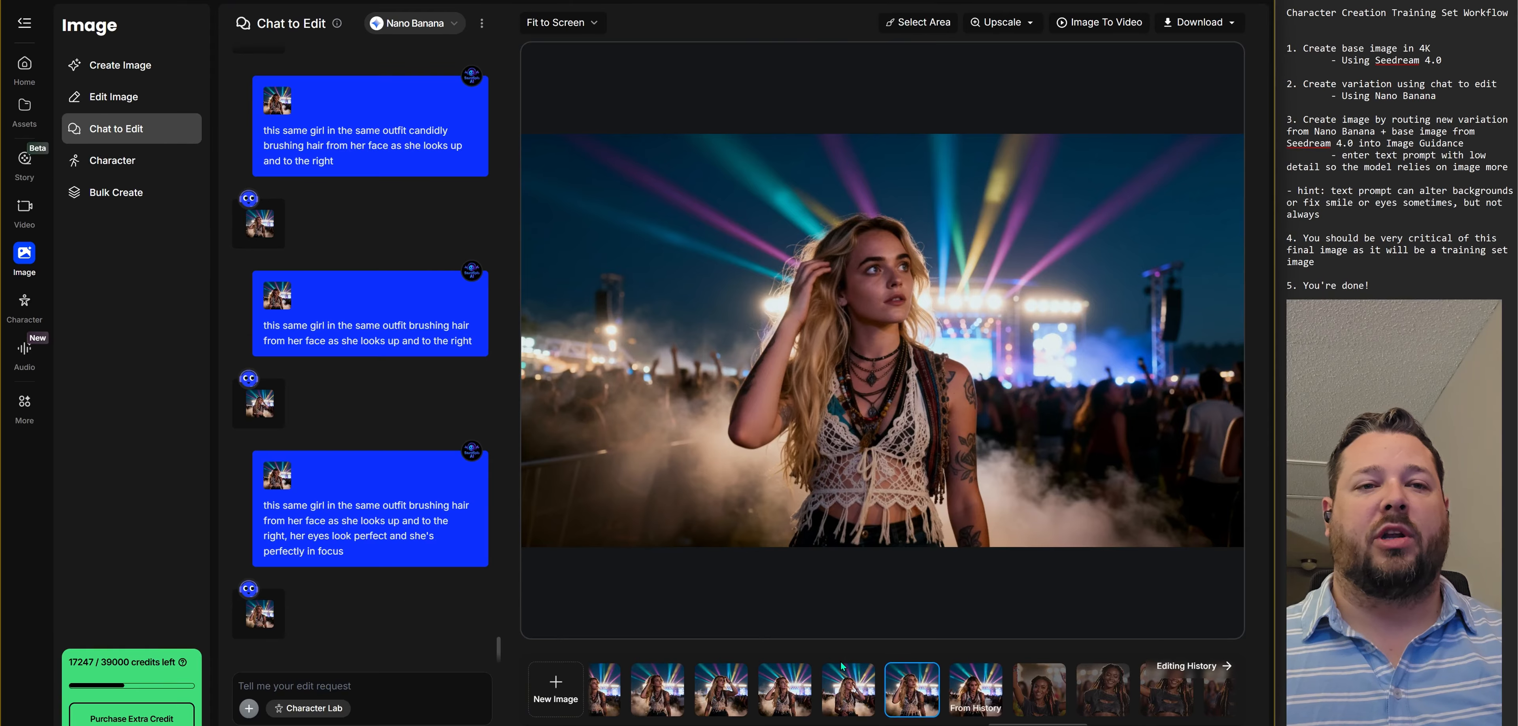
{"action": "left_click", "coordinate": [556, 686]}
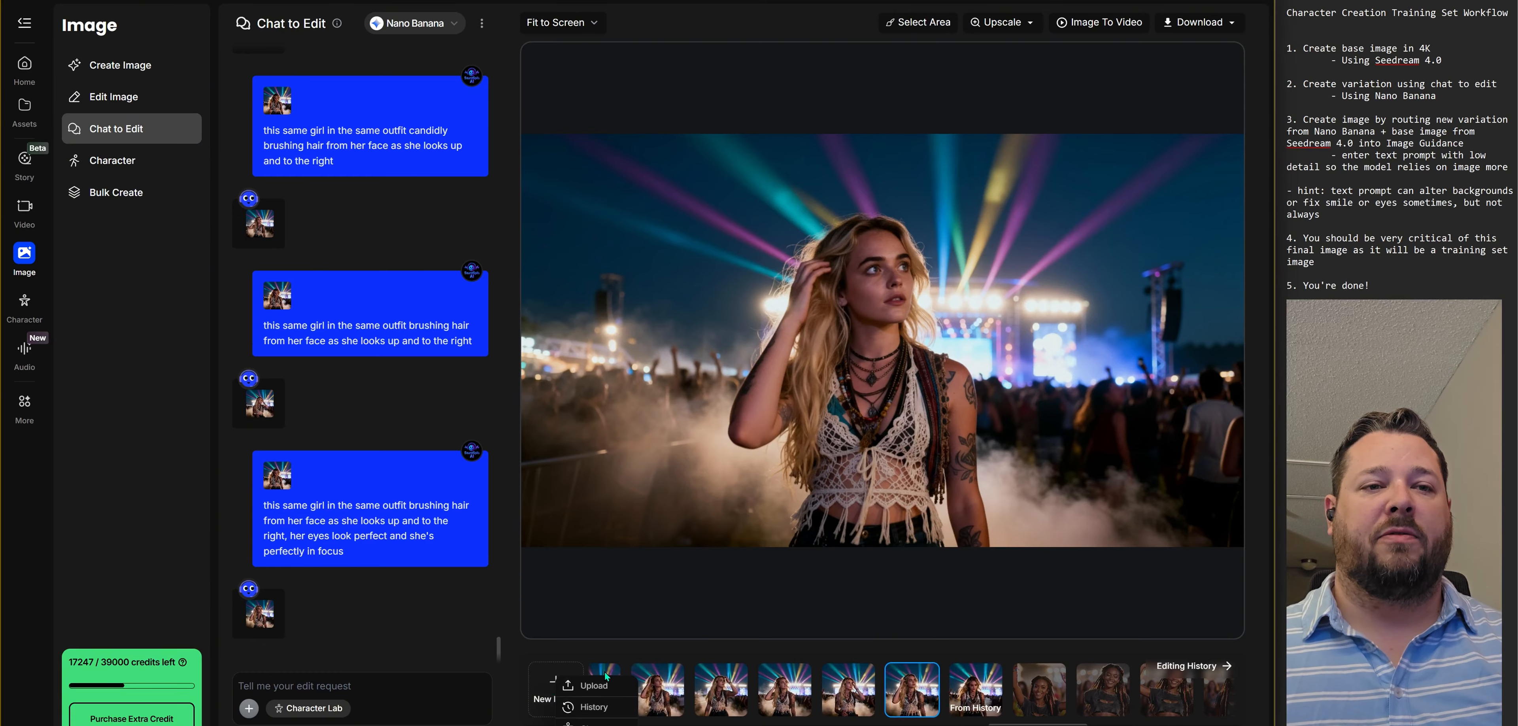
{"action": "left_click", "coordinate": [592, 706]}
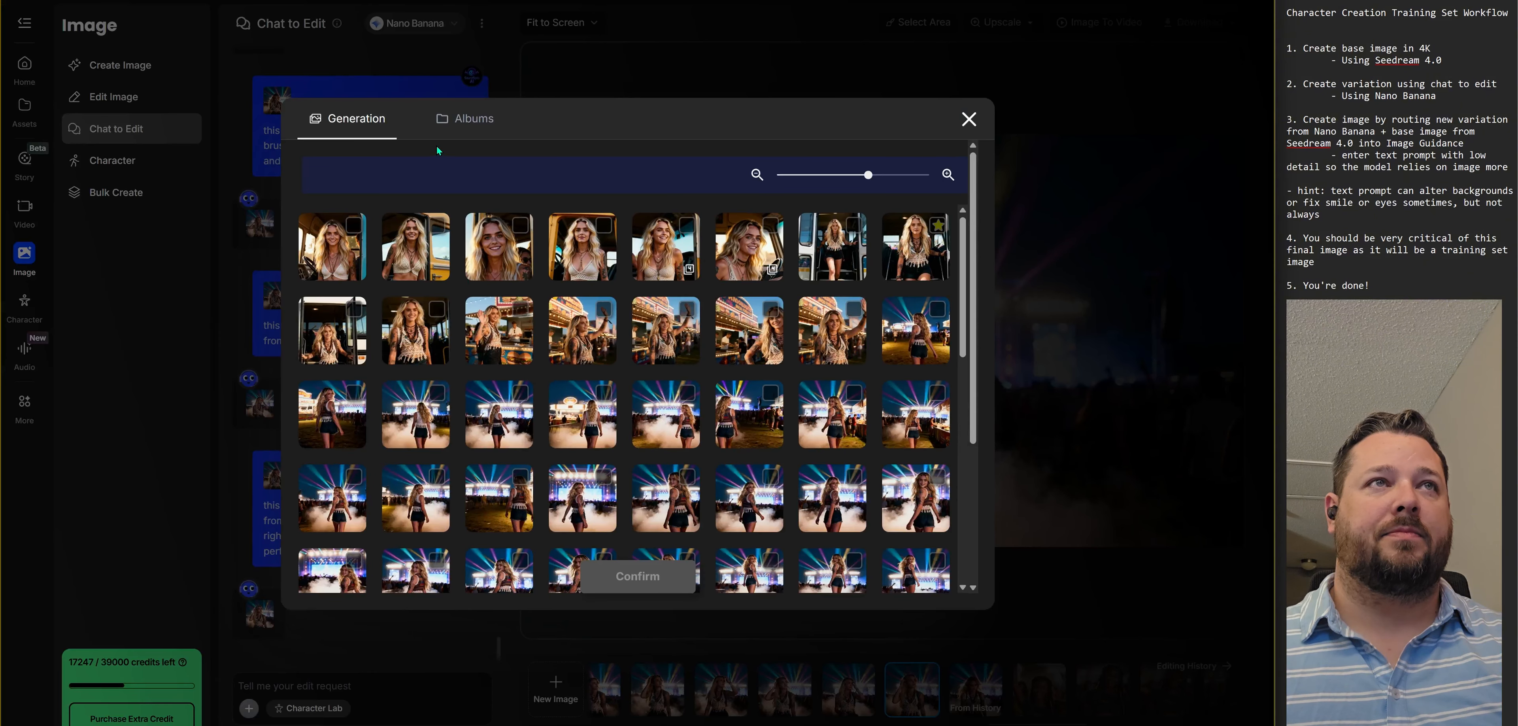
{"action": "left_click", "coordinate": [471, 121]}
{"action": "left_click", "coordinate": [388, 242]}
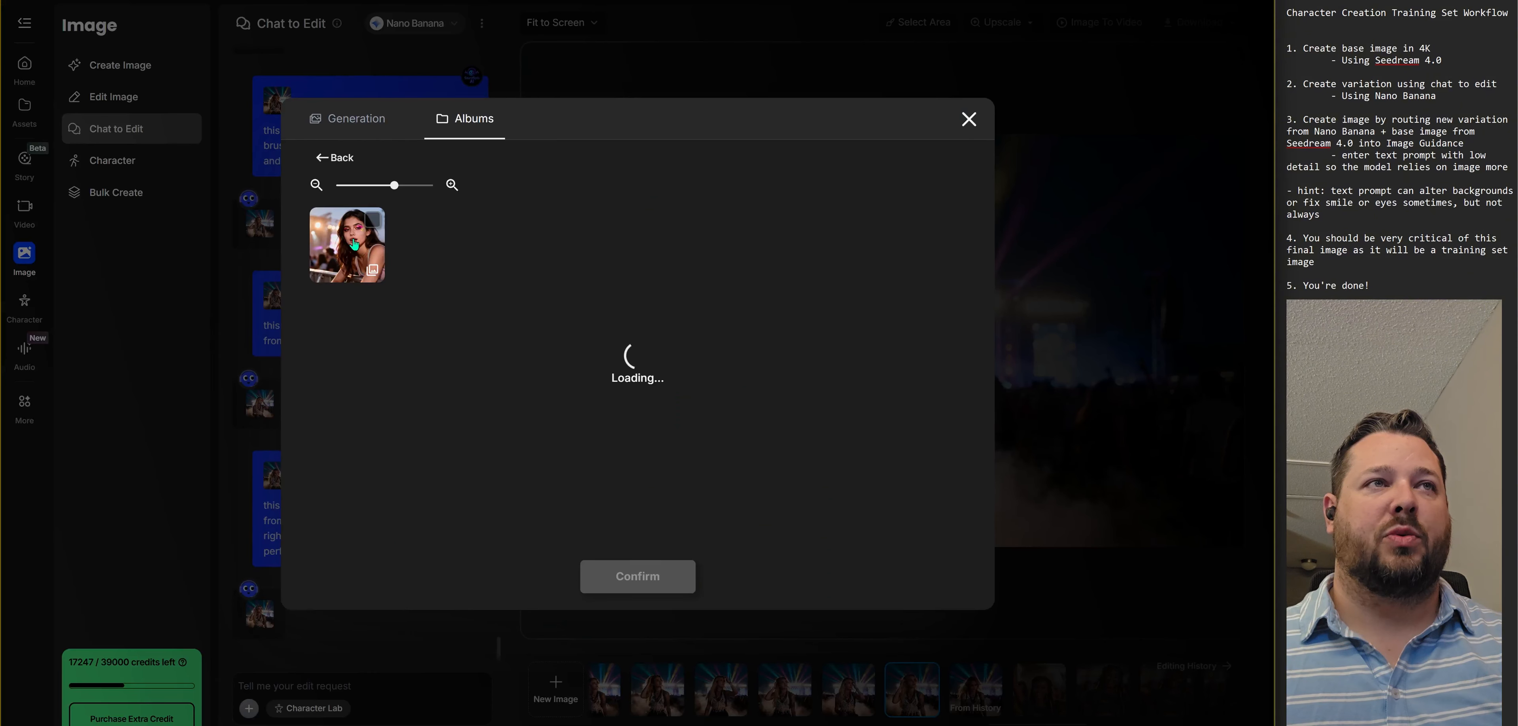
{"action": "left_click", "coordinate": [377, 245]}
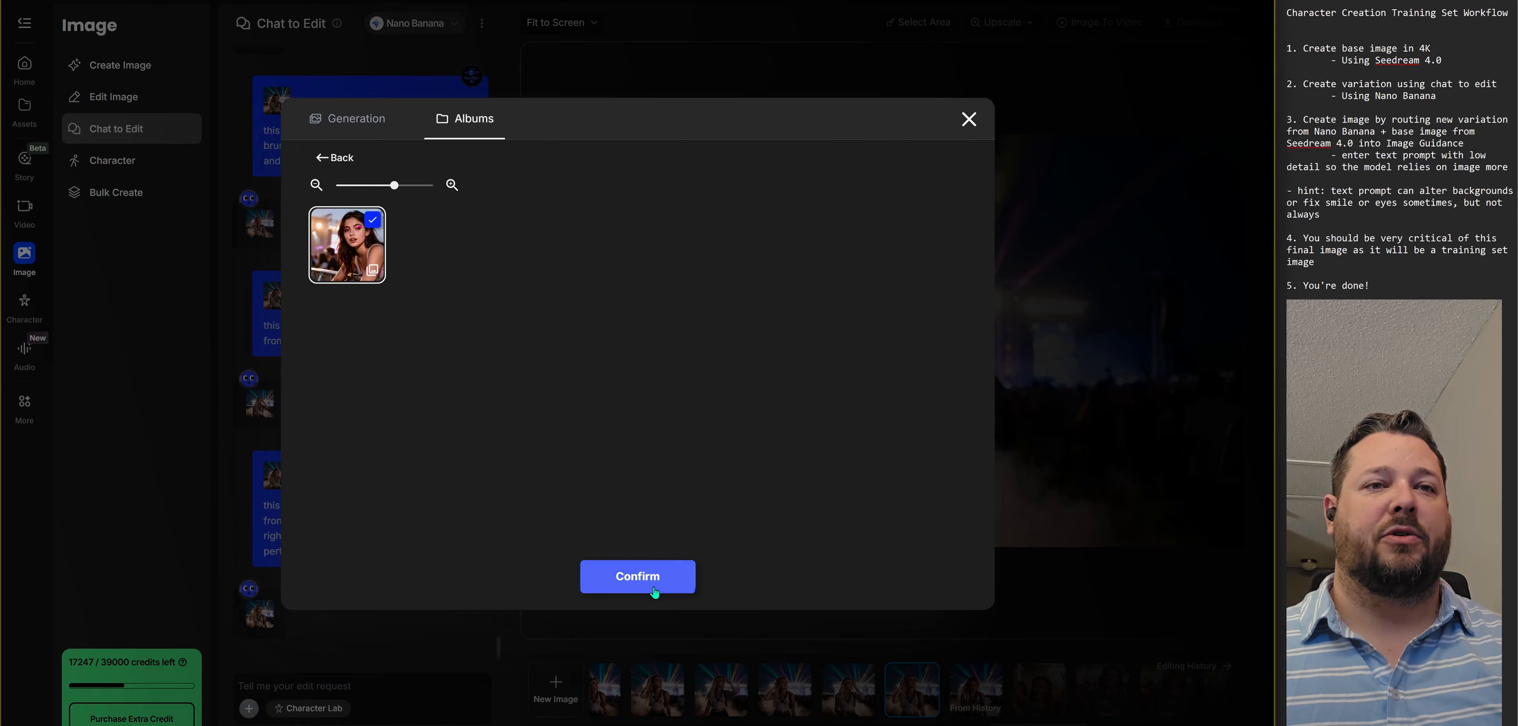
{"action": "left_click", "coordinate": [627, 580]}
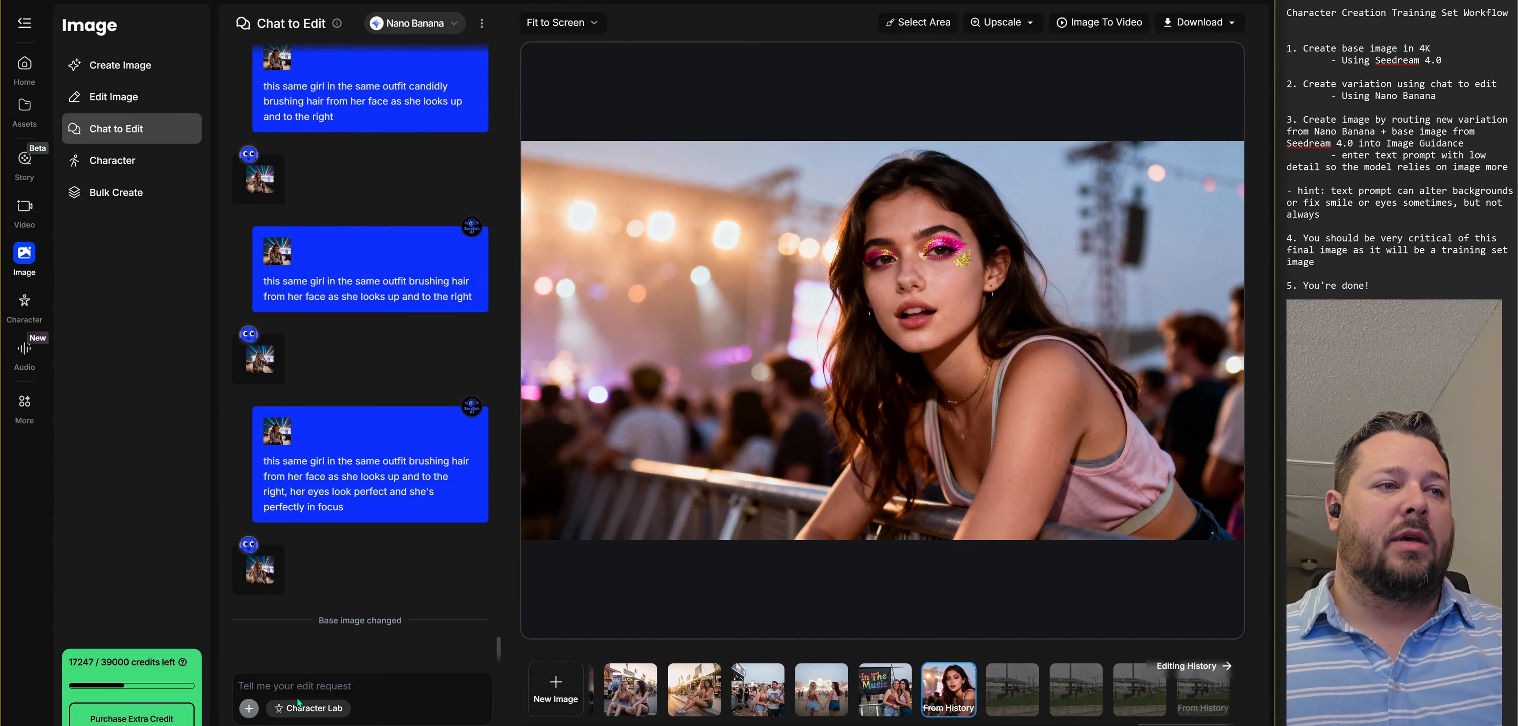
Step: Write the edit request "same character, wearing the same outfit, turning slightly to her right, gentle smile, looking past the camera"
{"action": "left_click", "coordinate": [328, 685]}
{"action": "type", "text": "same character turning slightly to her right, gentle smile, looking past the camera"}
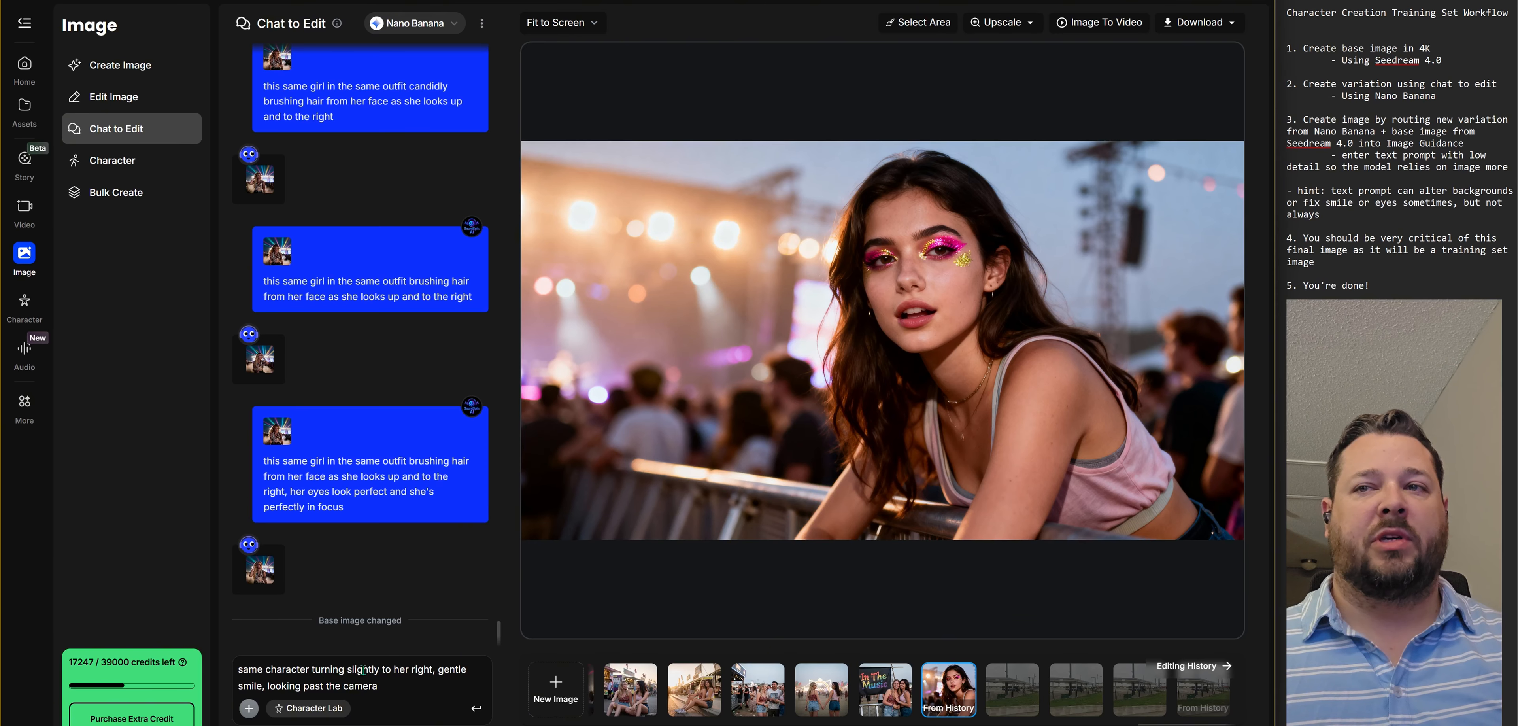
{"action": "left_click", "coordinate": [311, 671]}
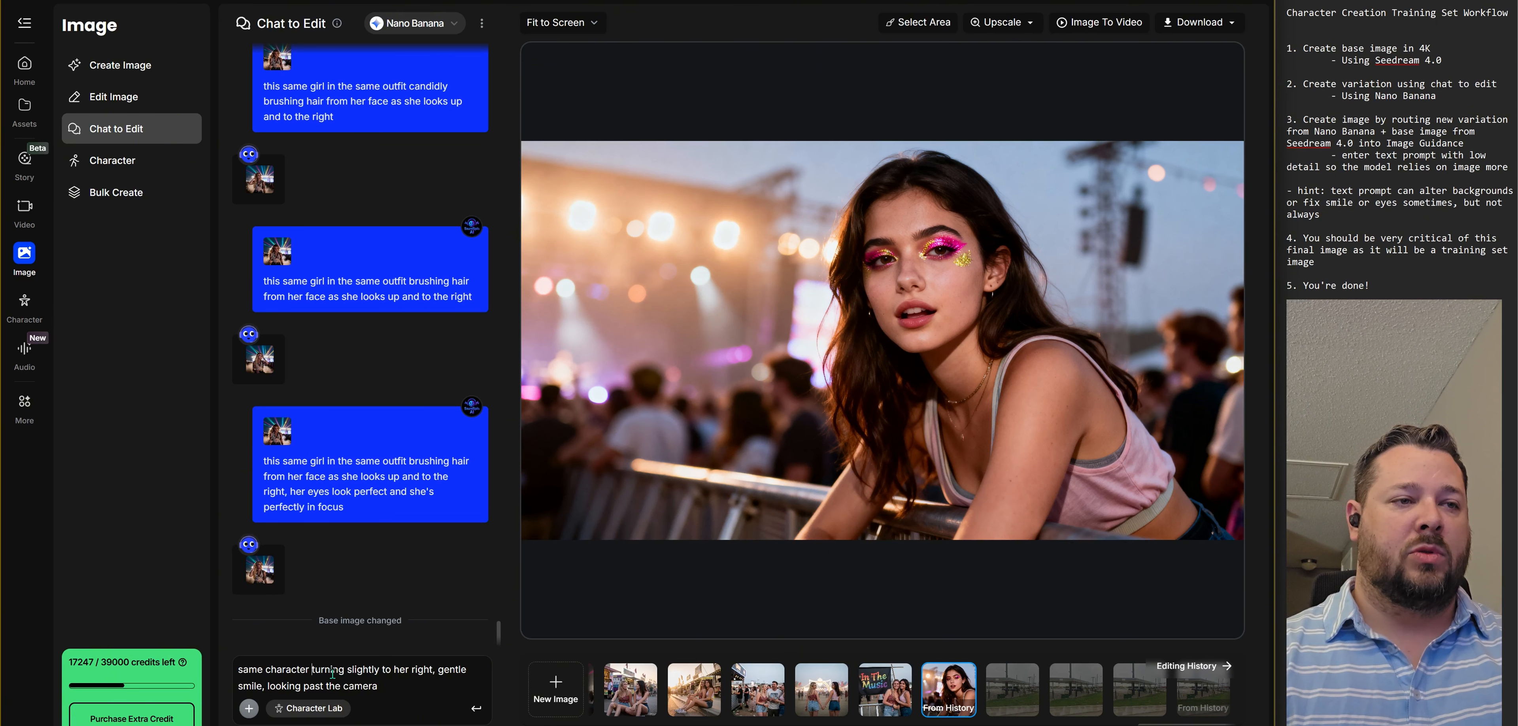
{"action": "type", "text": "wearing the same outf"}
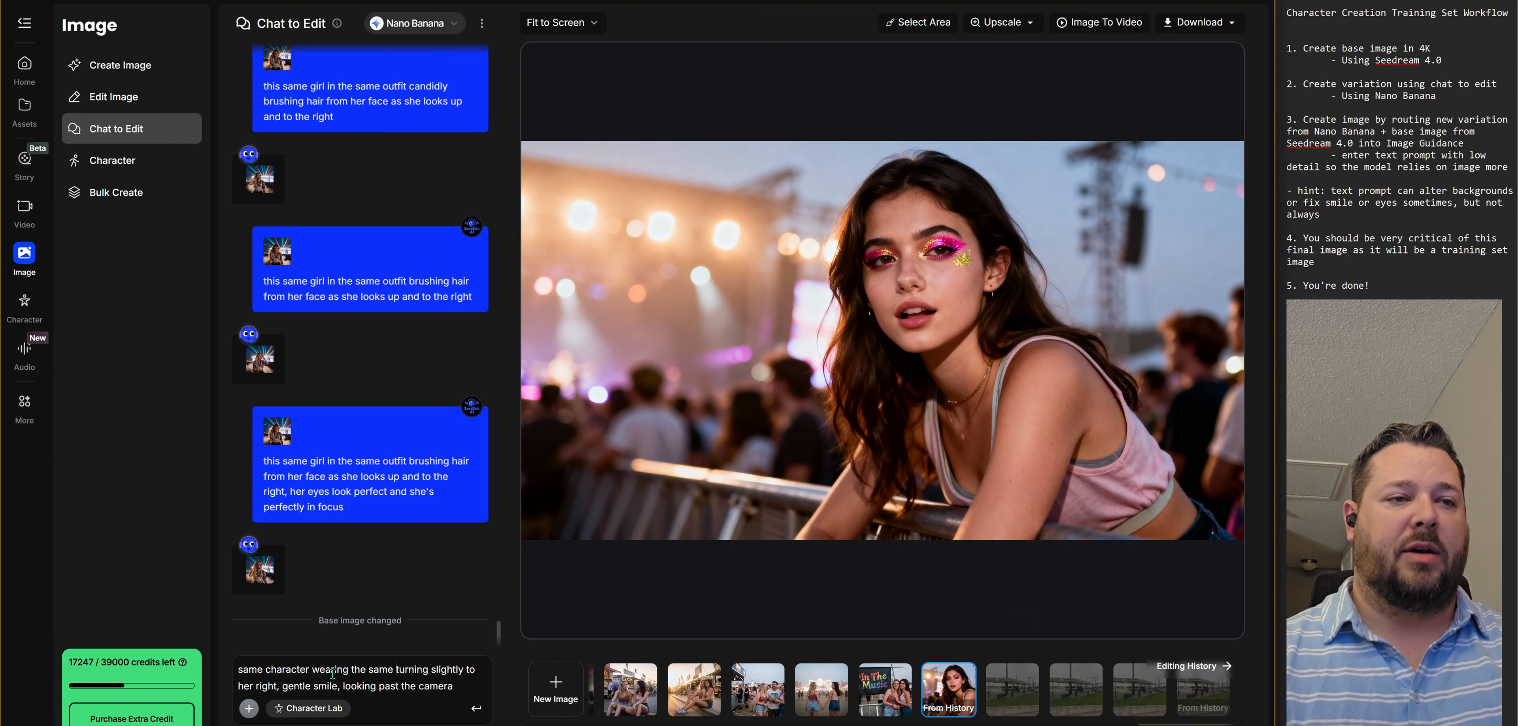
{"action": "type", "text": "it,"}
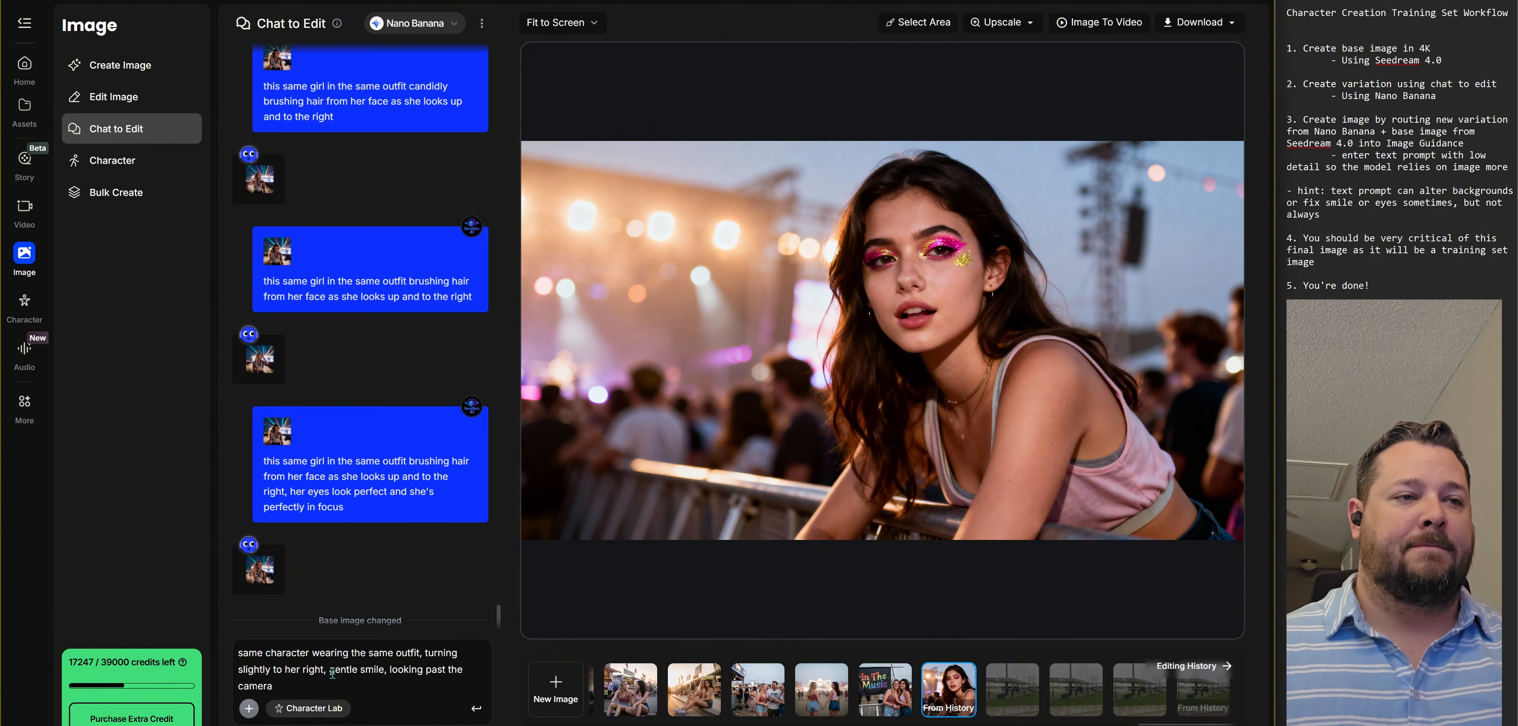
{"action": "left_click", "coordinate": [311, 651]}
{"action": "type", "text": ","}
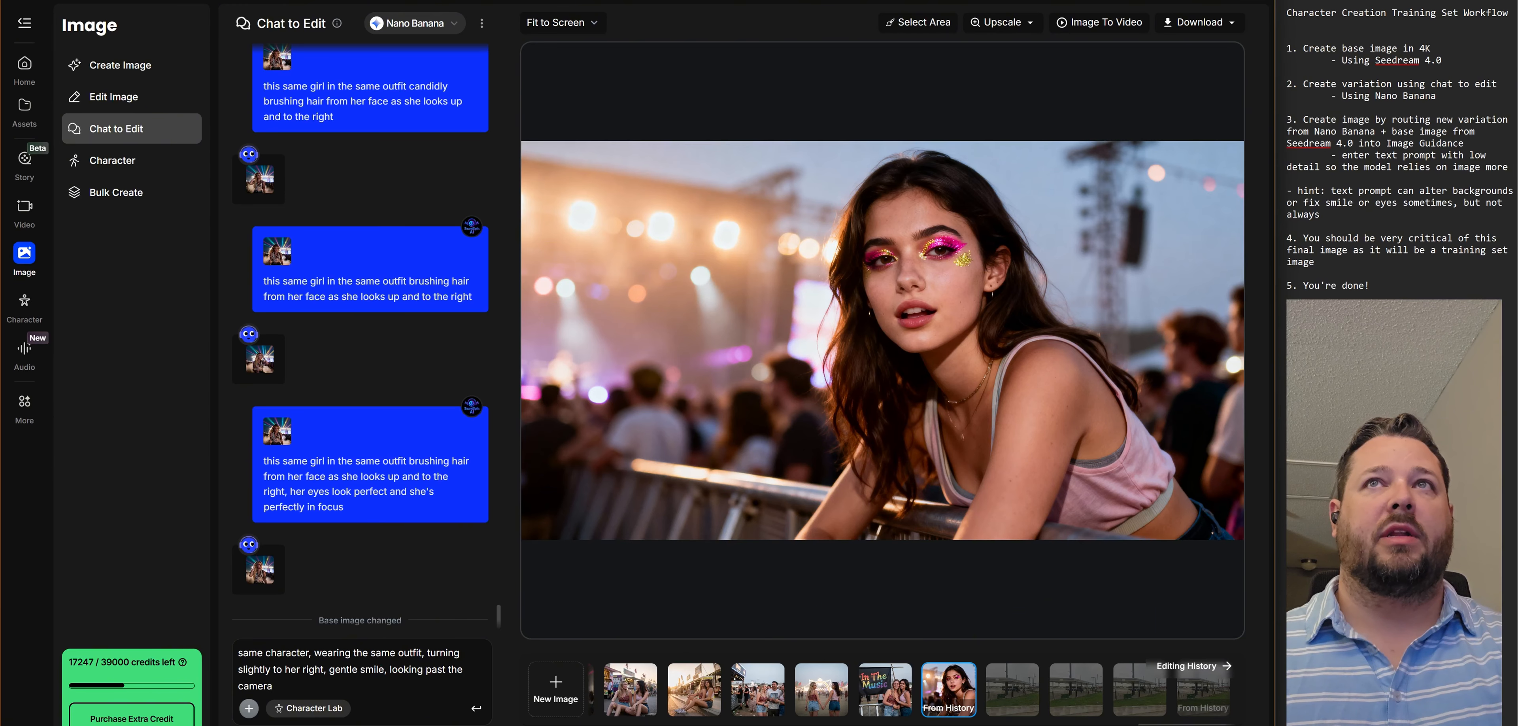
Step: Generate the gentle-smile variation from the written edit request and reselect the base portrait for editing
{"action": "mouse_move", "coordinate": [318, 725]}
{"action": "left_click", "coordinate": [476, 707]}
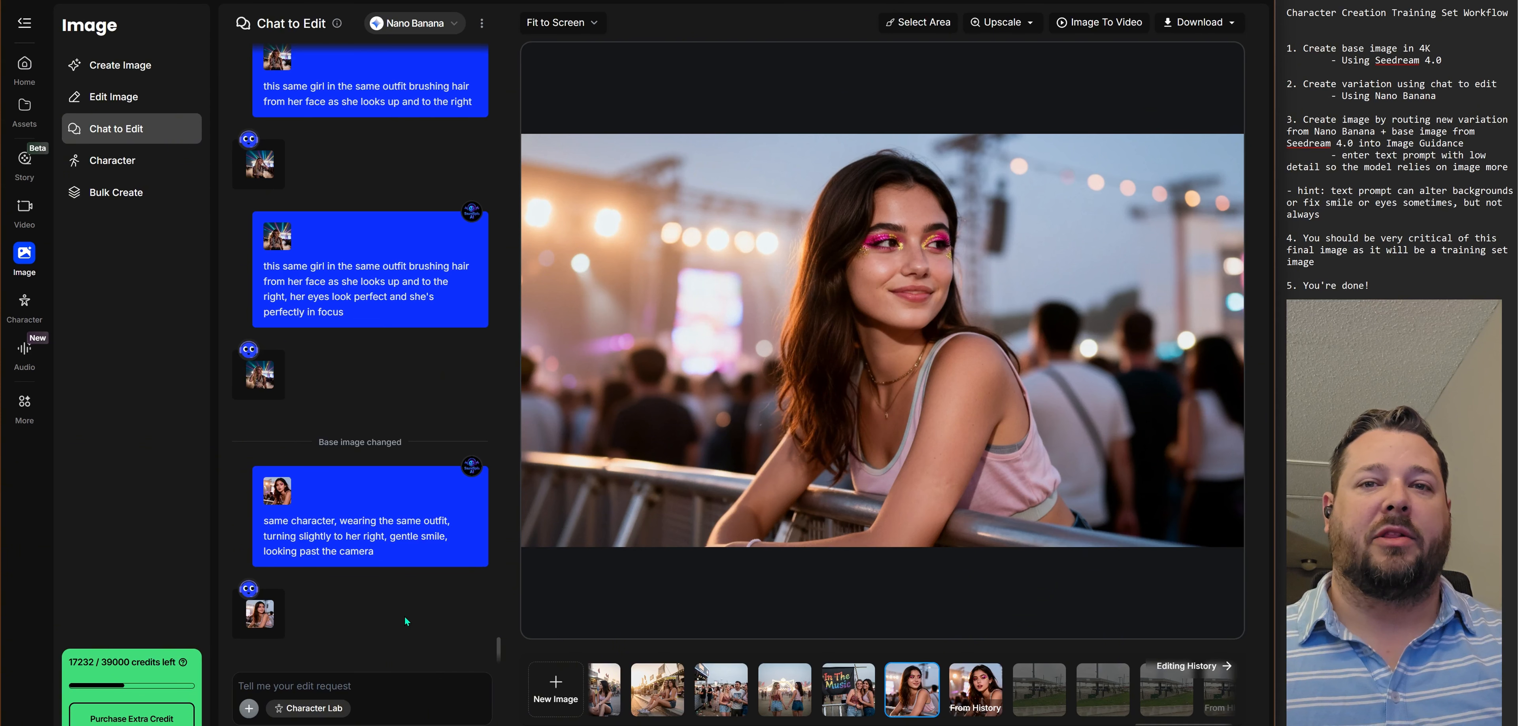
{"action": "left_click", "coordinate": [967, 684]}
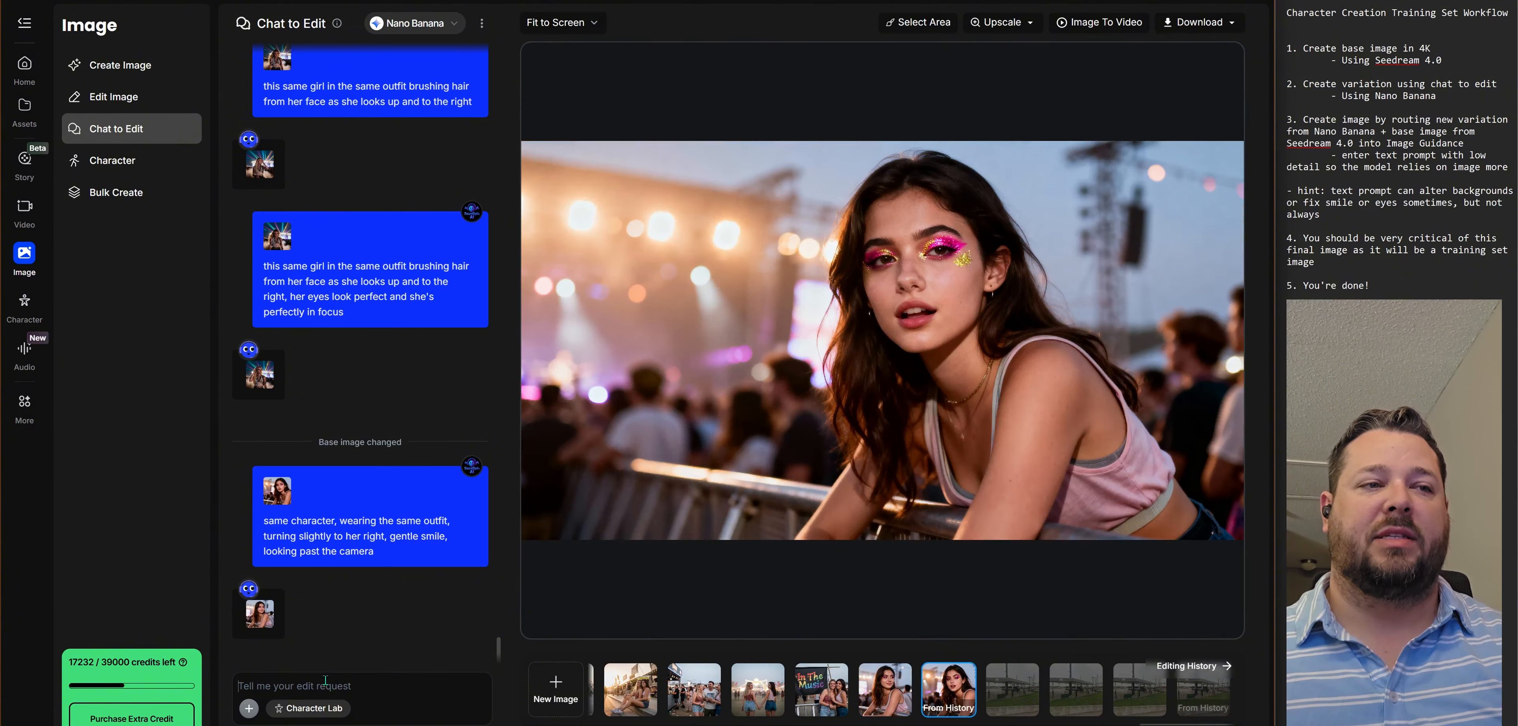
Step: Generate a variation with the edit request "this same girl in the same outfit dancing joyfully with her arms in the air"
{"action": "type", "text": "same character turning slightly to her right, gentle smile, looking past the camera"}
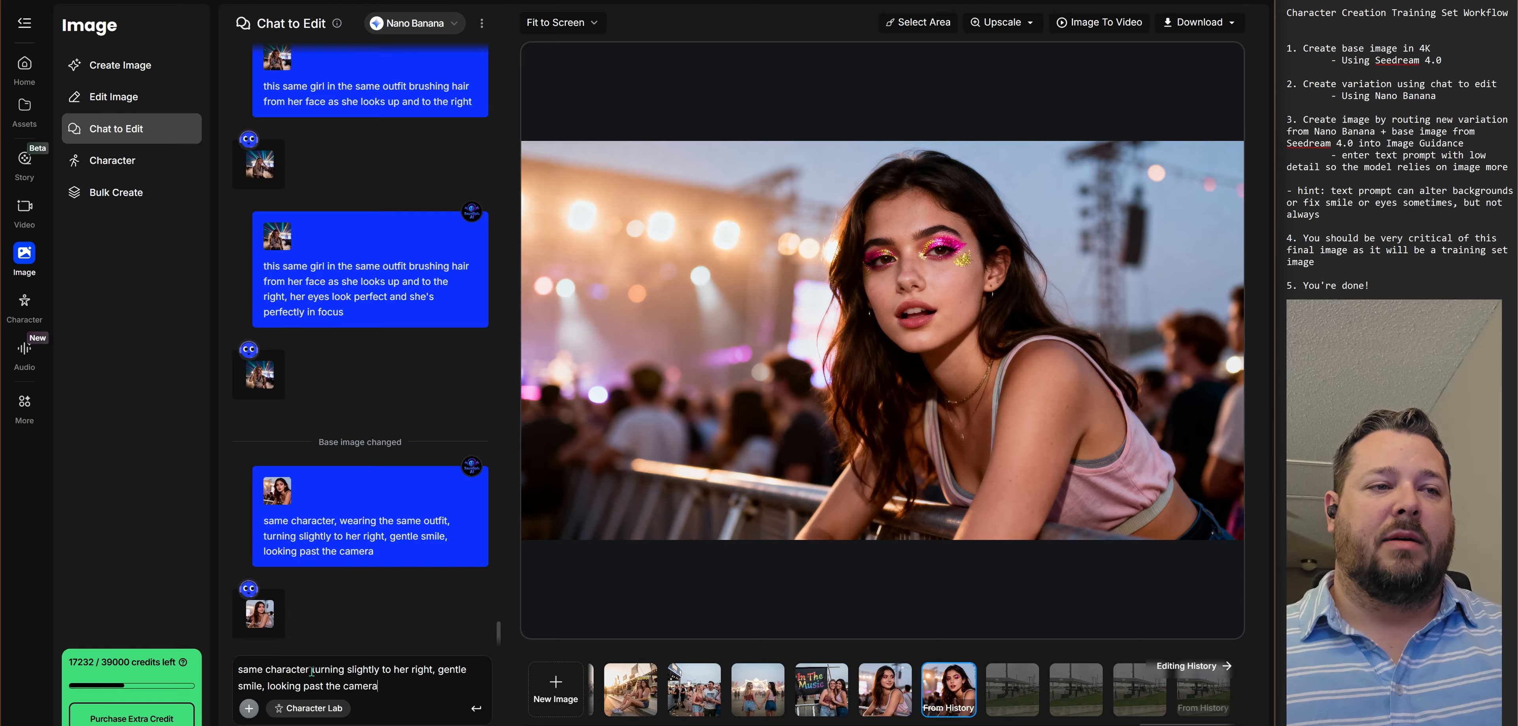
{"action": "left_click_drag", "start_coordinate": [312, 672], "coordinate": [197, 674]}
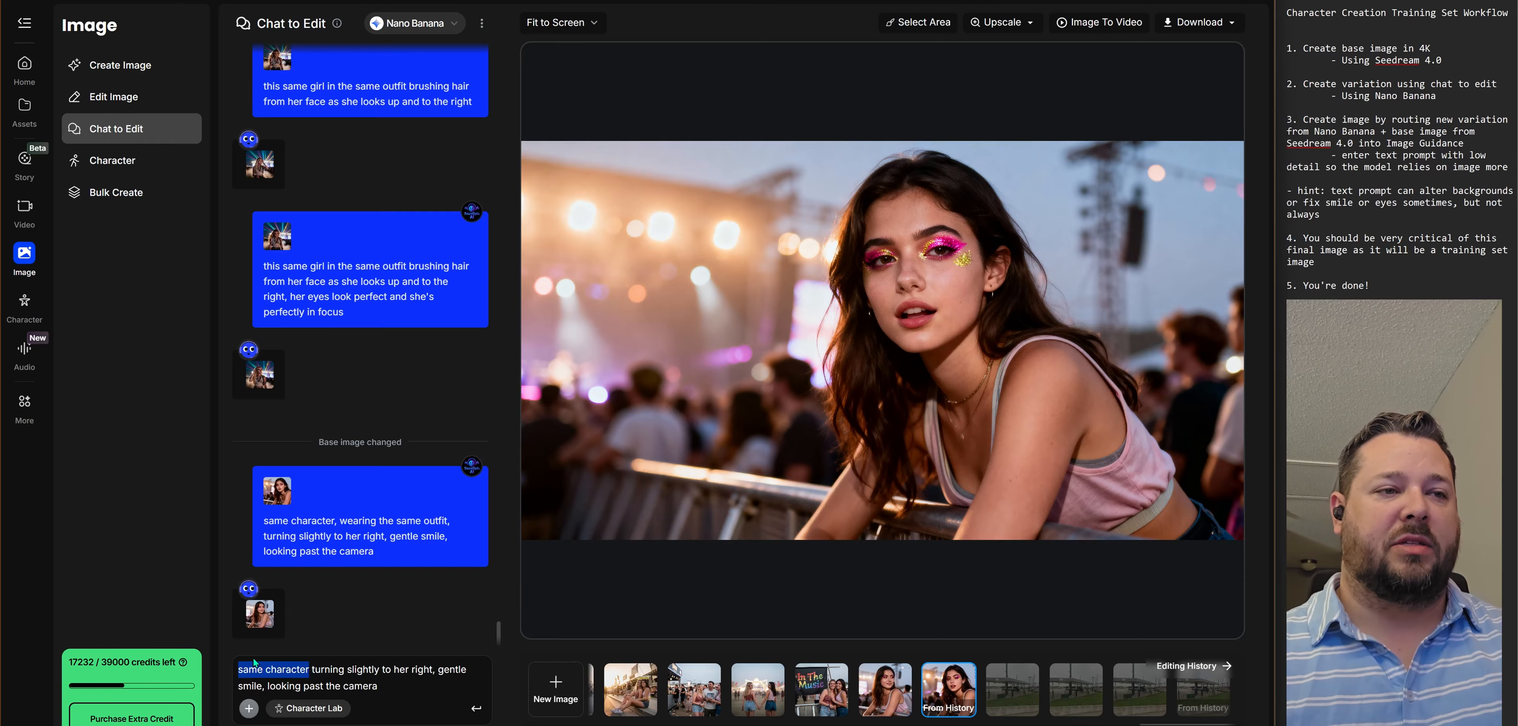
{"action": "type", "text": "this same girl"}
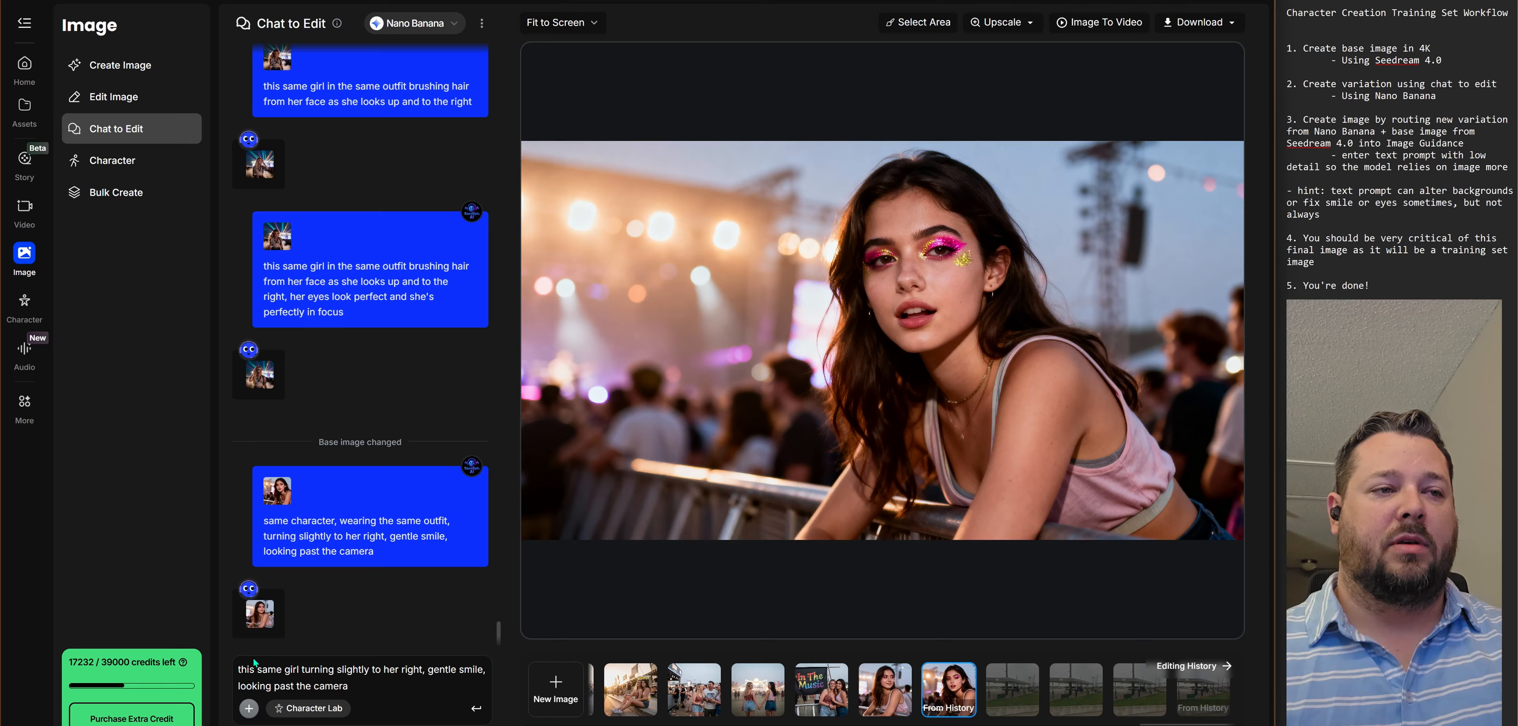
{"action": "type", "text": " in the same outfit"}
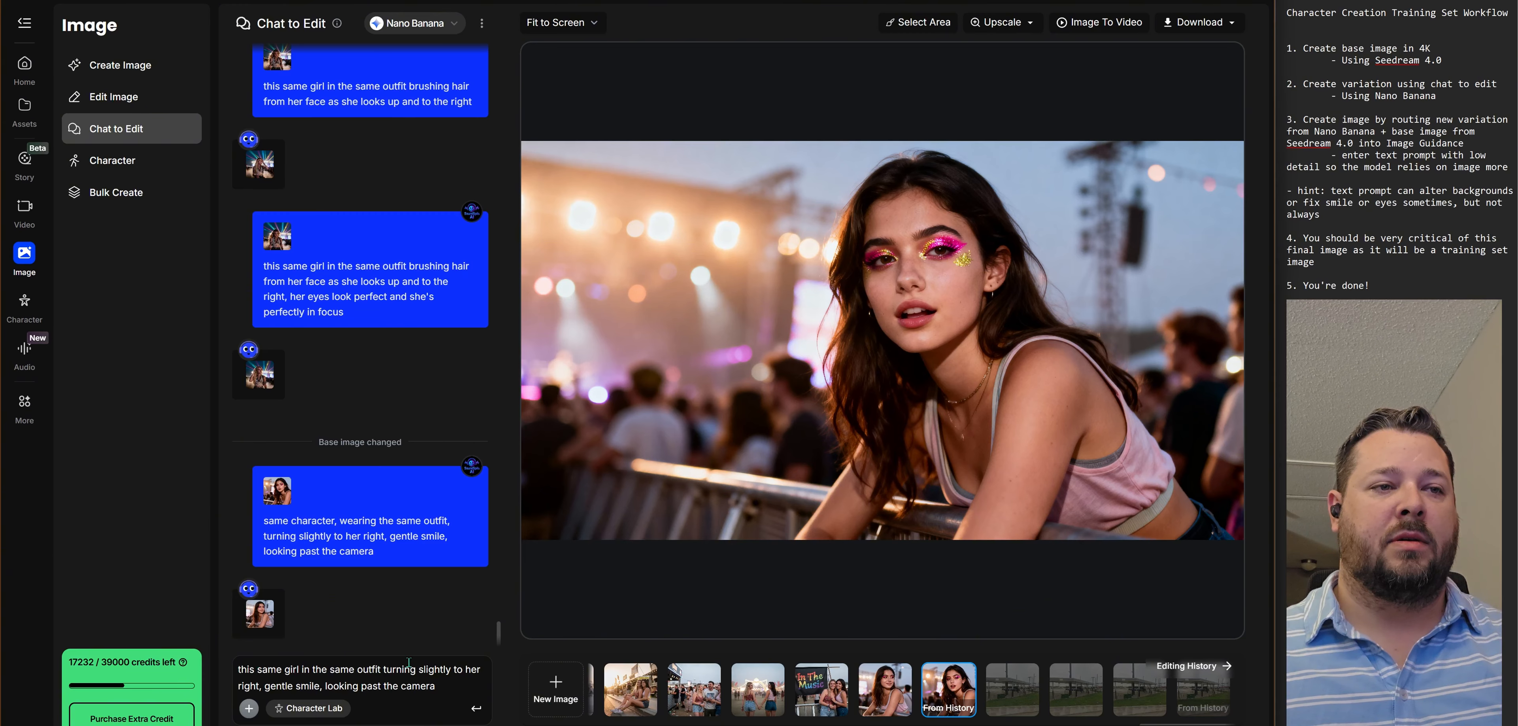
{"action": "left_click_drag", "start_coordinate": [384, 669], "coordinate": [455, 686]}
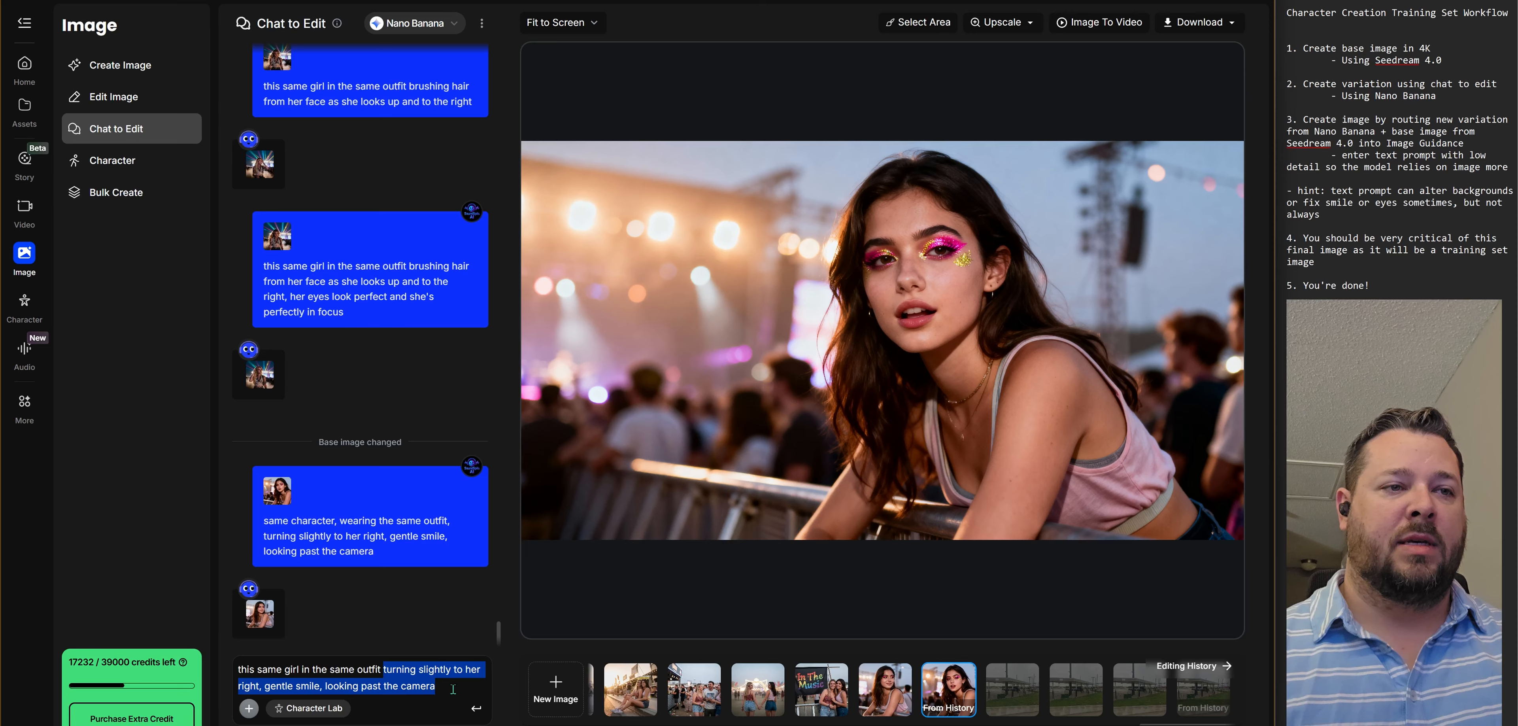
{"action": "type", "text": "dancing"}
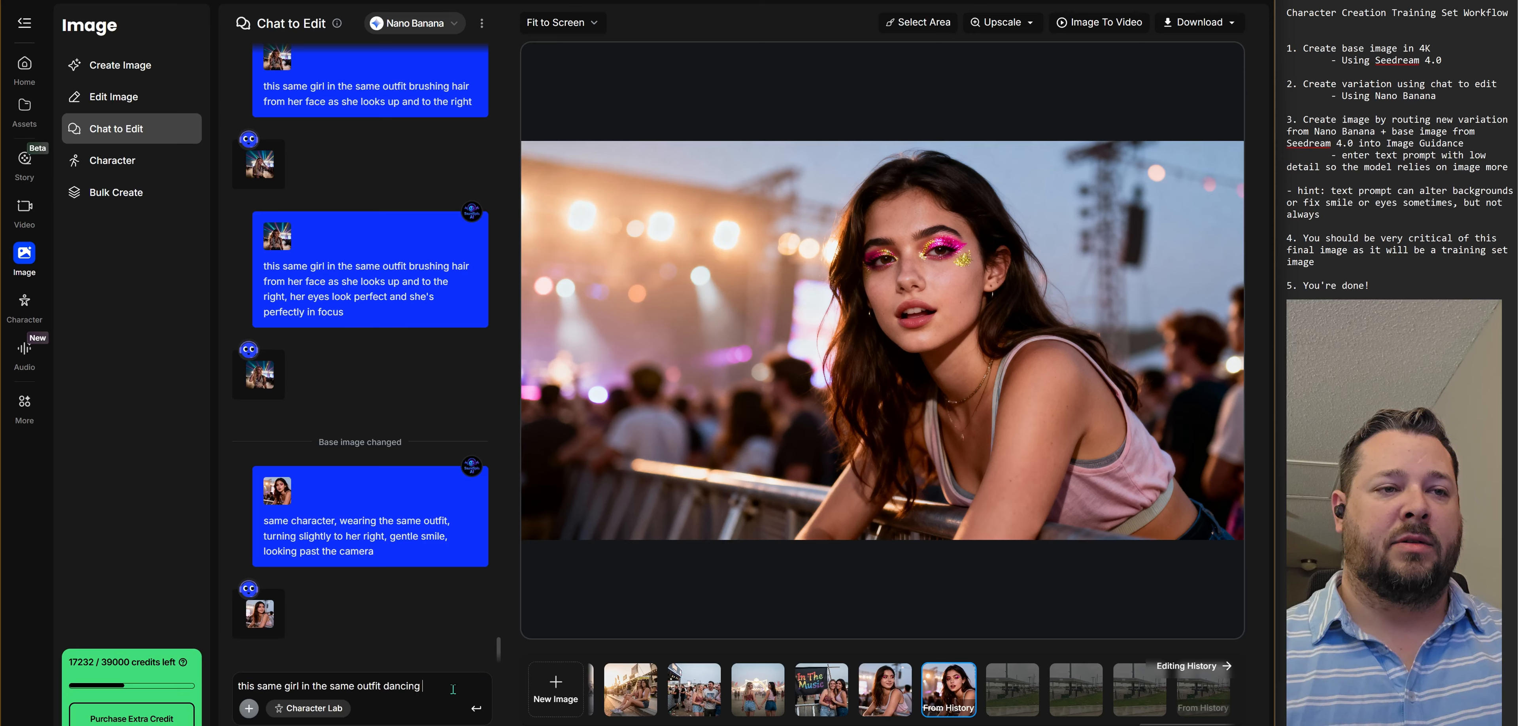
{"action": "type", "text": " joy"}
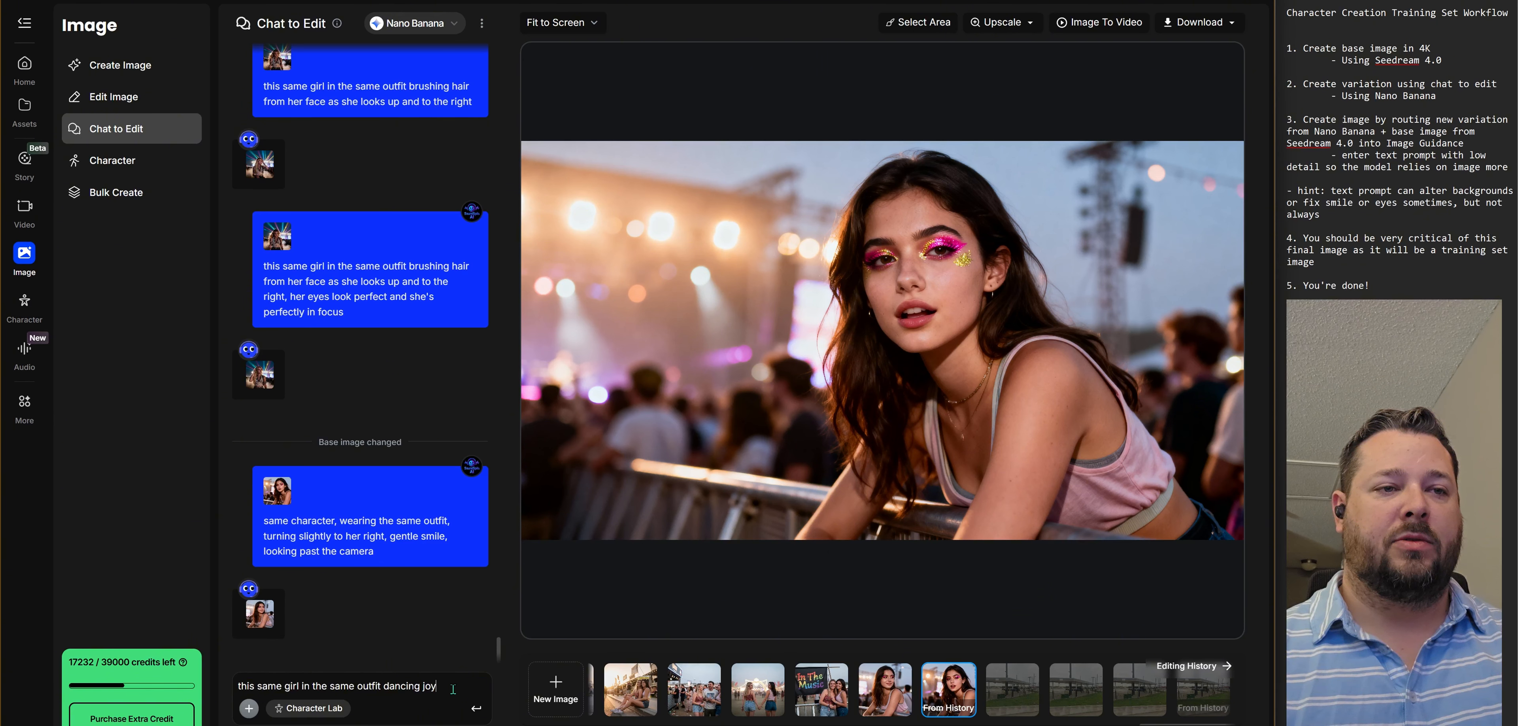
{"action": "type", "text": "fully with her arm"}
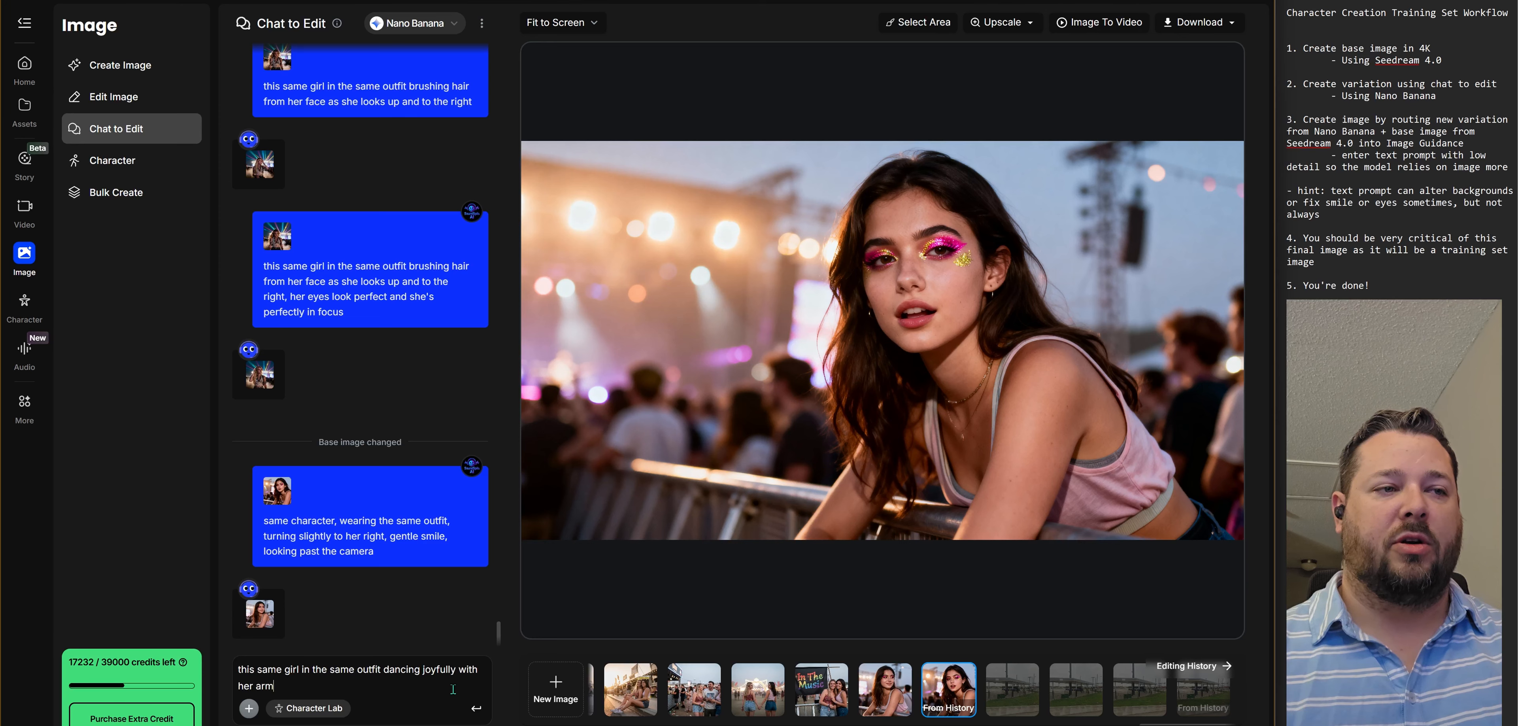
{"action": "type", "text": "s in the air"}
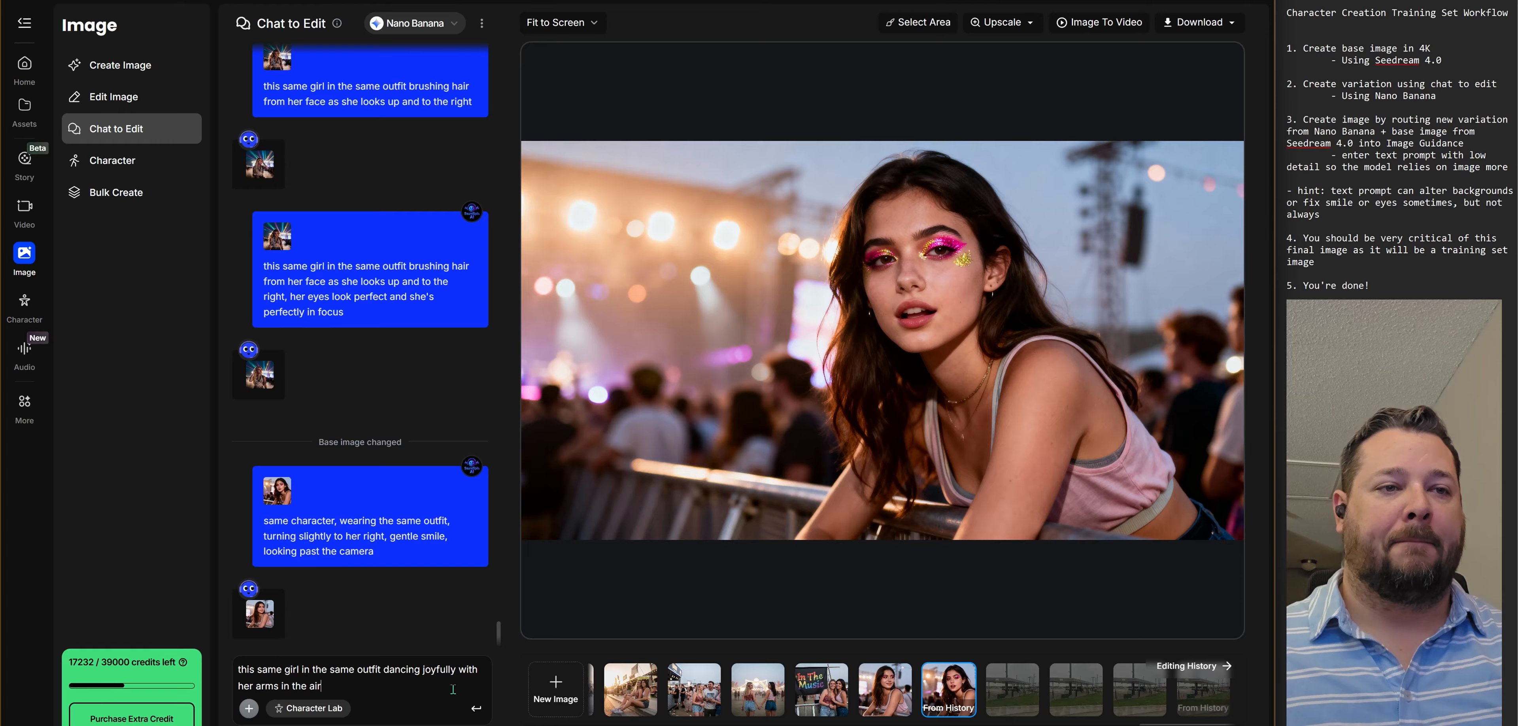
{"action": "left_click", "coordinate": [475, 708]}
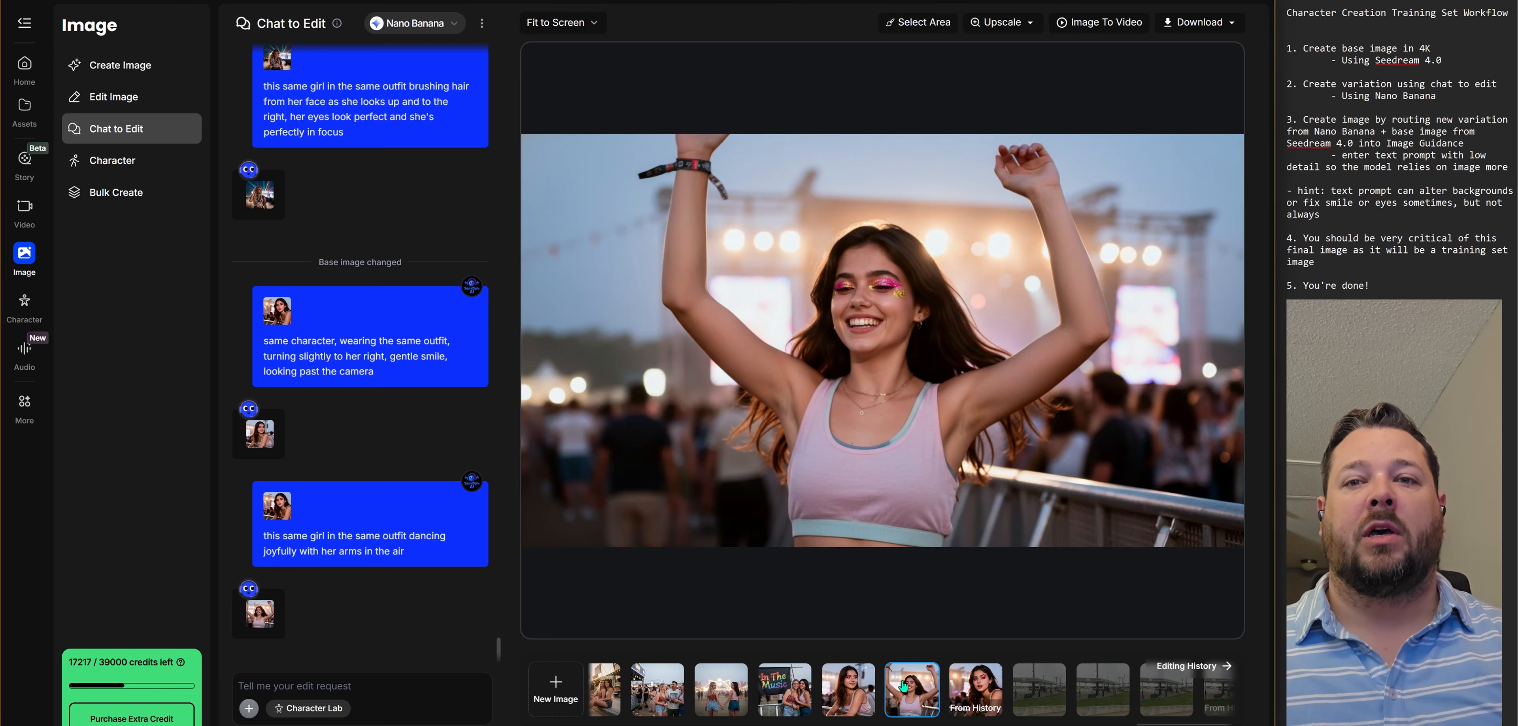
Step: Compare the arms-in-the-air variation with the base portrait, ending on the variation
{"action": "left_click", "coordinate": [969, 684]}
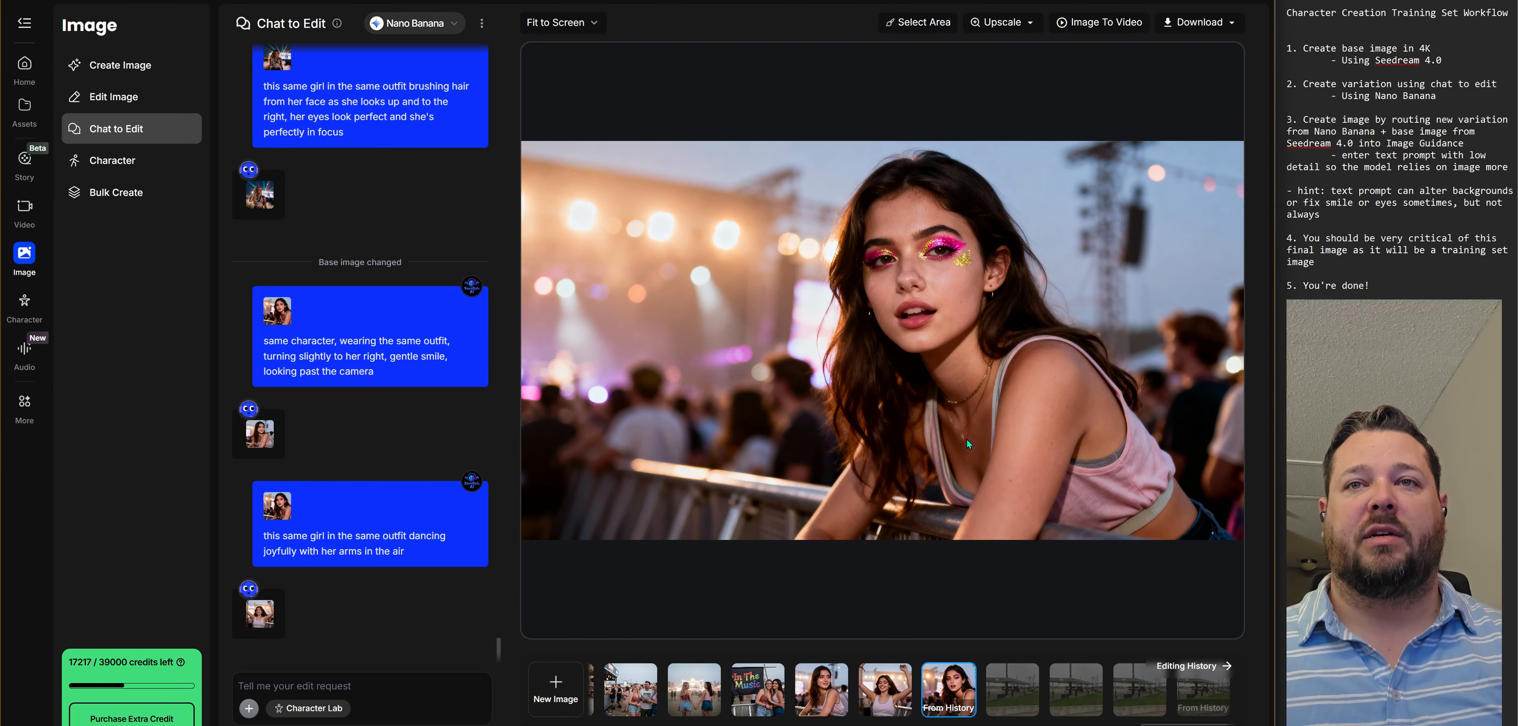
{"action": "left_click", "coordinate": [884, 686]}
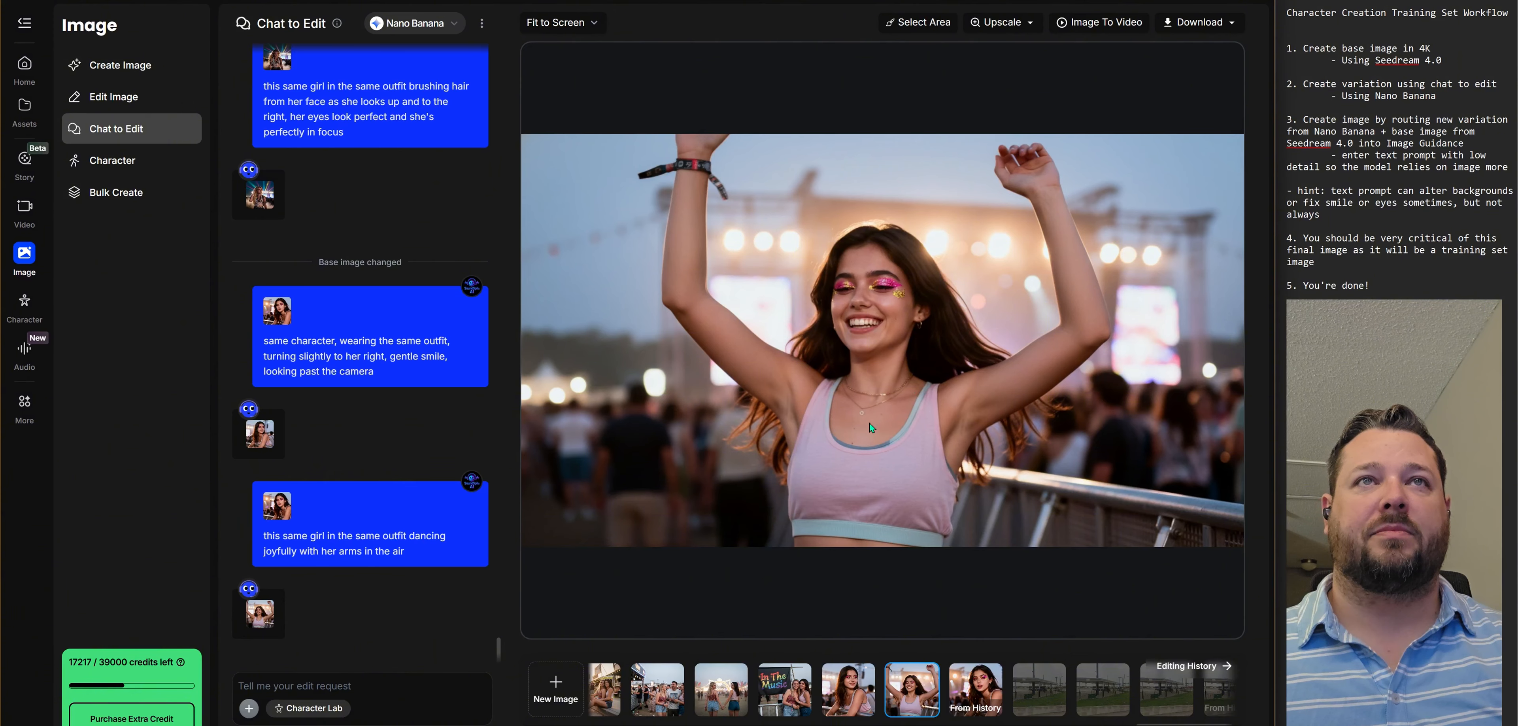
{"action": "left_click", "coordinate": [977, 683]}
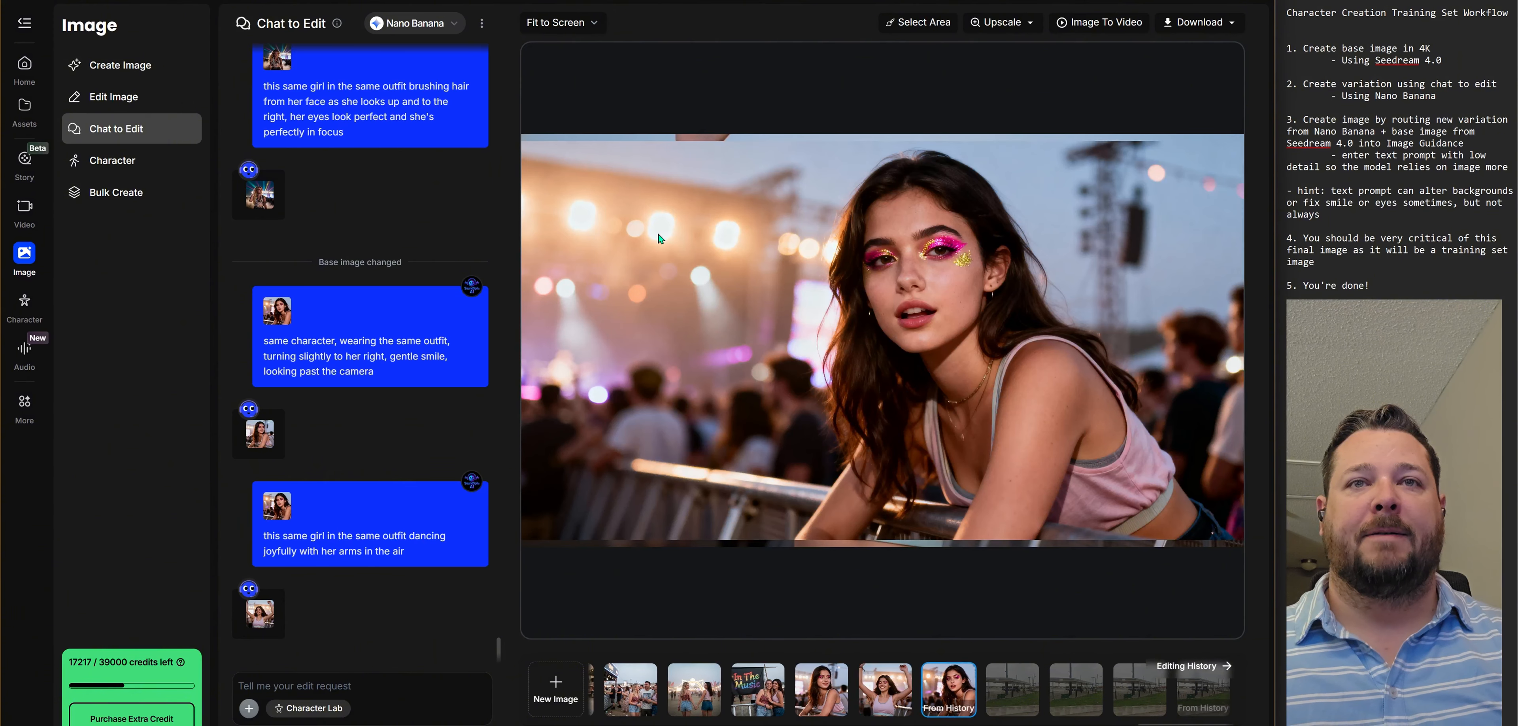
{"action": "left_click", "coordinate": [884, 683]}
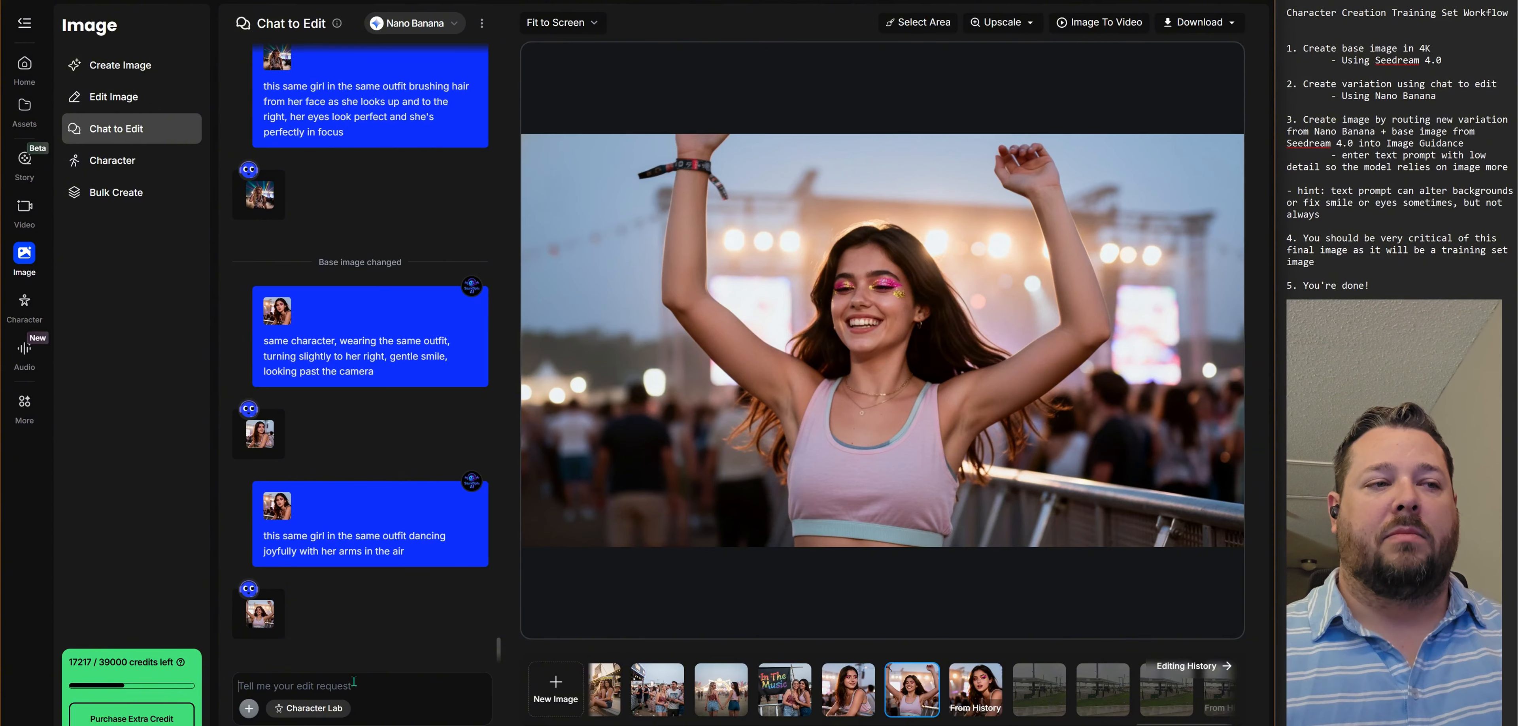
{"action": "type", "text": "she"}
{"action": "key", "text": "BackSpace"}
{"action": "key", "text": "BackSpace"}
{"action": "key", "text": "BackSpace"}
{"action": "key", "text": "BackSpace"}
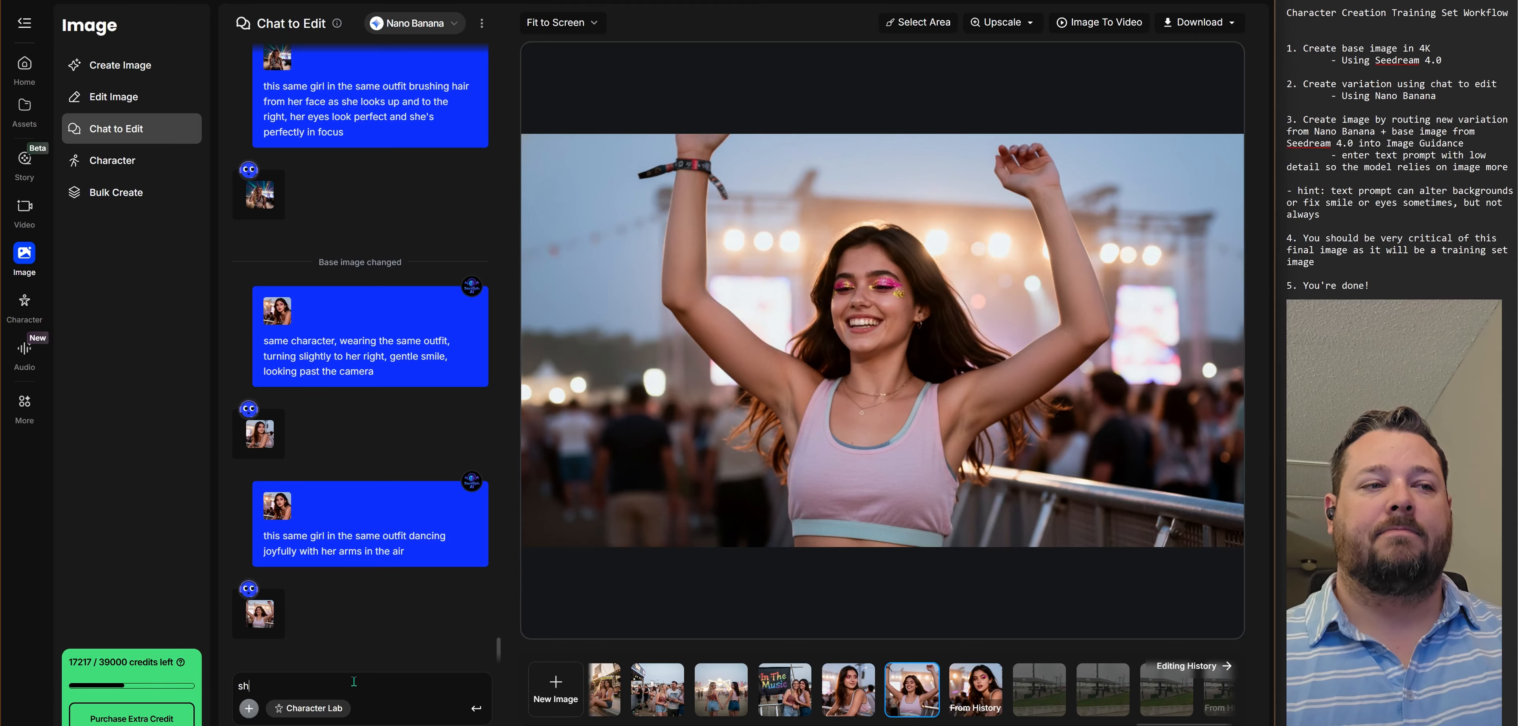
Step: Write the edit request "same image with her beautiful brown eyes staring into the camera" for the dancing variation, checking the base portrait's eyes
{"action": "type", "text": "same image with her"}
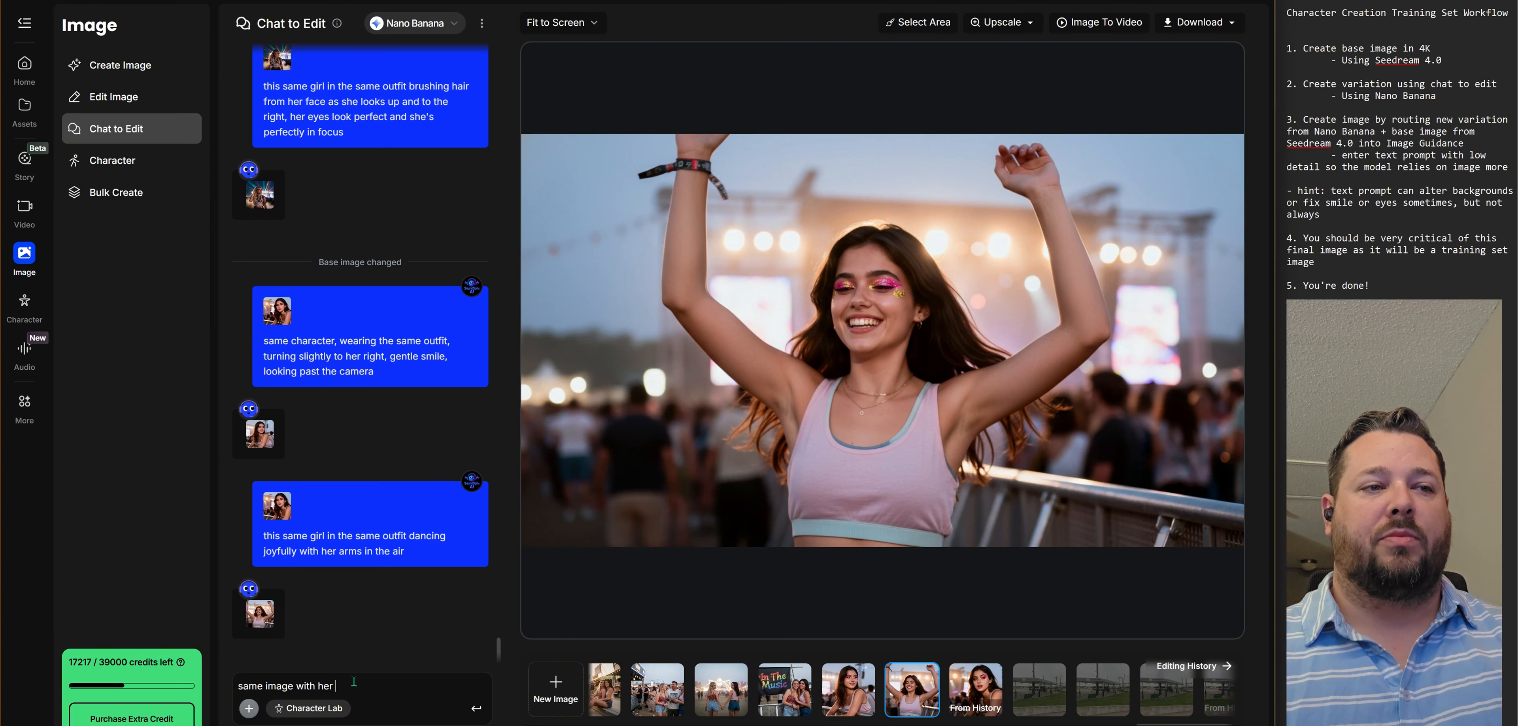
{"action": "type", "text": "beautiful"}
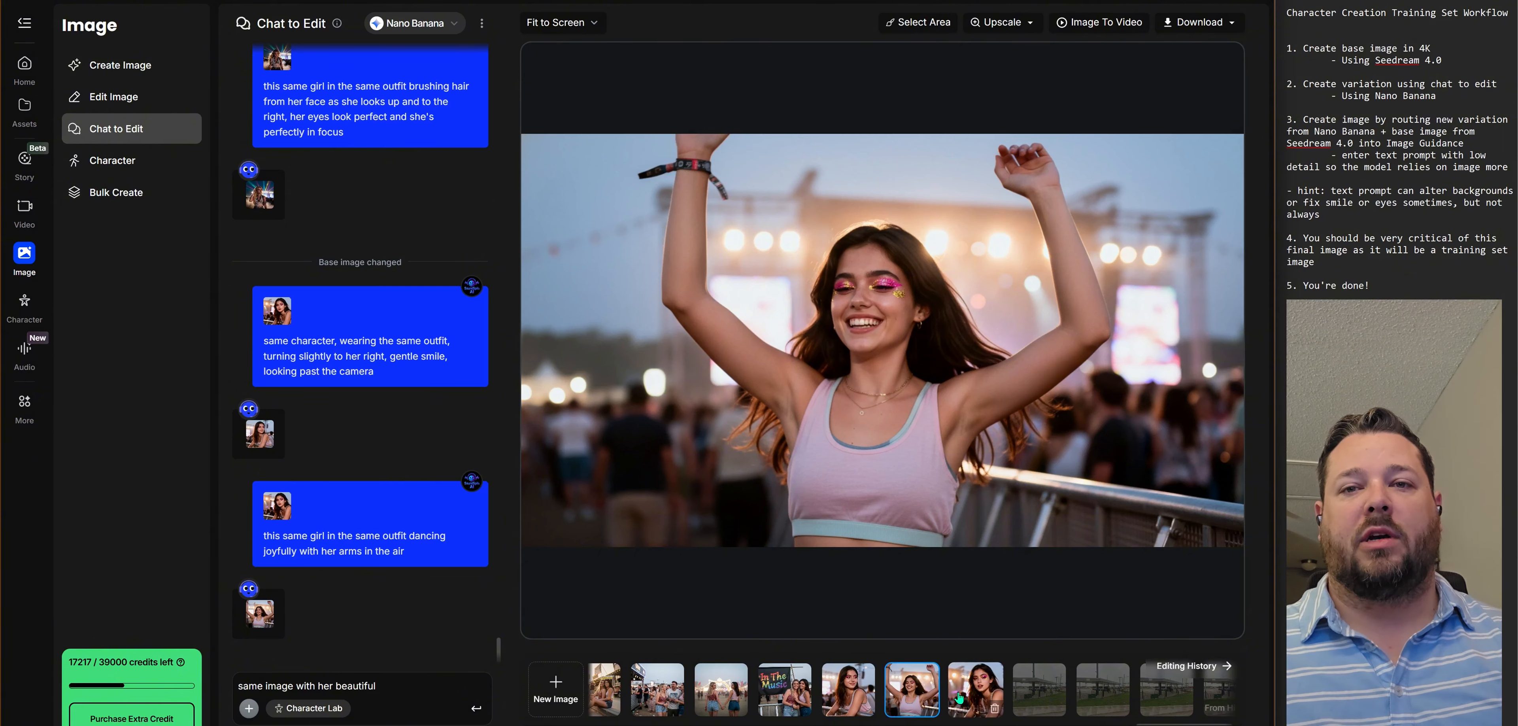
{"action": "left_click", "coordinate": [975, 690]}
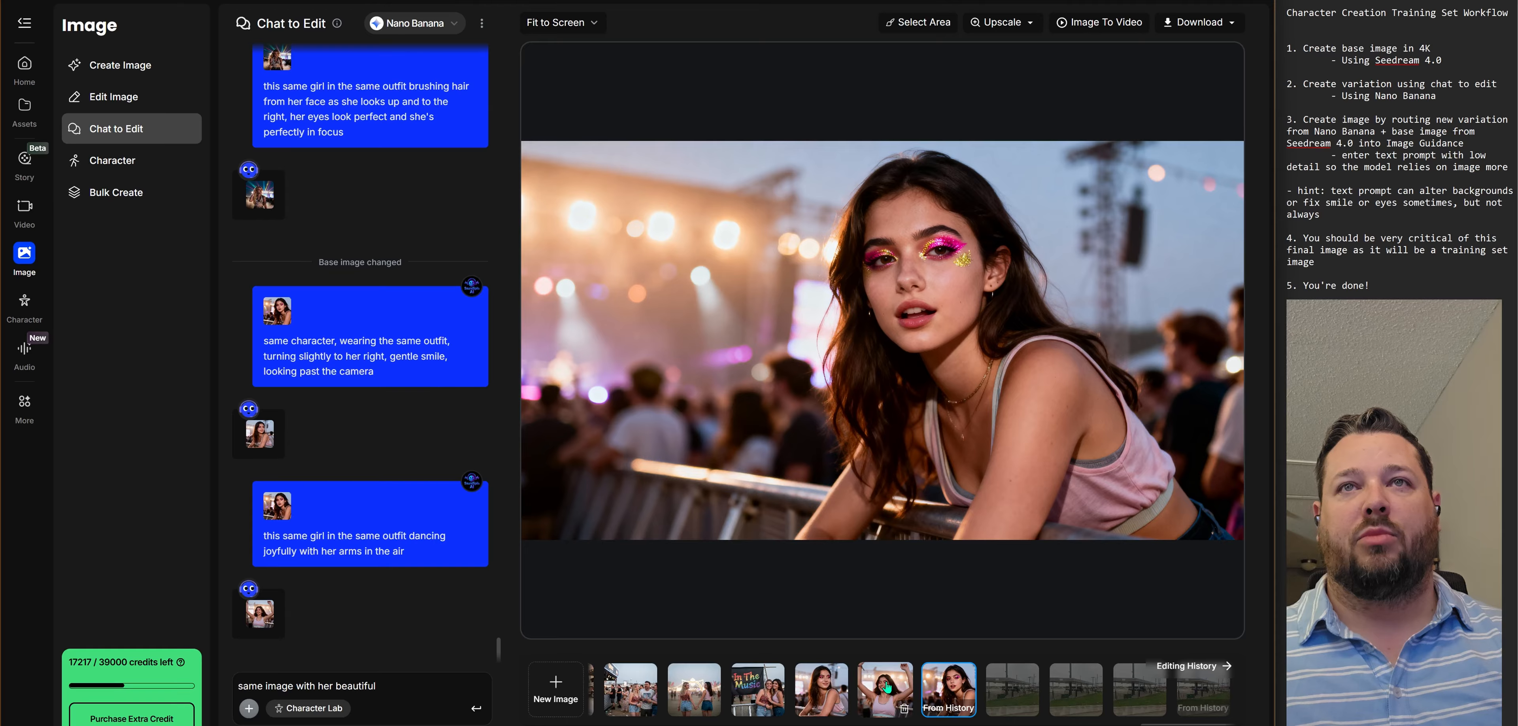
{"action": "left_click", "coordinate": [886, 687]}
{"action": "left_click", "coordinate": [393, 687]}
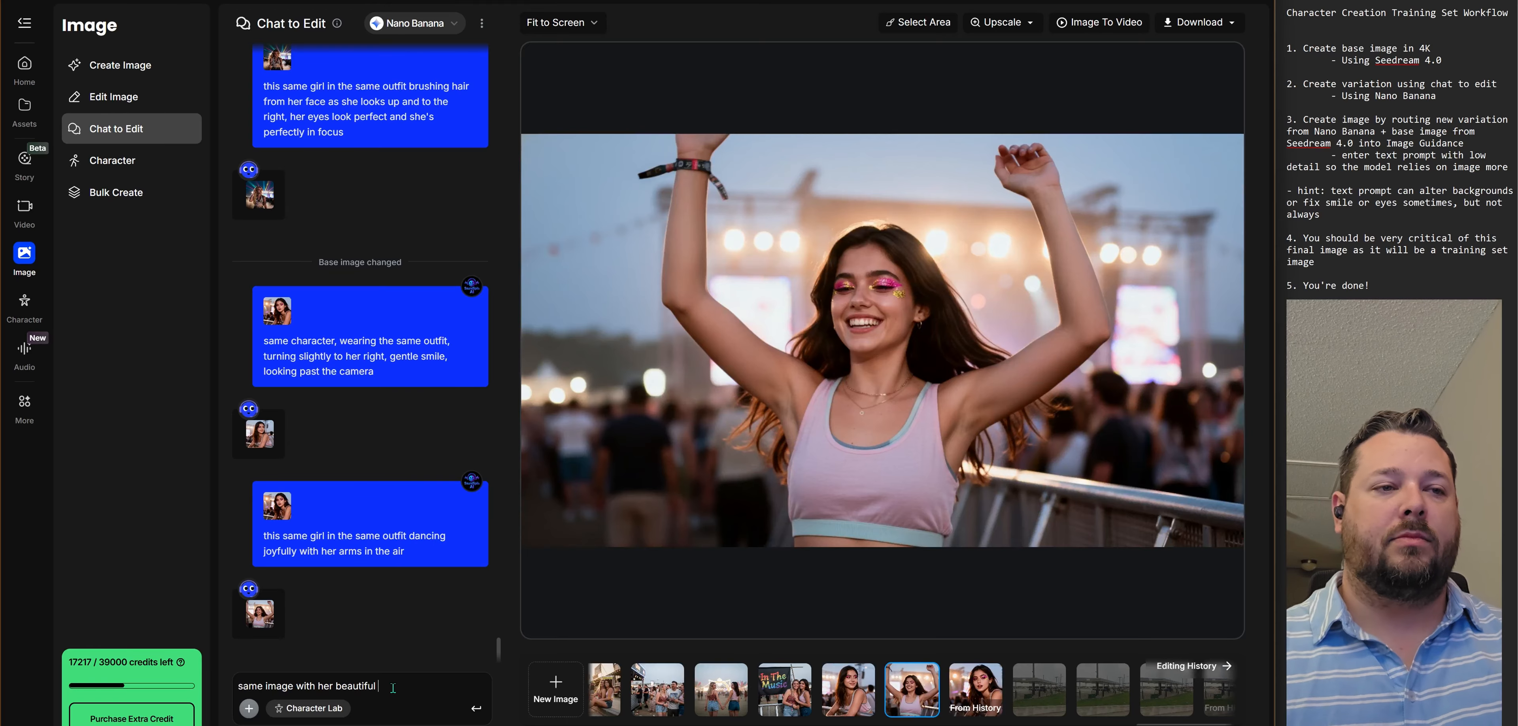
{"action": "type", "text": "brown eyes"}
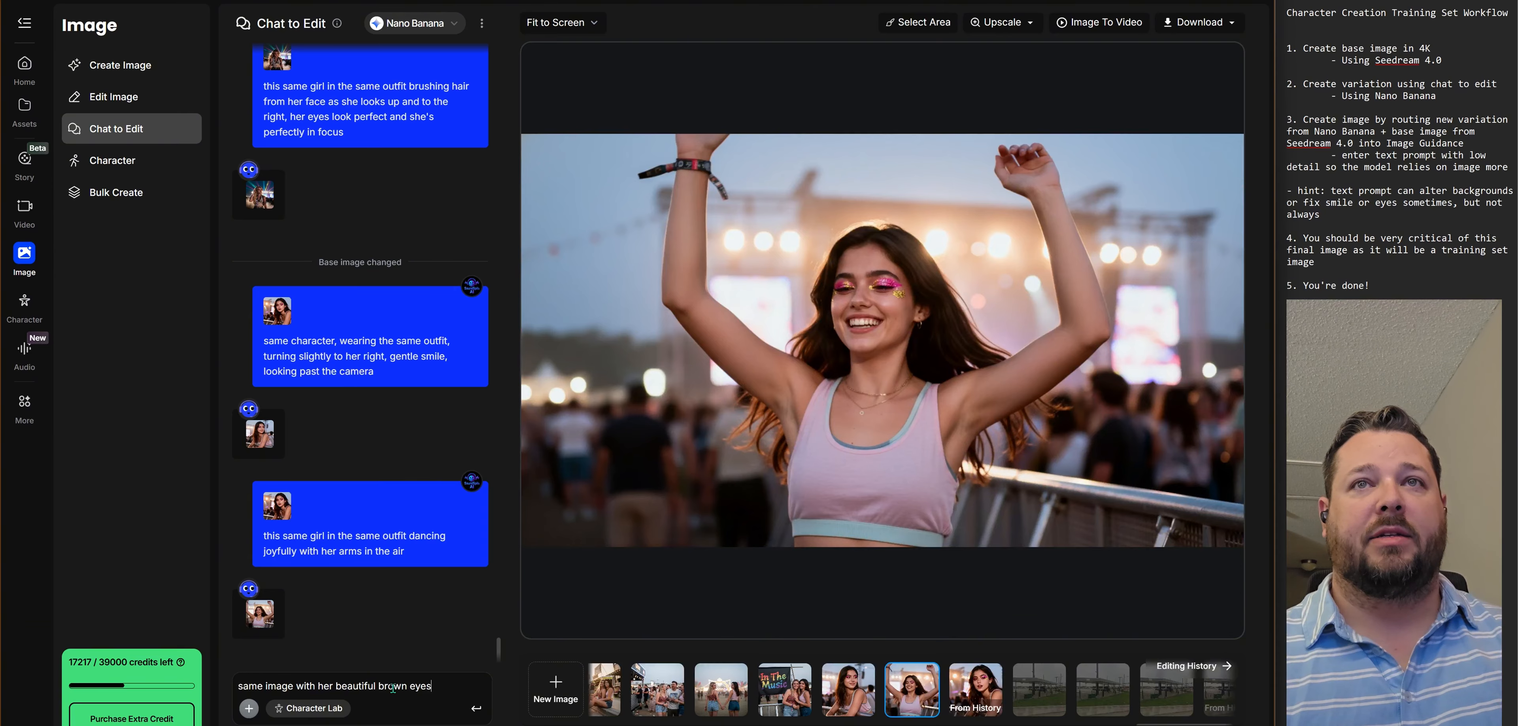
{"action": "type", "text": " stari"}
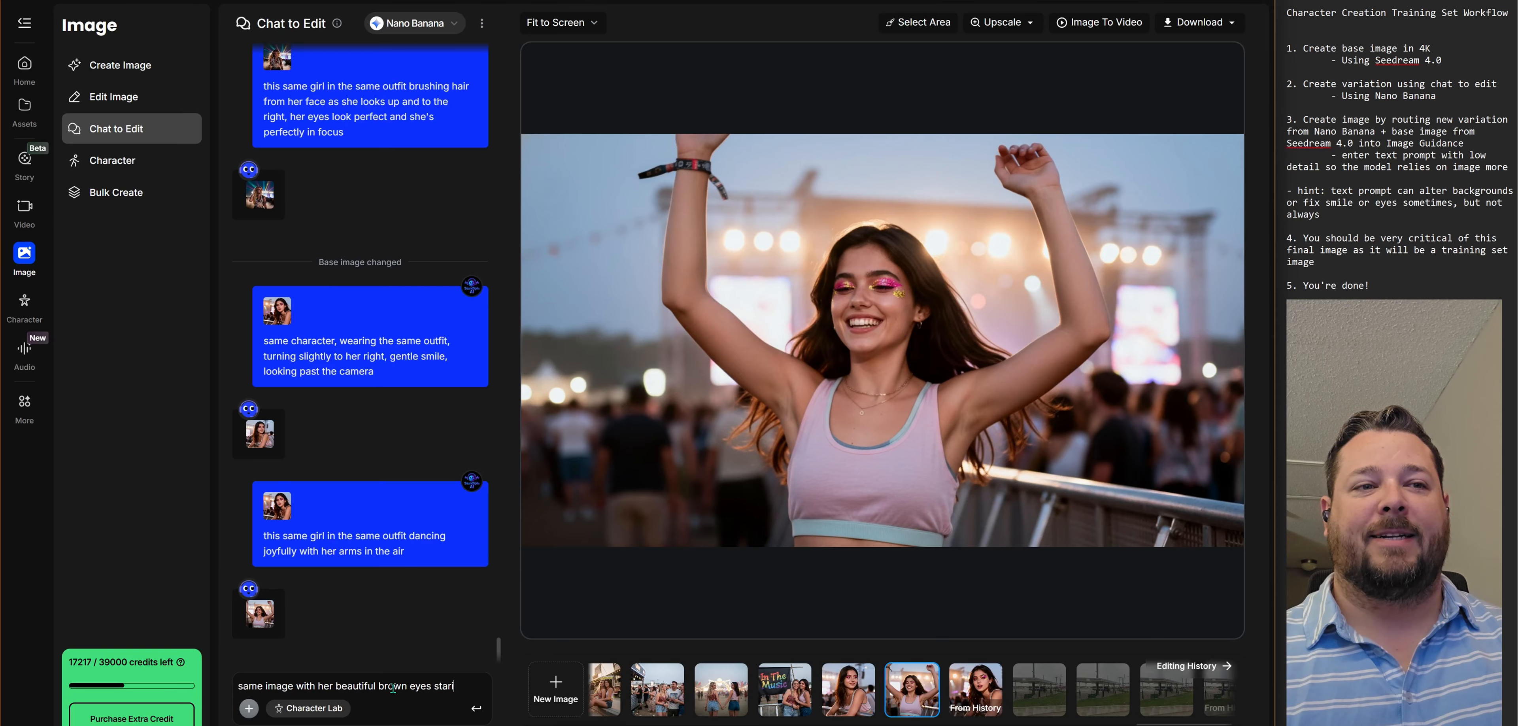
{"action": "type", "text": "ng into the camera "}
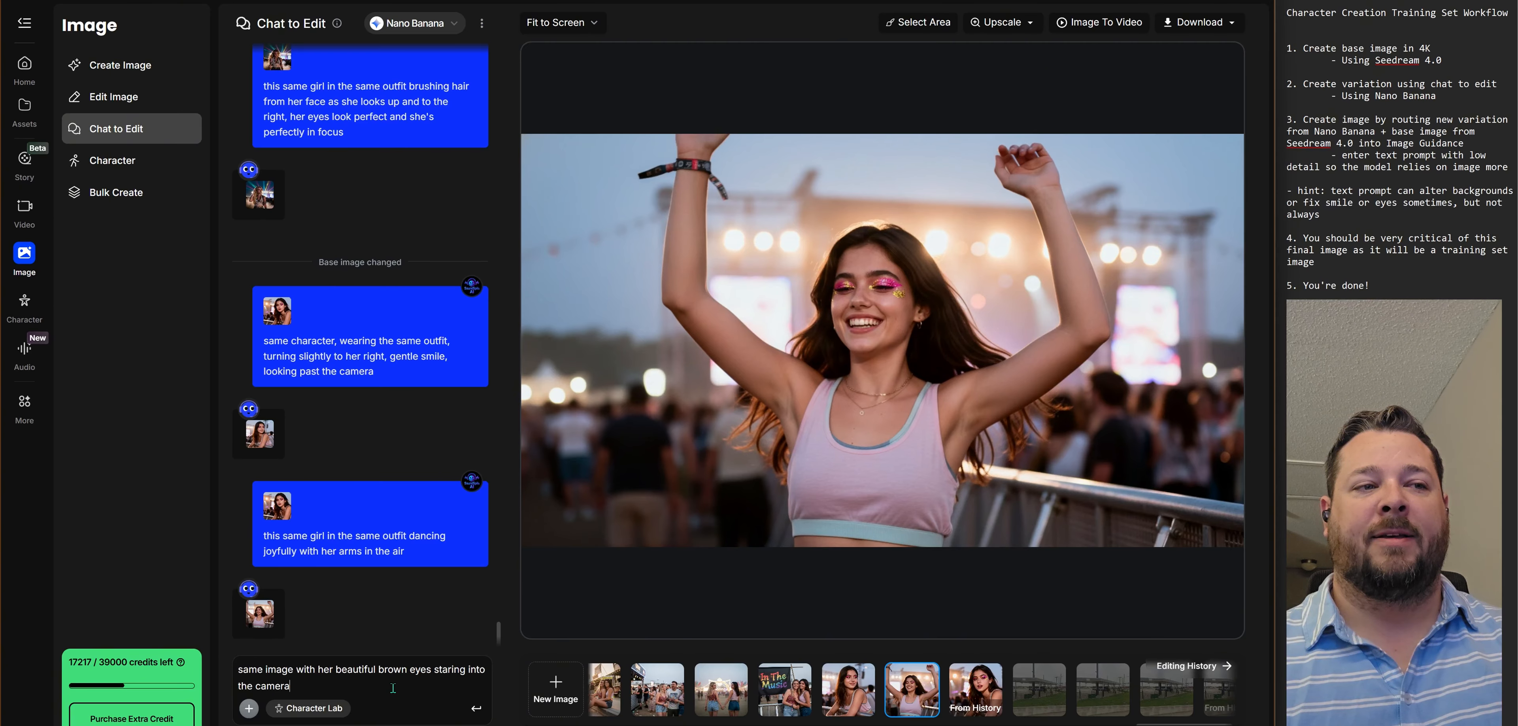
{"action": "type", "text": "as sh"}
{"action": "type", "text": "dances"}
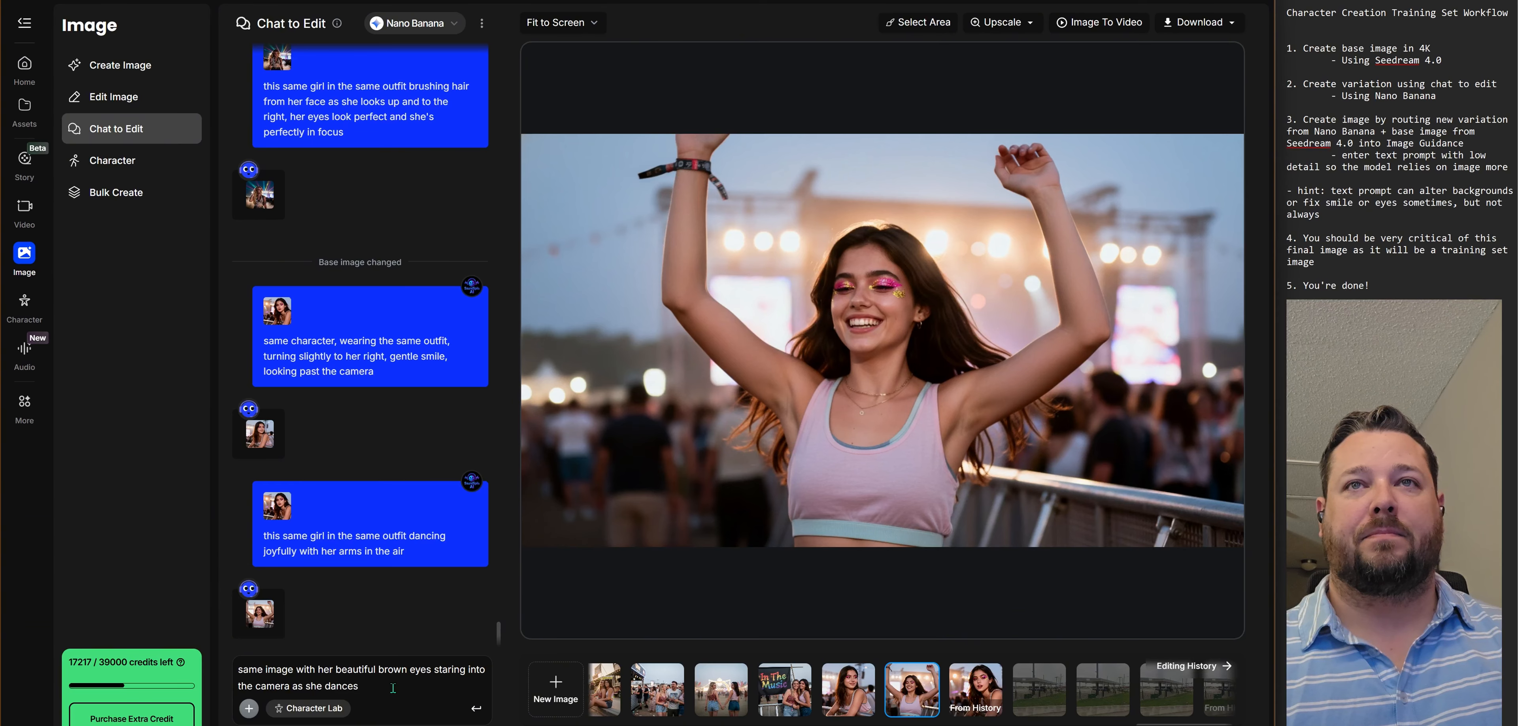
{"action": "key", "text": "BackSpace"}
{"action": "key", "text": "BackSpace"}
{"action": "key", "text": "BackSpace"}
{"action": "key", "text": "BackSpace"}
{"action": "key", "text": "BackSpace"}
{"action": "key", "text": "BackSpace"}
{"action": "key", "text": "BackSpace"}
{"action": "key", "text": "BackSpace"}
{"action": "key", "text": "BackSpace"}
{"action": "key", "text": "BackSpace"}
{"action": "key", "text": "BackSpace"}
{"action": "key", "text": "BackSpace"}
{"action": "key", "text": "BackSpace"}
{"action": "key", "text": "BackSpace"}
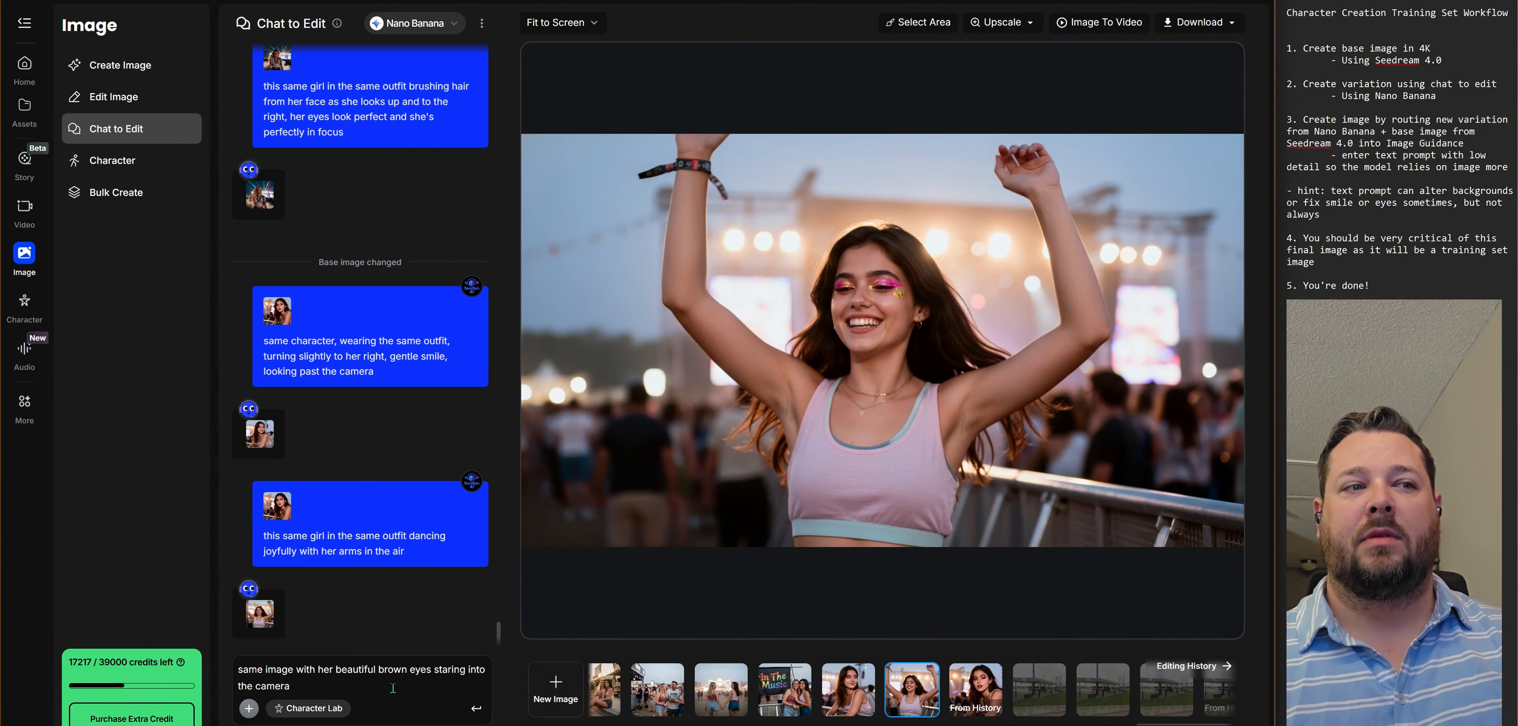
Step: Add ", she has a small heart line tattoo on her wrist" to the edit request and generate the image
{"action": "type", "text": ", a"}
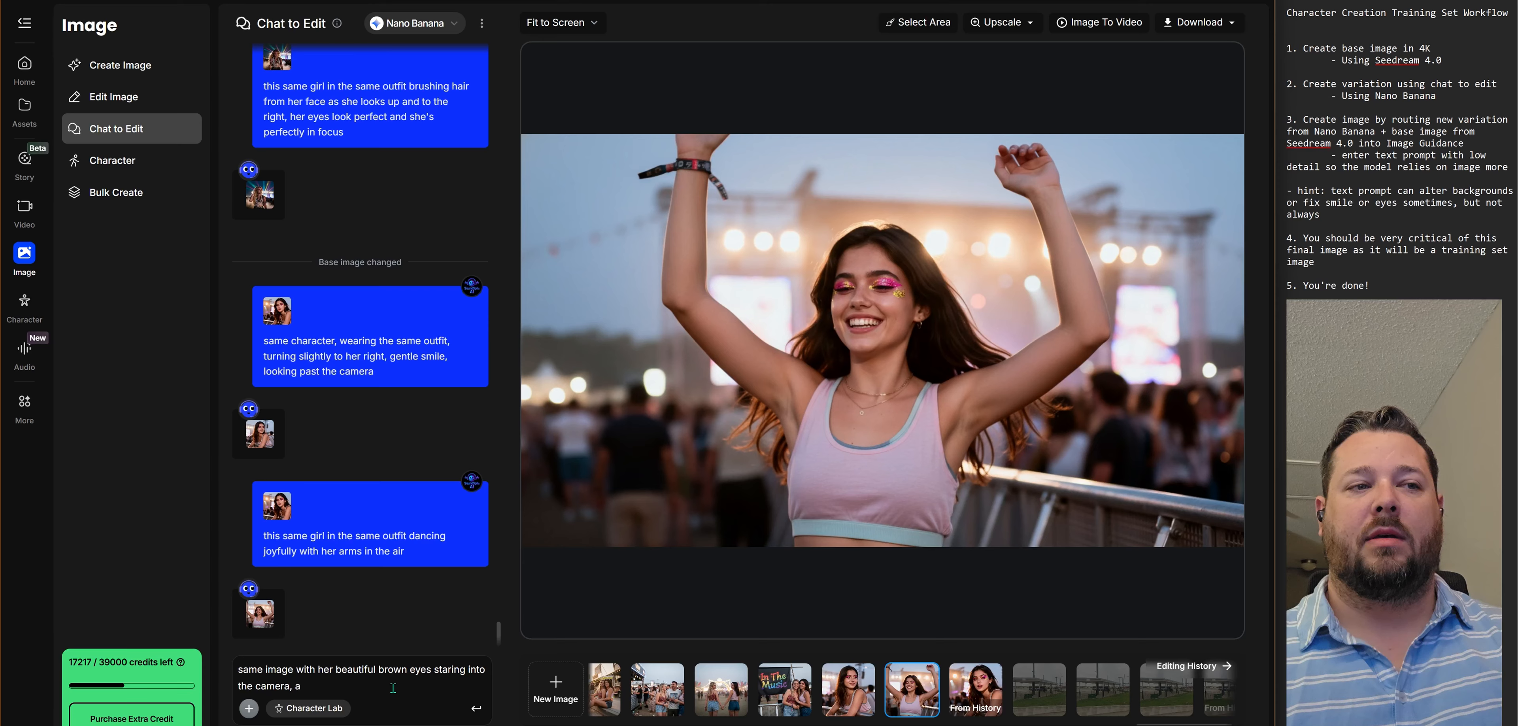
{"action": "key", "text": "BackSpace"}
{"action": "type", "text": "she has "}
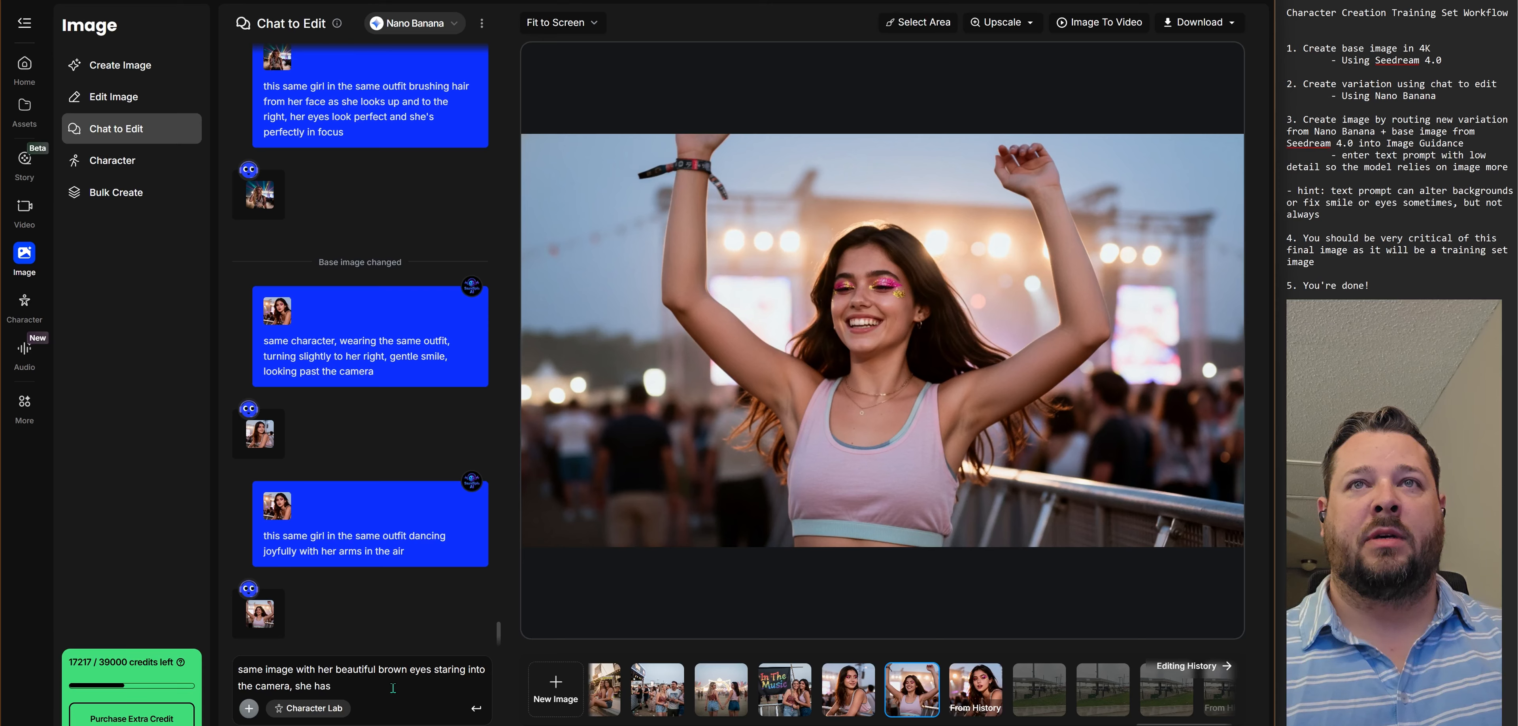
{"action": "type", "text": "a small h"}
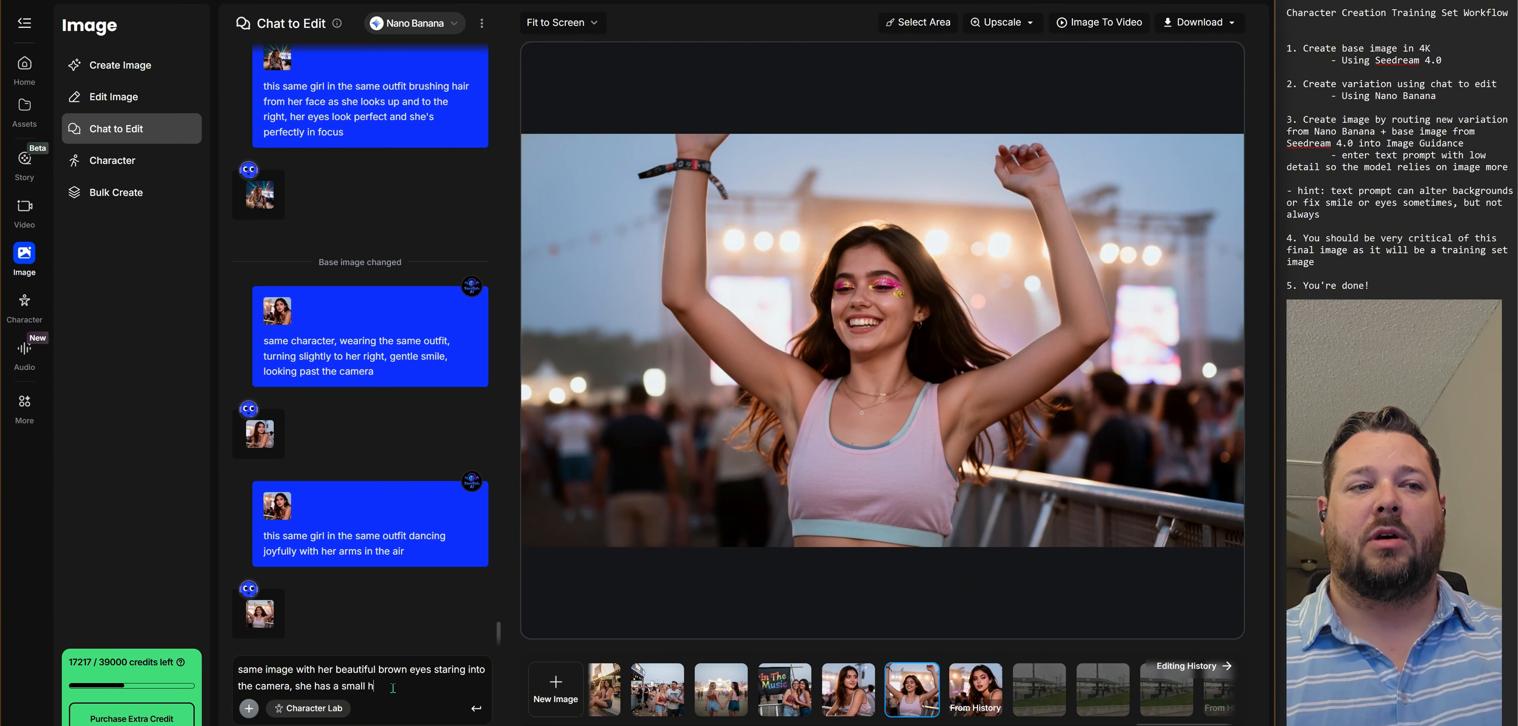
{"action": "type", "text": "eart tatto"}
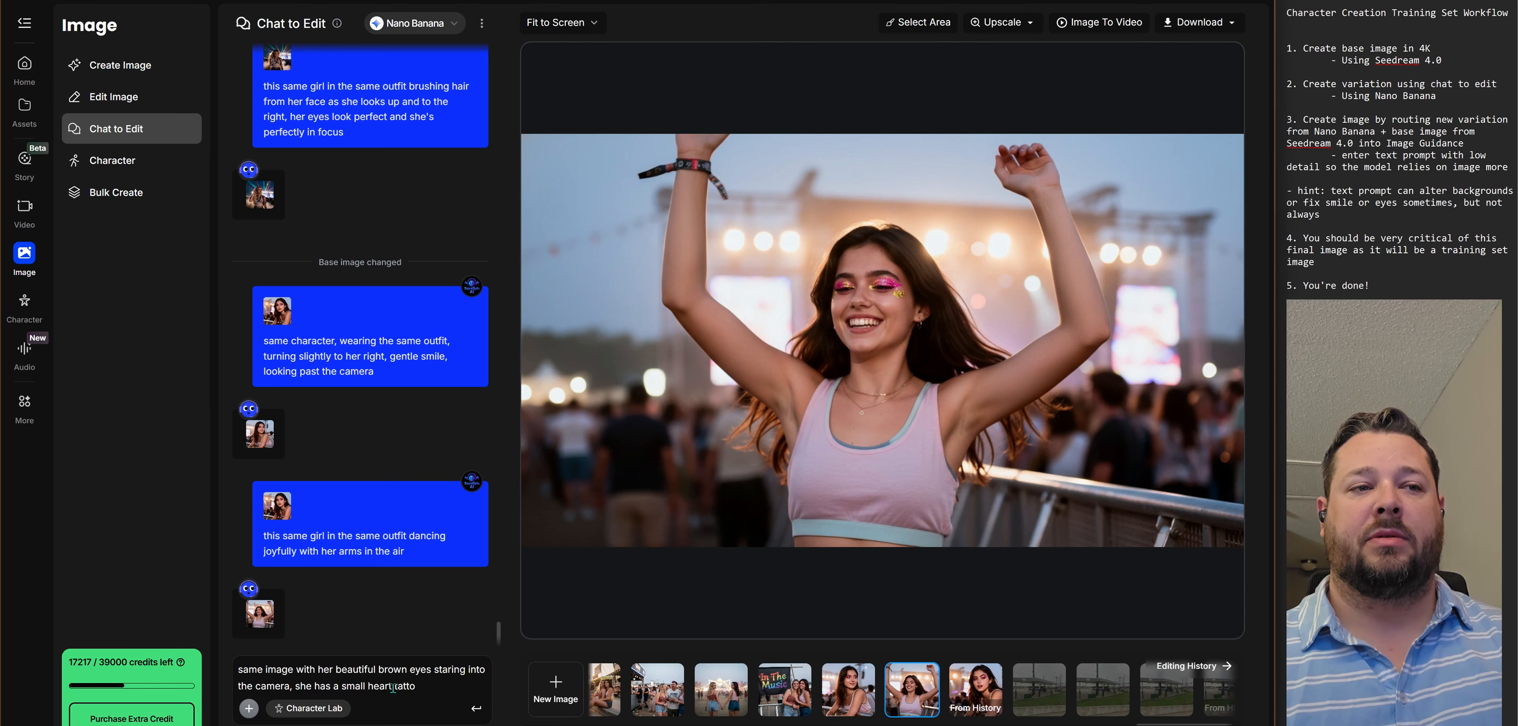
{"action": "key", "text": "BackSpace"}
{"action": "key", "text": "BackSpace"}
{"action": "key", "text": "BackSpace"}
{"action": "key", "text": "BackSpace"}
{"action": "key", "text": "BackSpace"}
{"action": "type", "text": "line"}
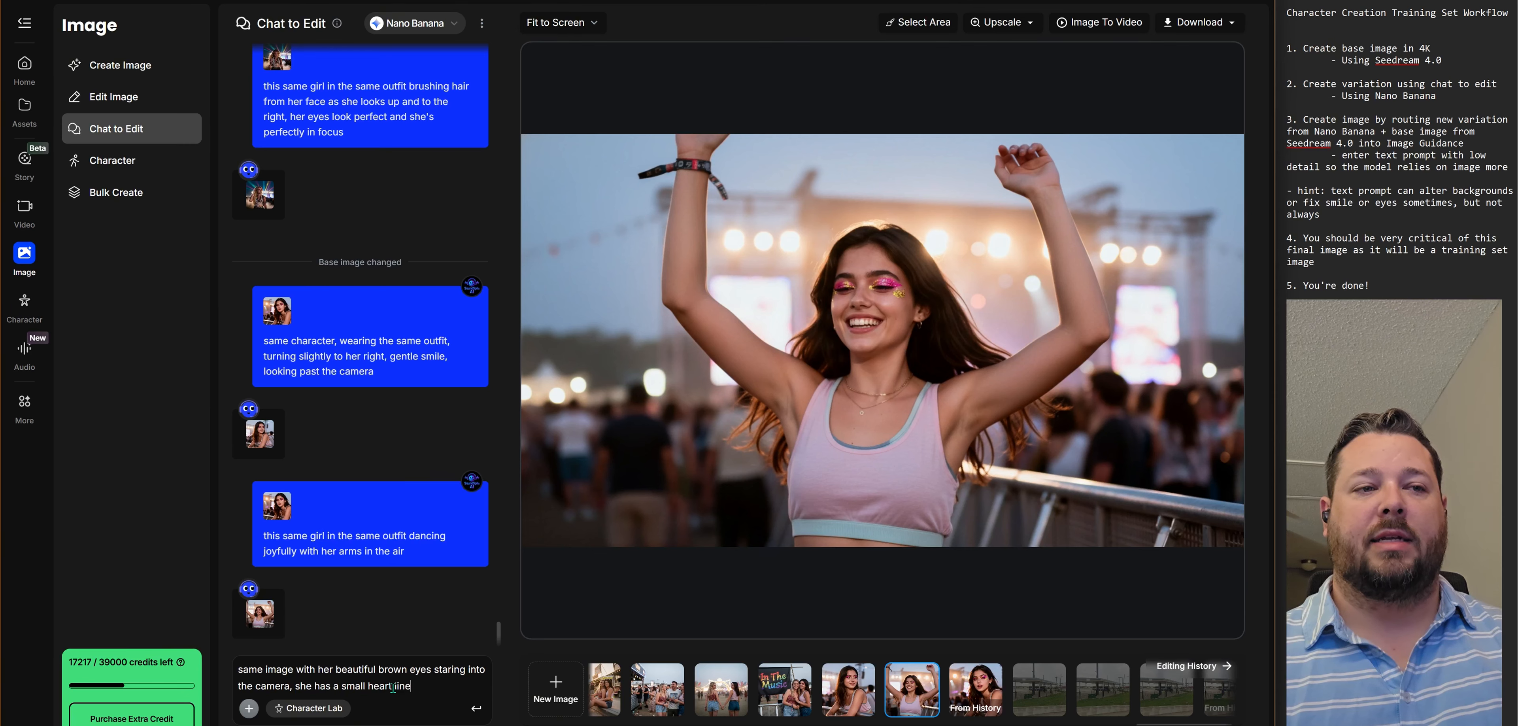
{"action": "type", "text": " tattoo on her wrist"}
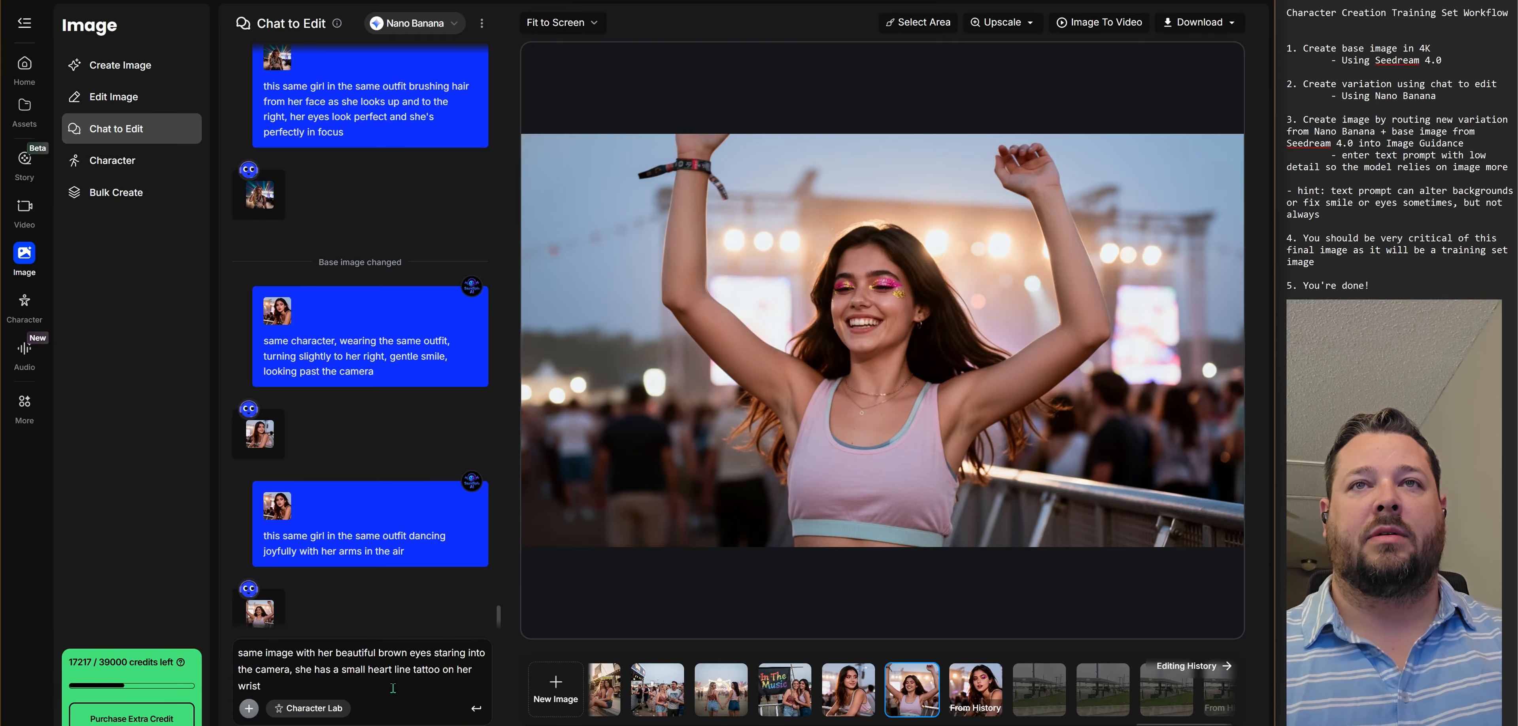
{"action": "key", "text": "Return"}
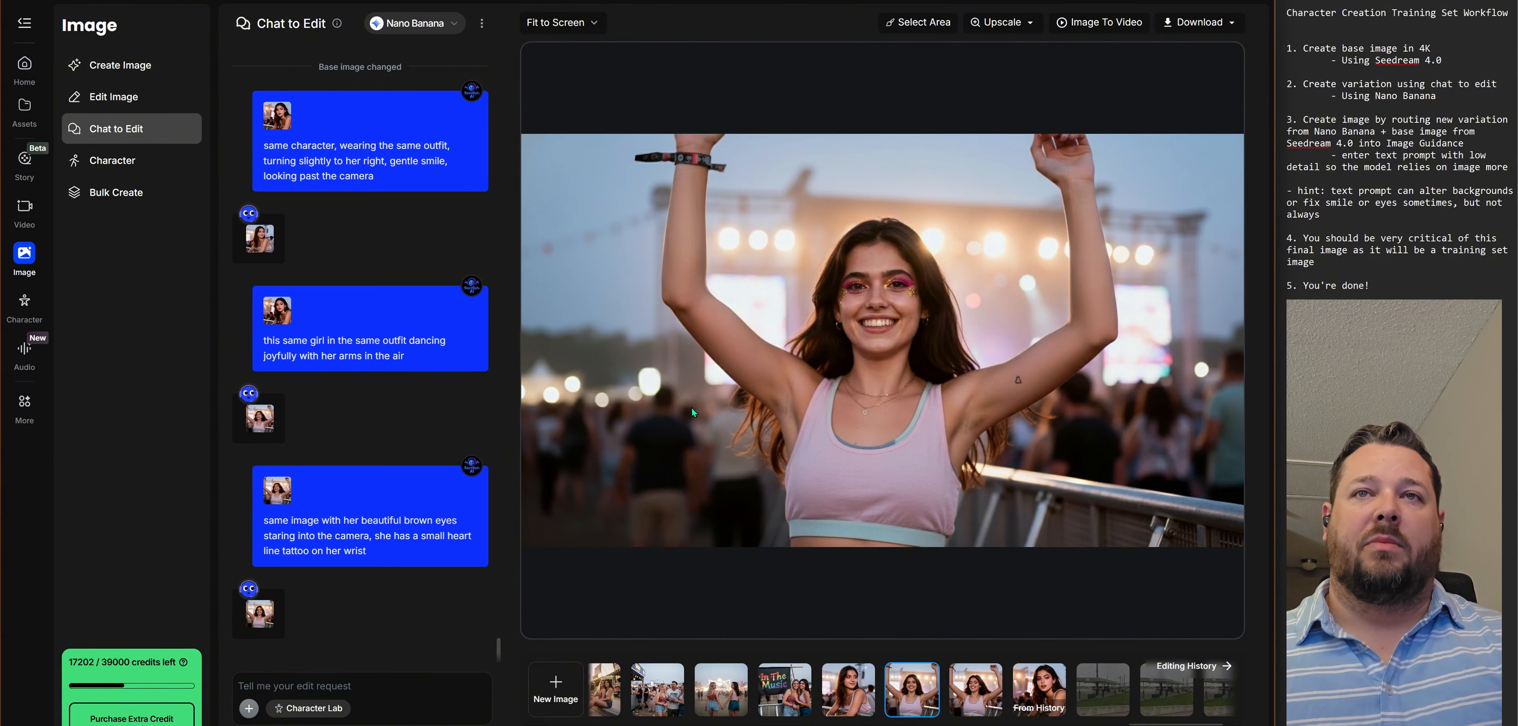
Step: Compare the new camera-facing dancing variation with the base portrait
{"action": "left_click", "coordinate": [1033, 685]}
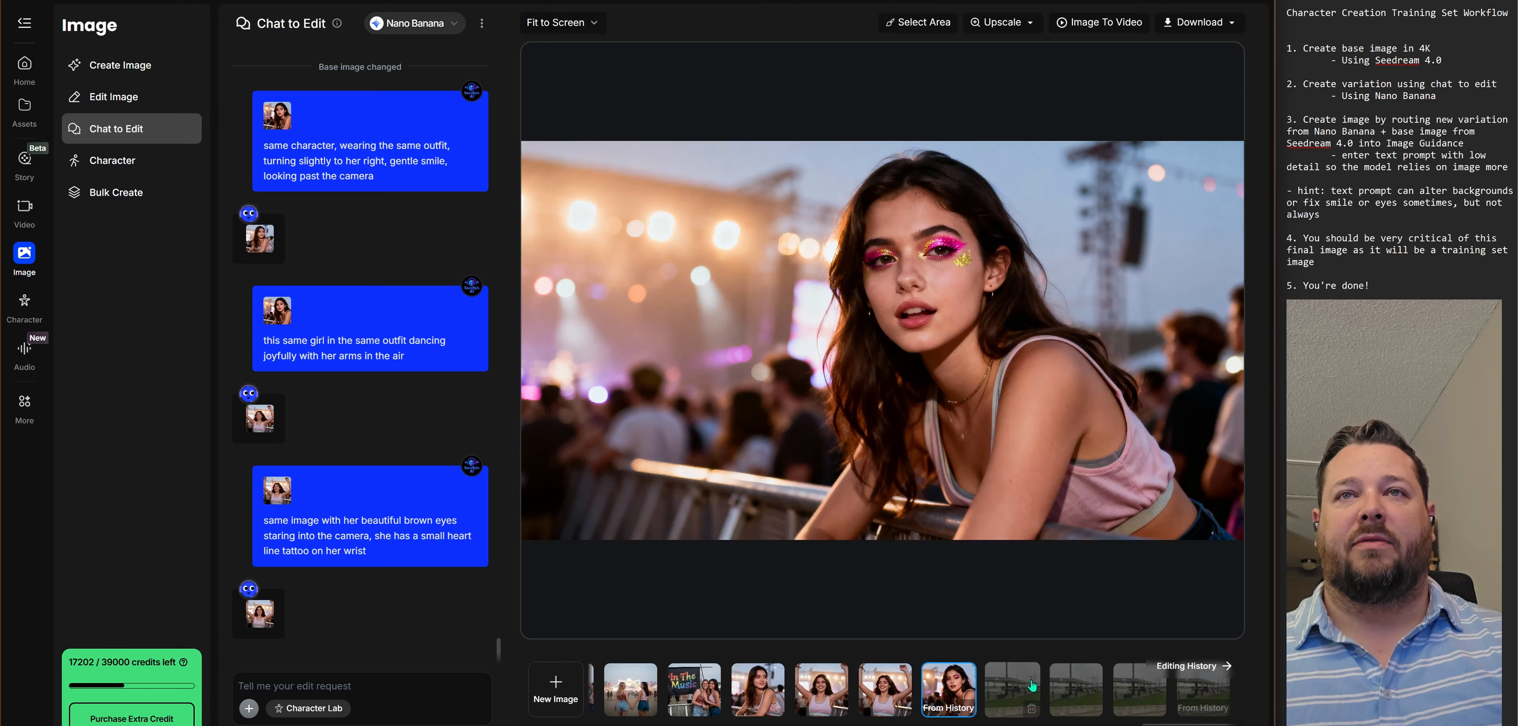
{"action": "left_click", "coordinate": [830, 683]}
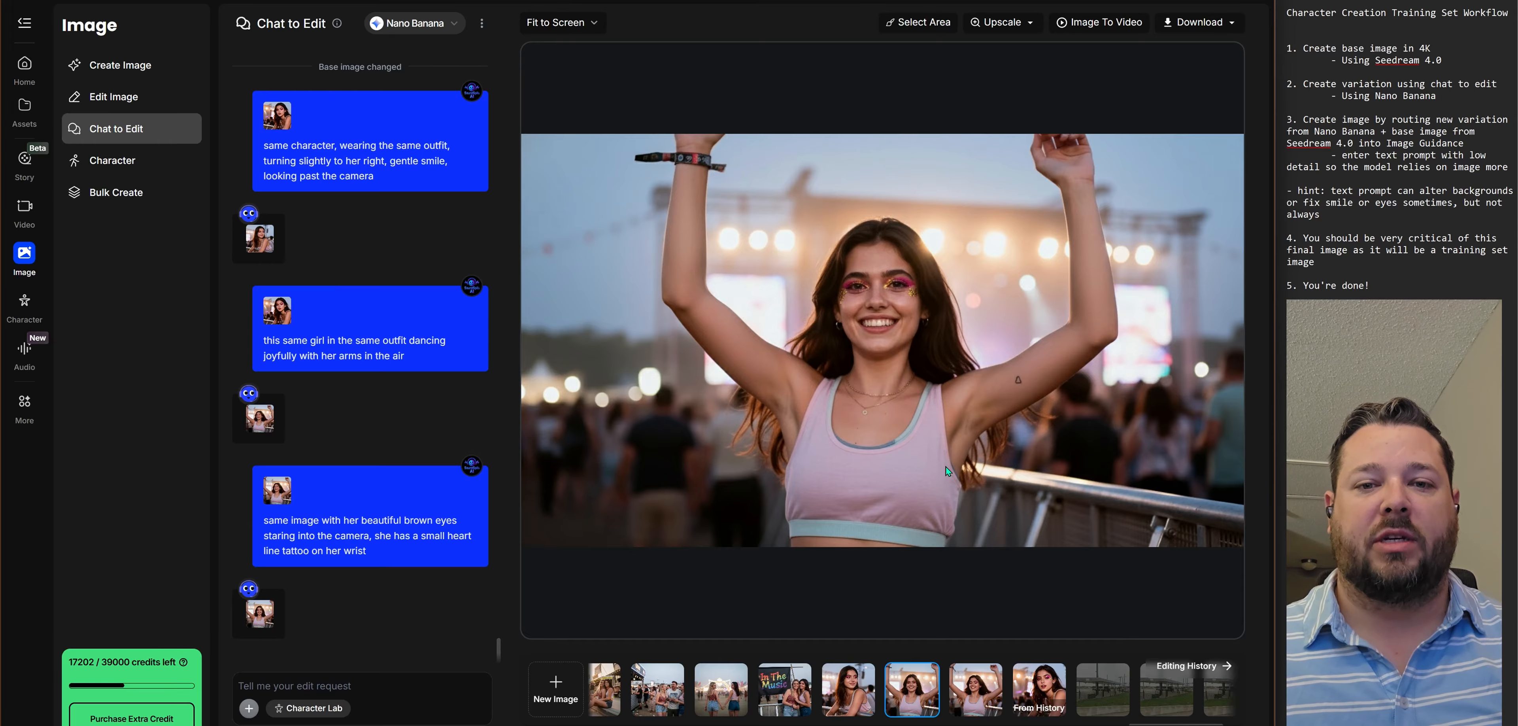
Step: Examine the face in the camera-facing dancing variation against the base portrait, switching repeatedly between the two images
{"action": "left_click", "coordinate": [1038, 687]}
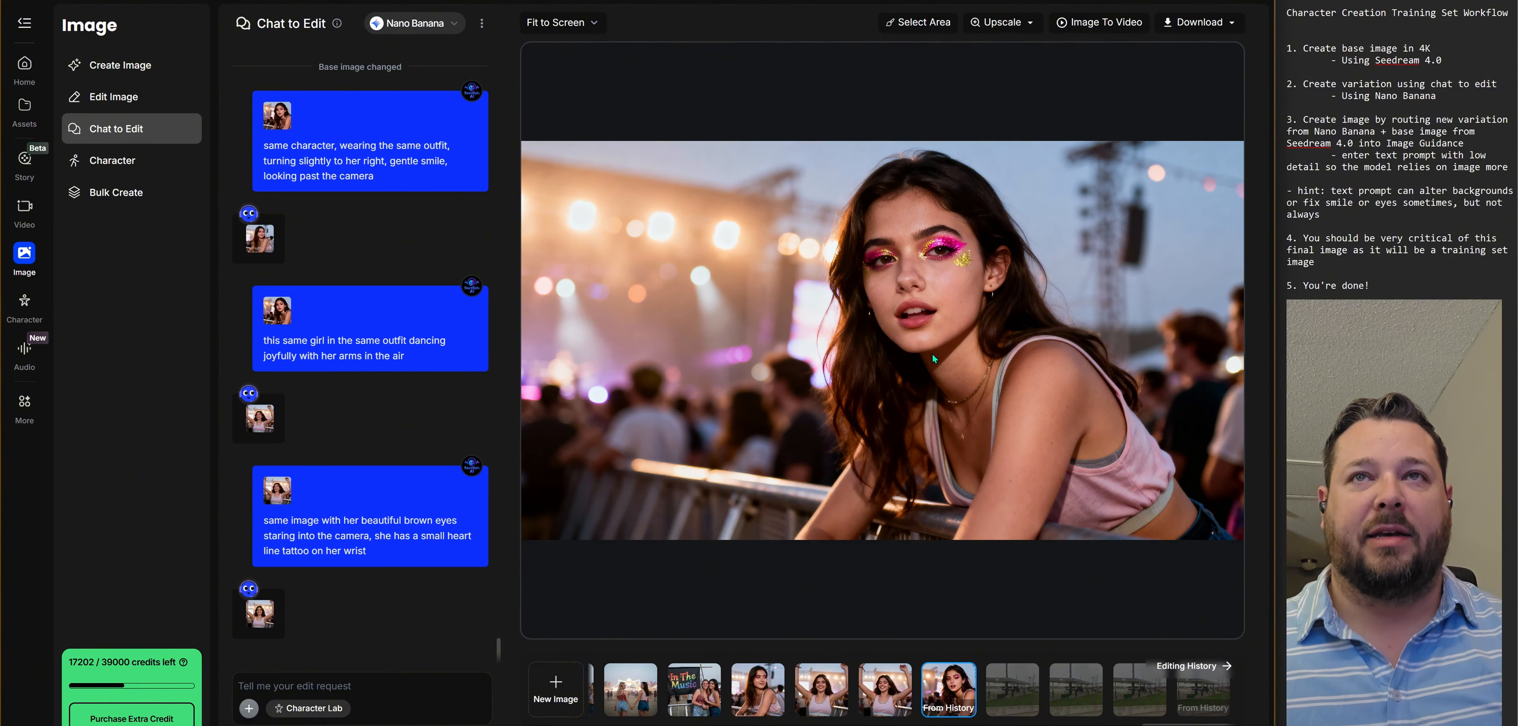
{"action": "left_click", "coordinate": [825, 689]}
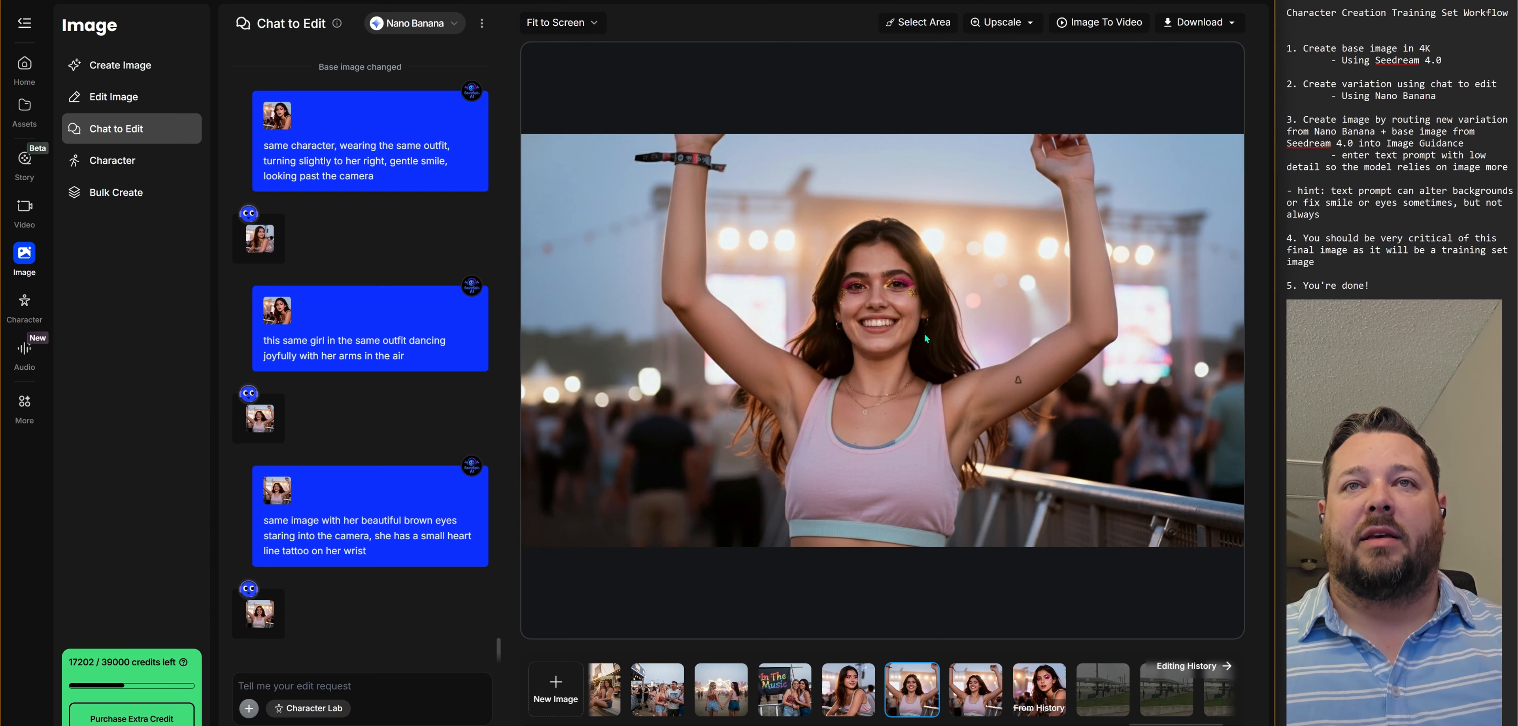
{"action": "left_click", "coordinate": [1046, 682]}
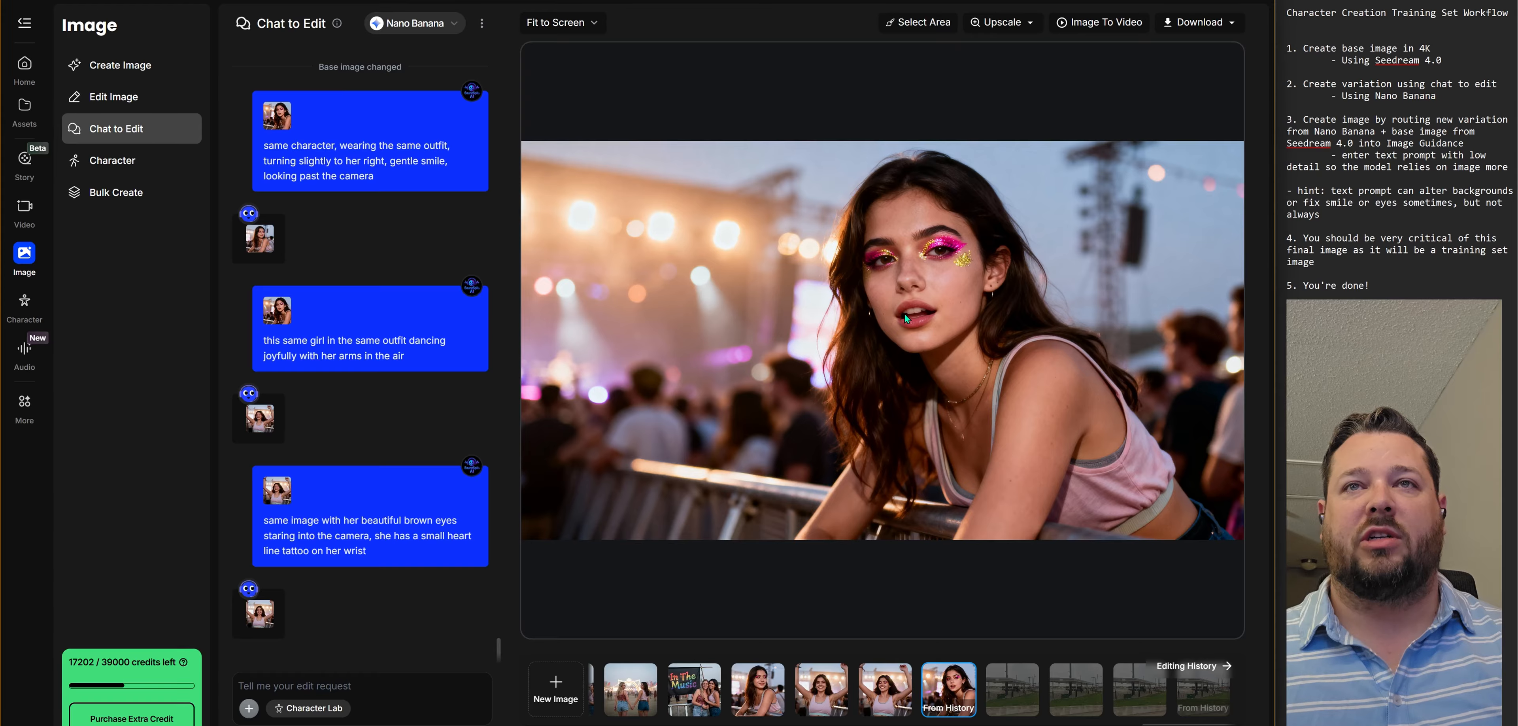
{"action": "left_click", "coordinate": [822, 681]}
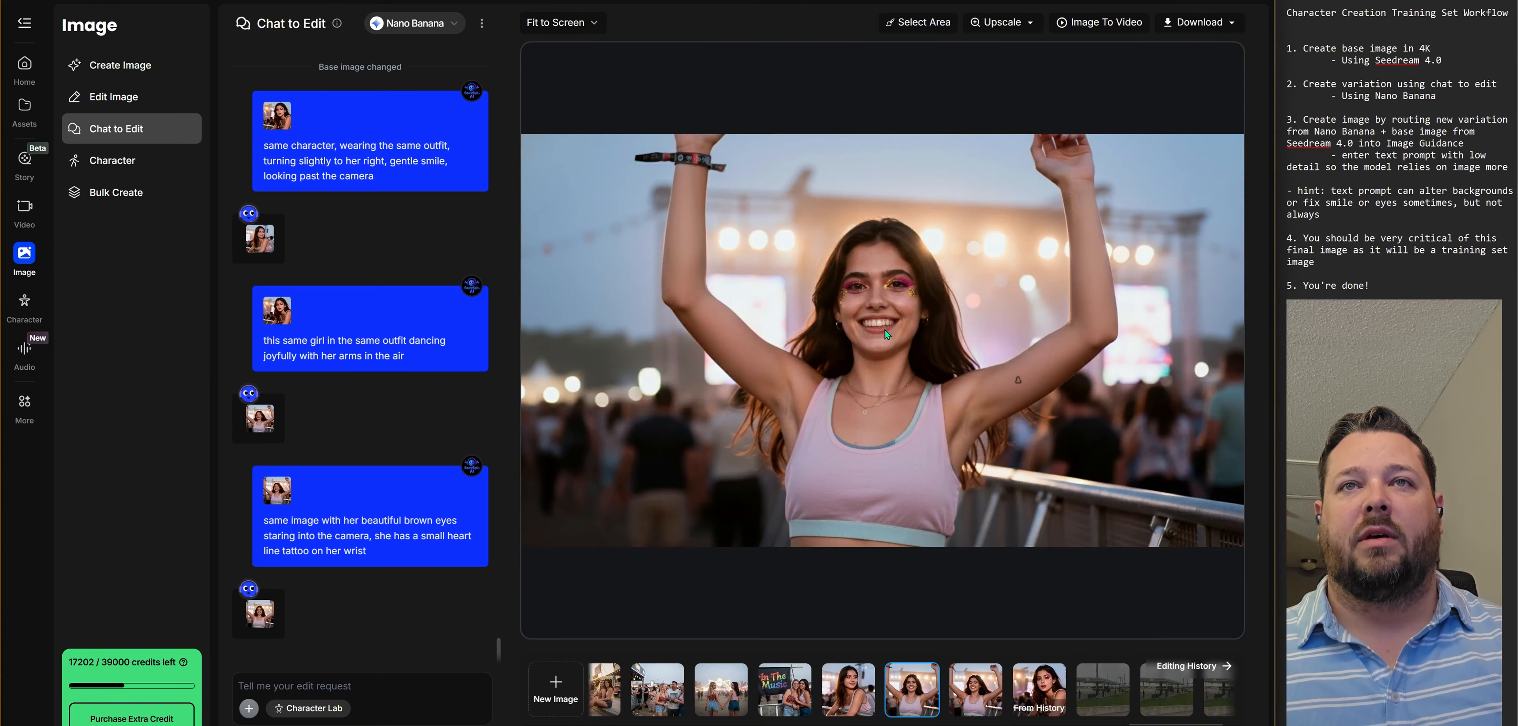
{"action": "left_click", "coordinate": [1039, 686]}
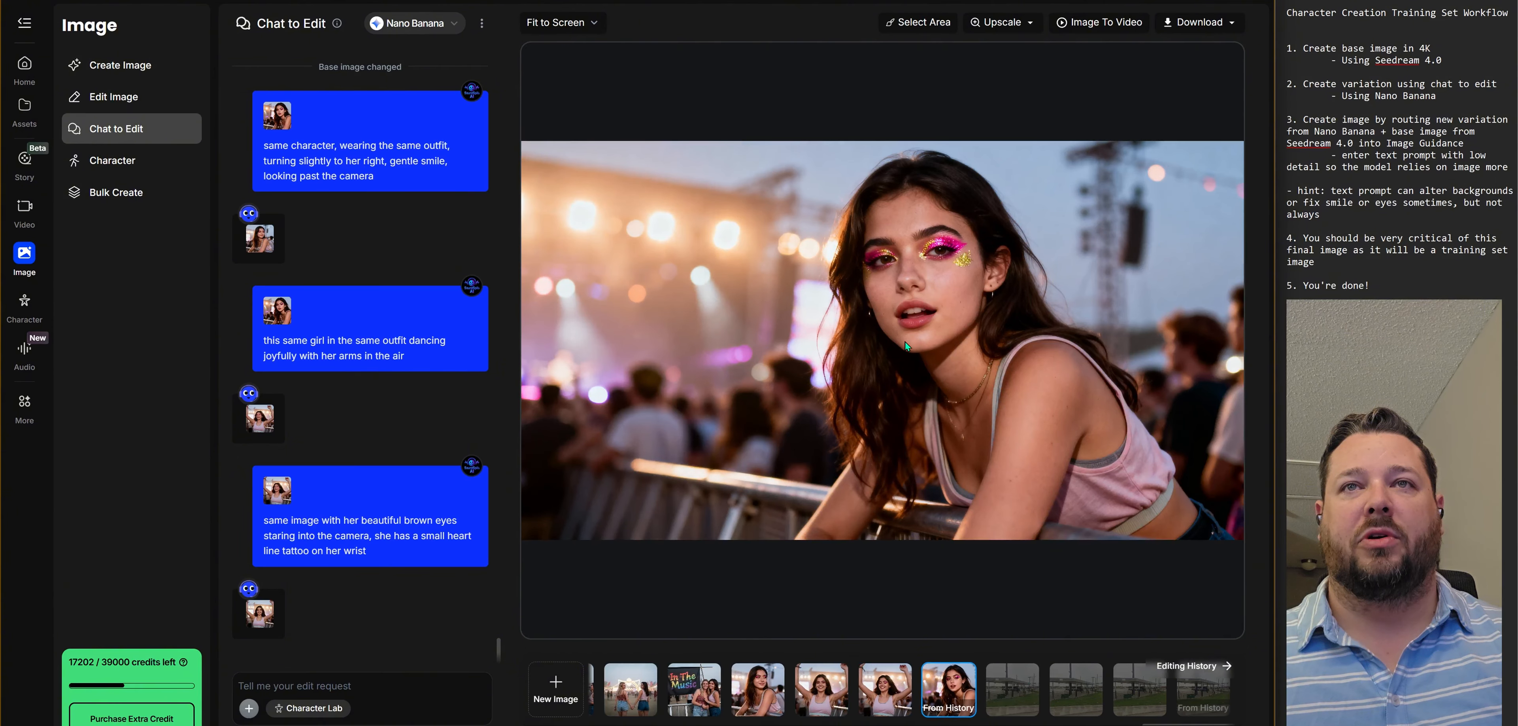
{"action": "left_click", "coordinate": [824, 682]}
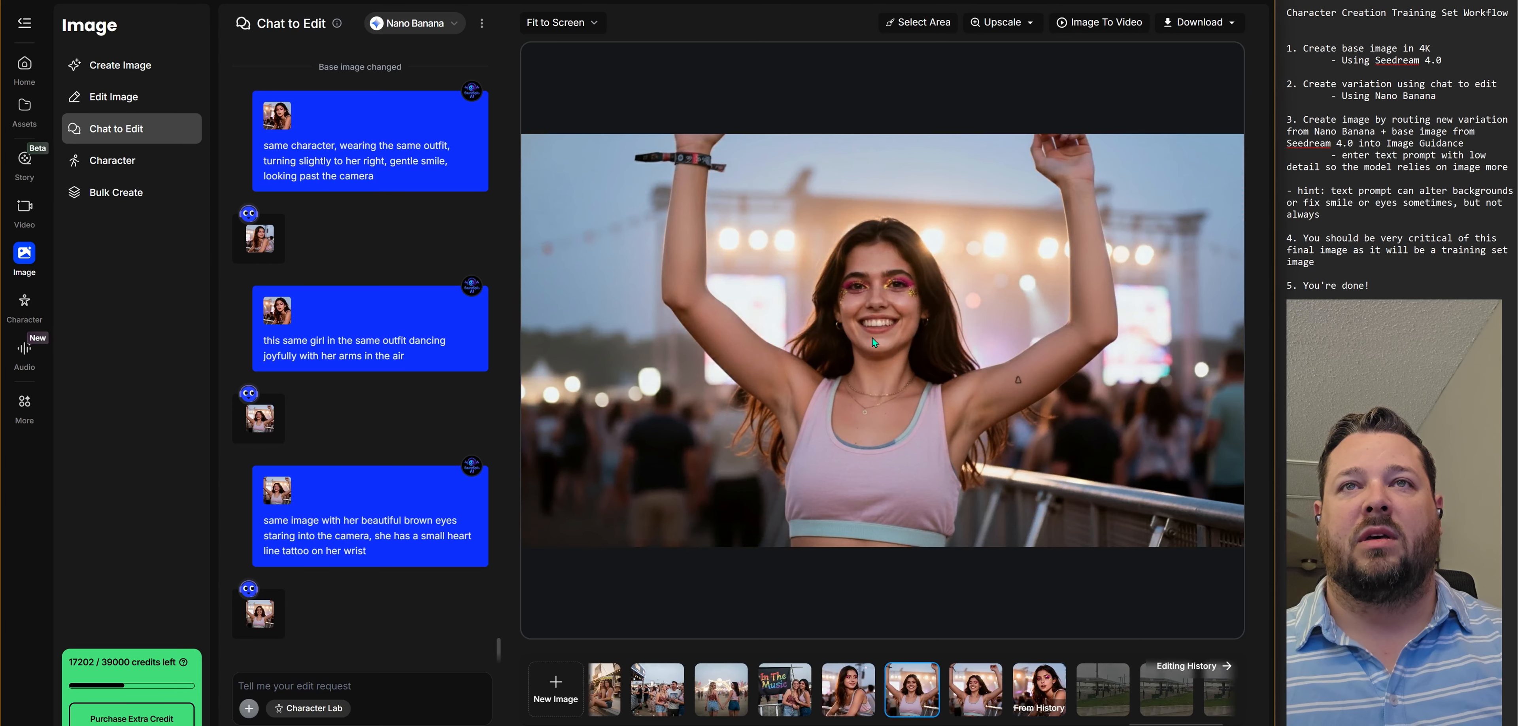
{"action": "left_click", "coordinate": [1045, 676]}
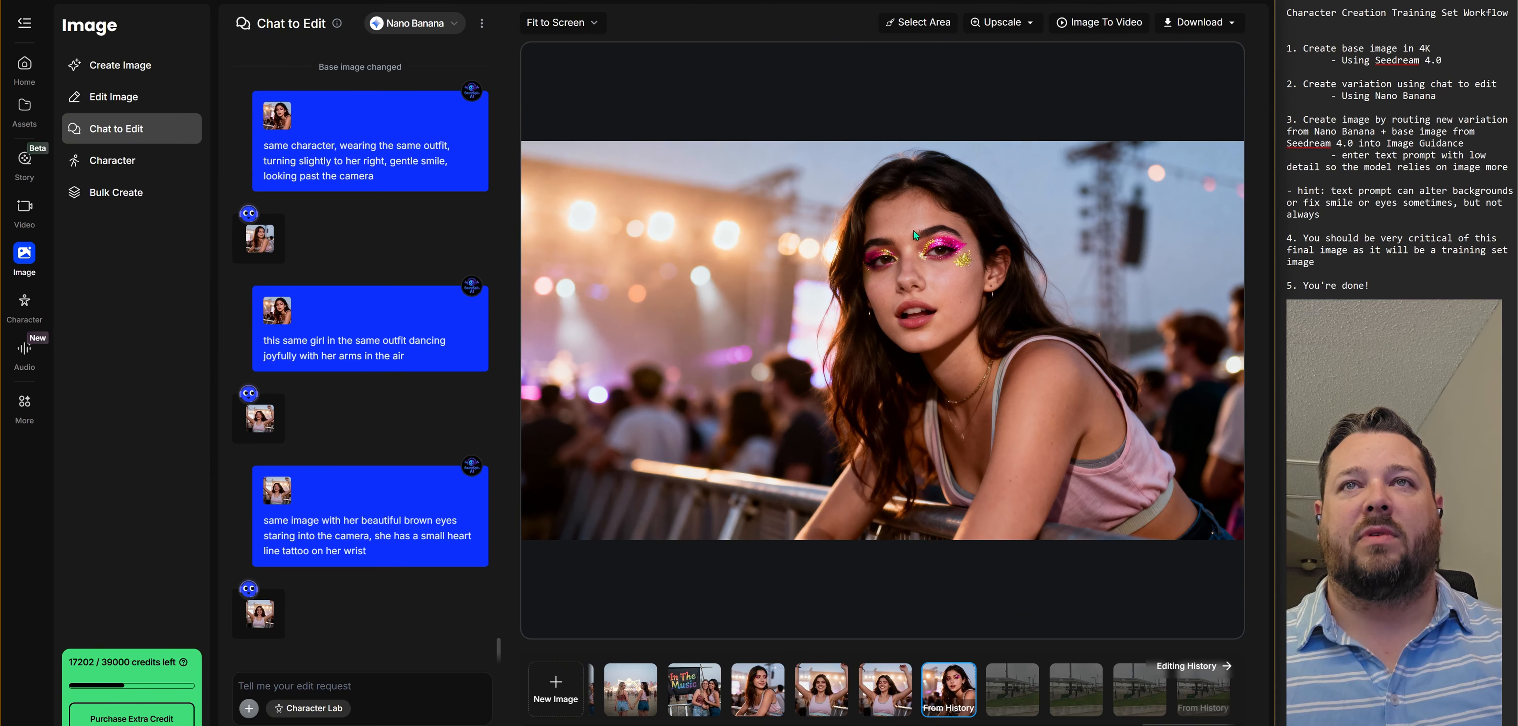
{"action": "left_click", "coordinate": [820, 683]}
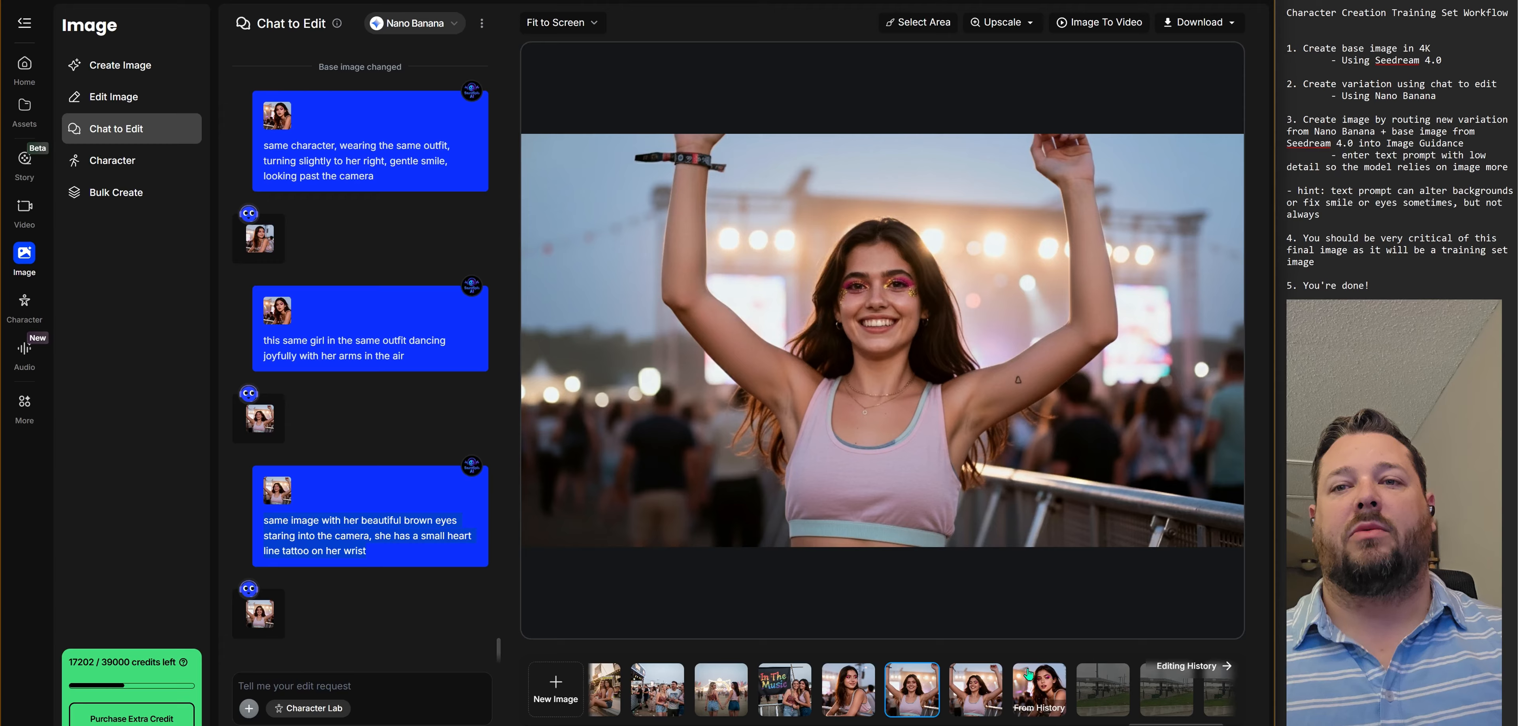
Step: Select the base portrait and reuse the previous edit request about brown eyes staring into the camera and a small heart line tattoo
{"action": "left_click", "coordinate": [1035, 685]}
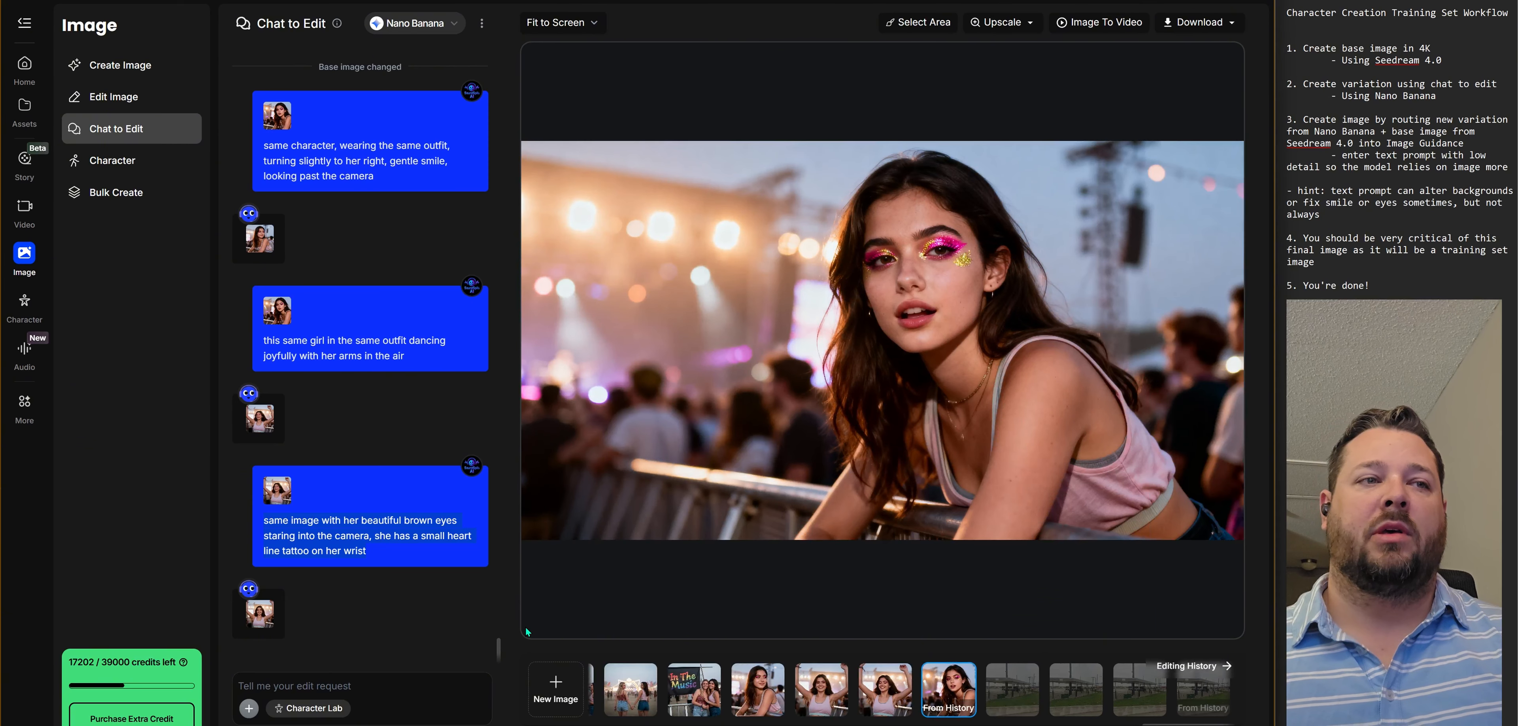
{"action": "left_click", "coordinate": [327, 684]}
{"action": "type", "text": "same image with her beautiful brown eyes staring into the camera, she has a small heart line tattoo on her wrist"}
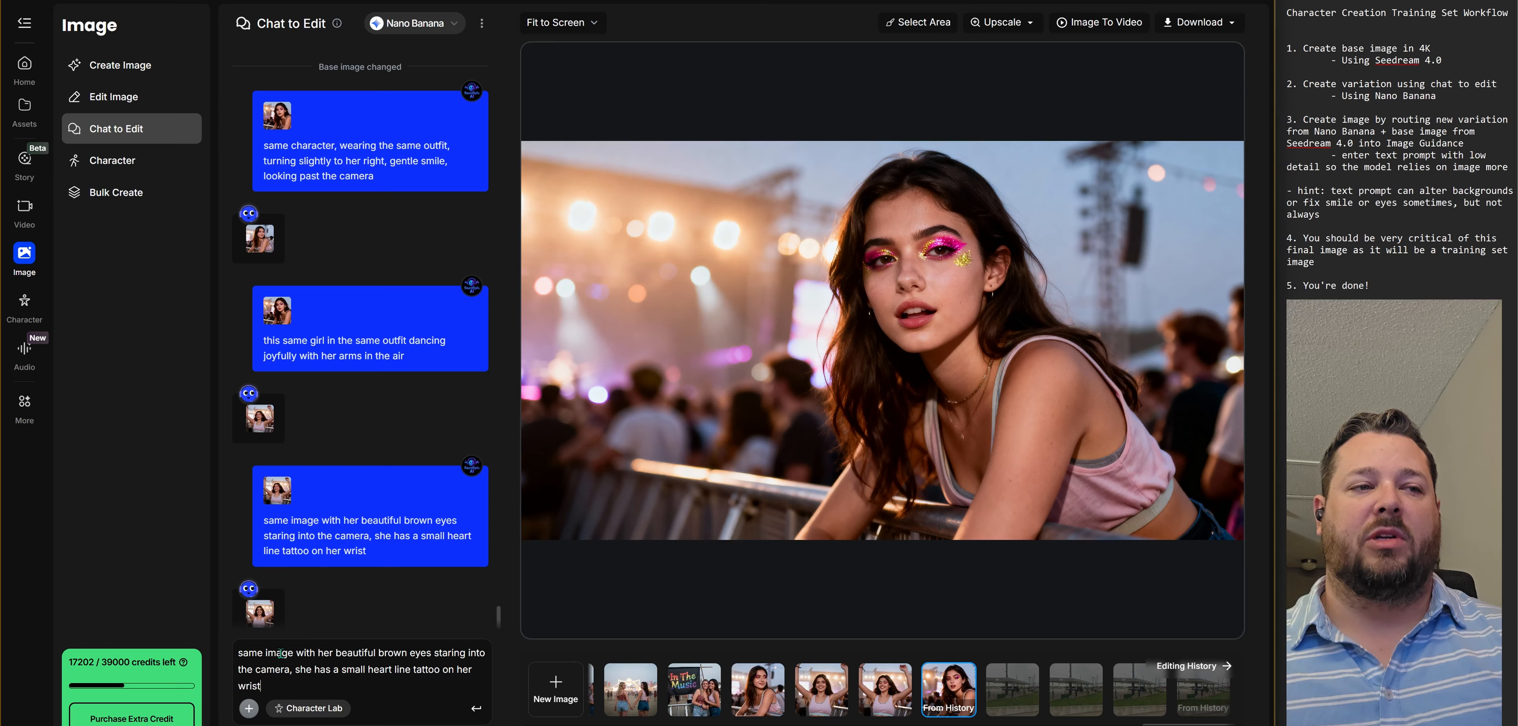
Step: Replace "same image" in the edit request with "same girl in the same outfit dancing excitedly"
{"action": "left_click_drag", "start_coordinate": [293, 654], "coordinate": [237, 654]}
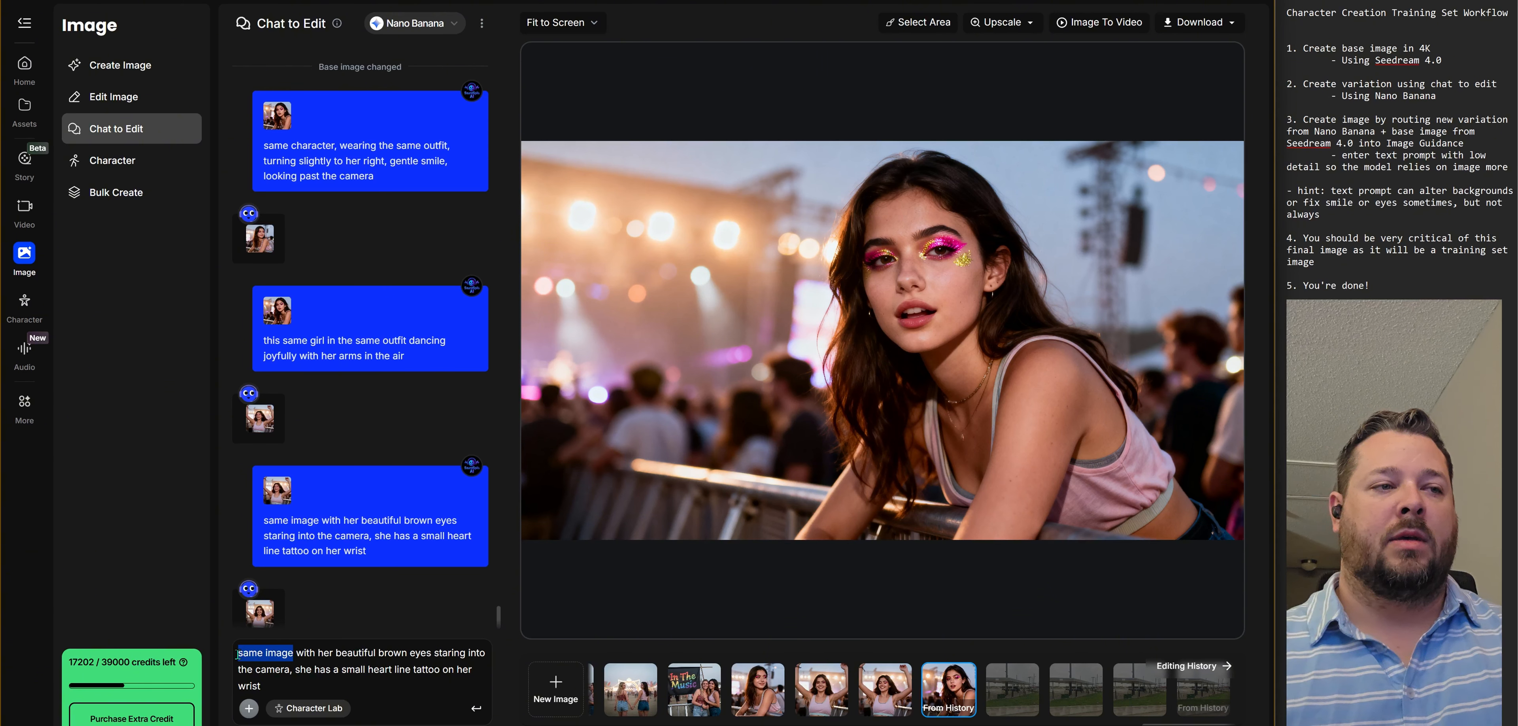
{"action": "type", "text": "same g"}
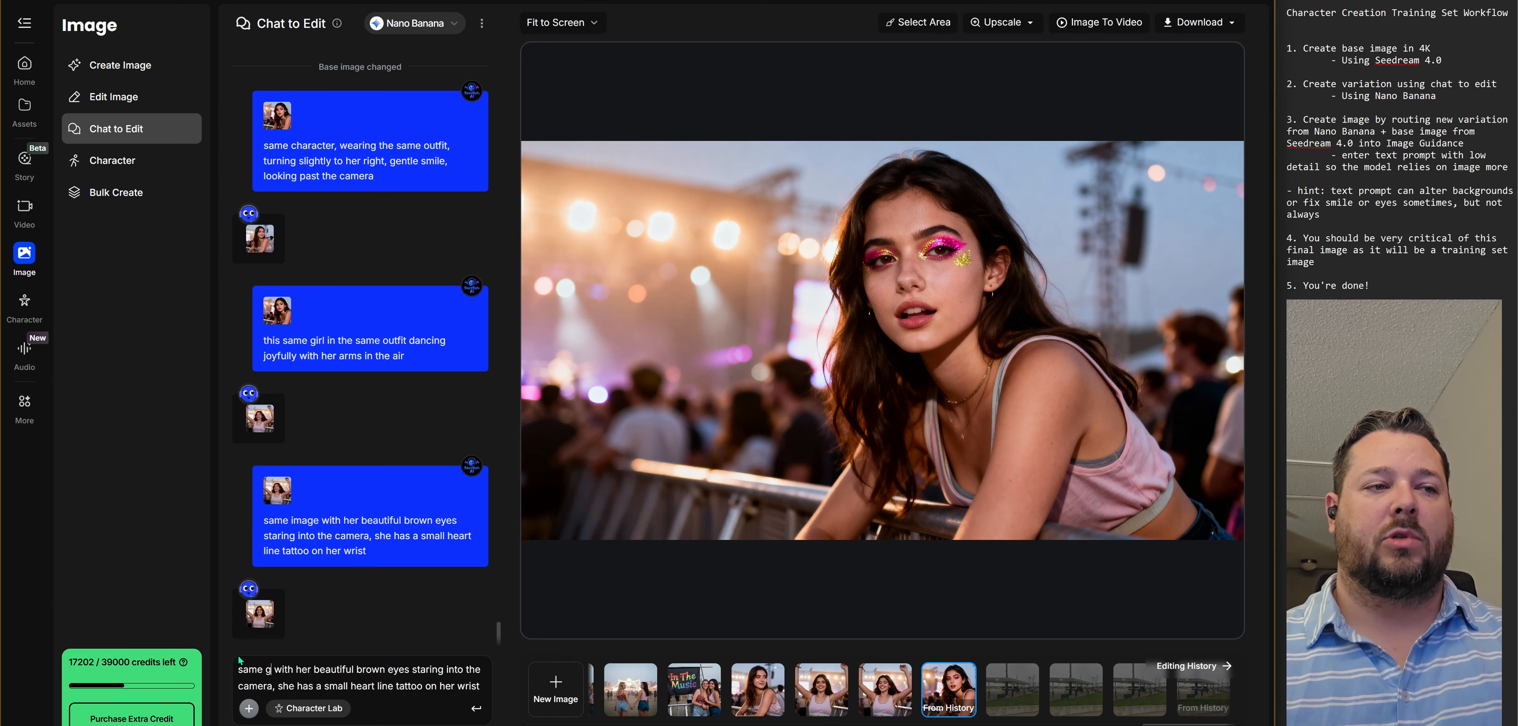
{"action": "type", "text": "irl in"}
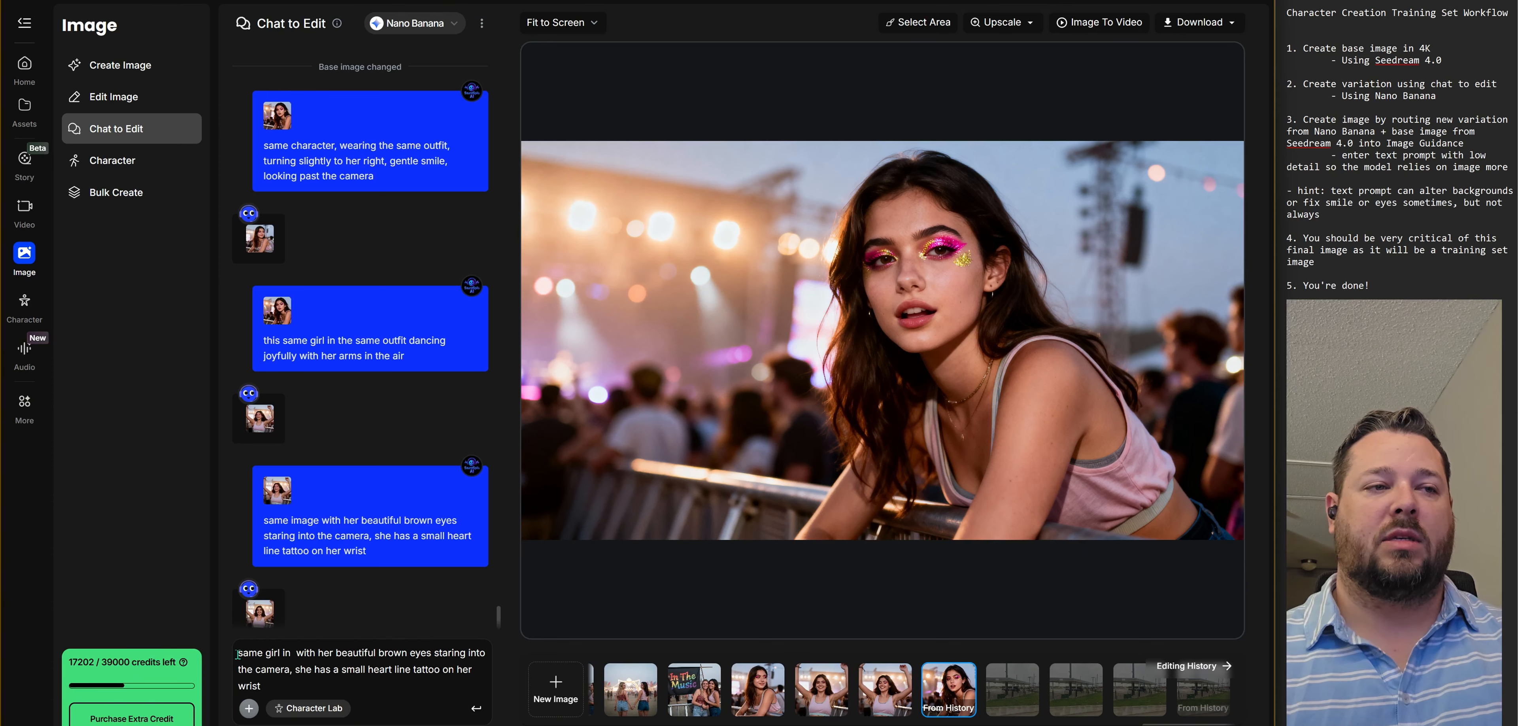
{"action": "type", "text": " the same outfit"}
{"action": "type", "text": "dancing"}
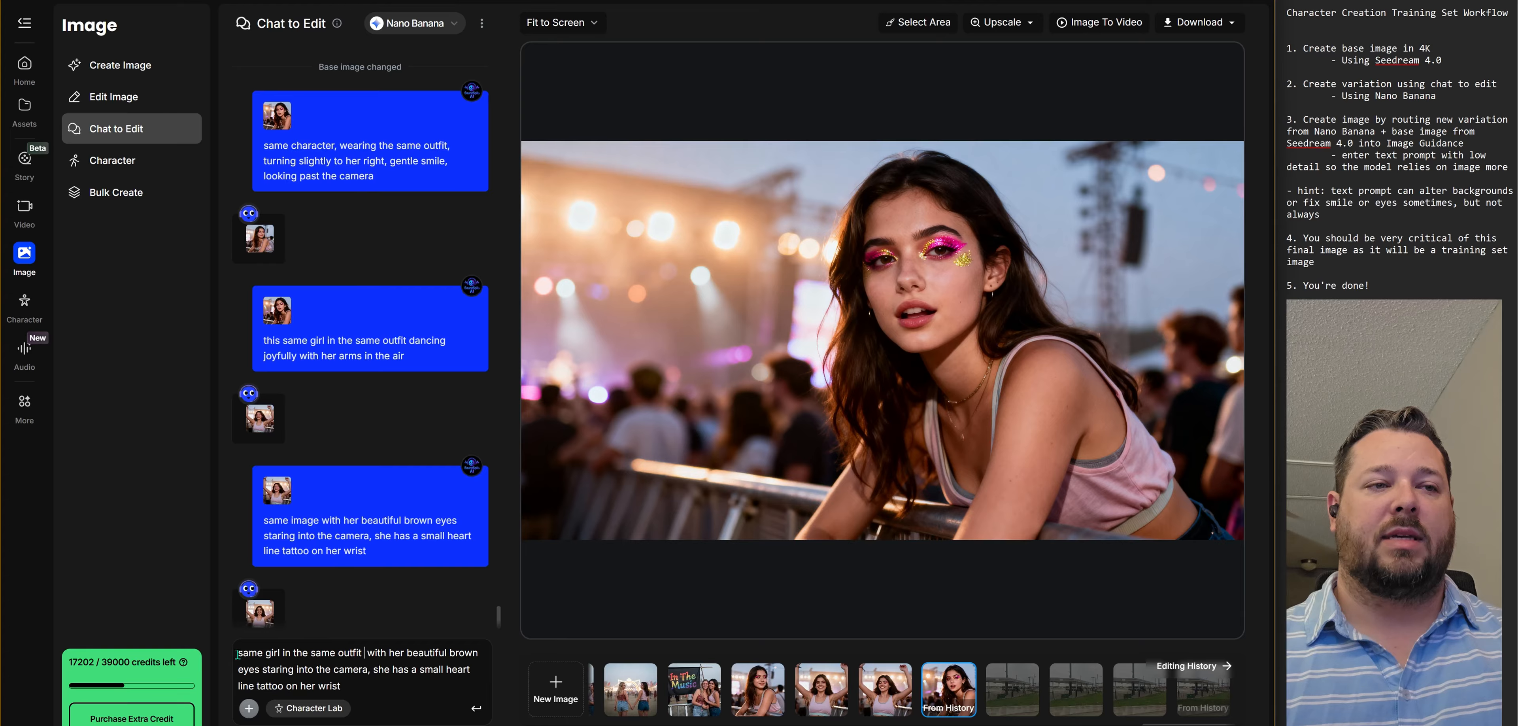
{"action": "type", "text": " gl"}
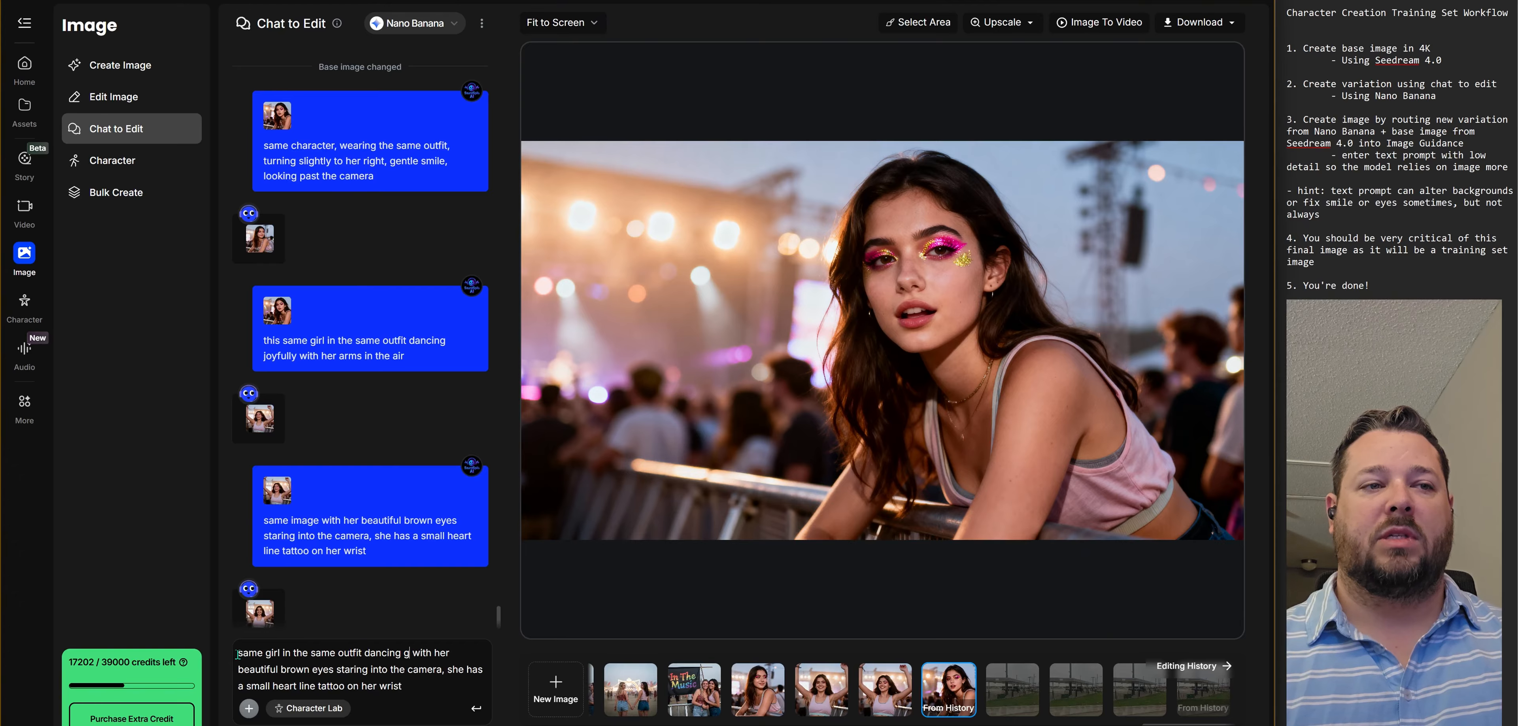
{"action": "type", "text": "eeful"}
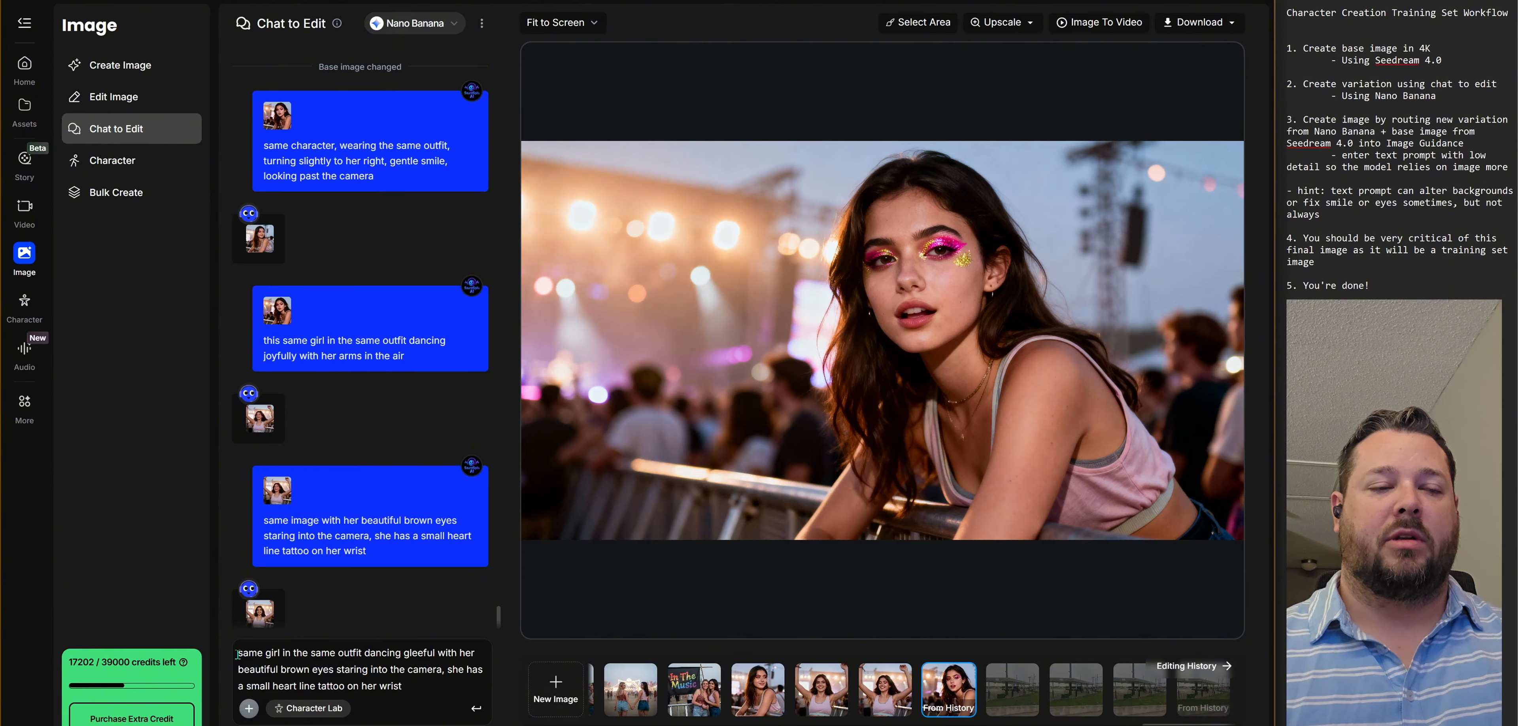
{"action": "key", "text": "BackSpace"}
{"action": "key", "text": "BackSpace"}
{"action": "key", "text": "BackSpace"}
{"action": "key", "text": "BackSpace"}
{"action": "key", "text": "BackSpace"}
{"action": "key", "text": "BackSpace"}
{"action": "key", "text": "BackSpace"}
{"action": "key", "text": "BackSpace"}
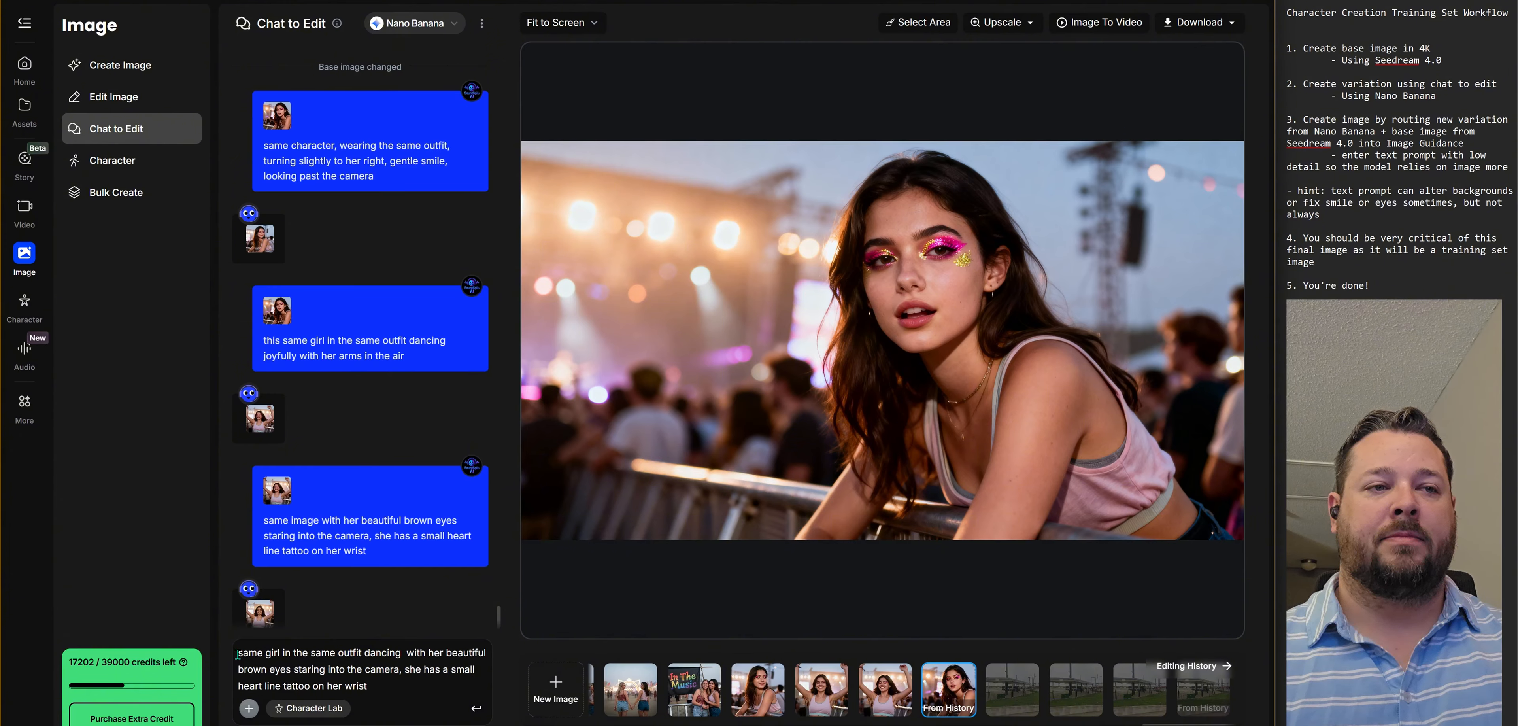
{"action": "type", "text": "excitedly"}
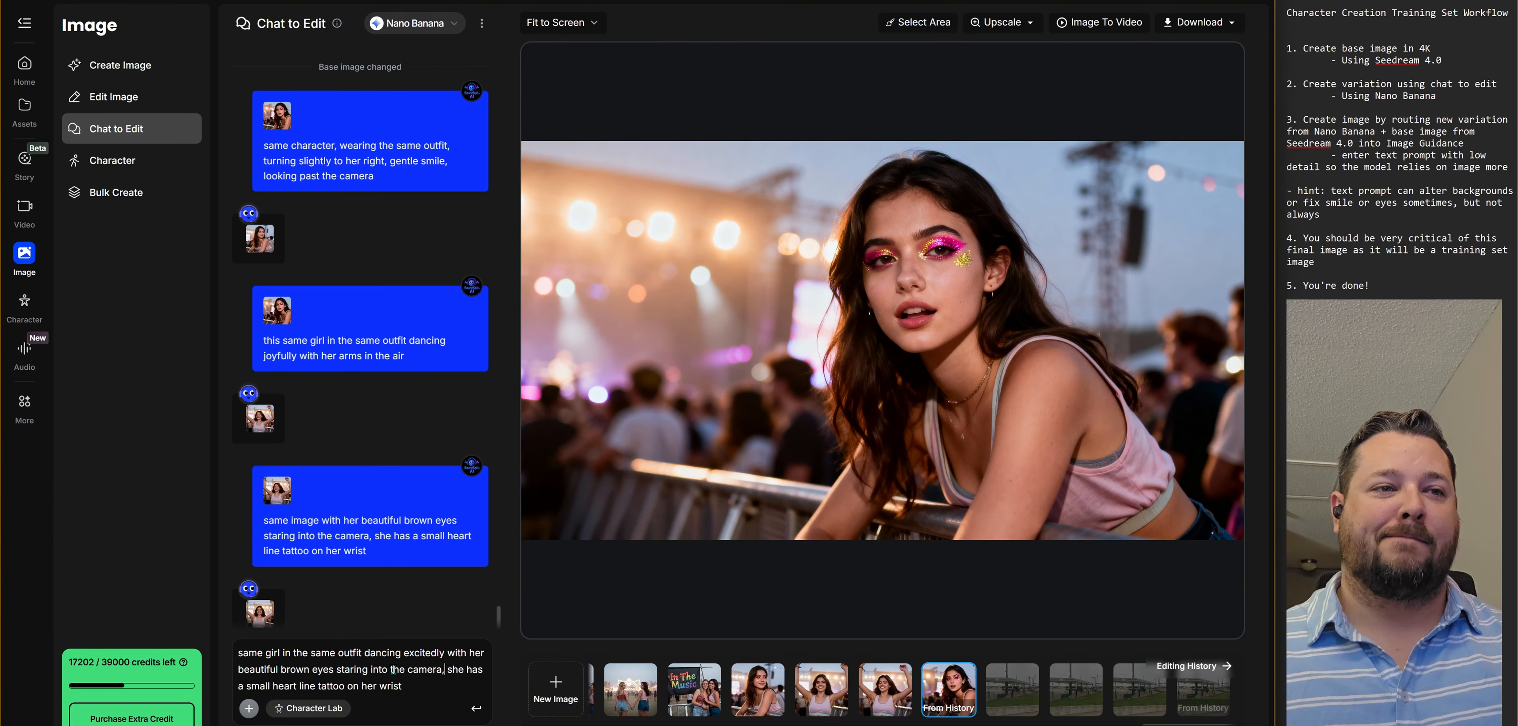
Step: Change "staring into" to "catching", insert "perfectly drawn" before "heart line tattoo", and generate the image
{"action": "left_click_drag", "start_coordinate": [388, 668], "coordinate": [336, 672]}
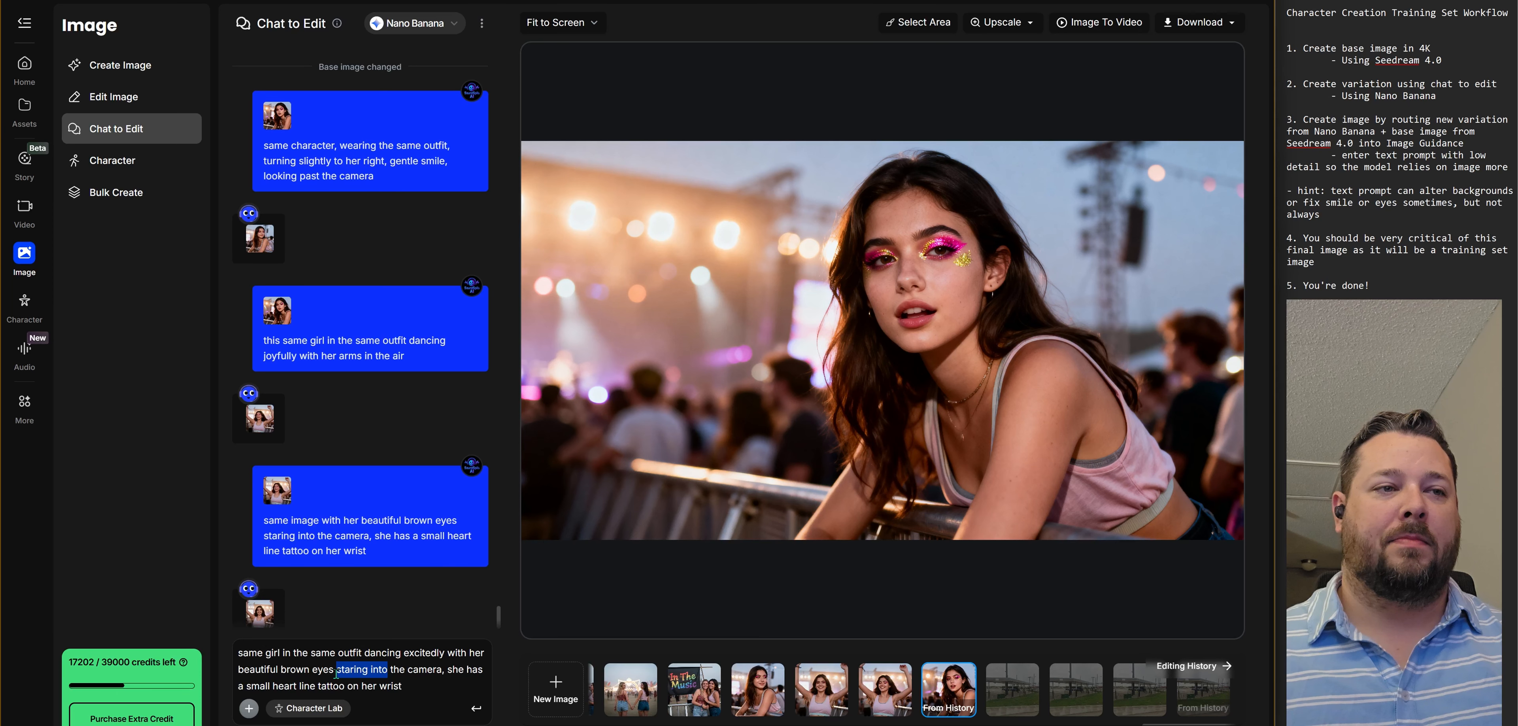
{"action": "type", "text": "catching"}
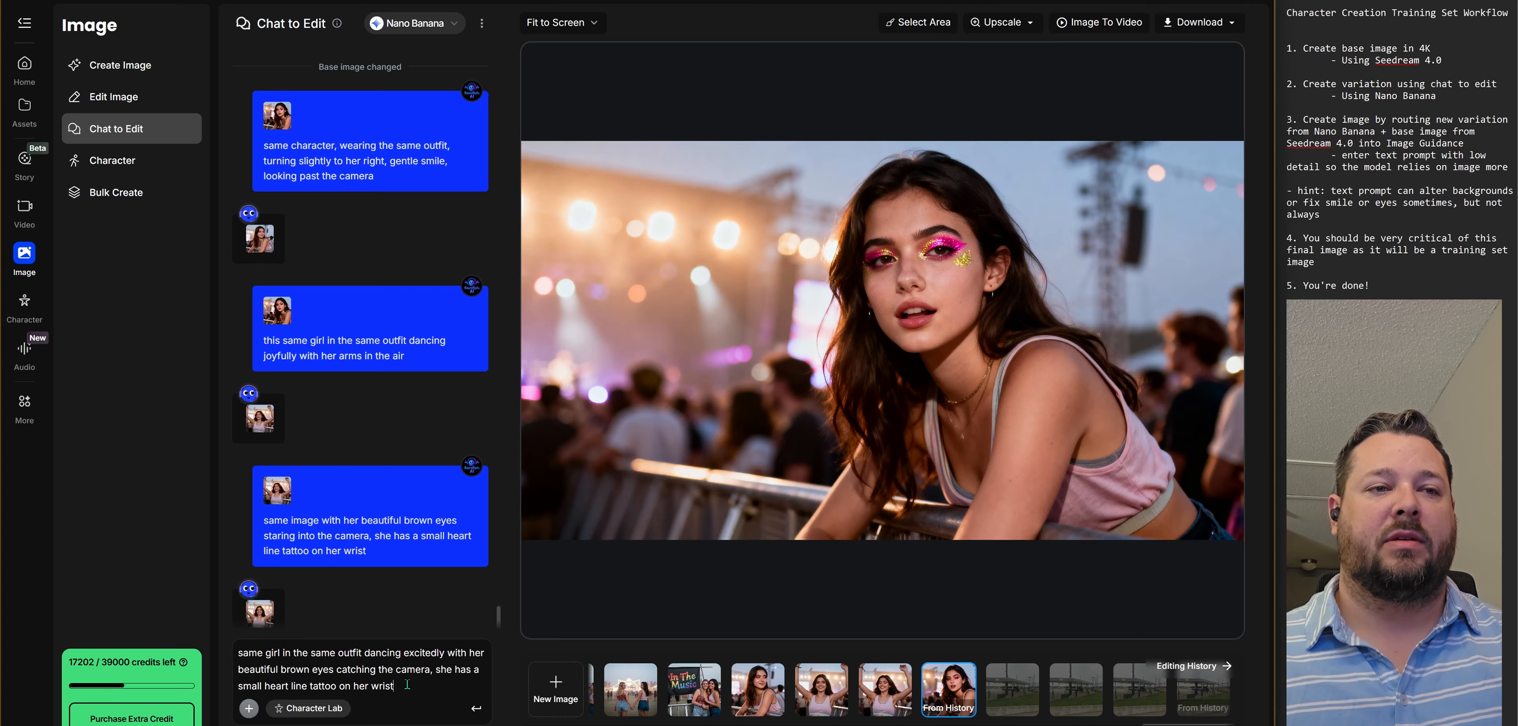
{"action": "left_click", "coordinate": [265, 687]}
{"action": "type", "text": ", she has a small pe"}
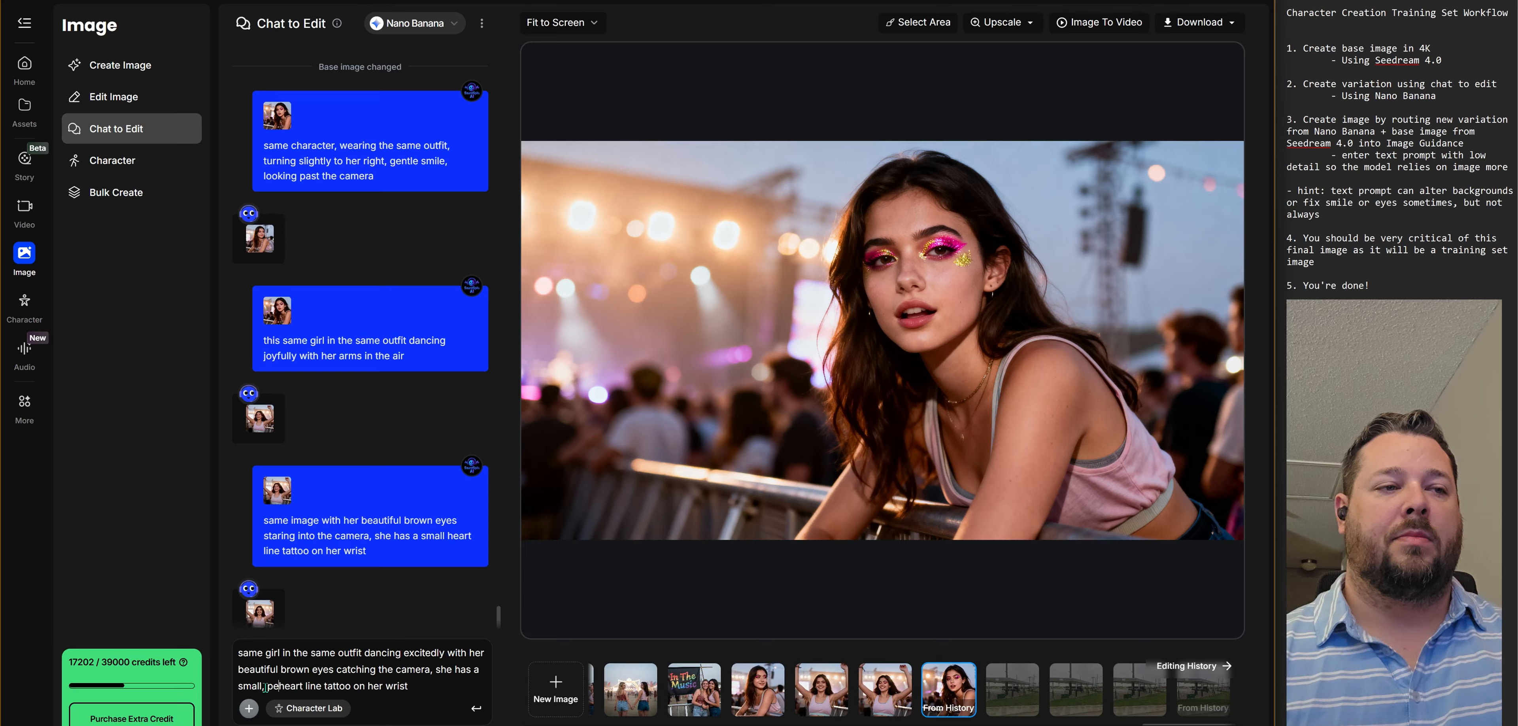
{"action": "type", "text": "rfectly d"}
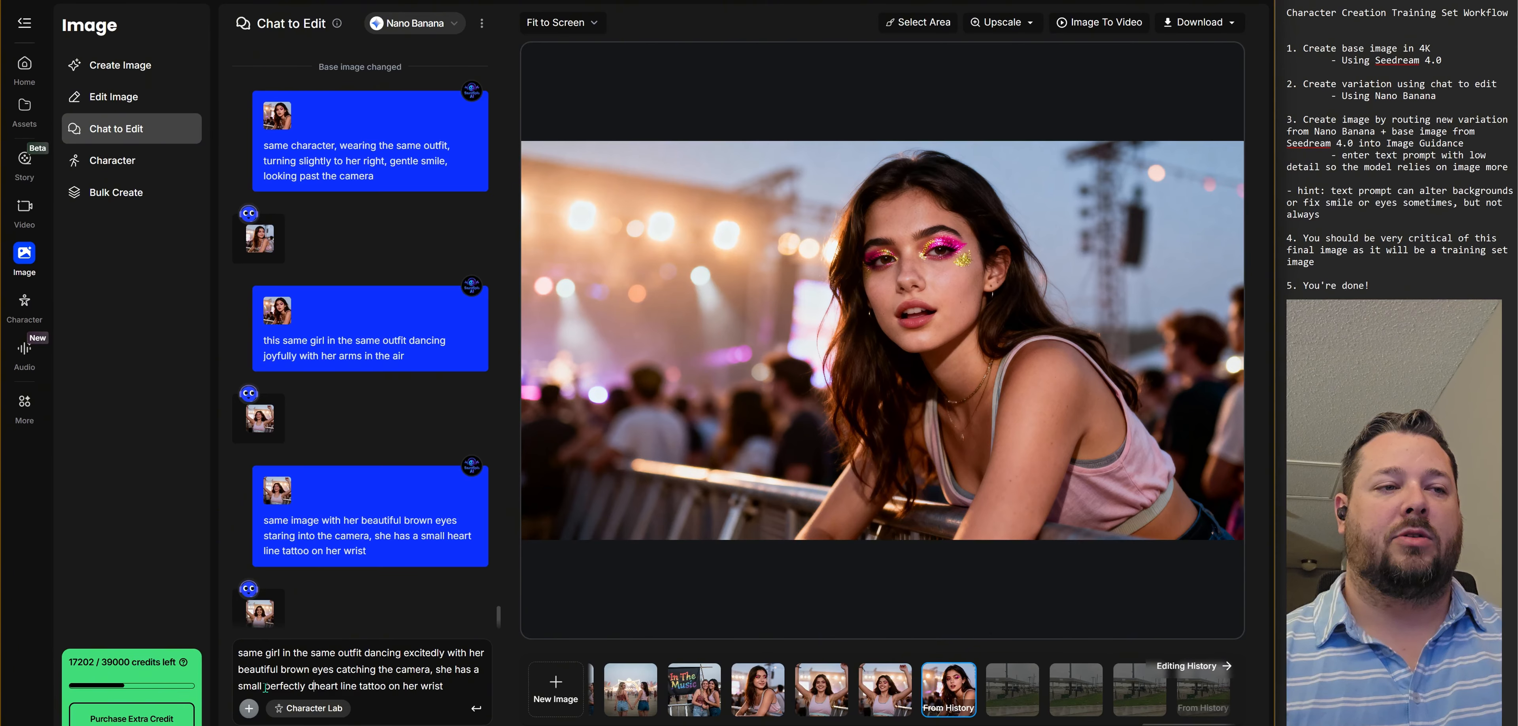
{"action": "type", "text": "rawn"}
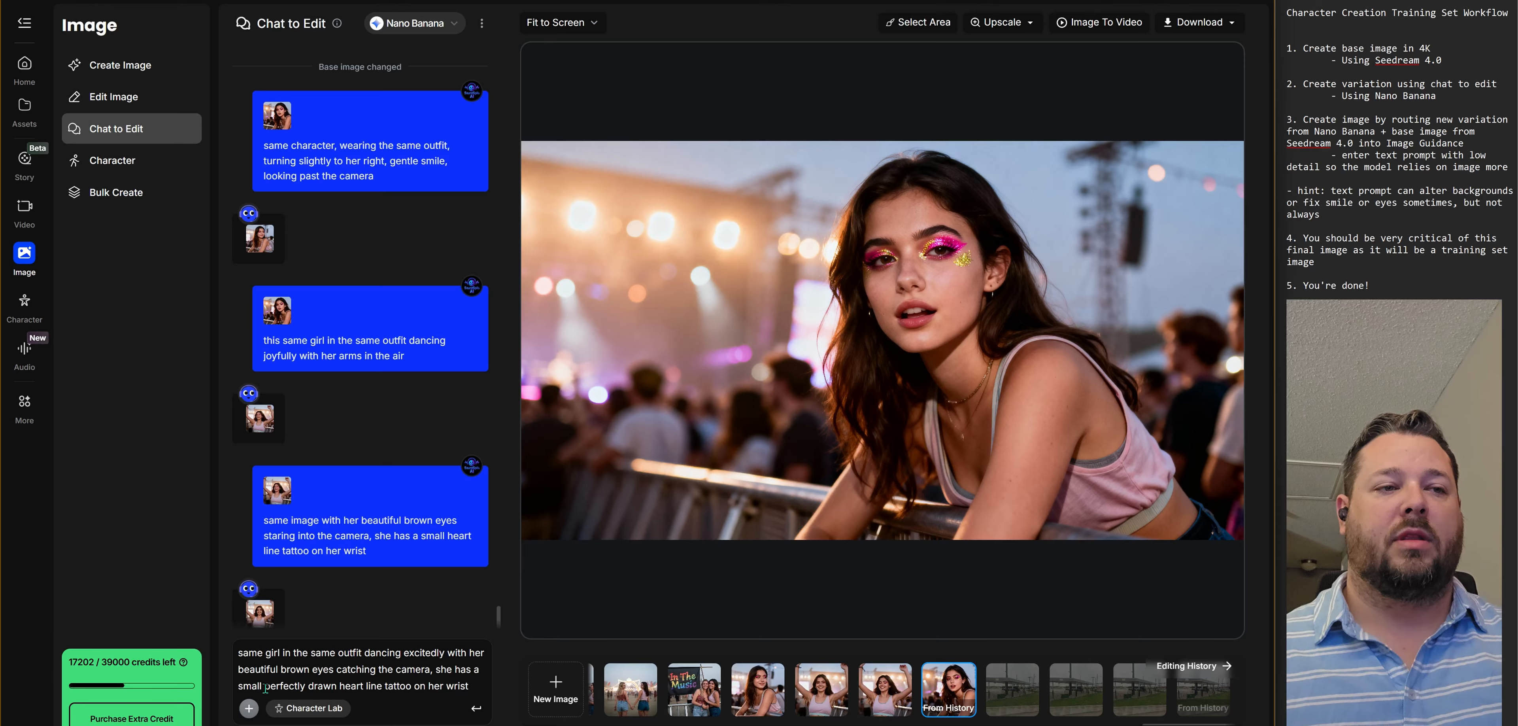
{"action": "left_click", "coordinate": [473, 685]}
{"action": "key", "text": "Return"}
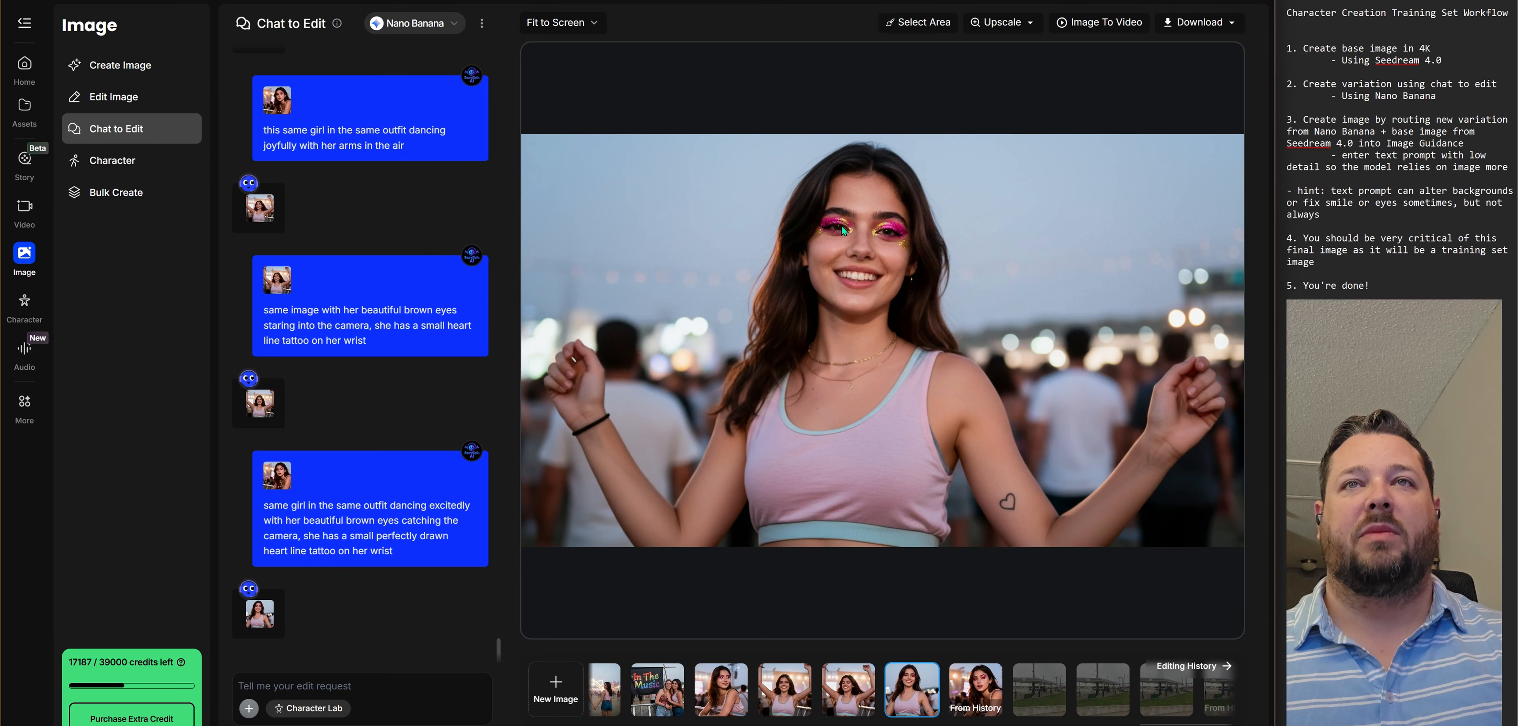
Step: Compare the newly generated dancing variation with the base portrait and both earlier arms-in-the-air variations, ending on the new one
{"action": "left_click", "coordinate": [981, 686]}
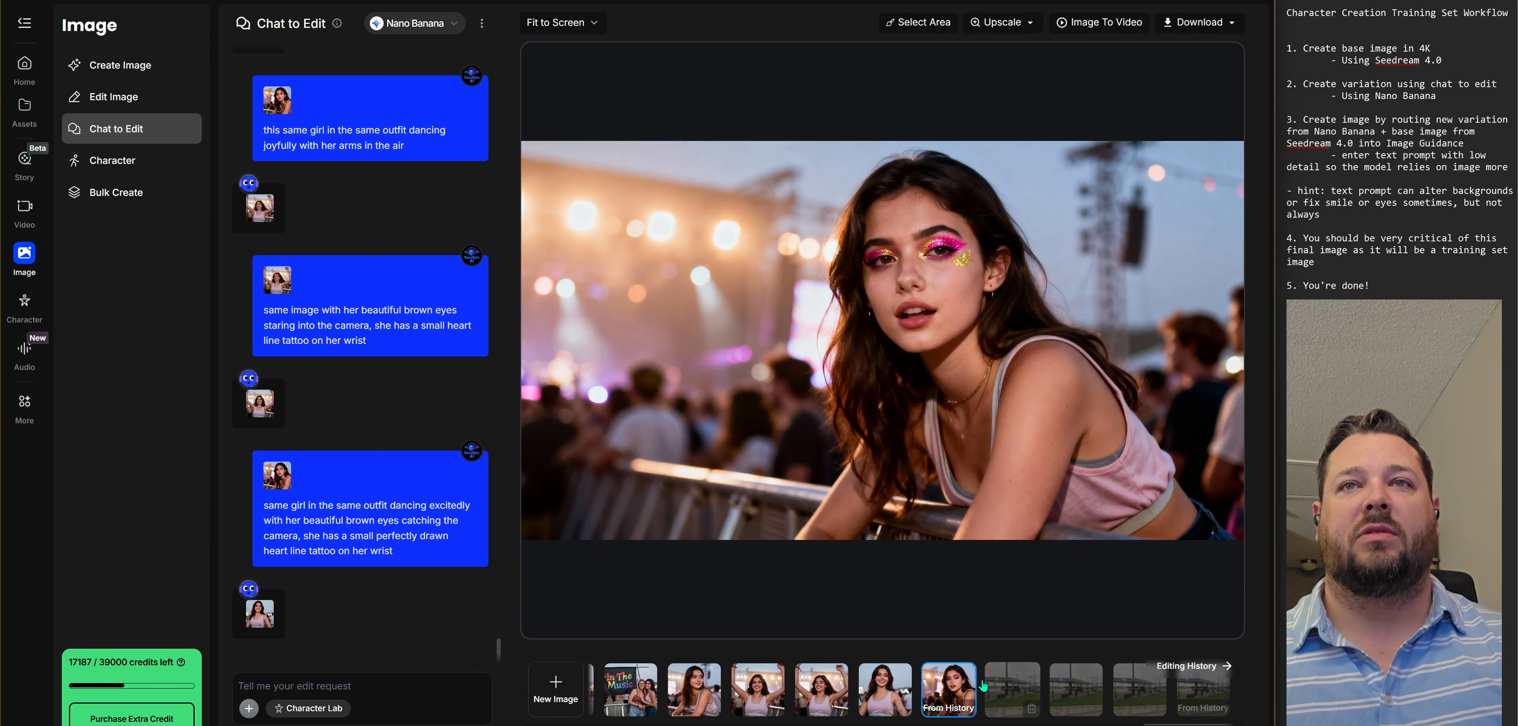
{"action": "left_click", "coordinate": [884, 683]}
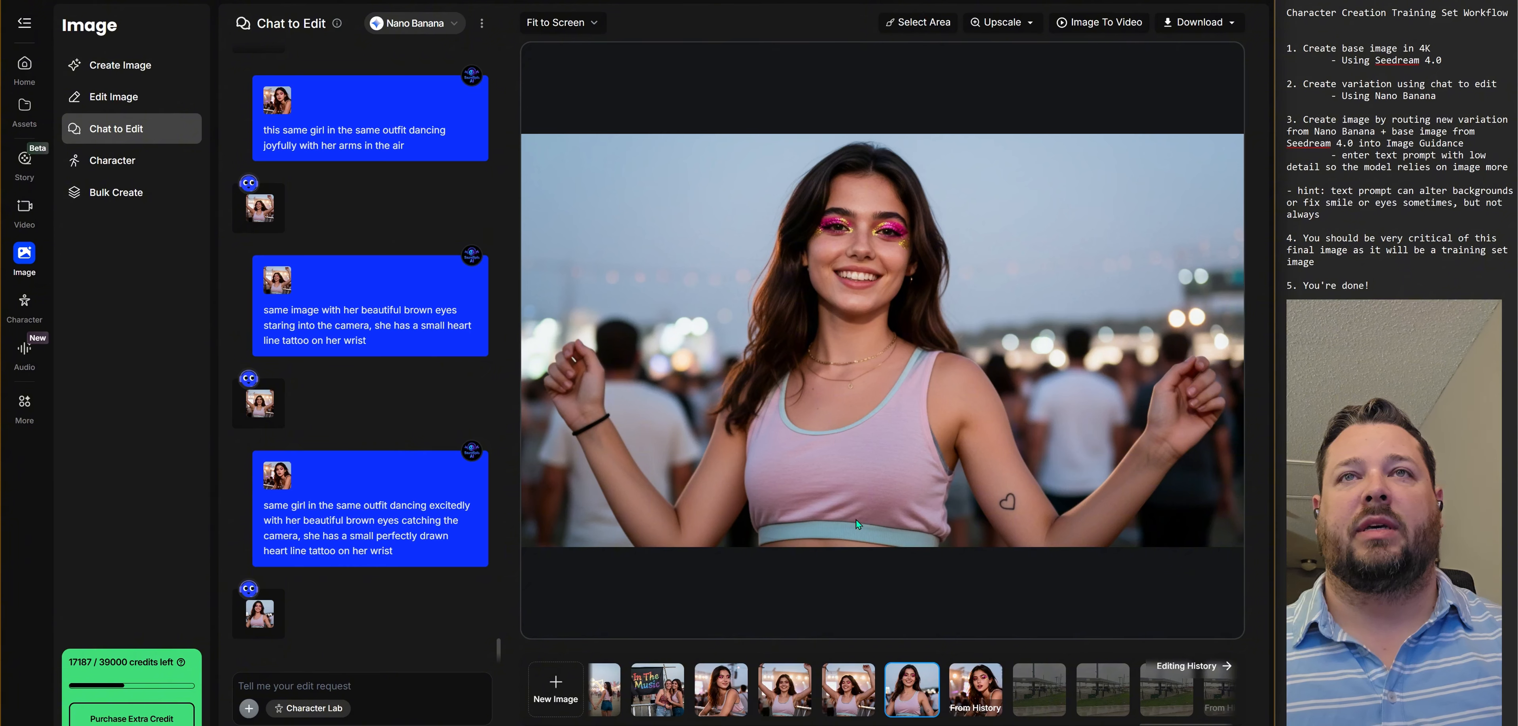
{"action": "left_click", "coordinate": [975, 683]}
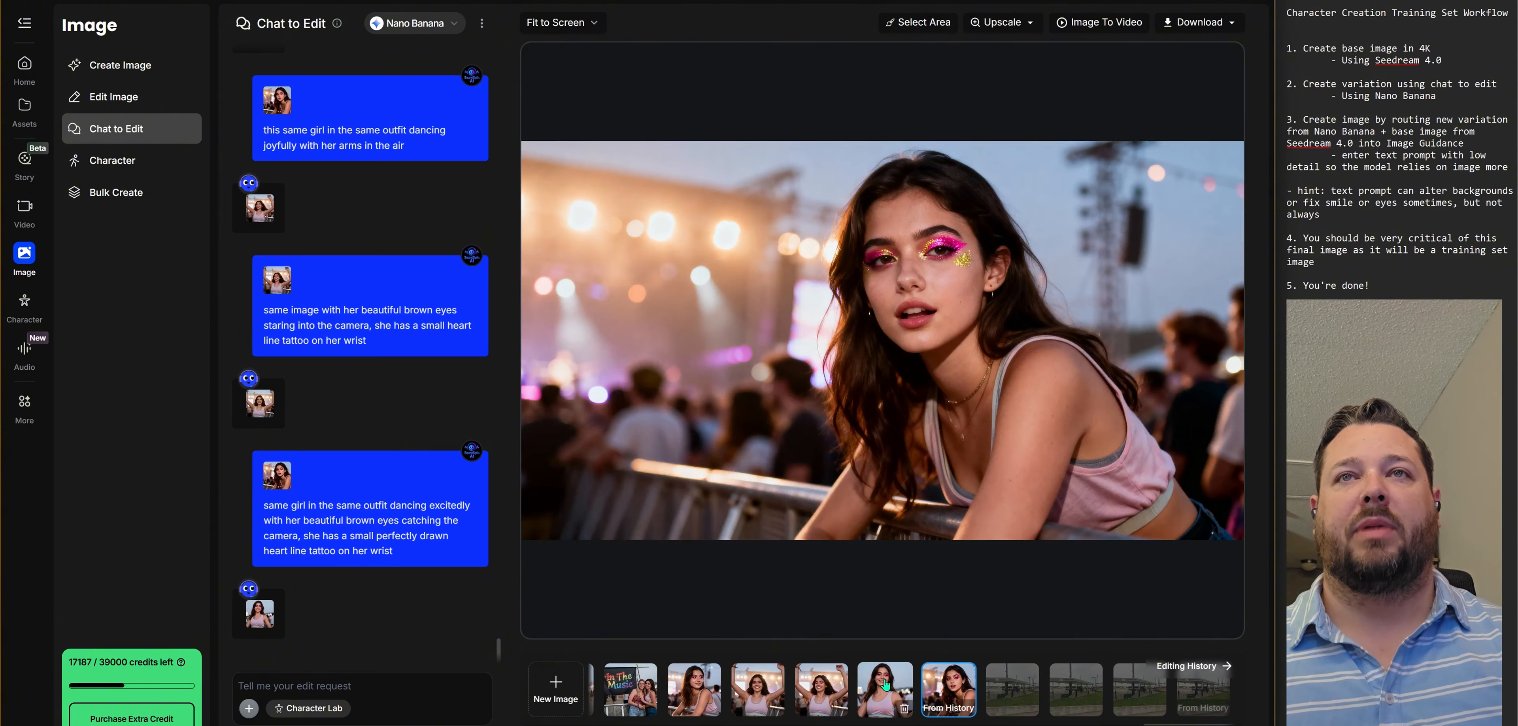
{"action": "left_click", "coordinate": [886, 683]}
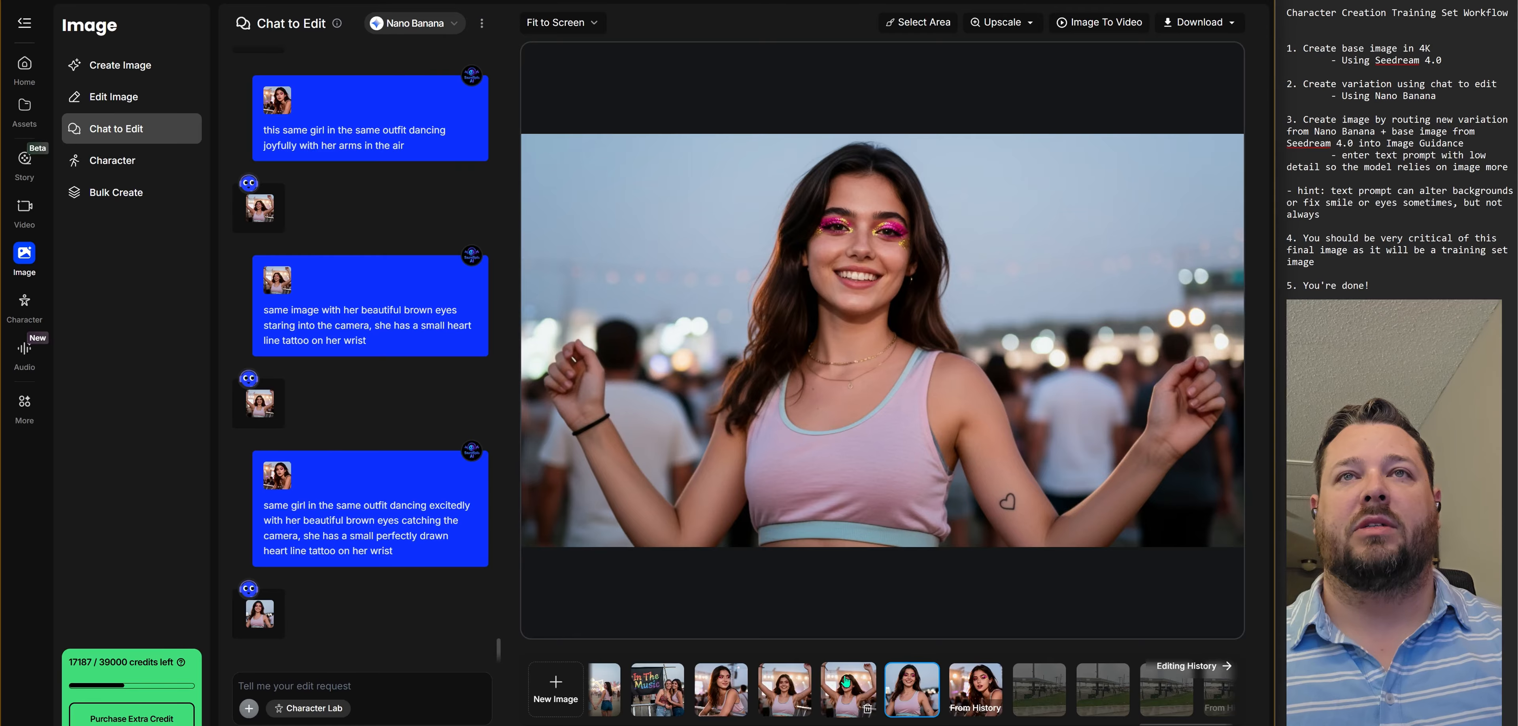
{"action": "left_click", "coordinate": [857, 685]}
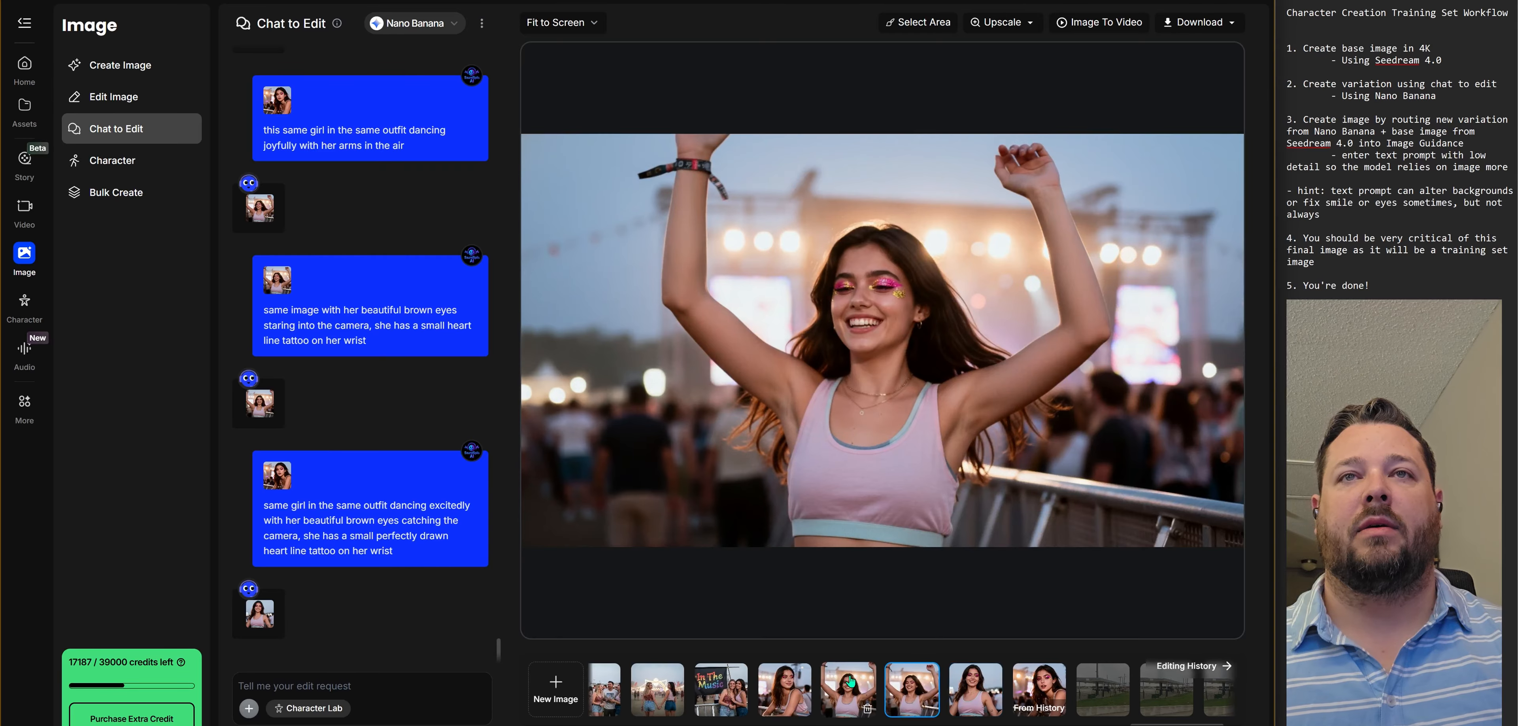
{"action": "left_click", "coordinate": [850, 681]}
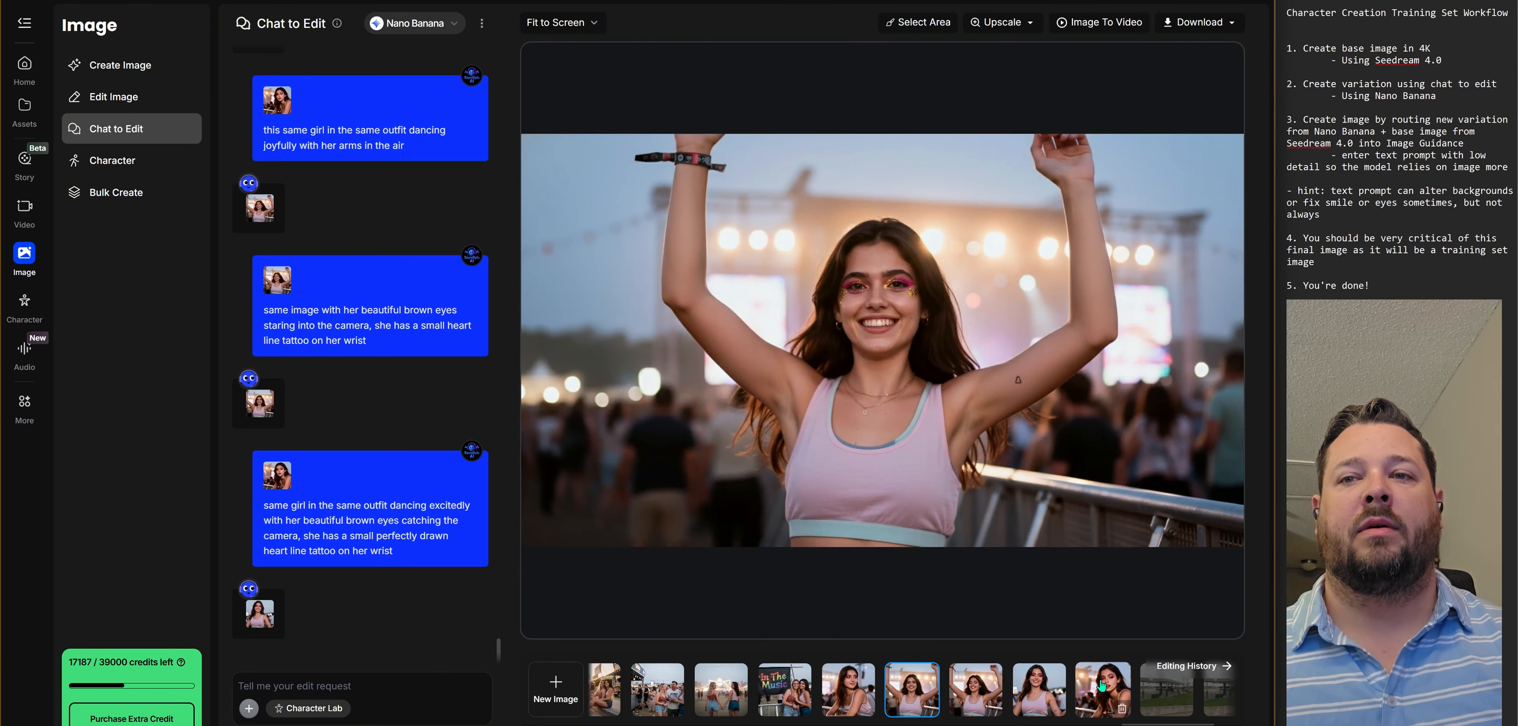
{"action": "left_click", "coordinate": [1026, 685]}
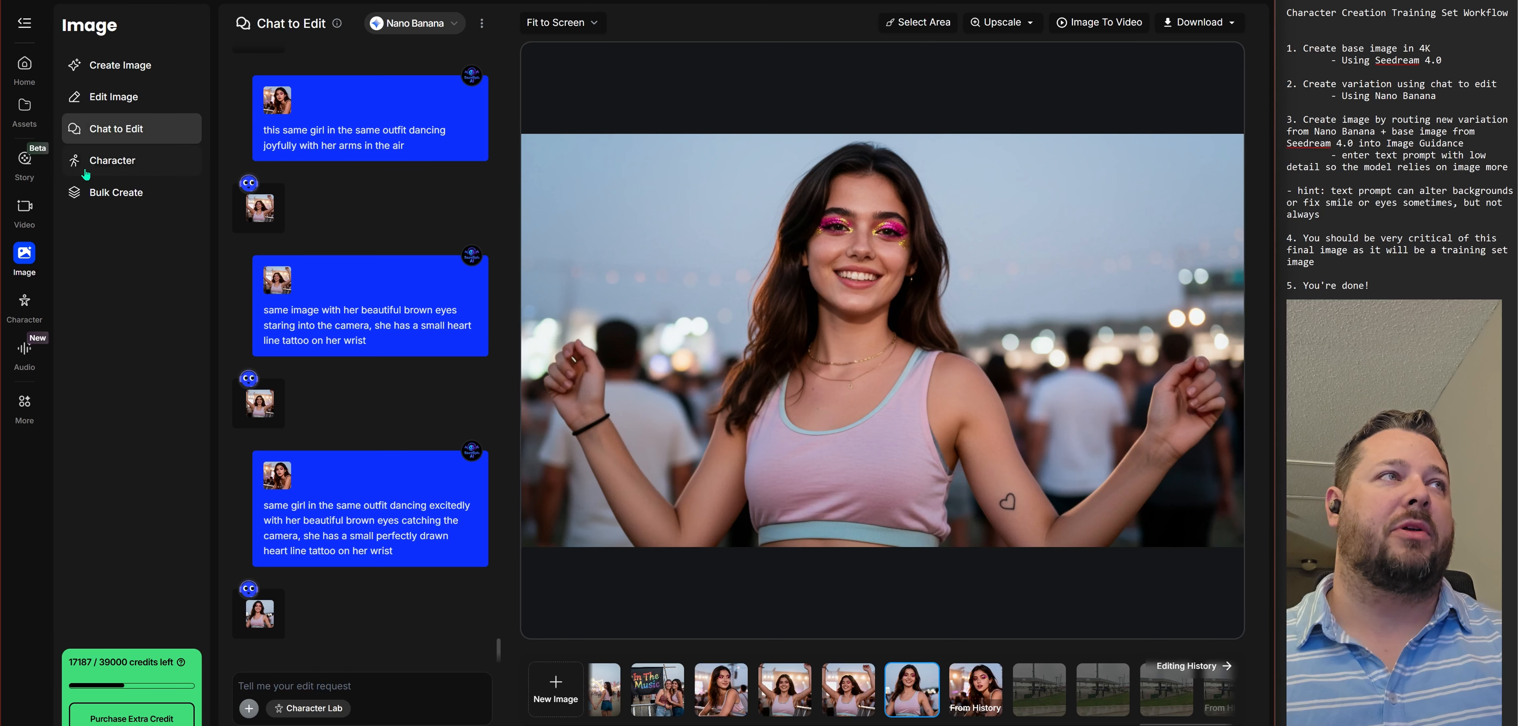
Step: Save the newest dancing variation from the editing history to the ITM - Character 2 album
{"action": "left_click", "coordinate": [16, 260]}
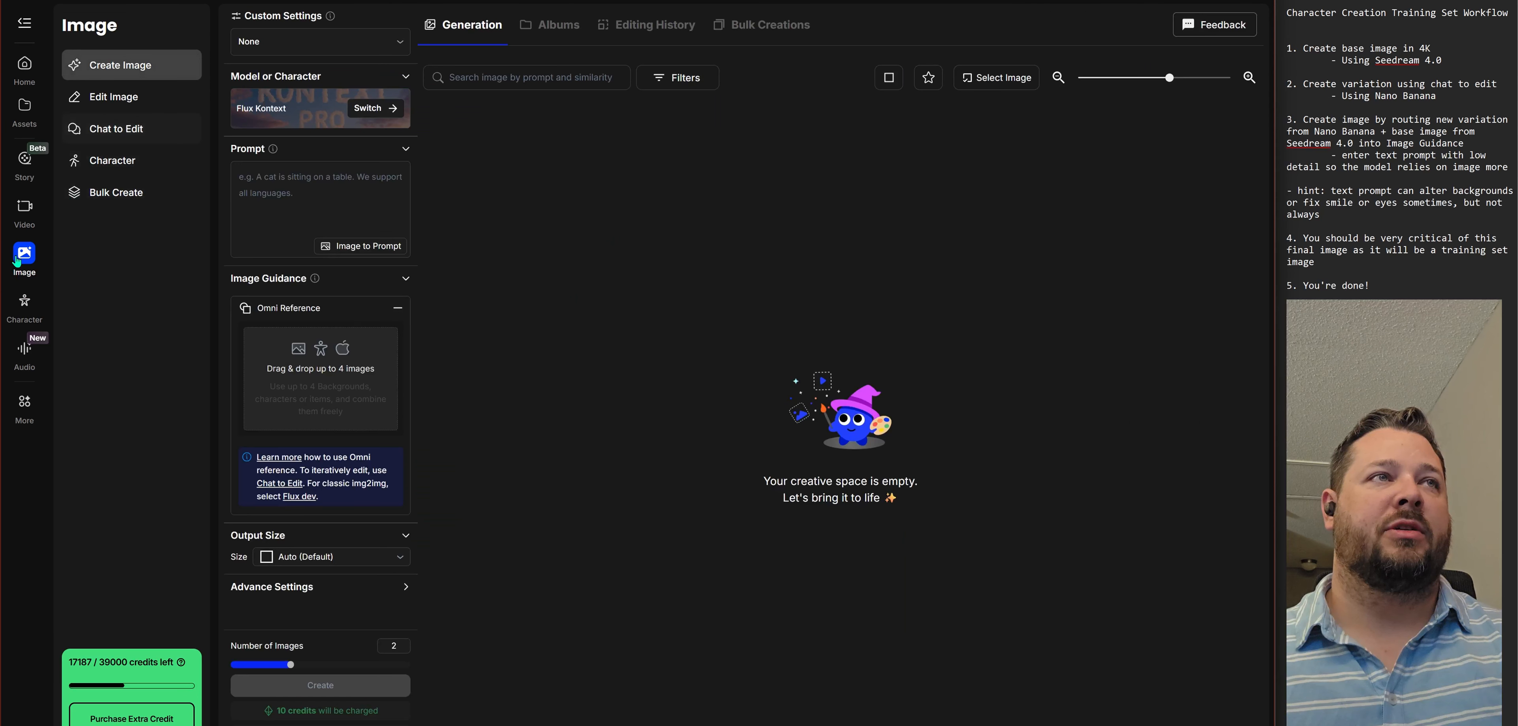
{"action": "left_click", "coordinate": [653, 26]}
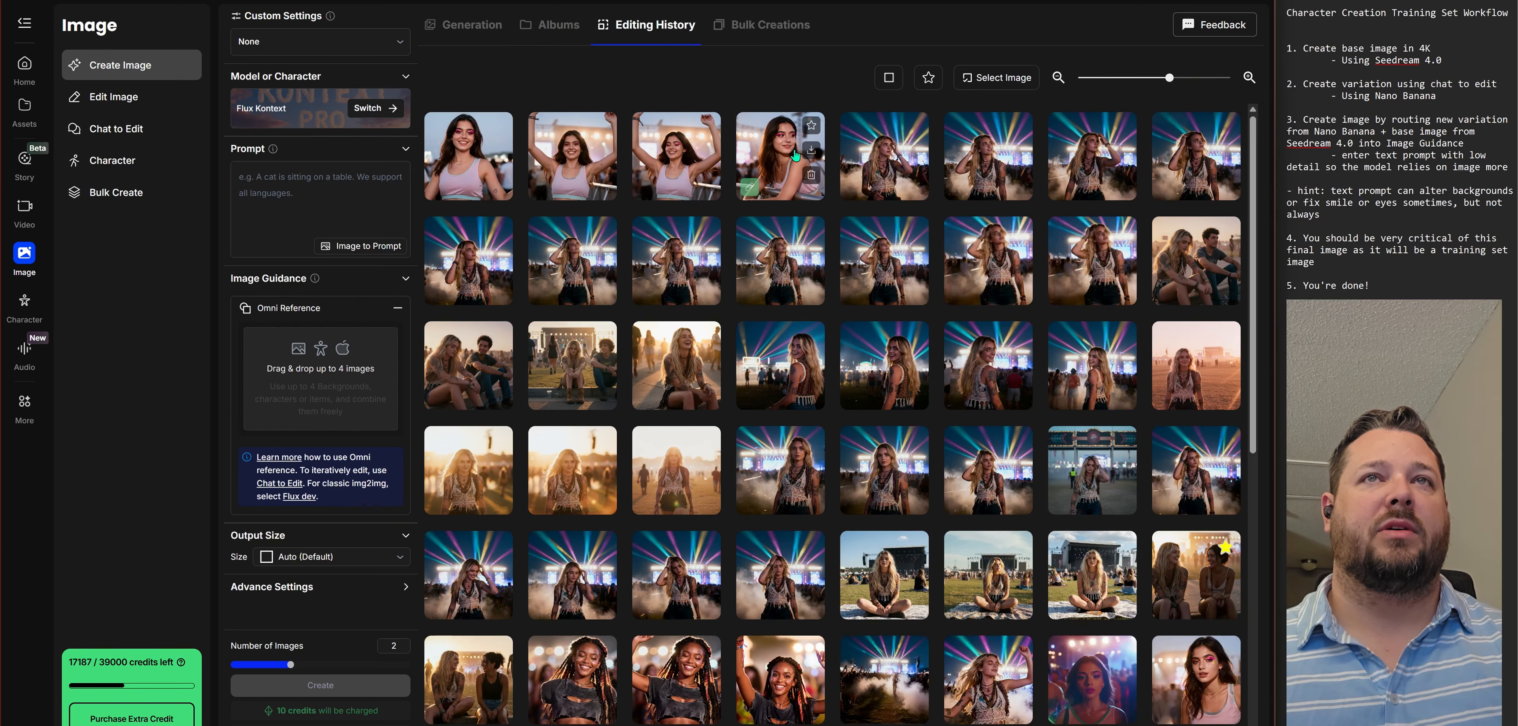
{"action": "left_click", "coordinate": [466, 159]}
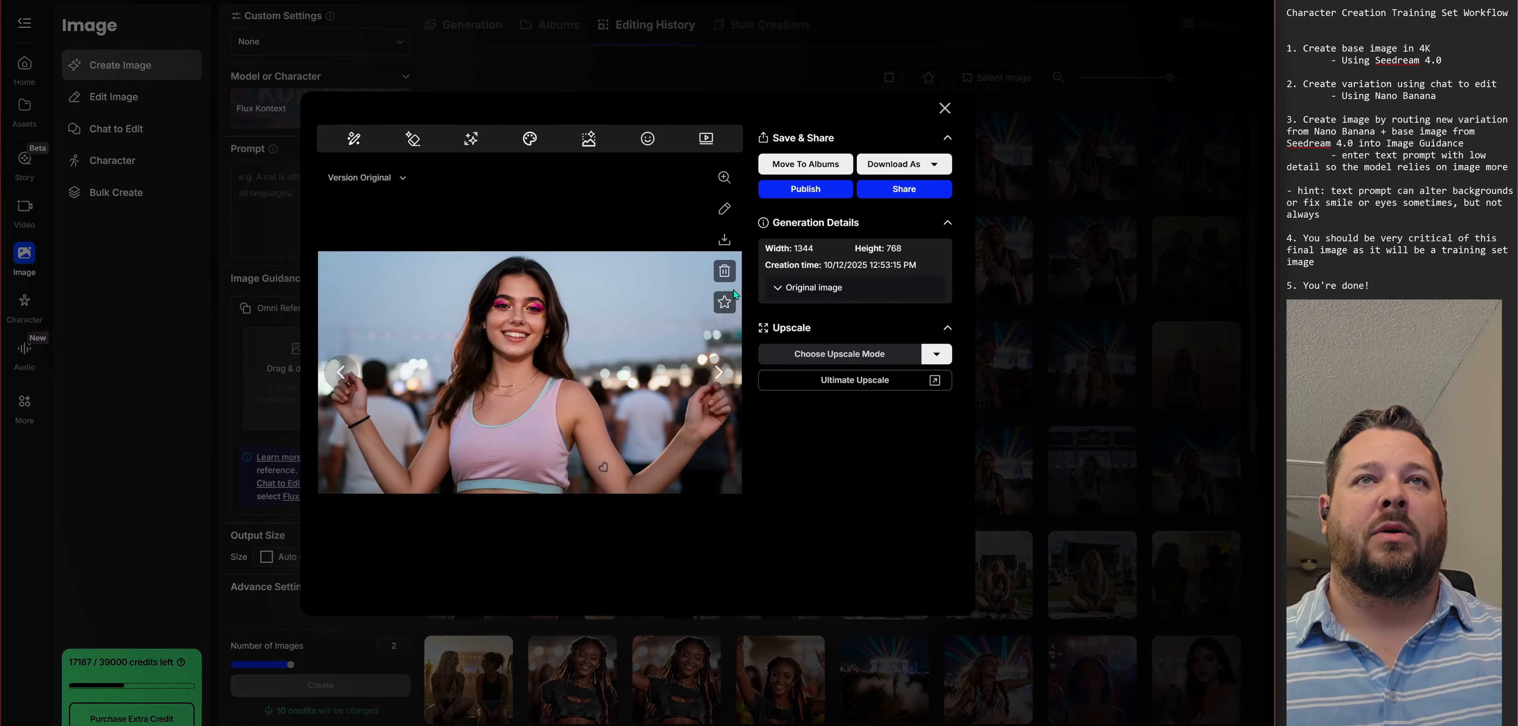
{"action": "left_click", "coordinate": [822, 168]}
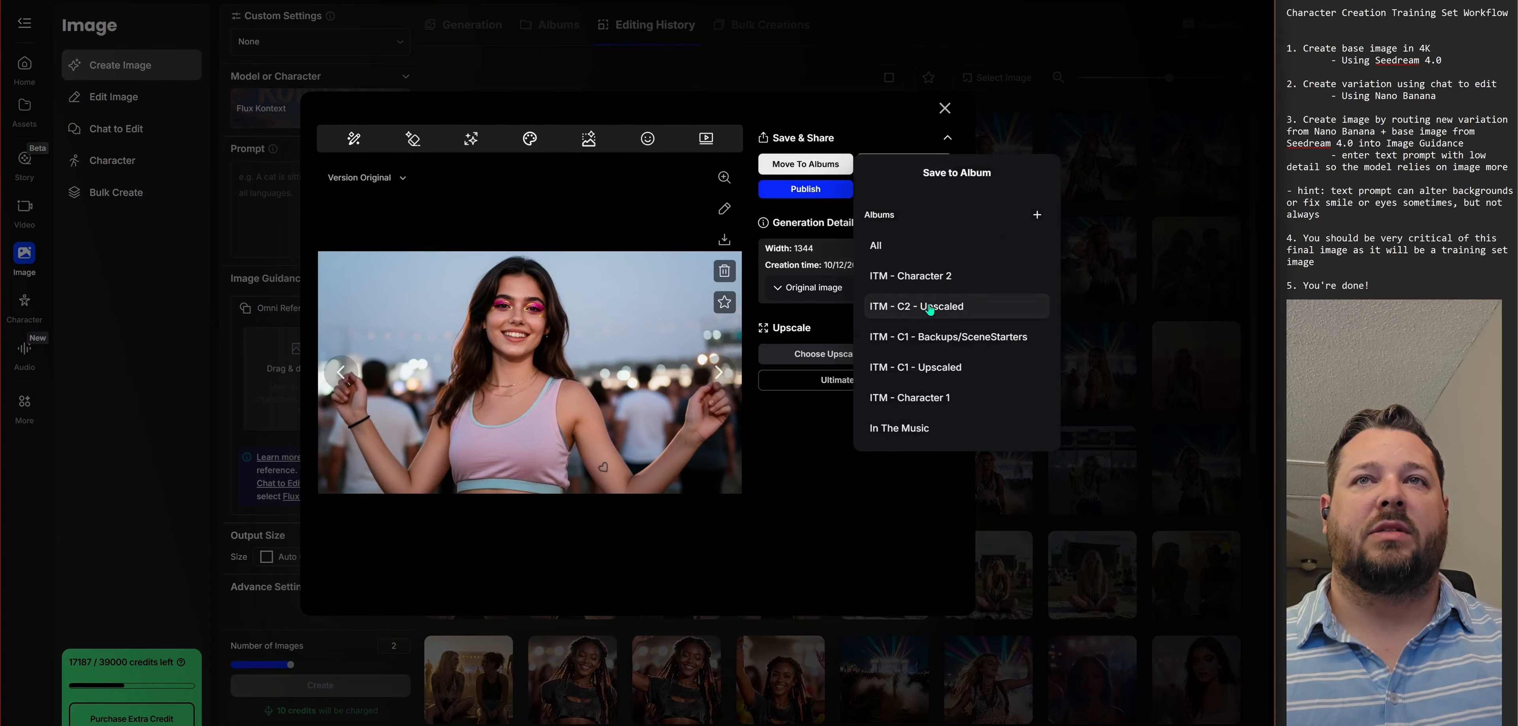
{"action": "left_click", "coordinate": [906, 277]}
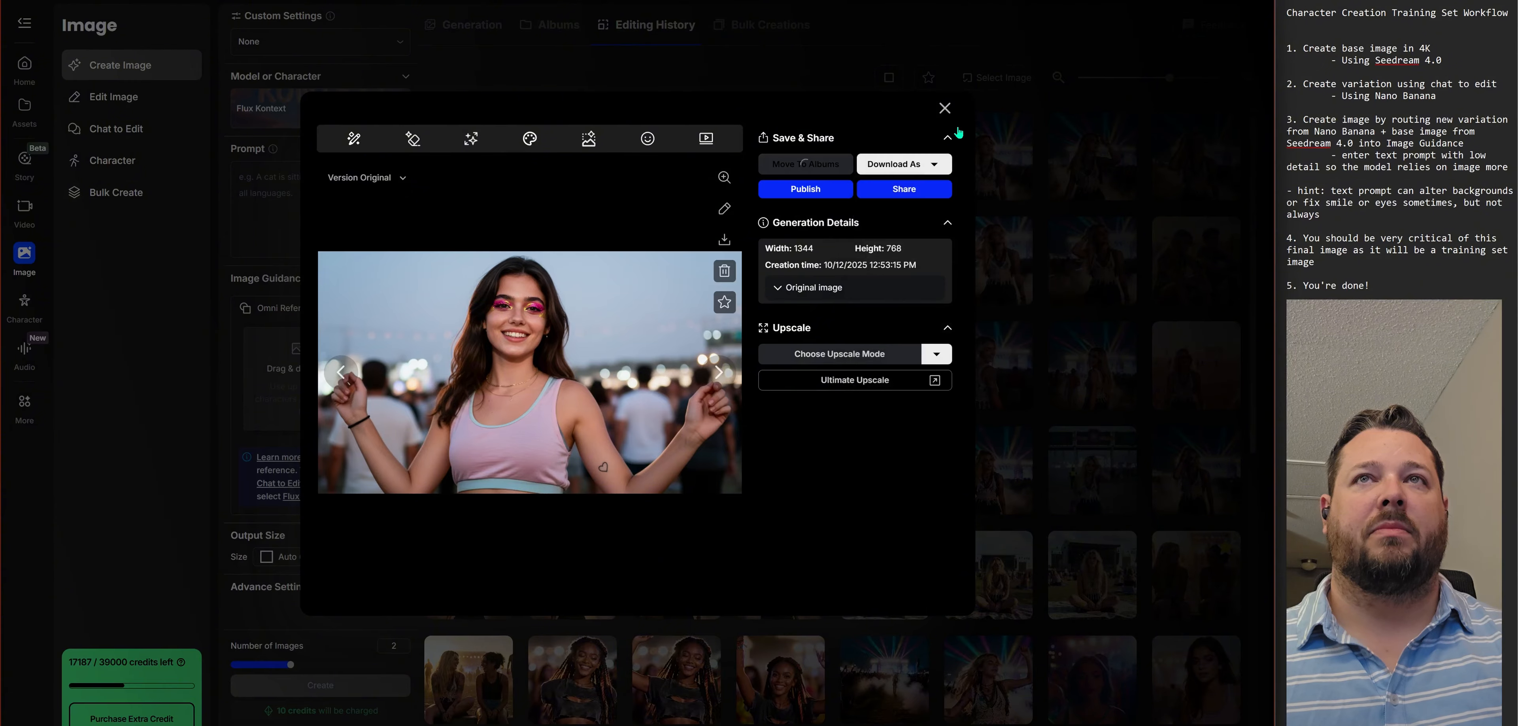
{"action": "left_click", "coordinate": [945, 108]}
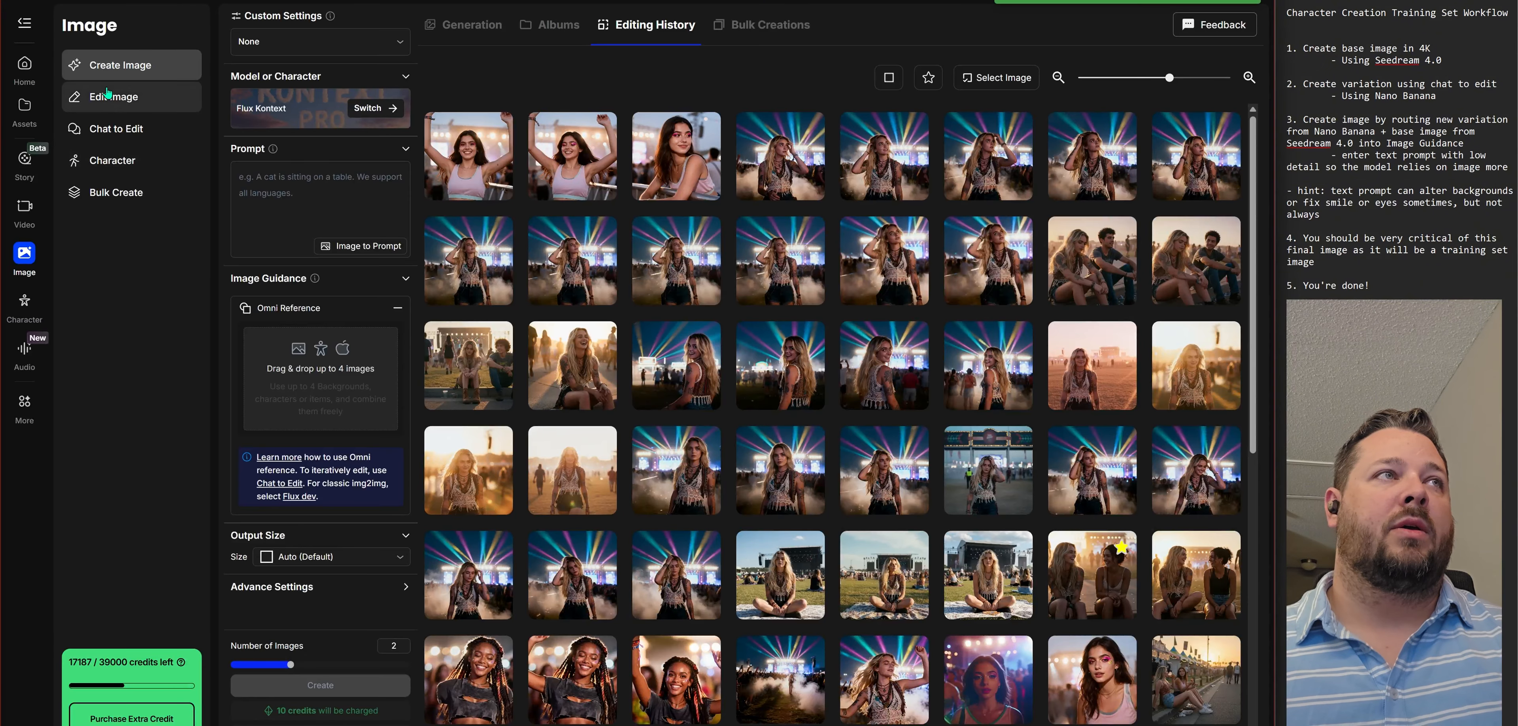
Step: Switch the image model to Seedream 4.0 and add the dancing variation and base portrait from the ITM - Character 2 album as image references
{"action": "left_click", "coordinate": [331, 113]}
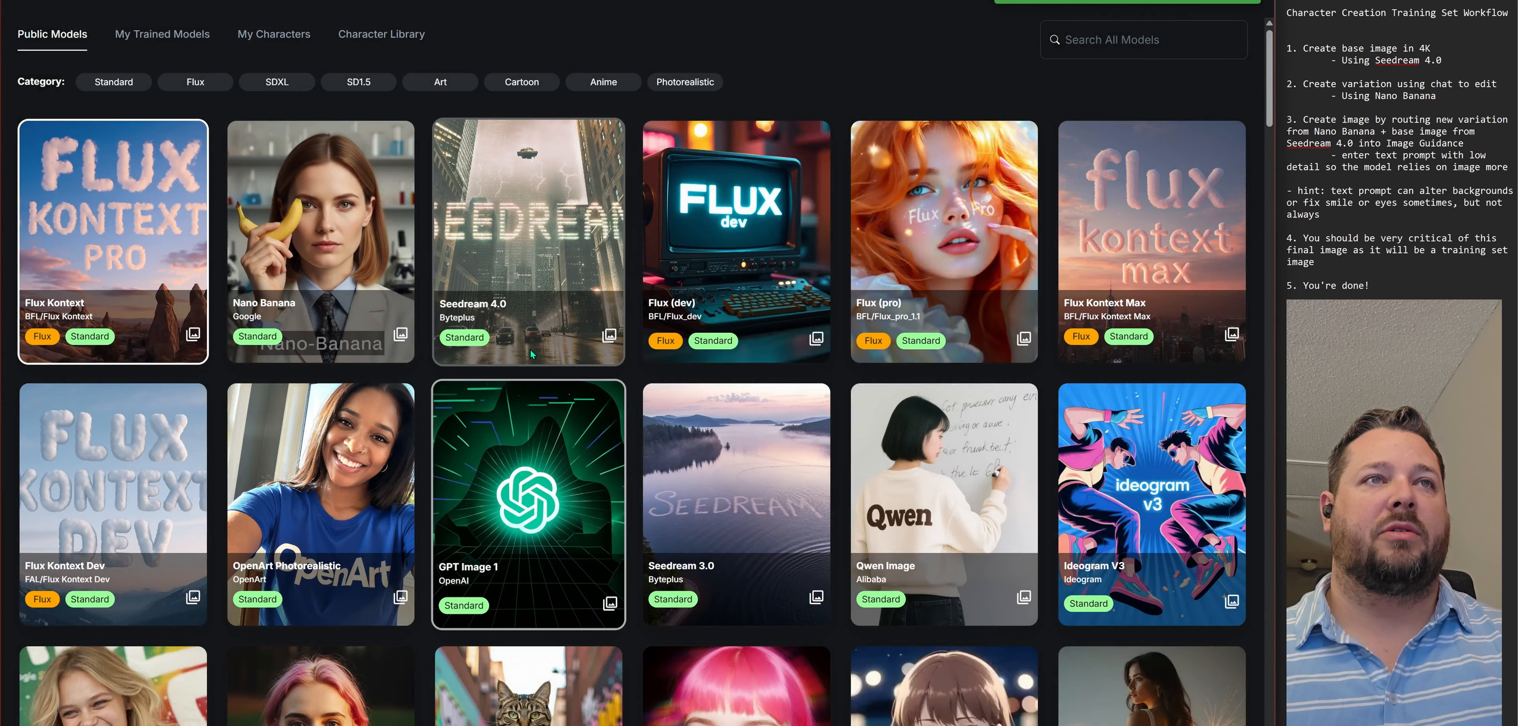
{"action": "left_click", "coordinate": [542, 265]}
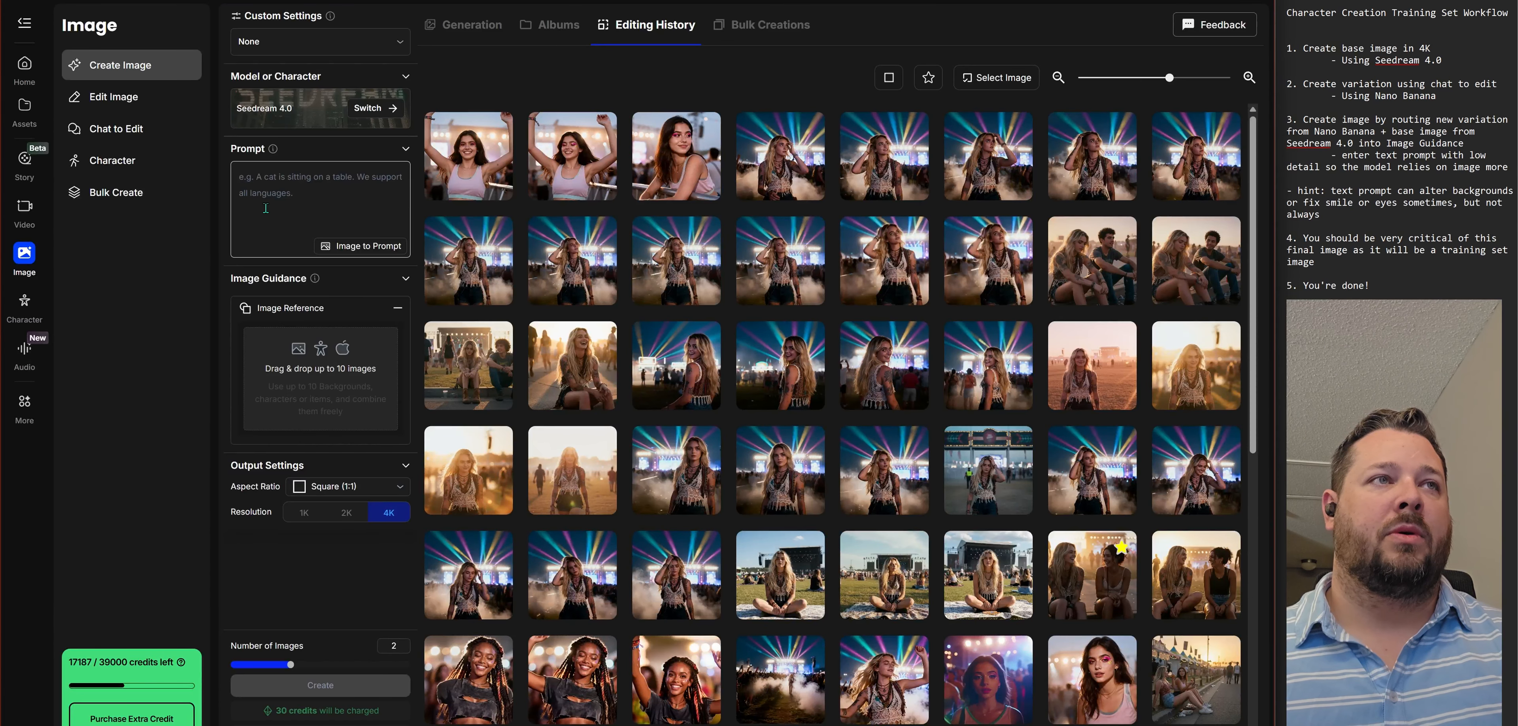
{"action": "left_click", "coordinate": [339, 341]}
{"action": "left_click", "coordinate": [346, 373]}
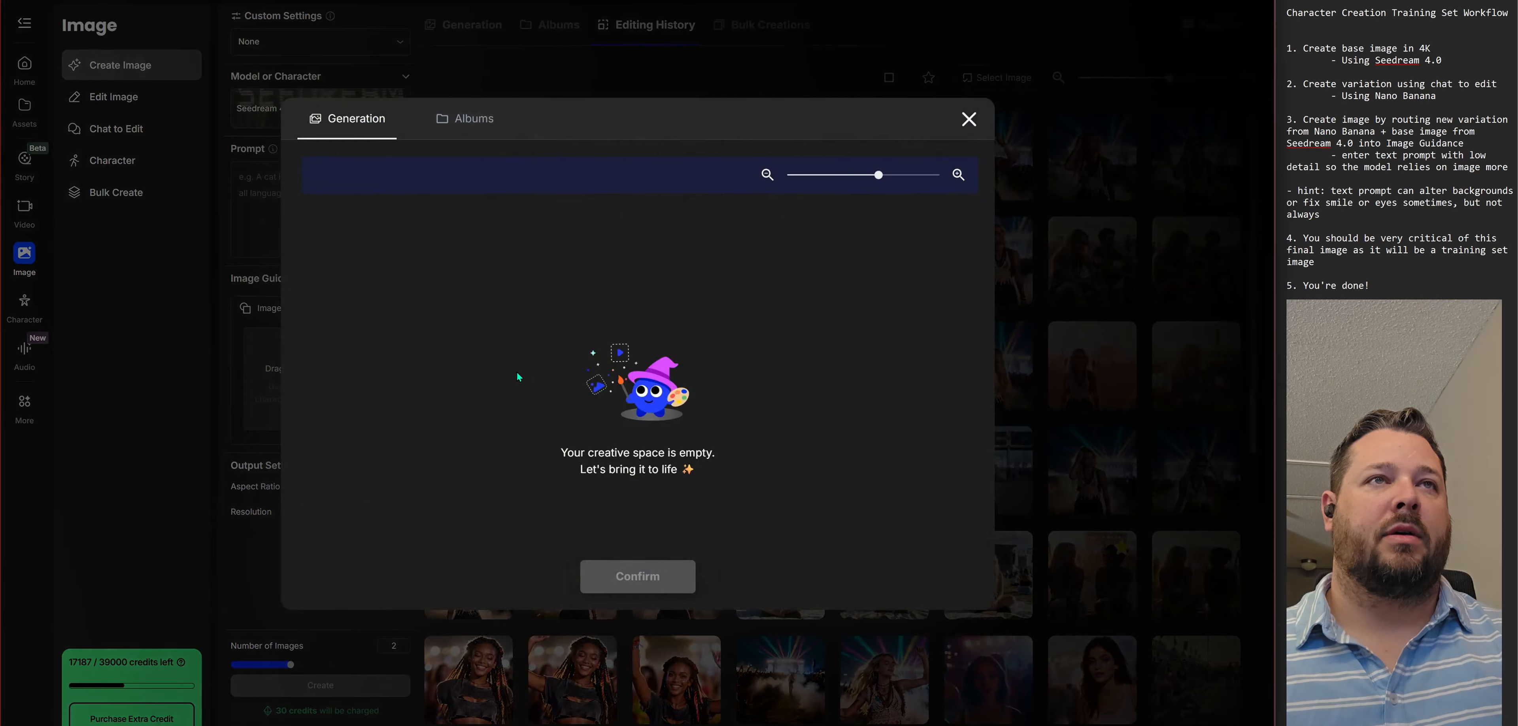
{"action": "left_click", "coordinate": [464, 118]}
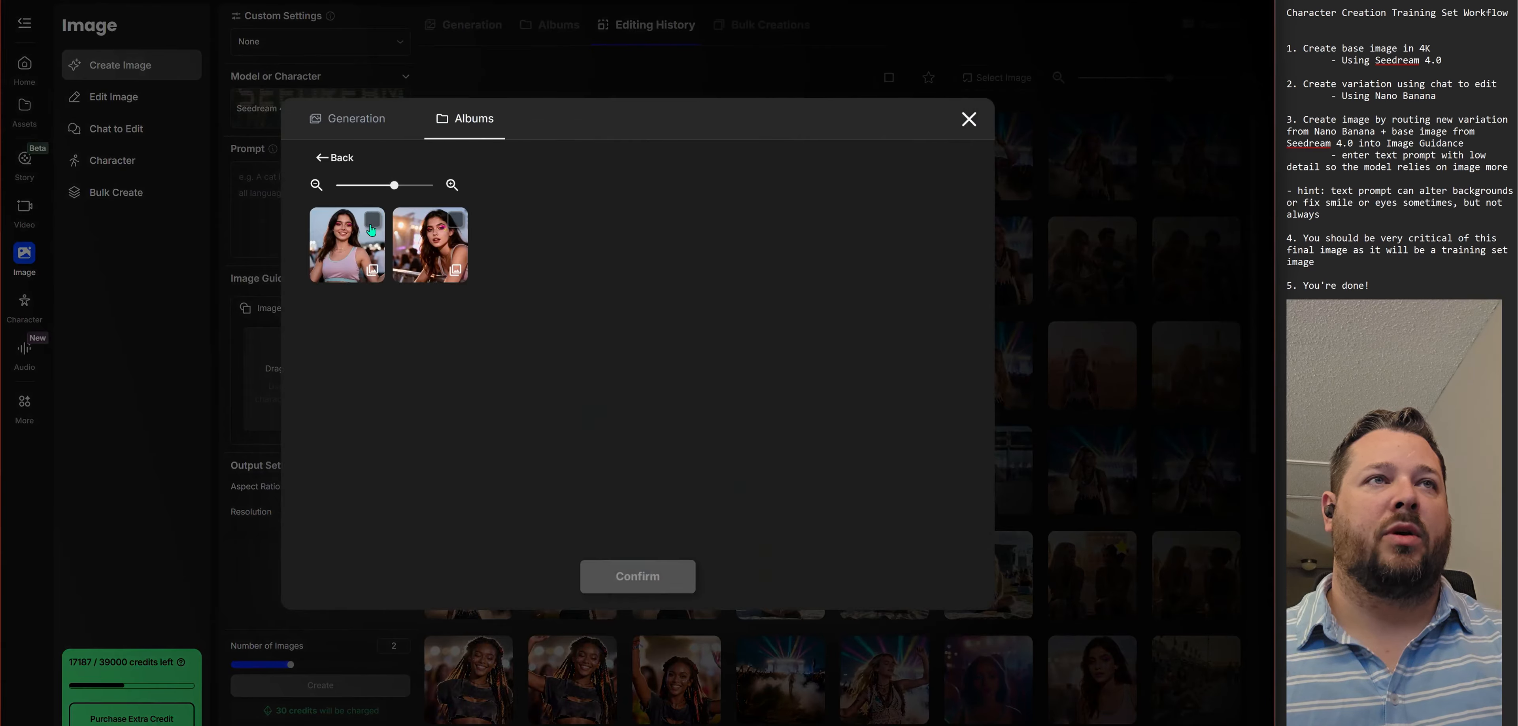
{"action": "left_click", "coordinate": [372, 234]}
{"action": "left_click", "coordinate": [449, 230]}
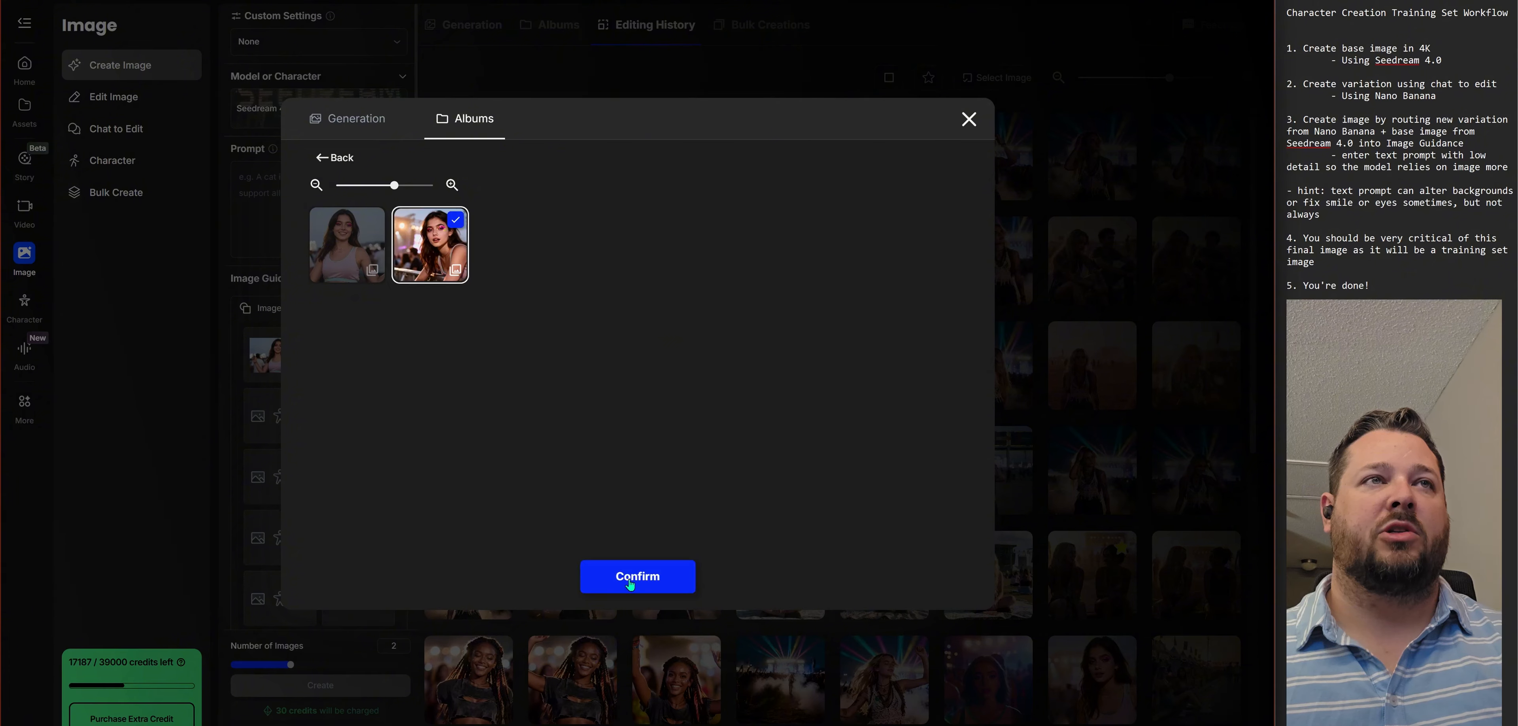
{"action": "left_click", "coordinate": [630, 583]}
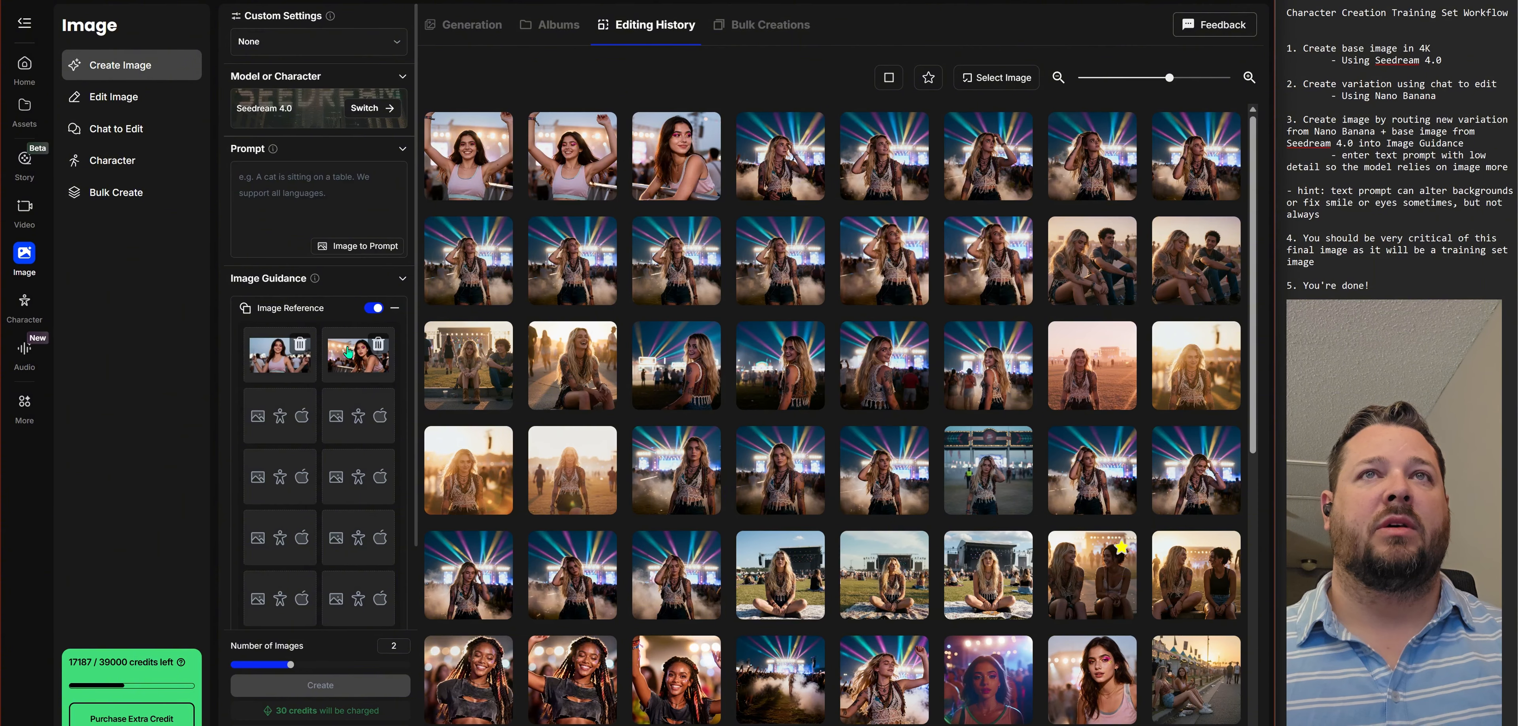
Step: Look through the ITM - C1 - Upscaled and ITM - C1 - Backups/SceneStarters albums and the album overview for a background scene
{"action": "left_click", "coordinate": [556, 35]}
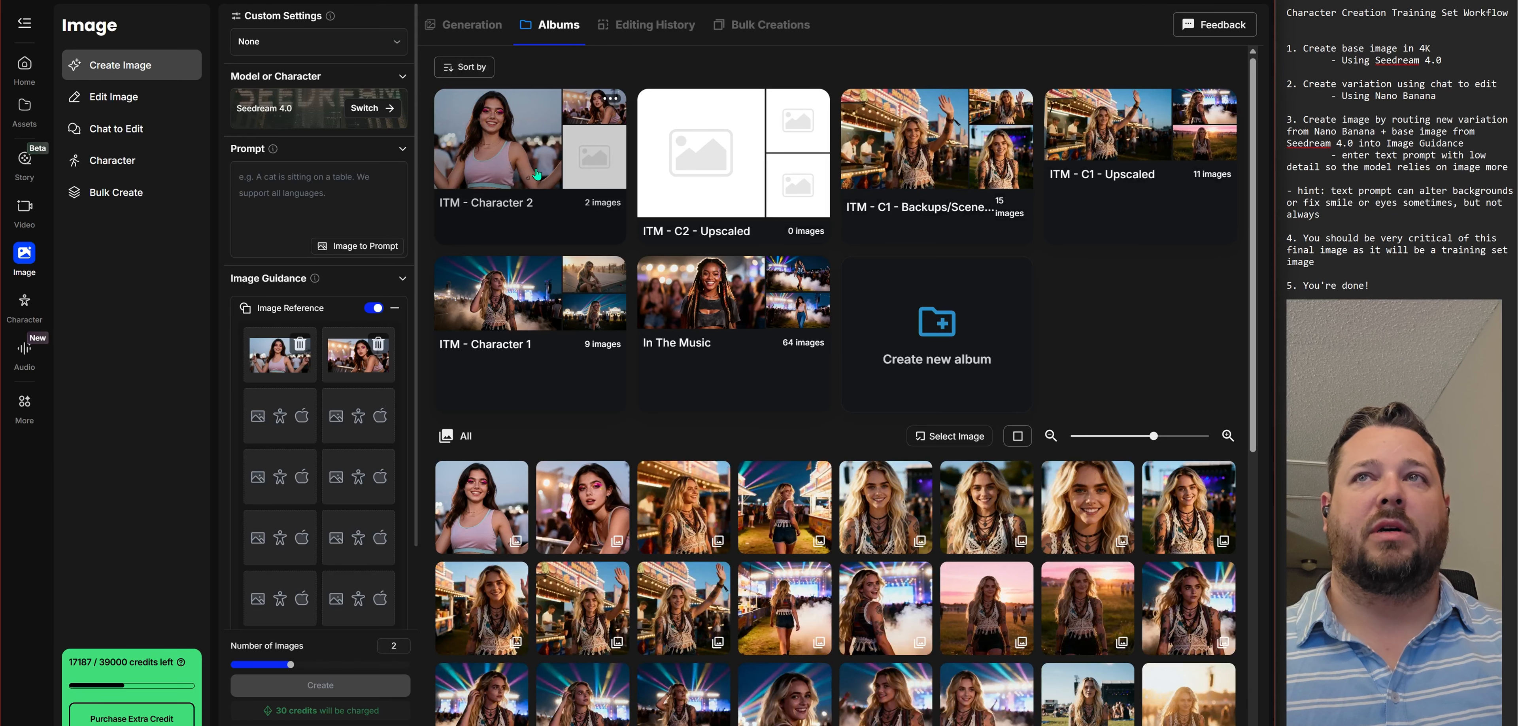
{"action": "left_click", "coordinate": [1117, 135]}
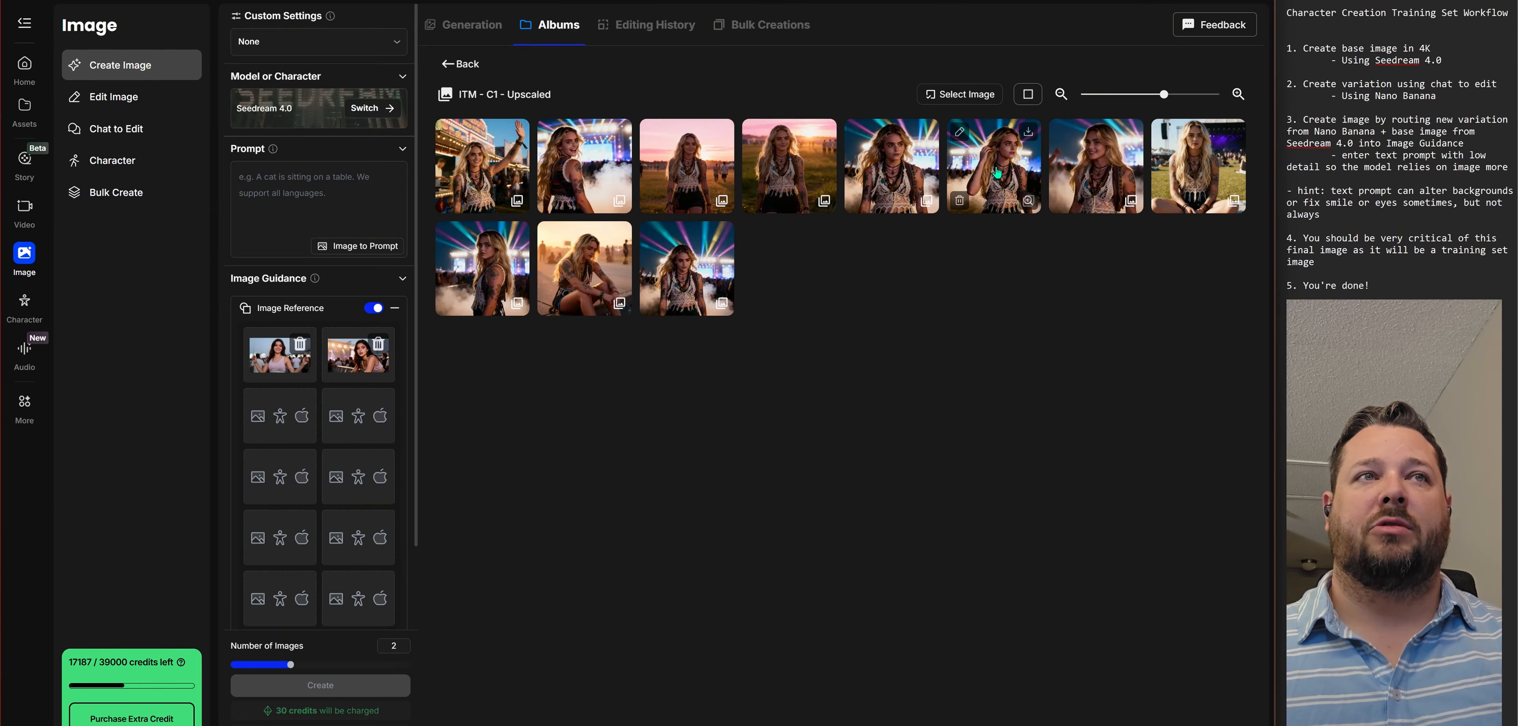
{"action": "left_click", "coordinate": [288, 419]}
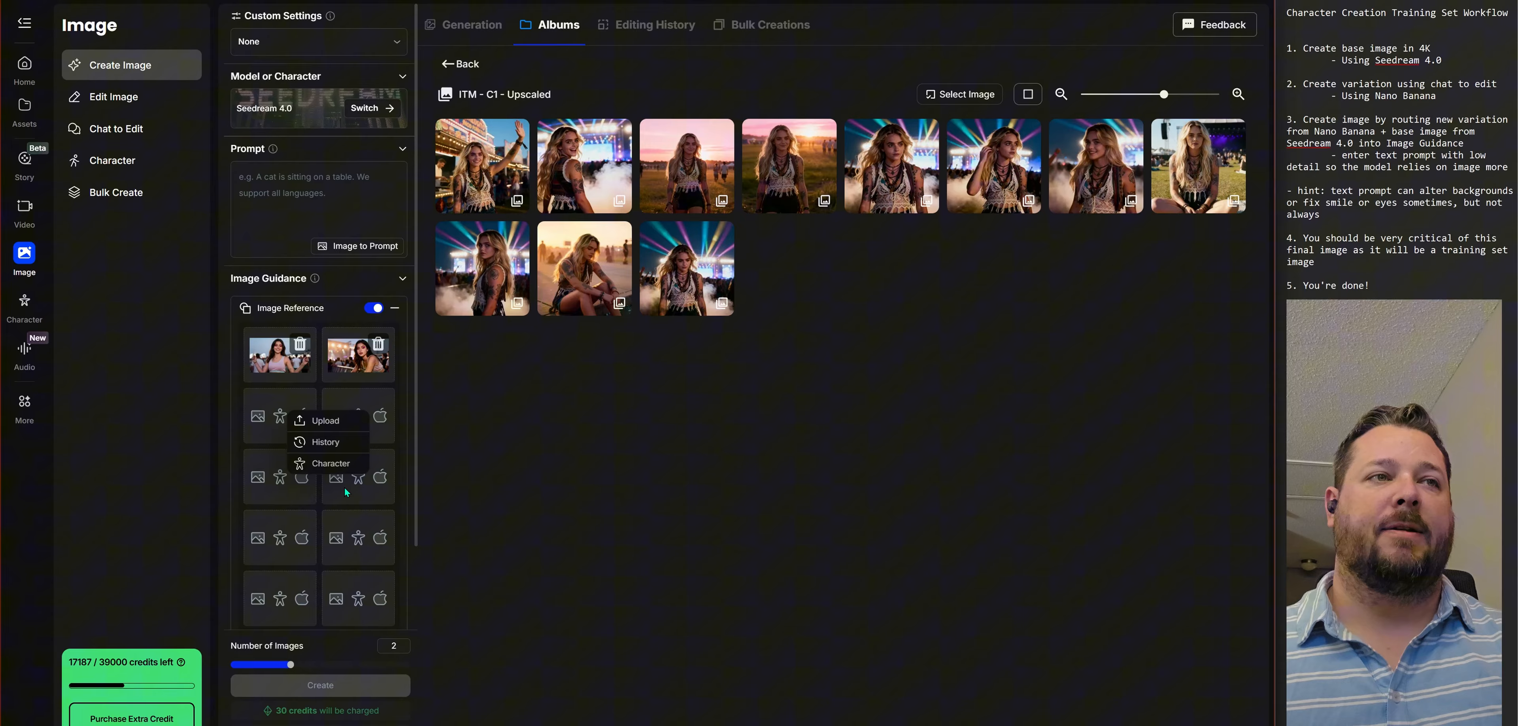
{"action": "left_click", "coordinate": [346, 448]}
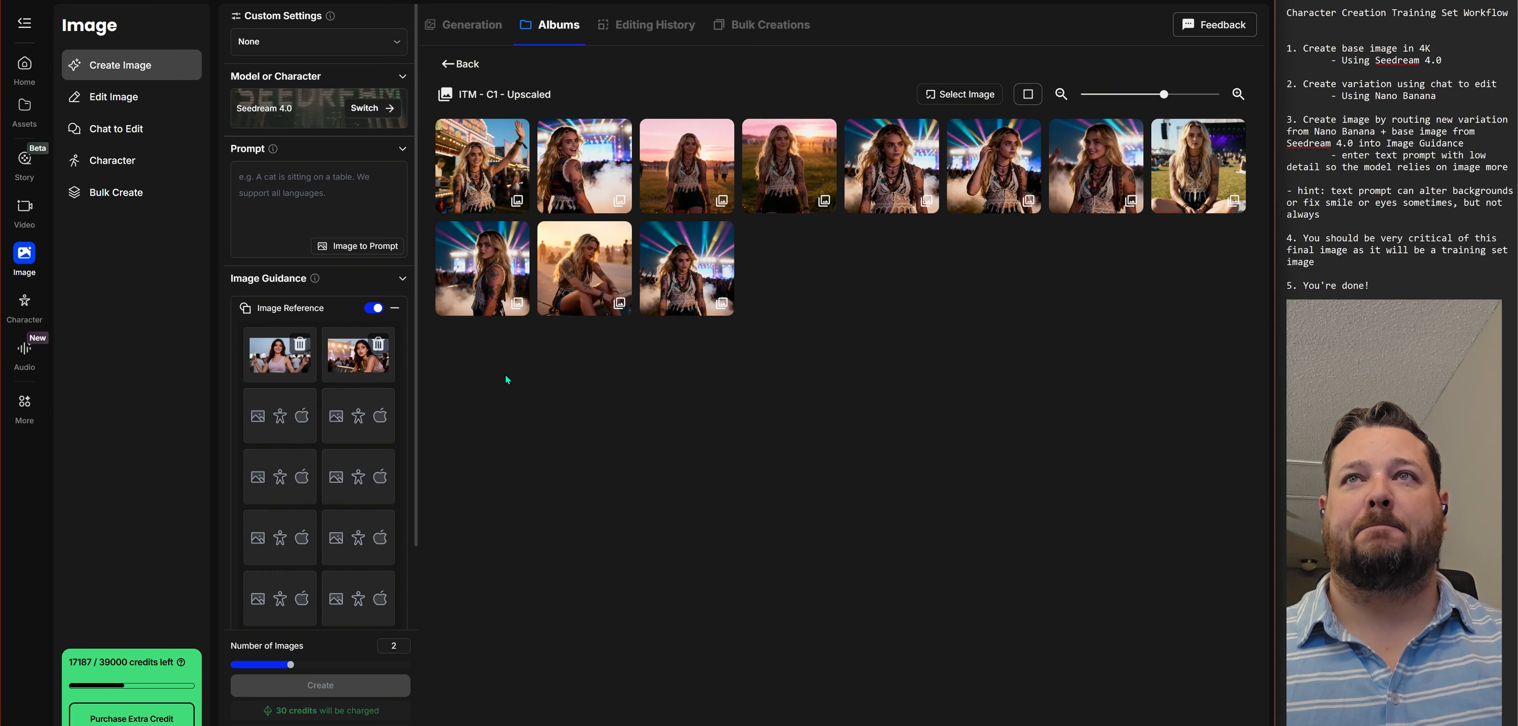
{"action": "left_click", "coordinate": [460, 64]}
{"action": "left_click", "coordinate": [994, 265]}
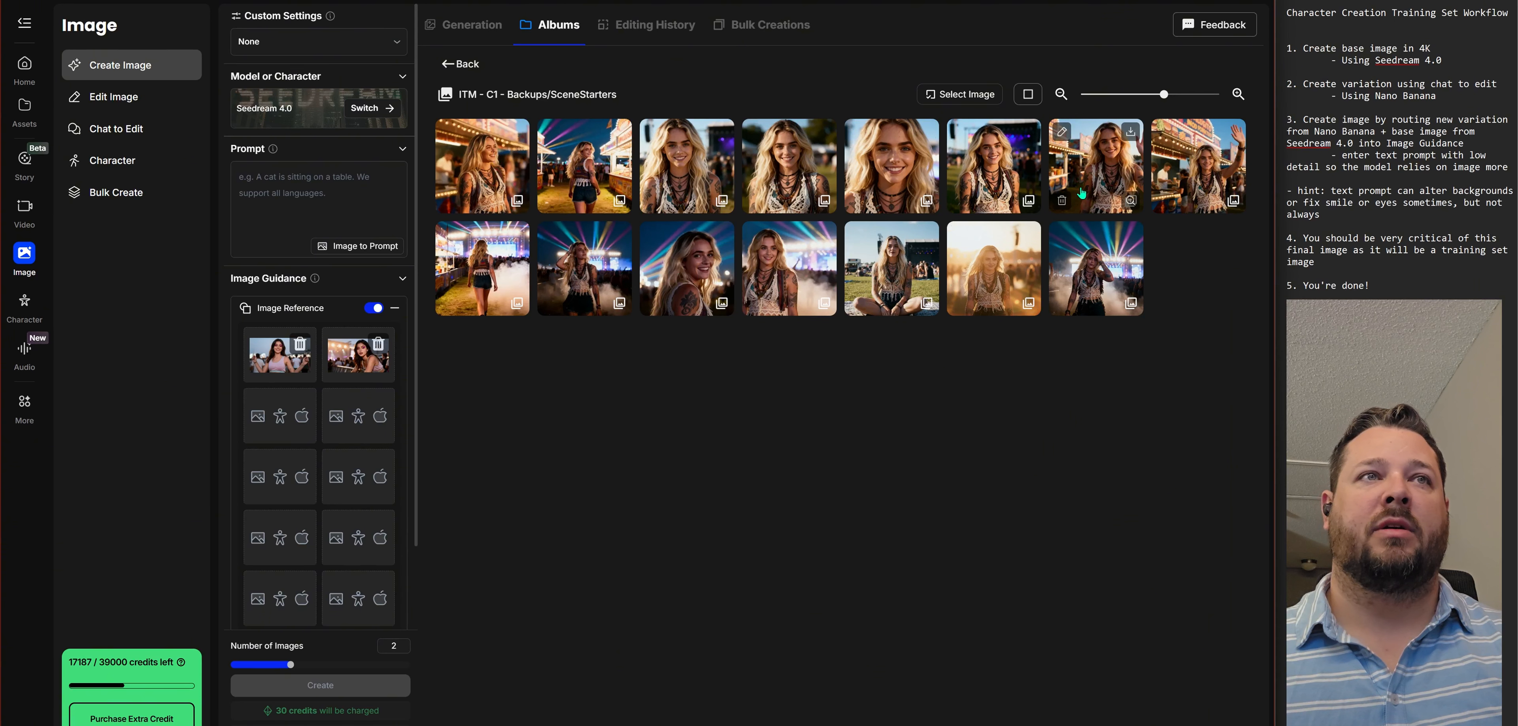
{"action": "left_click", "coordinate": [460, 64]}
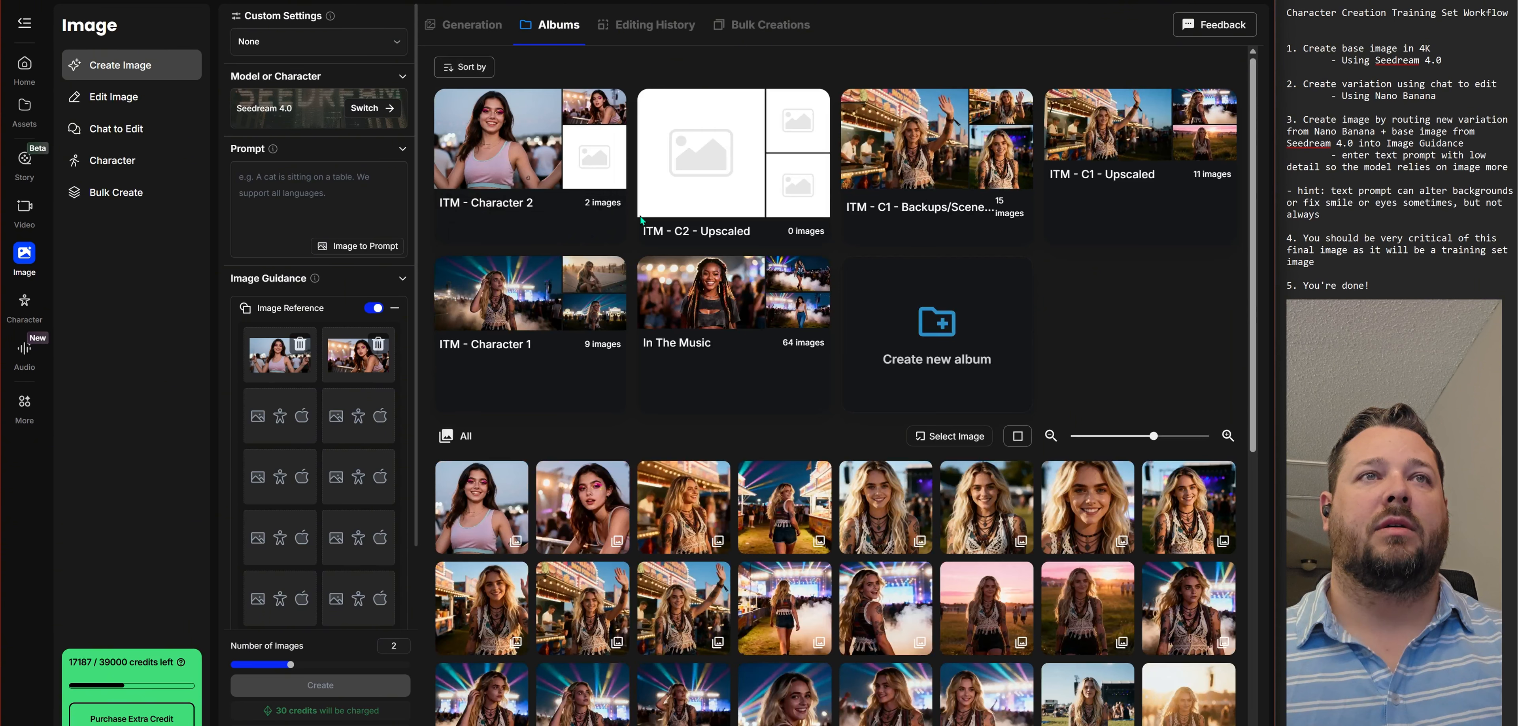
{"action": "scroll", "coordinate": [649, 248], "scroll_direction": "down", "scroll_amount": 4}
{"action": "scroll", "coordinate": [666, 287], "scroll_direction": "up", "scroll_amount": 2}
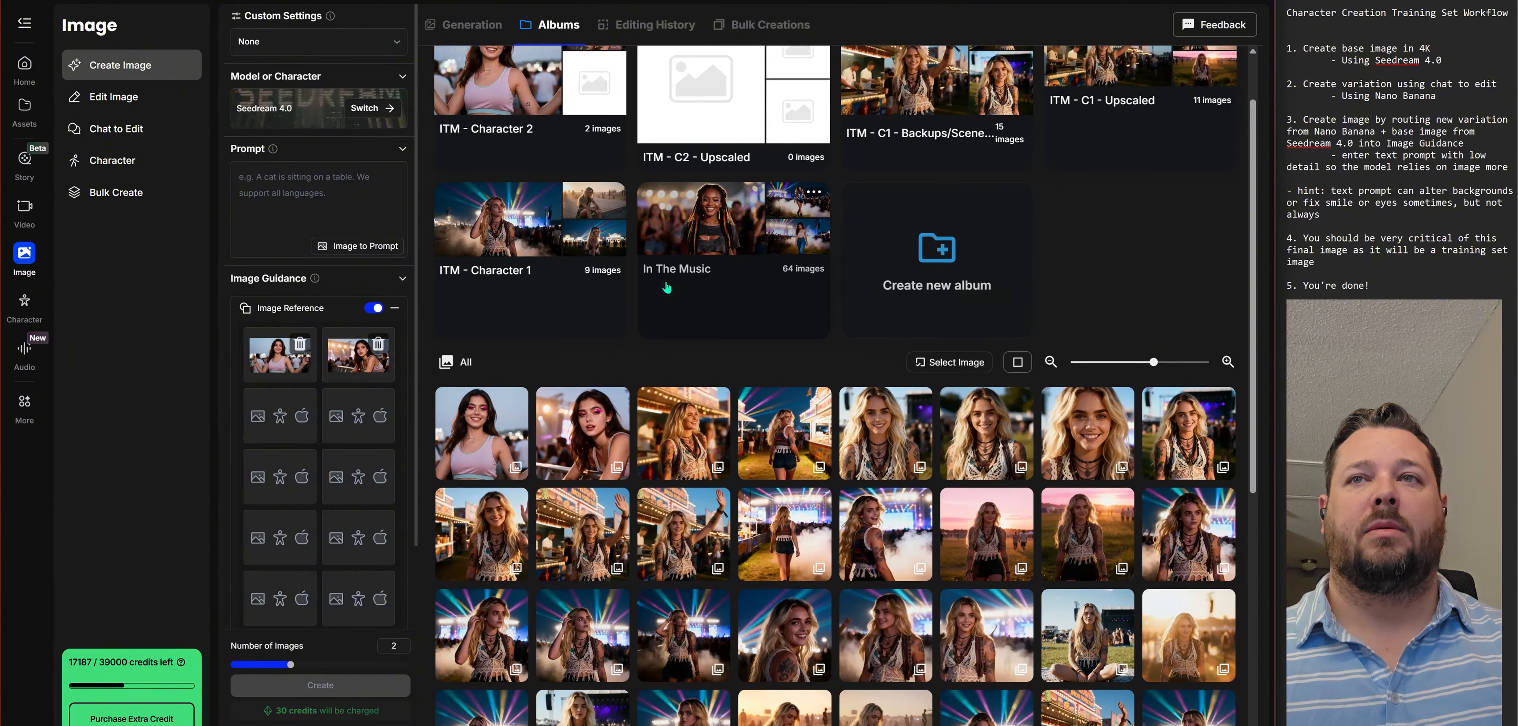
{"action": "scroll", "coordinate": [666, 287], "scroll_direction": "up", "scroll_amount": 2}
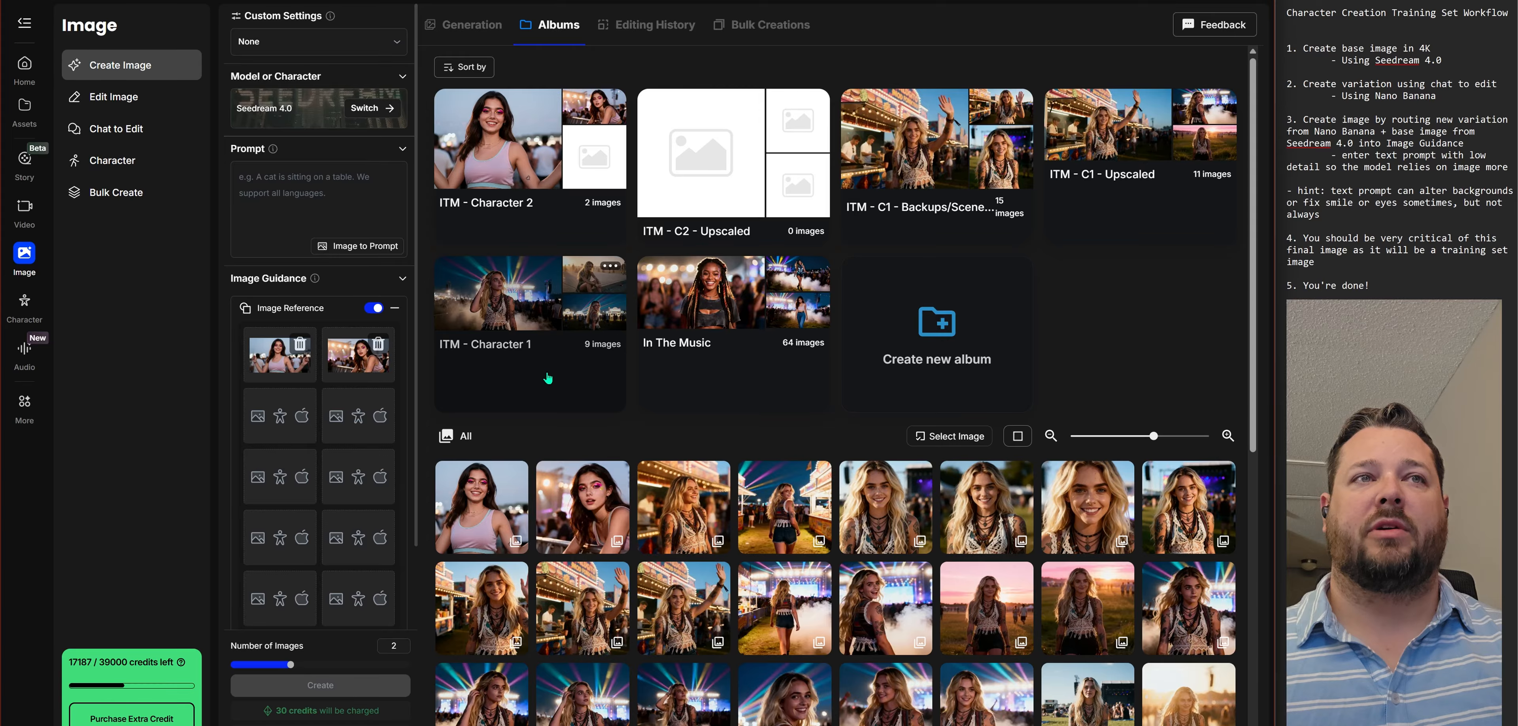
Step: Add the empty foggy concert stage image from the In The Music album as a third image reference
{"action": "left_click", "coordinate": [758, 318]}
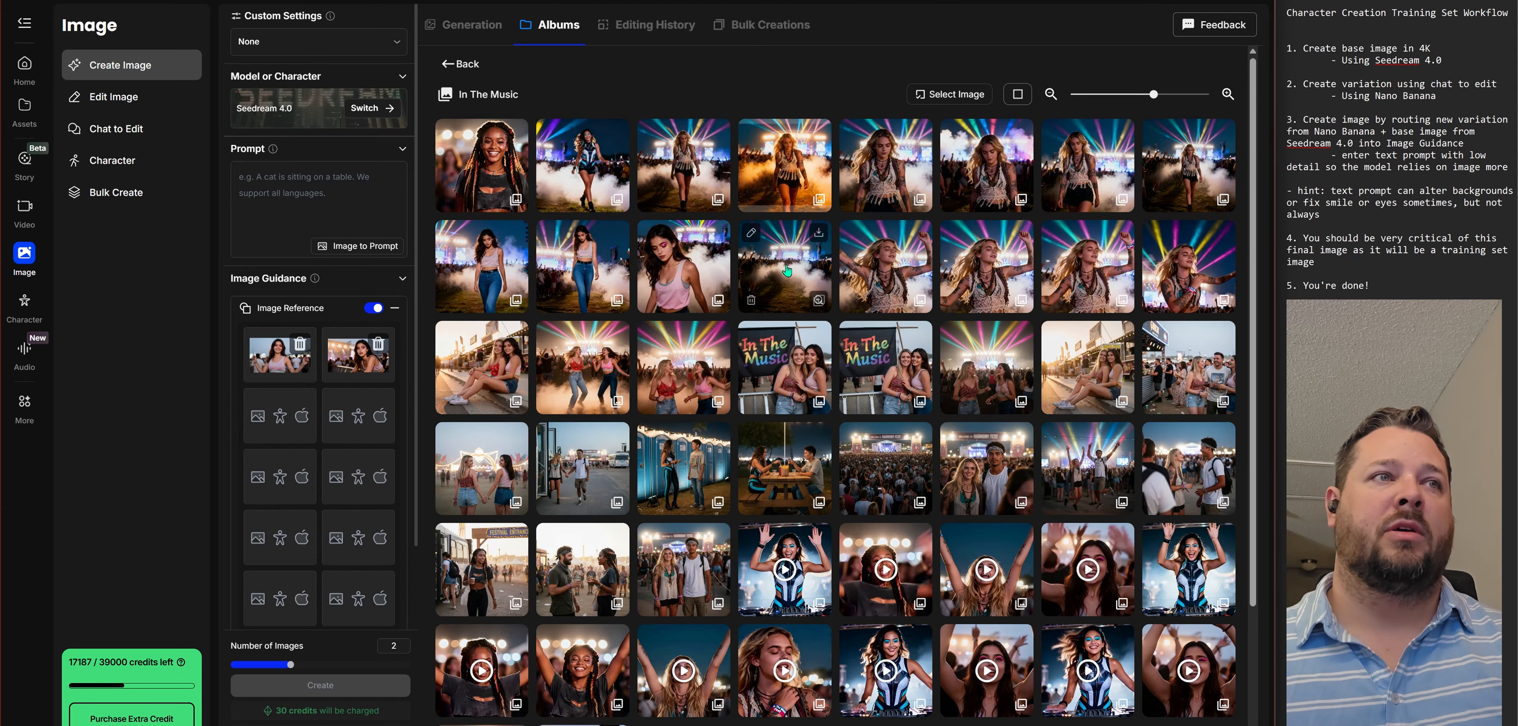
{"action": "left_click", "coordinate": [282, 418]}
{"action": "left_click", "coordinate": [491, 126]}
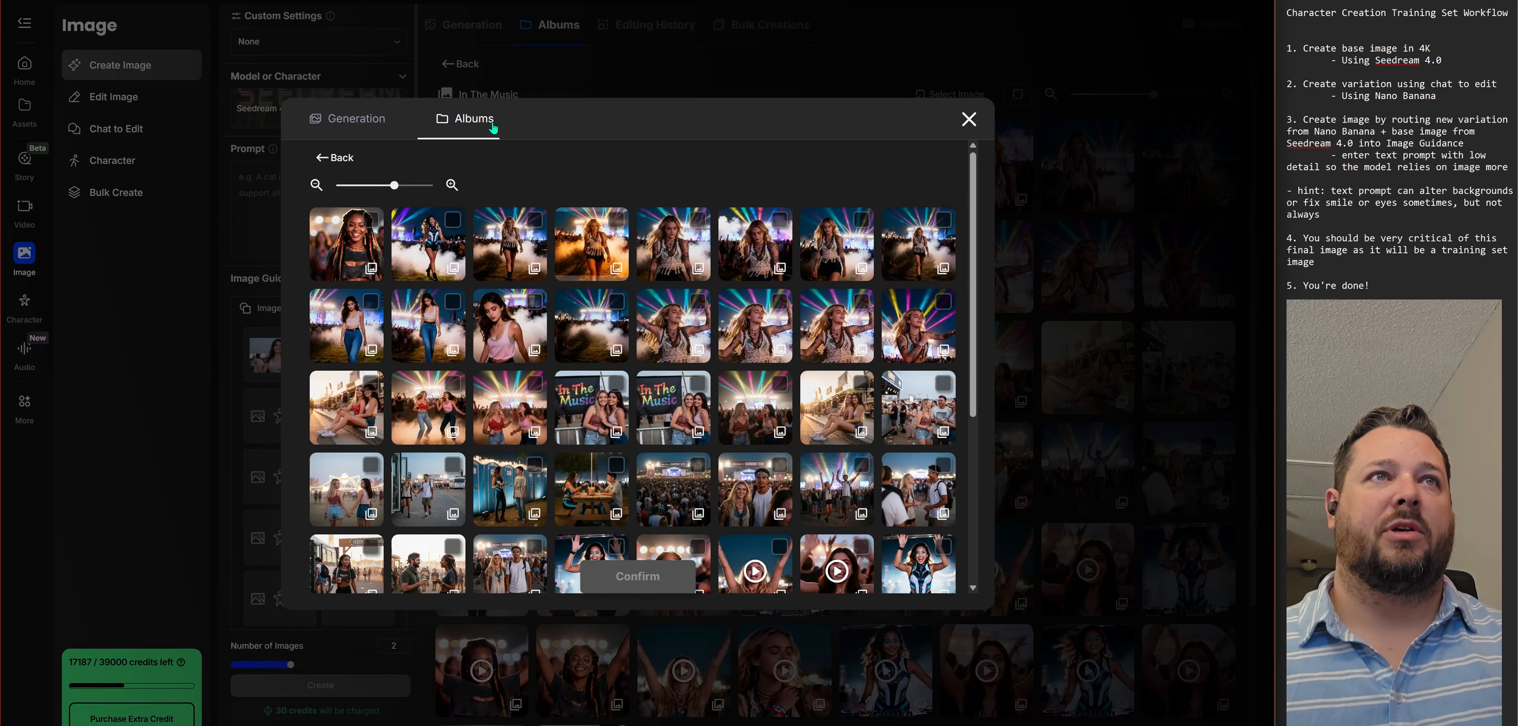
{"action": "left_click", "coordinate": [334, 158]}
{"action": "left_click", "coordinate": [521, 402]}
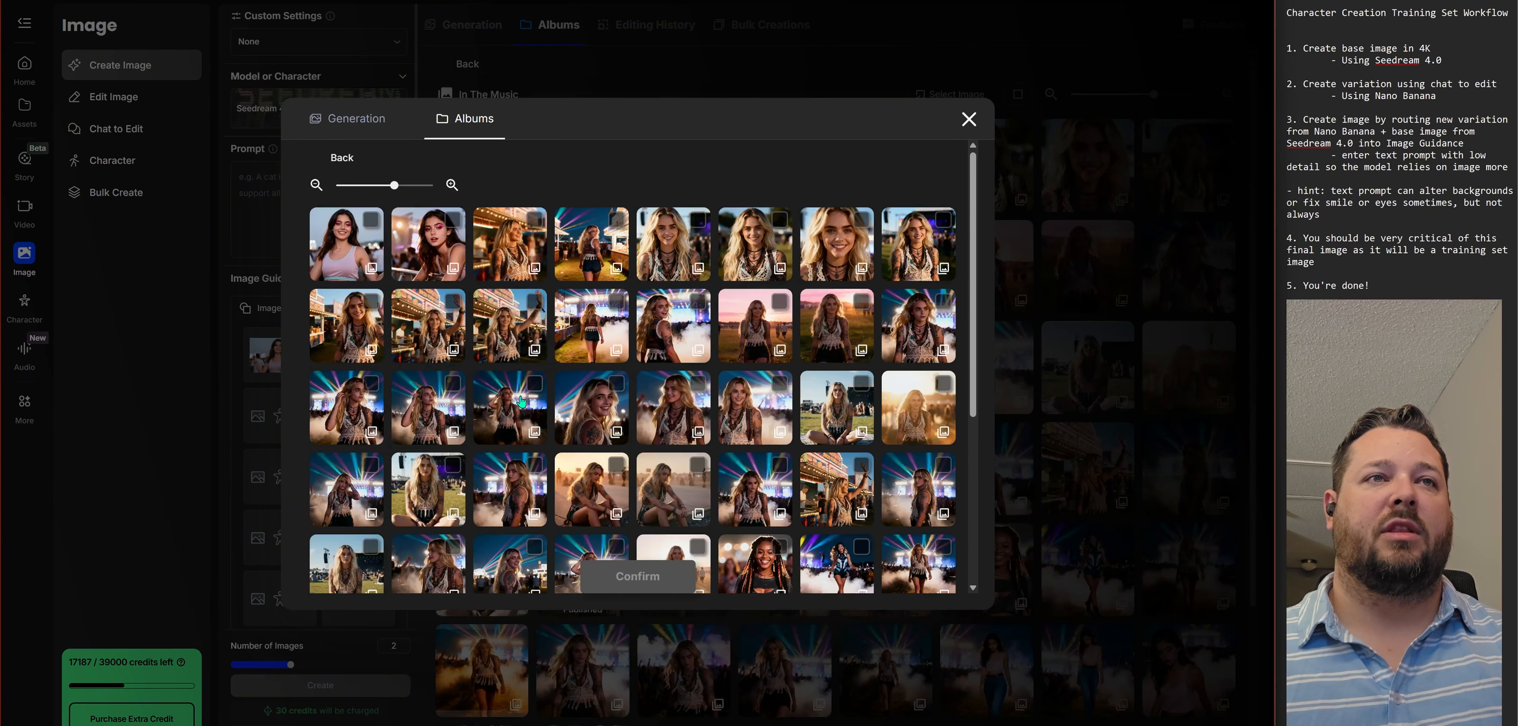
{"action": "left_click", "coordinate": [608, 329]}
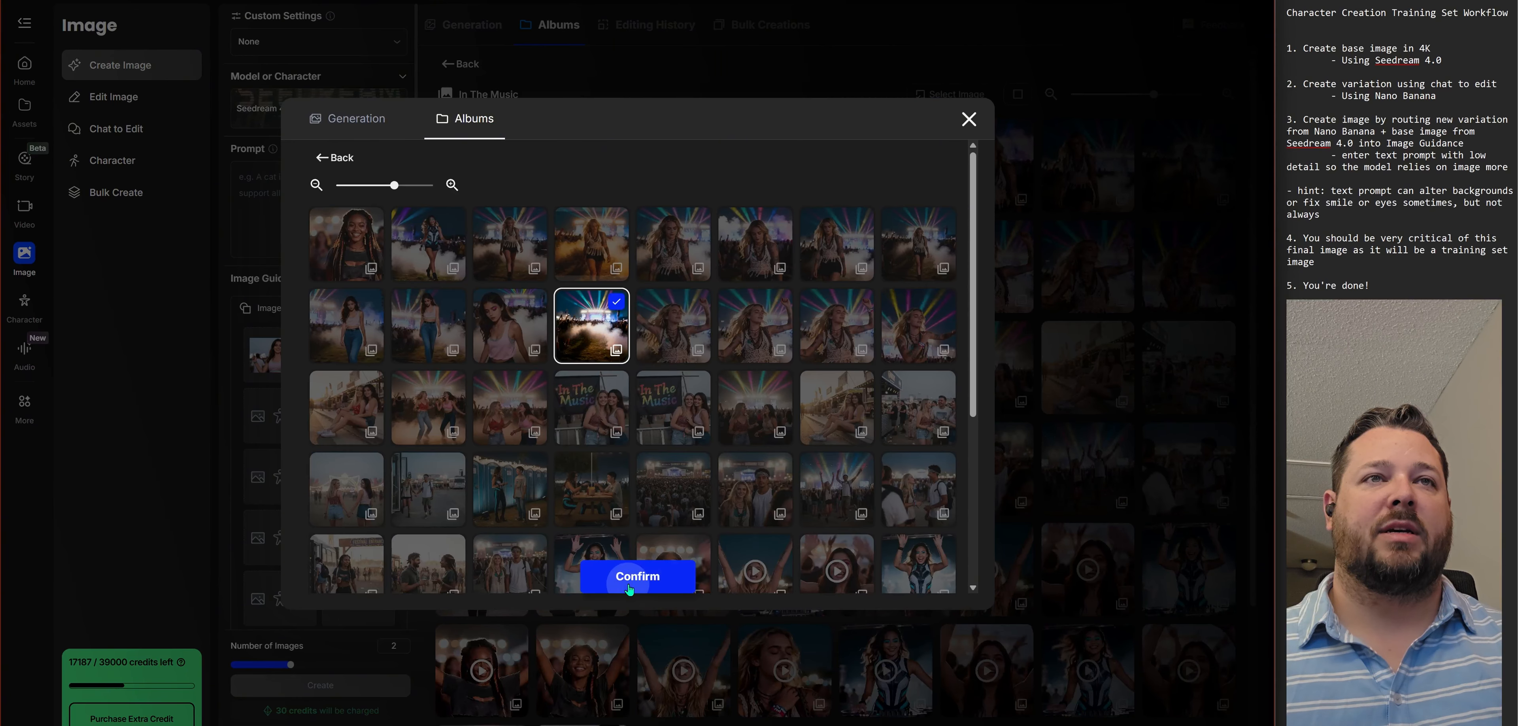
{"action": "left_click", "coordinate": [636, 574]}
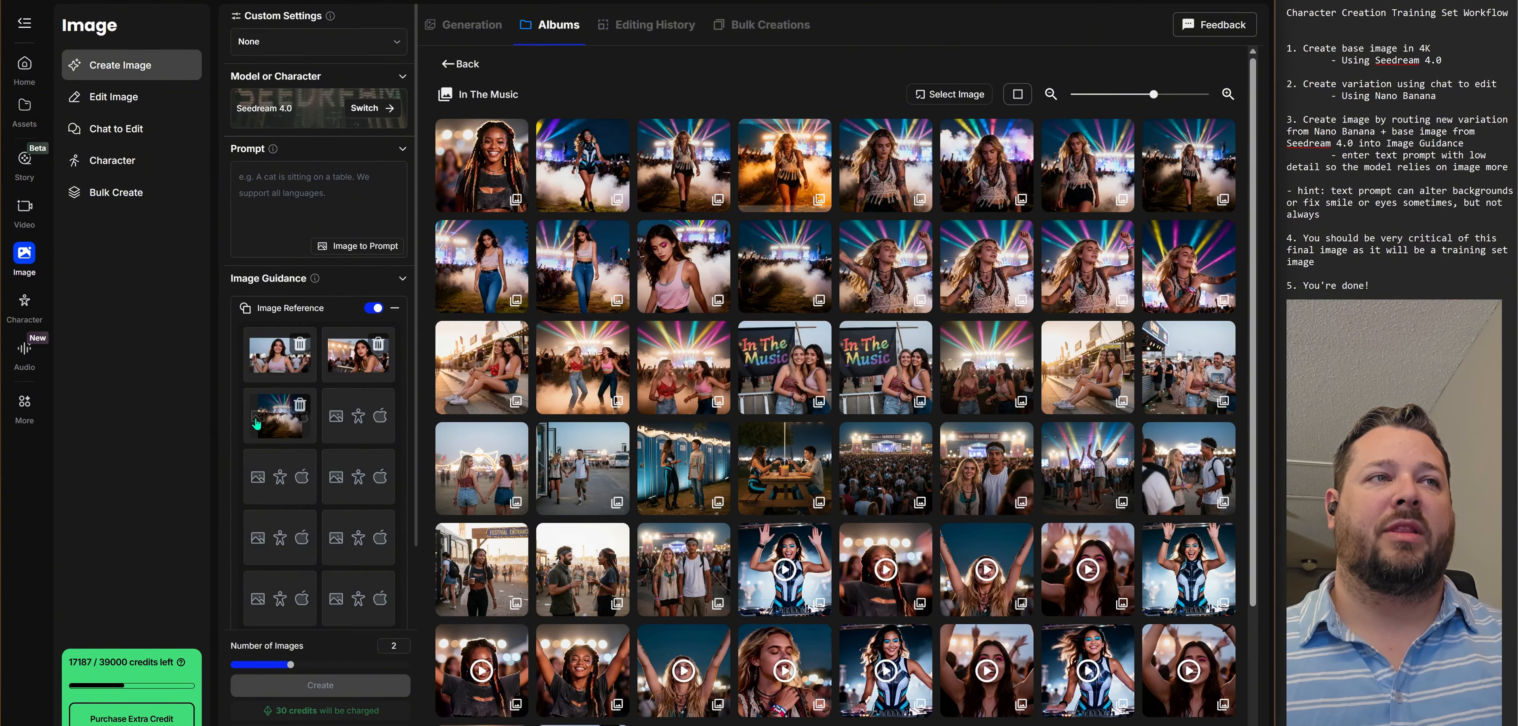
{"action": "mouse_move", "coordinate": [265, 356]}
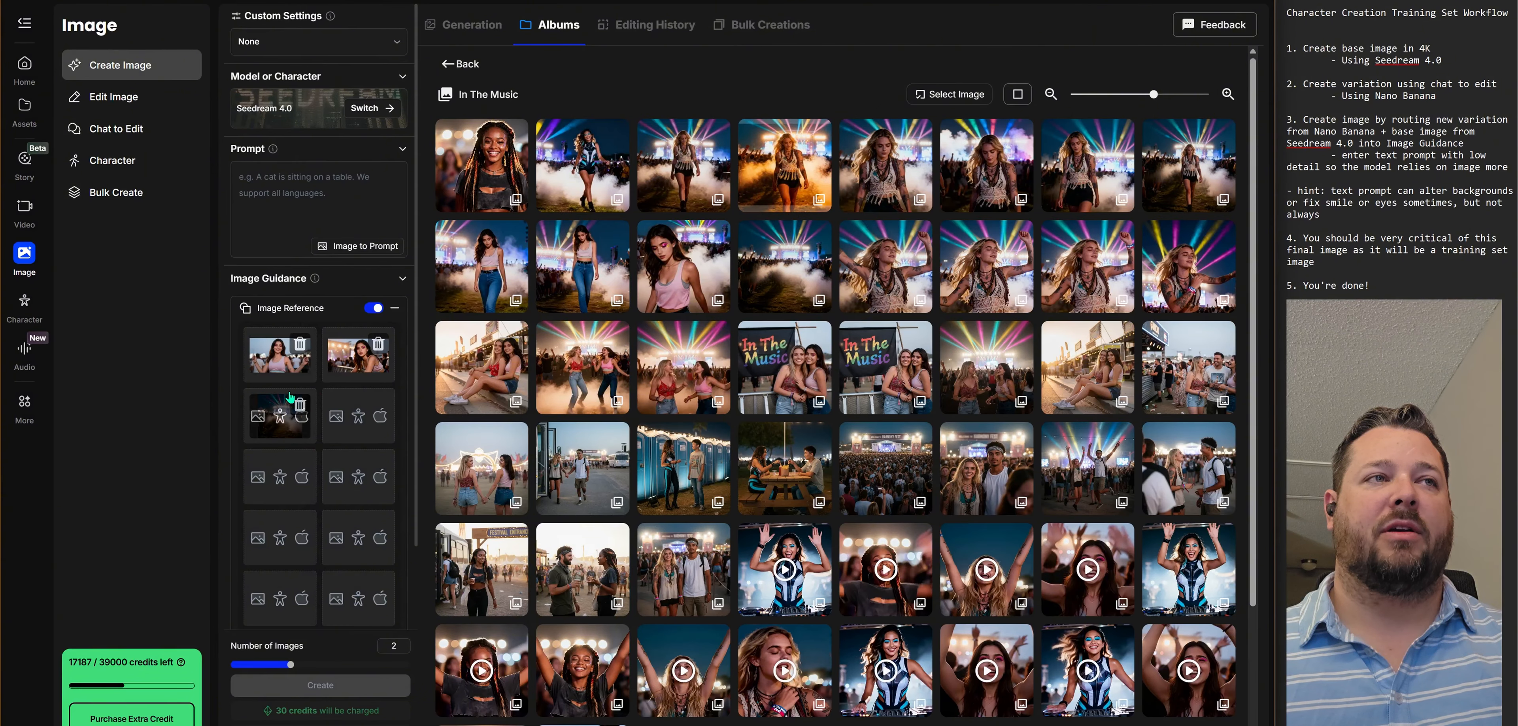
Step: Copy the prompt text from the blonde woman's stage-lights portrait in the ITM - C1 - Upscaled album
{"action": "left_click", "coordinate": [459, 64]}
{"action": "left_click", "coordinate": [730, 165]}
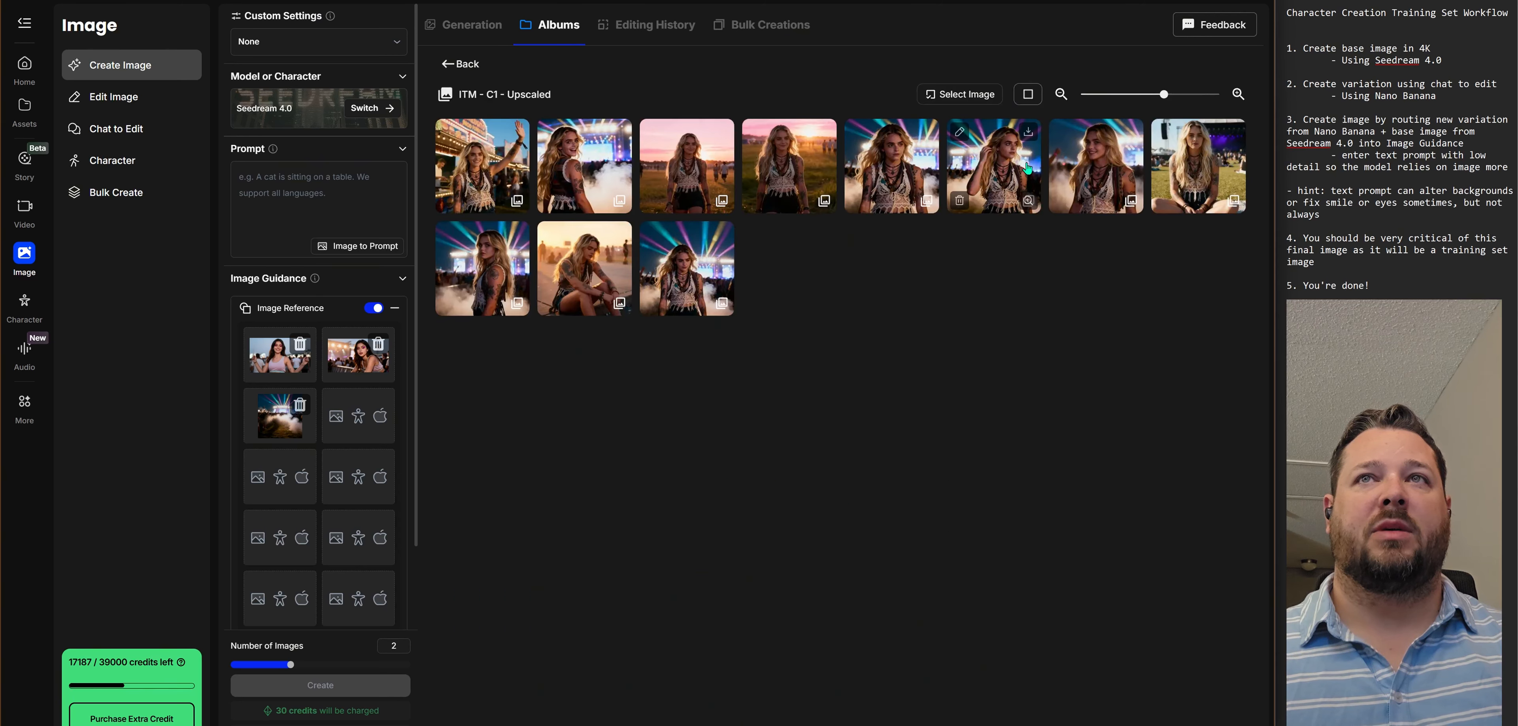
{"action": "left_click", "coordinate": [915, 160]}
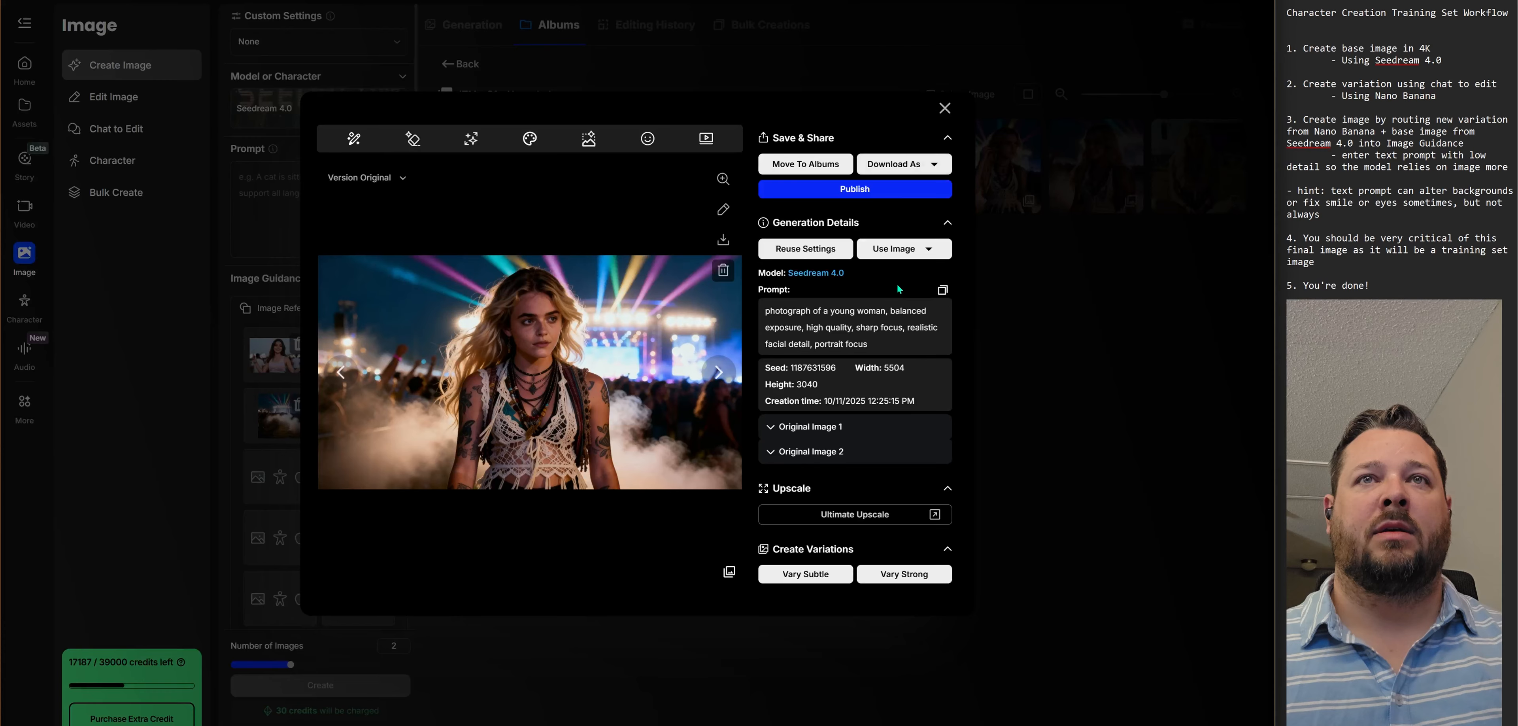
{"action": "left_click_drag", "start_coordinate": [866, 344], "coordinate": [764, 310]}
{"action": "key", "text": "ctrl+c"}
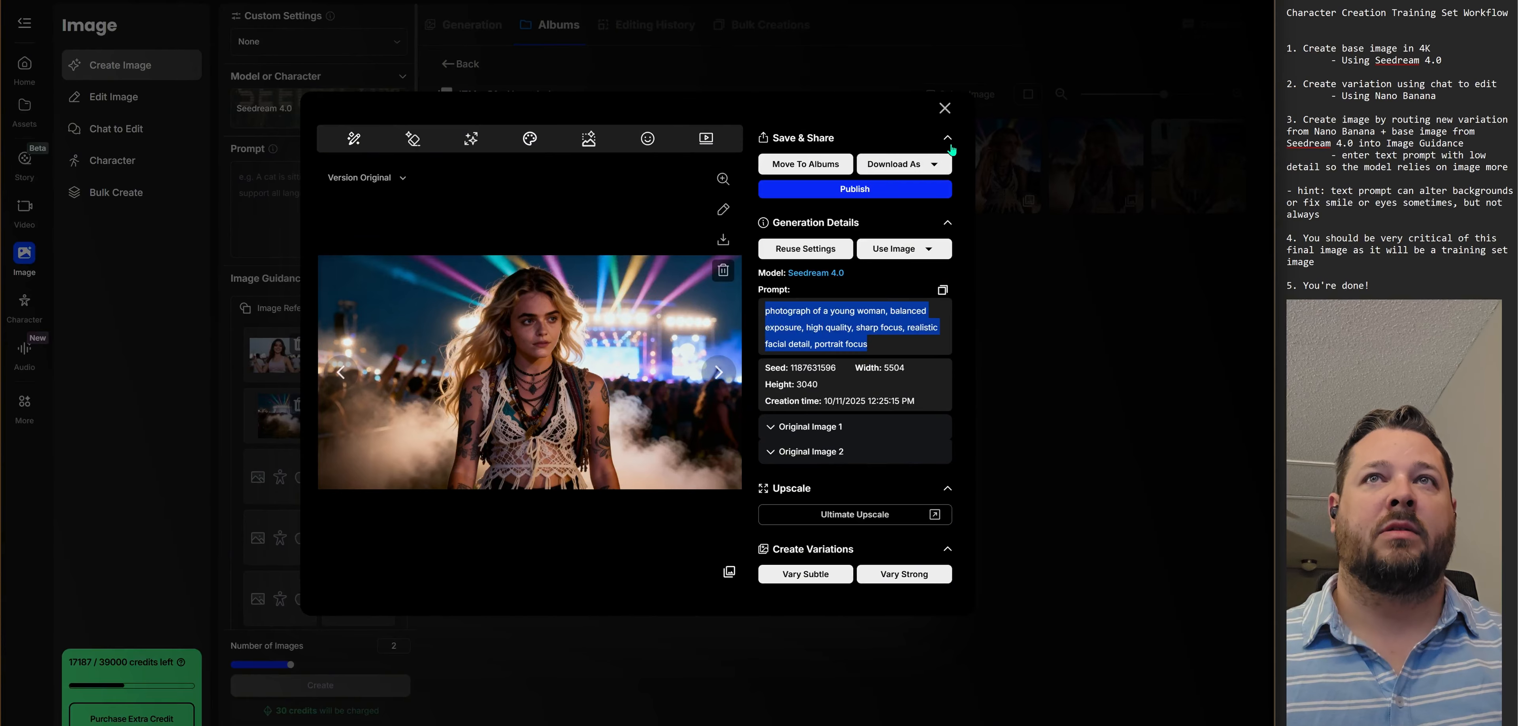
{"action": "left_click", "coordinate": [945, 108]}
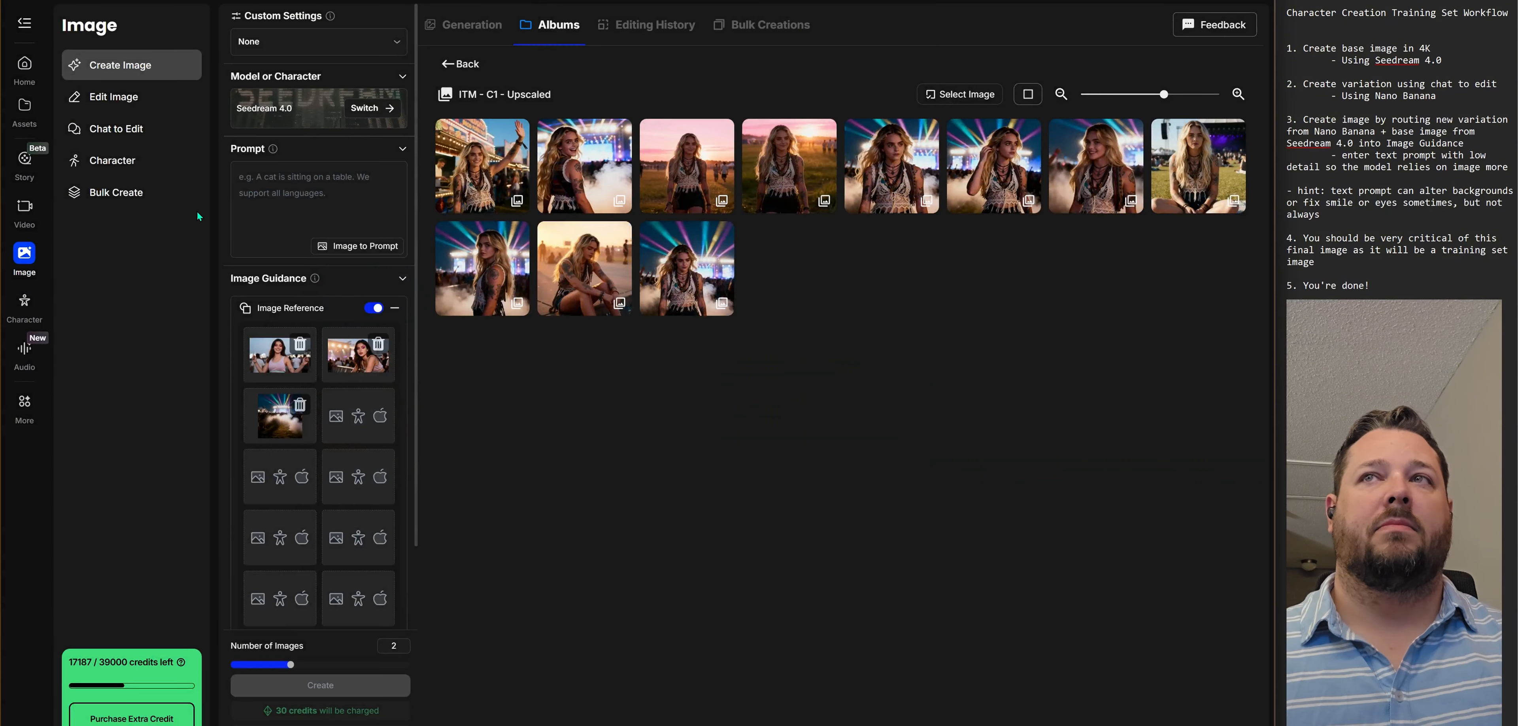
Step: Paste the copied young-woman photograph prompt as the image prompt and append "bokeh lights" after "portrait focus"
{"action": "mouse_move", "coordinate": [1199, 164]}
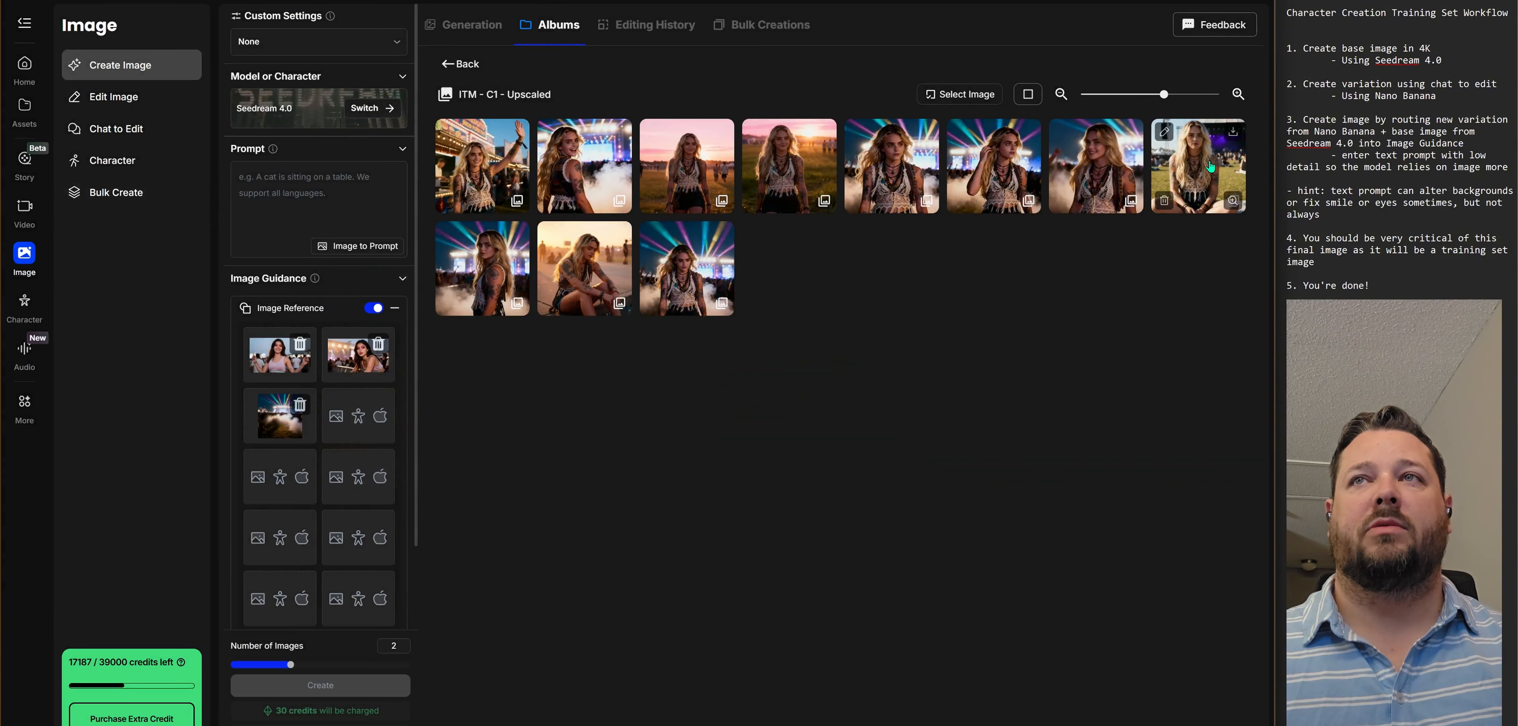
{"action": "left_click", "coordinate": [307, 196]}
{"action": "key", "text": "ctrl+v"}
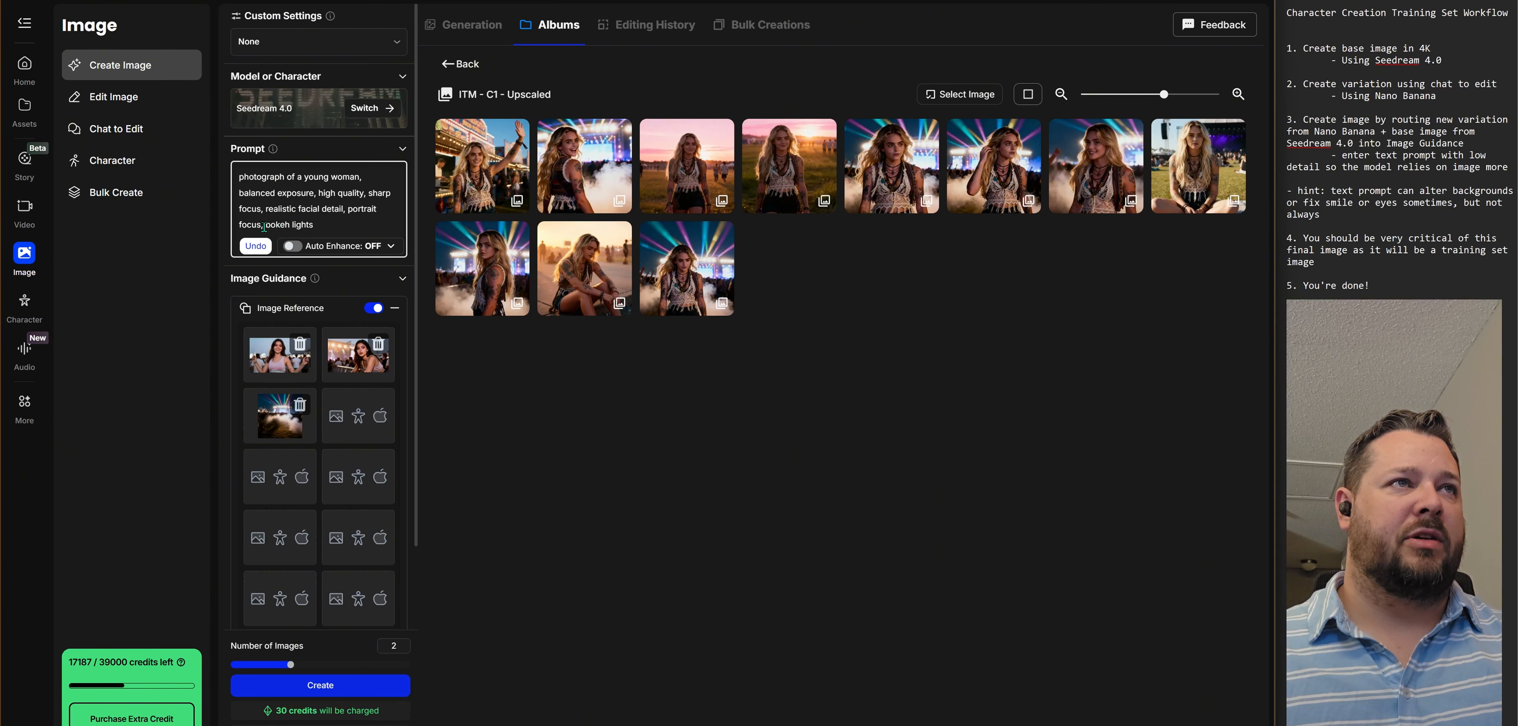
{"action": "left_click_drag", "start_coordinate": [264, 226], "coordinate": [293, 225]}
{"action": "left_click", "coordinate": [317, 224]}
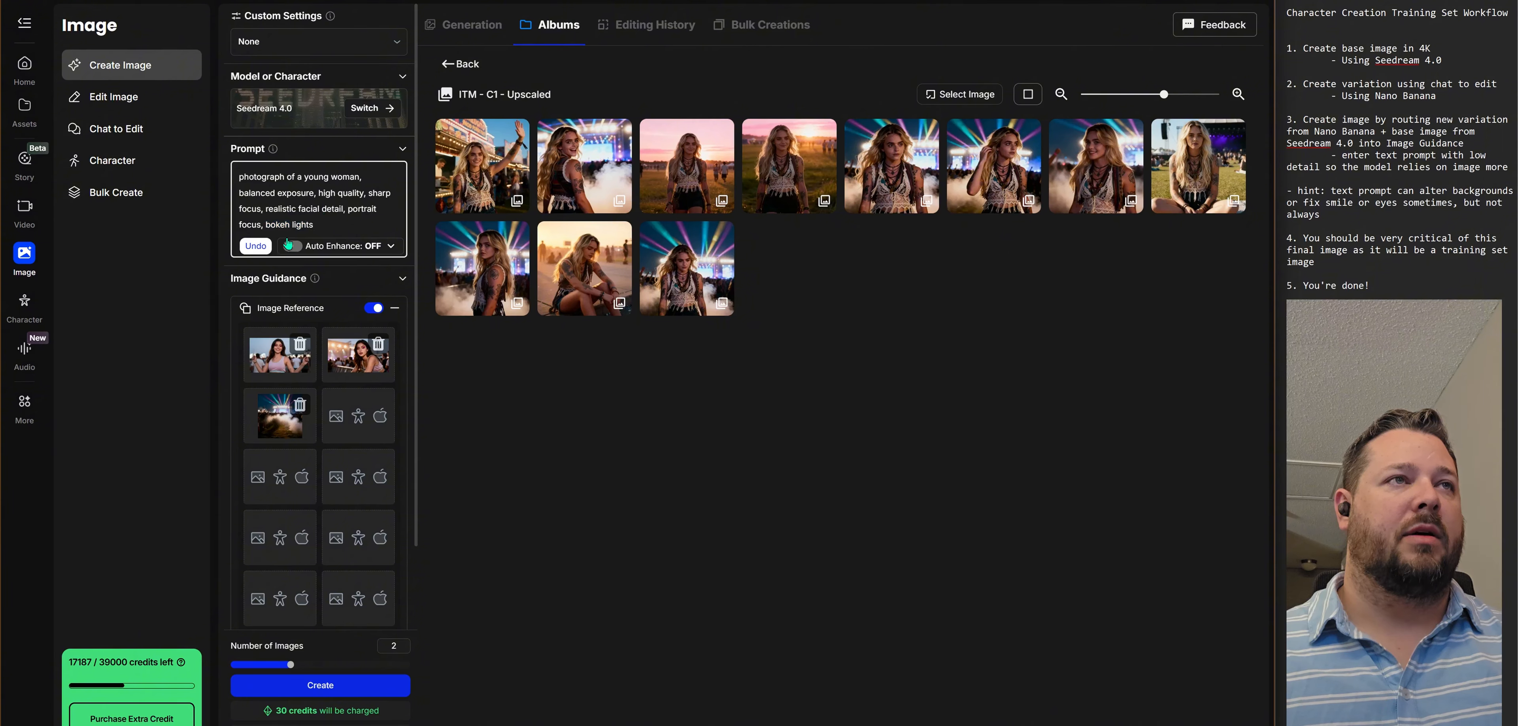
Step: Set the aspect ratio to Widescreen (16:9) and generate two batches of two images with the current prompt and references
{"action": "scroll", "coordinate": [337, 415], "scroll_direction": "down", "scroll_amount": 3}
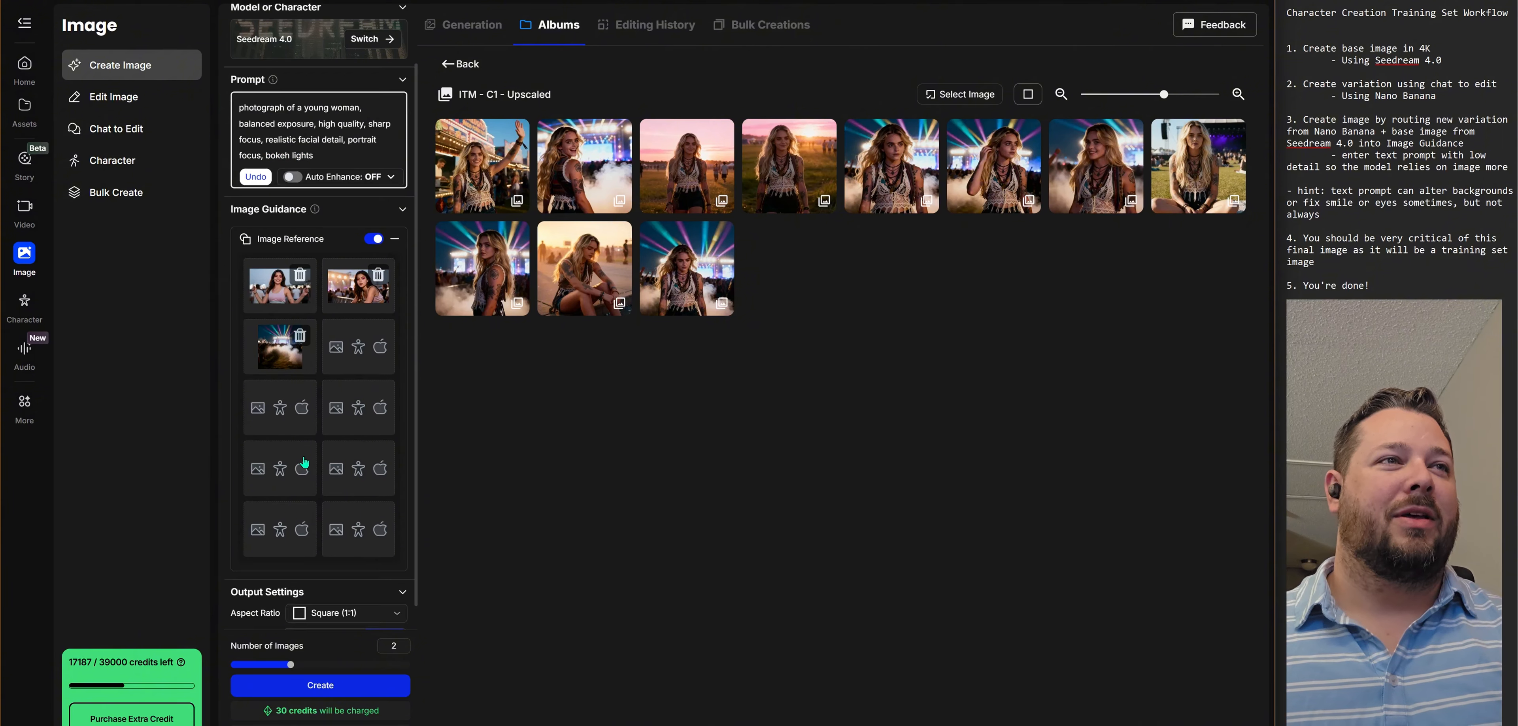
{"action": "scroll", "coordinate": [342, 583], "scroll_direction": "down", "scroll_amount": 1}
{"action": "left_click", "coordinate": [355, 586]}
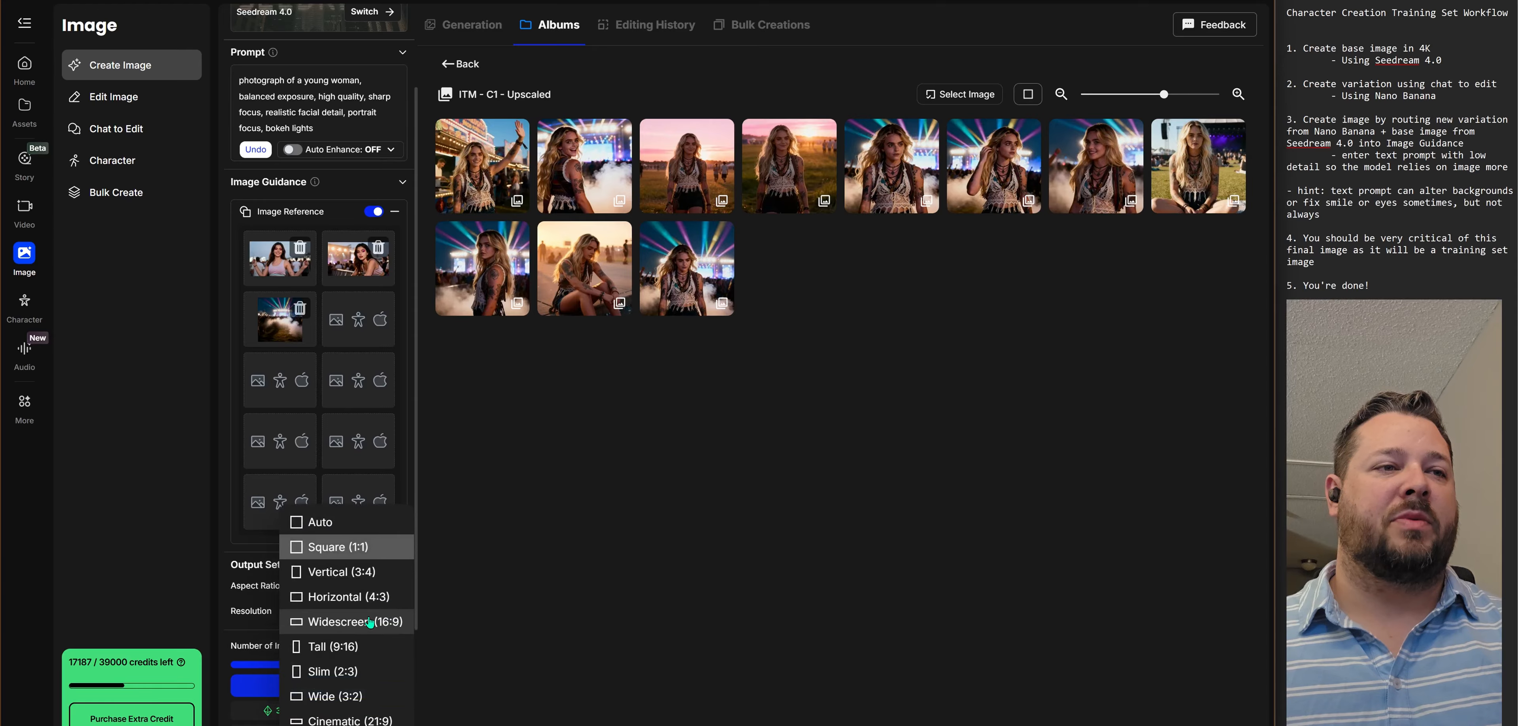
{"action": "left_click", "coordinate": [361, 623]}
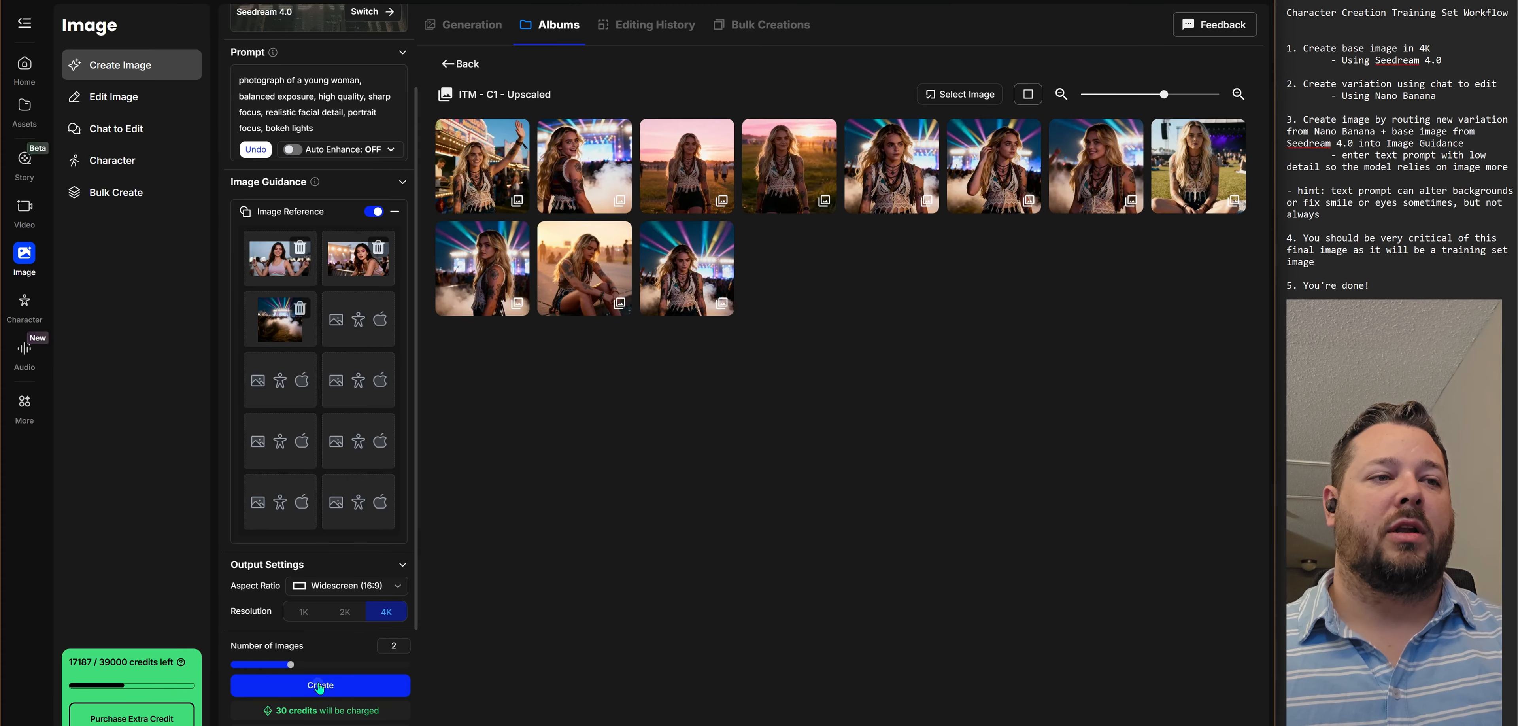
{"action": "left_click", "coordinate": [473, 27]}
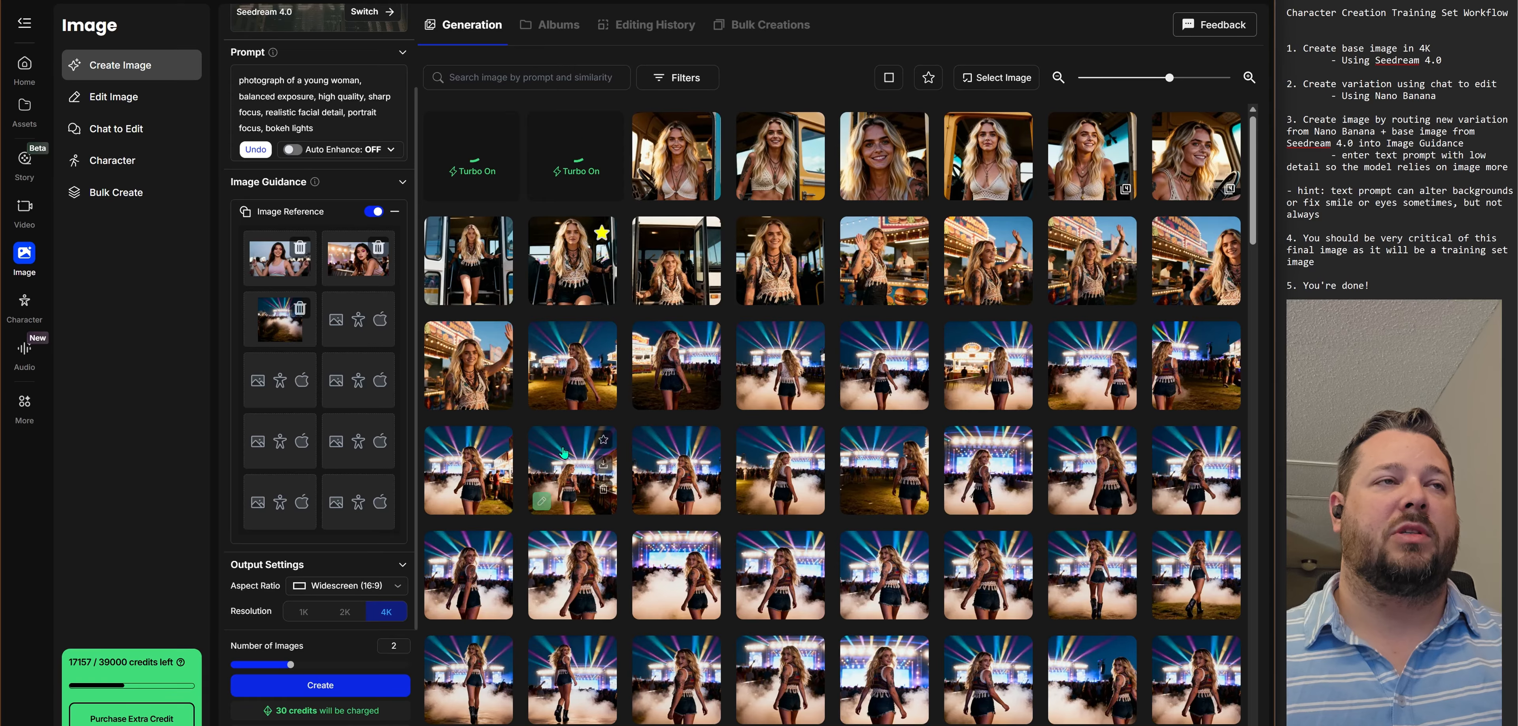
{"action": "left_click", "coordinate": [348, 687]}
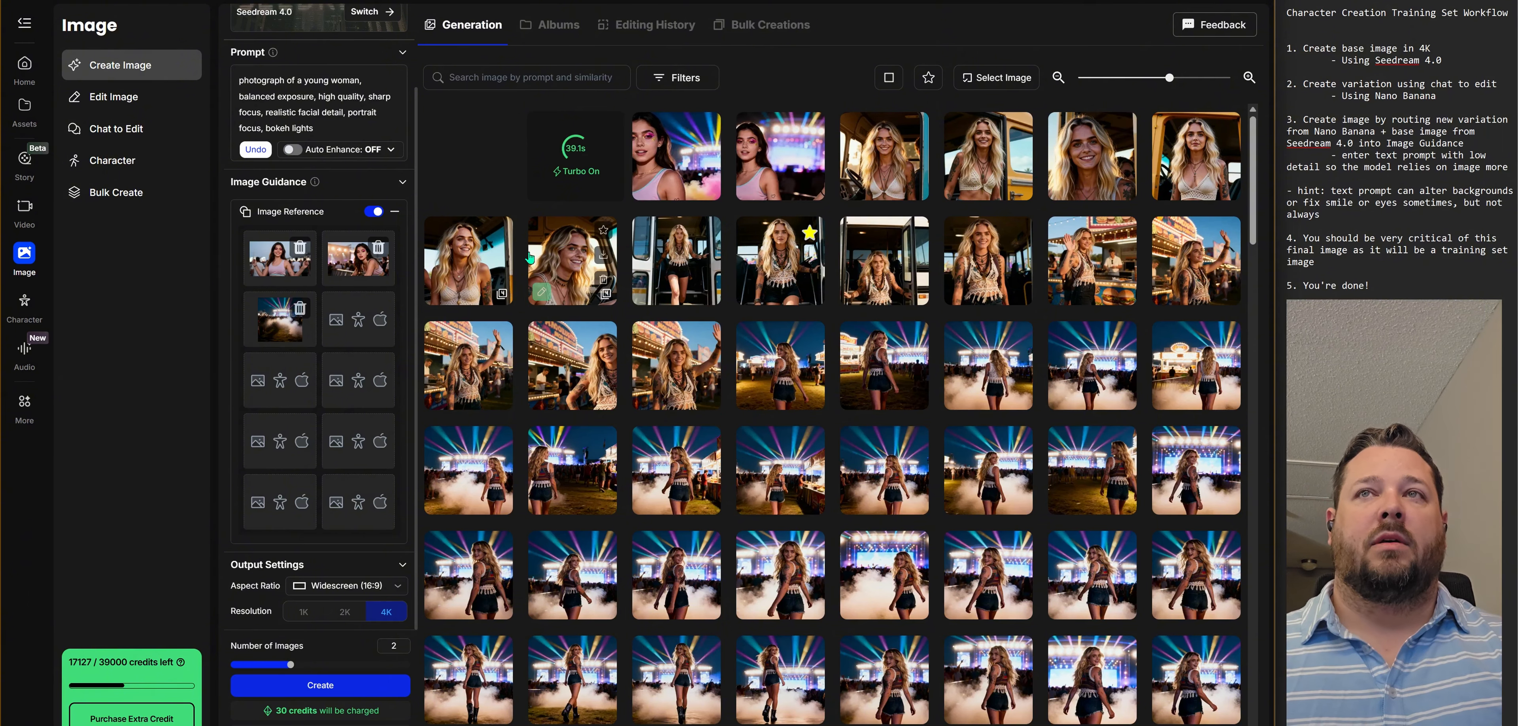
Step: Examine the newly generated concert portraits at full size, comparing the face, makeup, tattoo and stage background between them
{"action": "left_click", "coordinate": [469, 150]}
{"action": "left_click", "coordinate": [725, 182]}
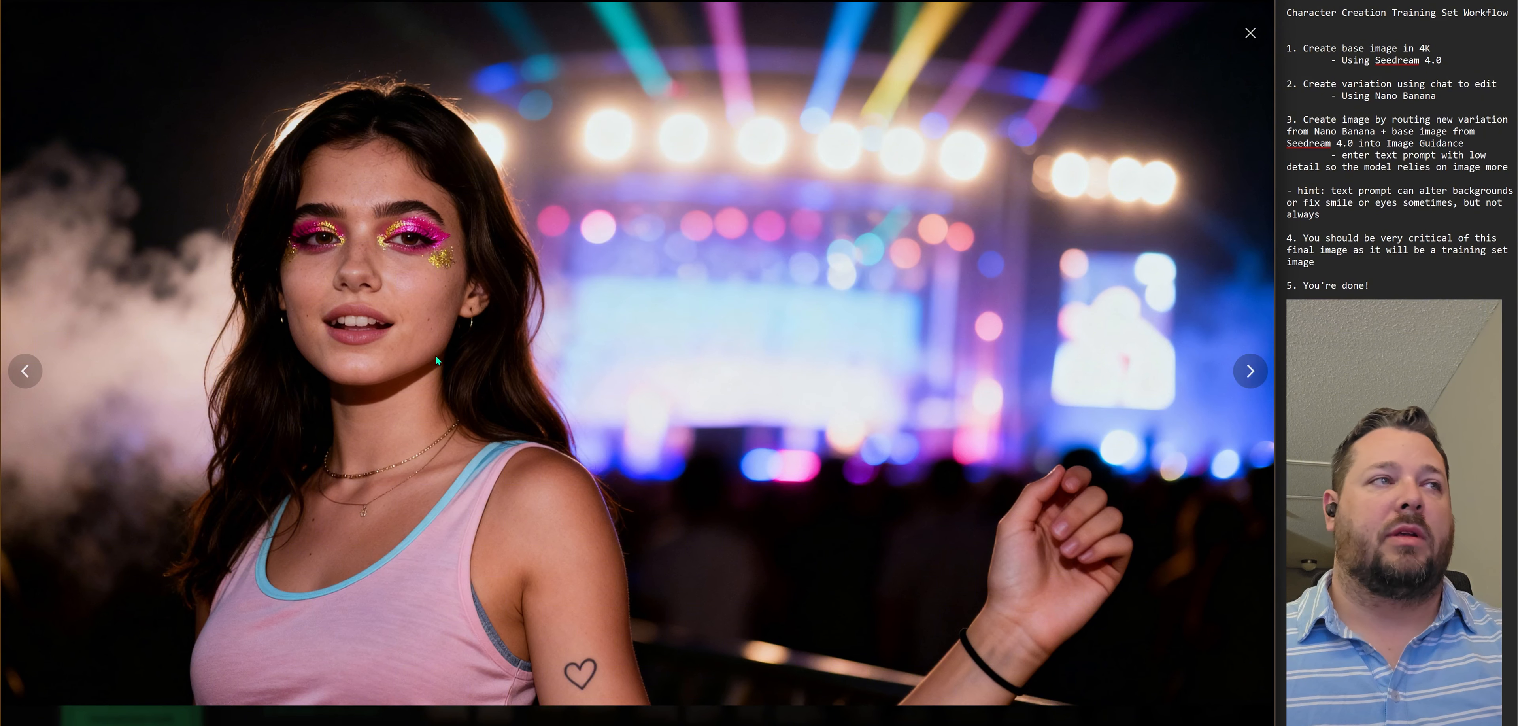
{"action": "left_click", "coordinate": [26, 386]}
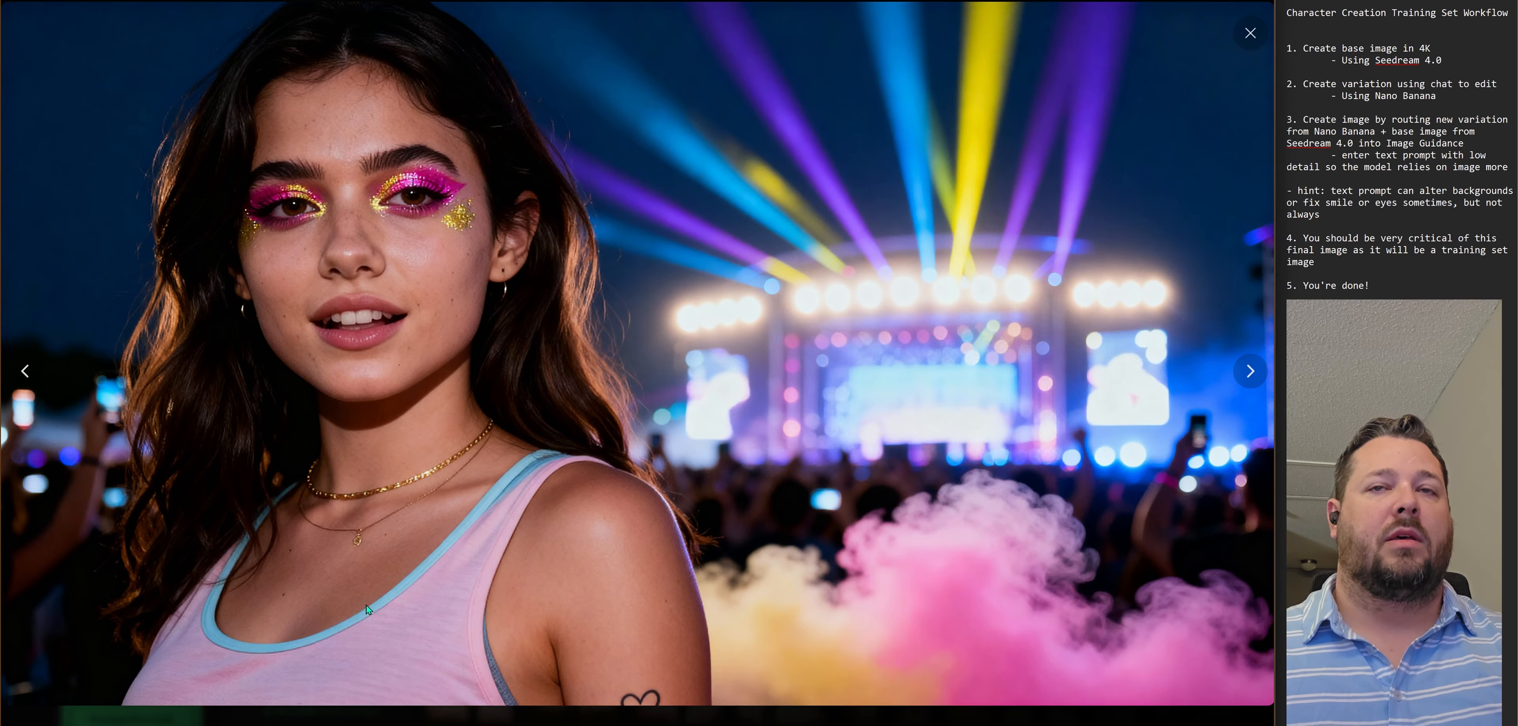
{"action": "left_click", "coordinate": [26, 372]}
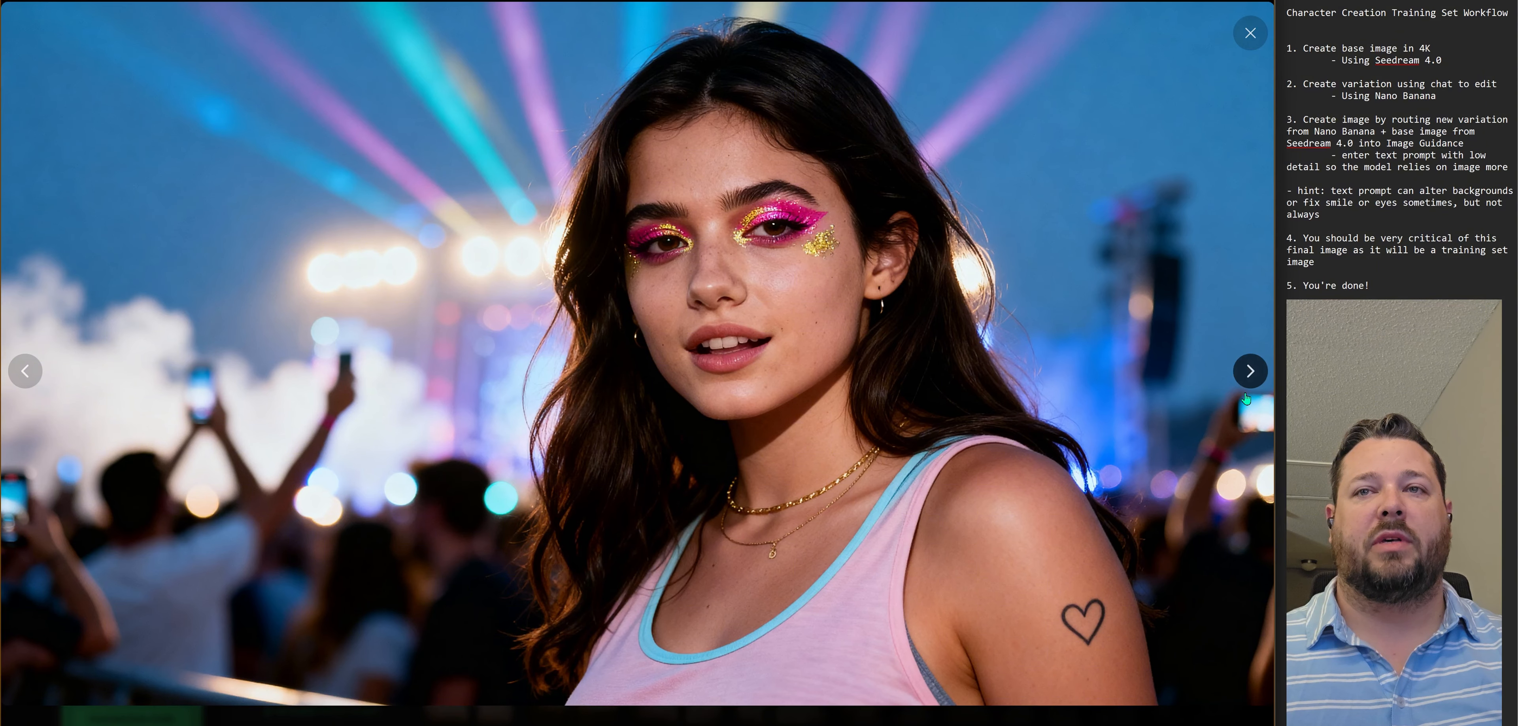
{"action": "left_click", "coordinate": [1250, 371]}
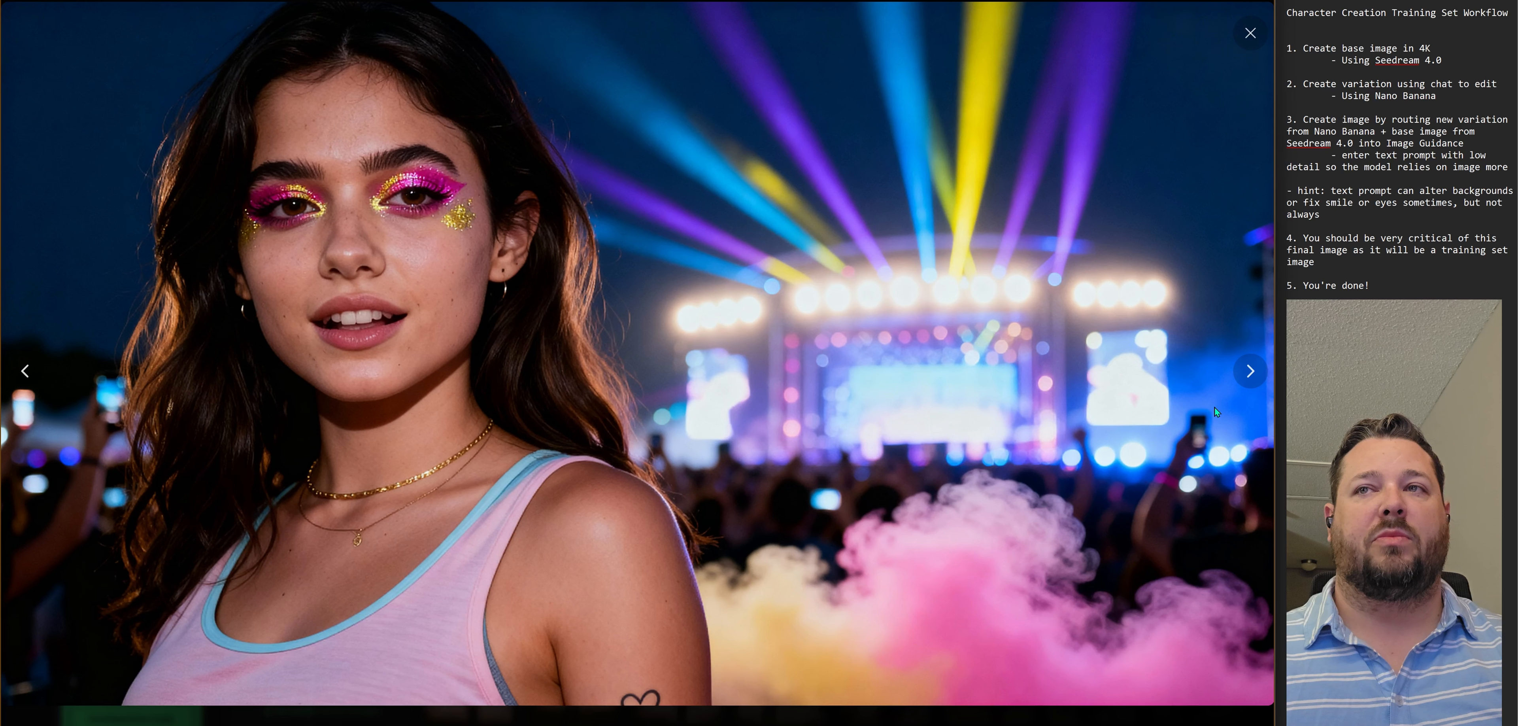
{"action": "left_click", "coordinate": [1251, 372]}
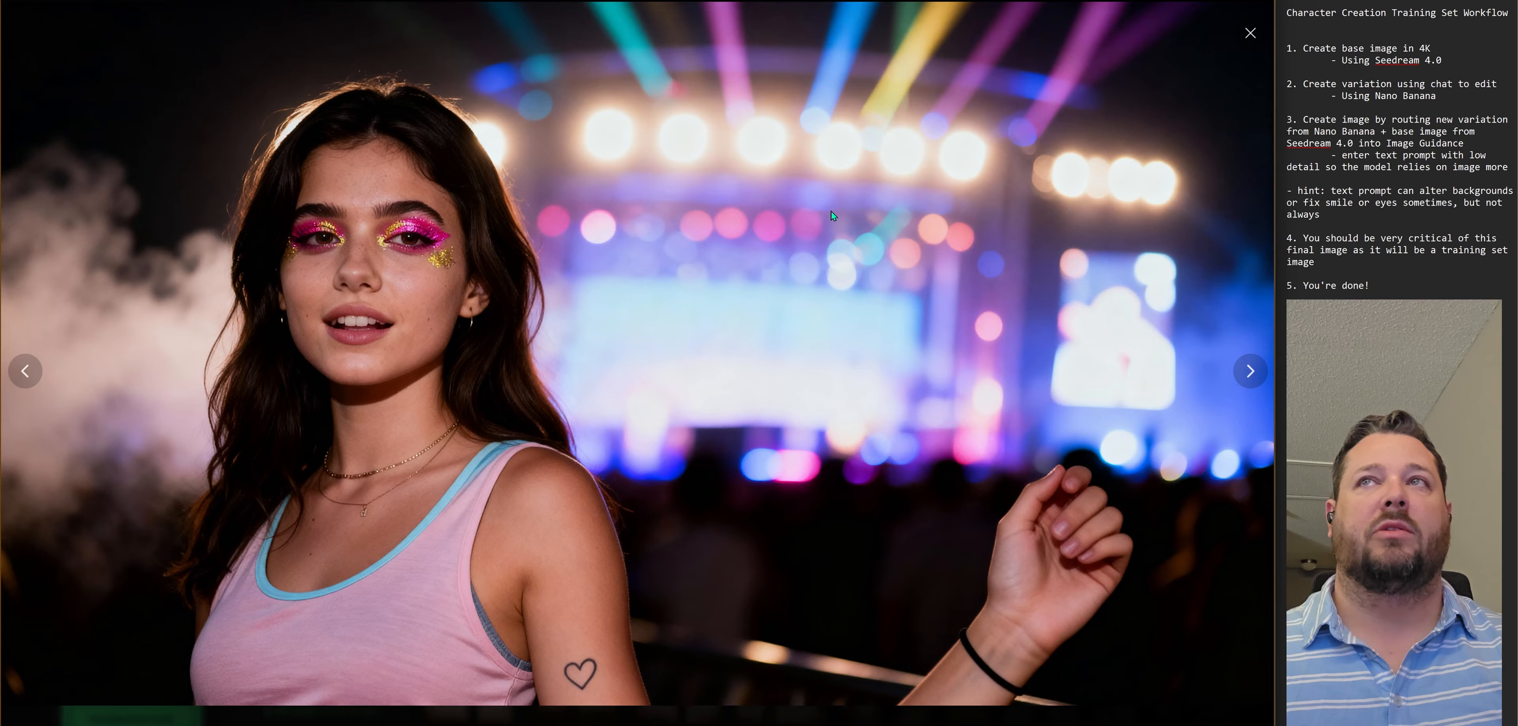
{"action": "left_click", "coordinate": [1250, 33]}
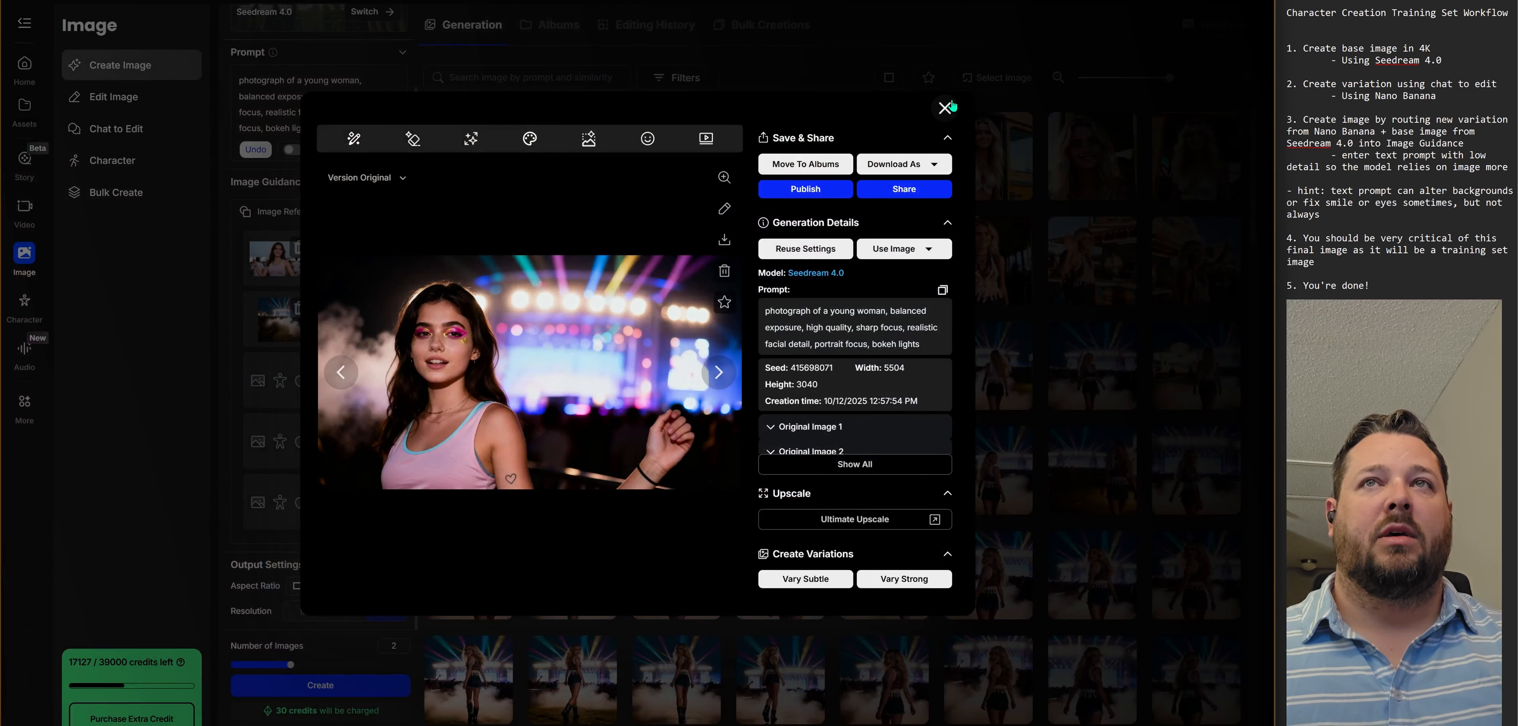
{"action": "left_click", "coordinate": [945, 107]}
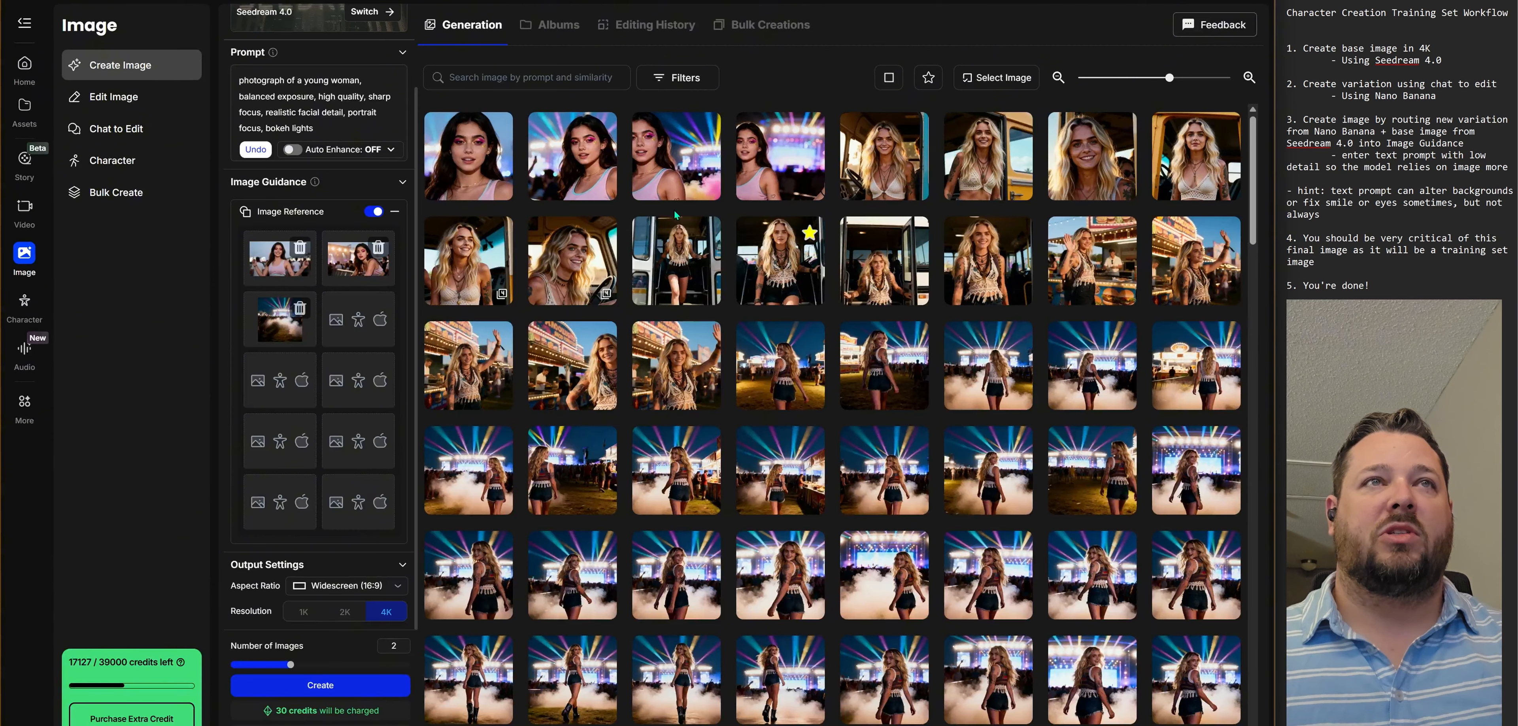
Step: View the portrait of the woman leaning on the railing in the ITM - Character 2 album at full size for comparison
{"action": "left_click", "coordinate": [463, 147]}
{"action": "left_click", "coordinate": [850, 516]}
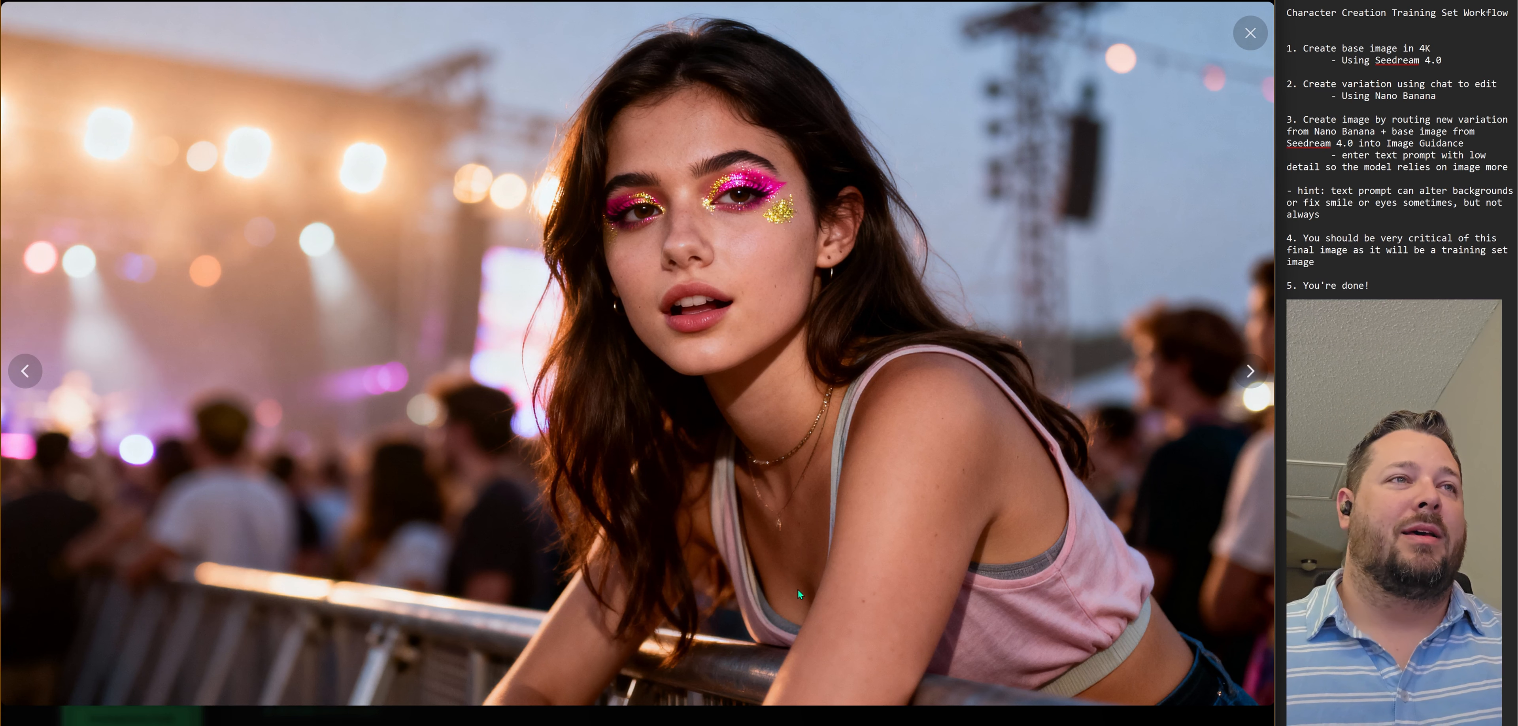
{"action": "key", "text": "Escape"}
{"action": "key", "text": "Escape"}
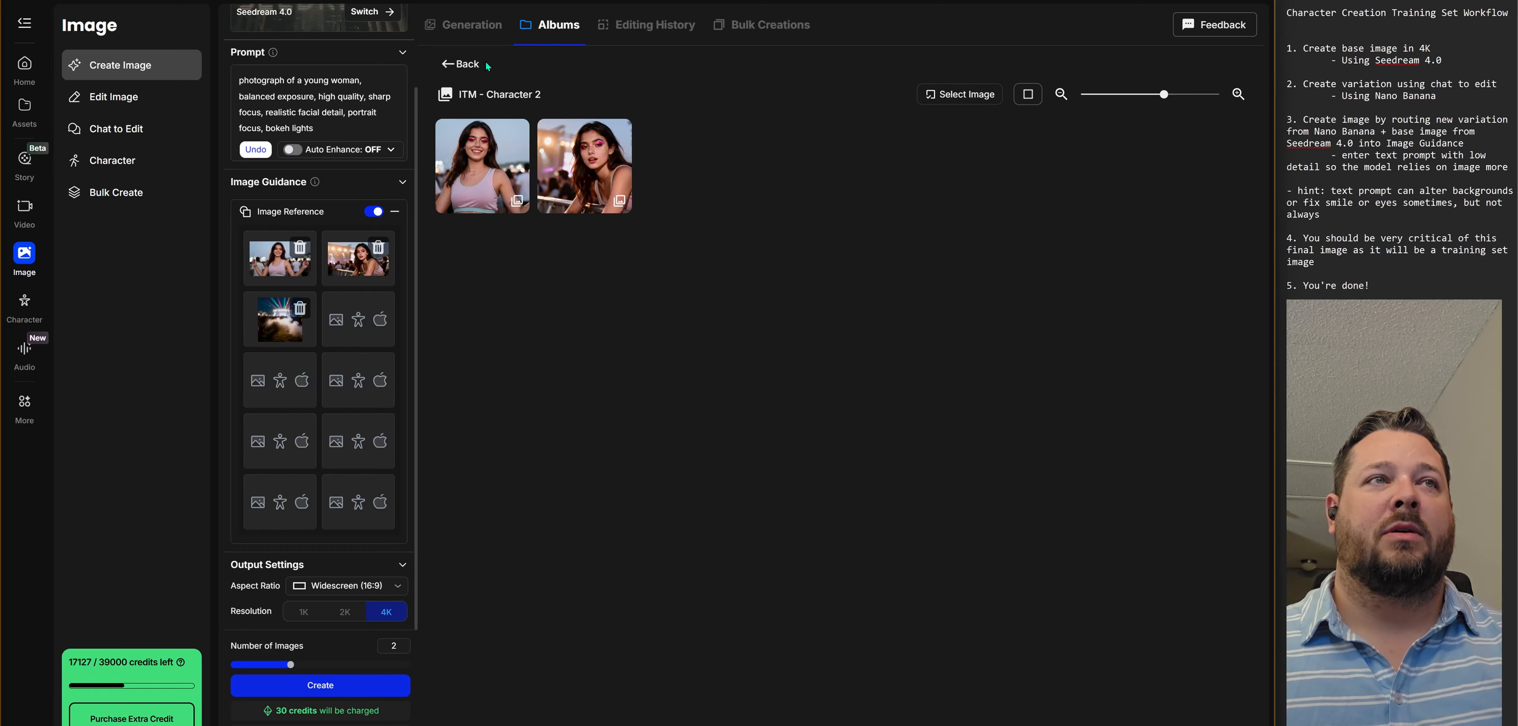
Step: Return to the generation history and go through the newest concert portraits at full size, starting with the latest close-up
{"action": "left_click", "coordinate": [467, 26]}
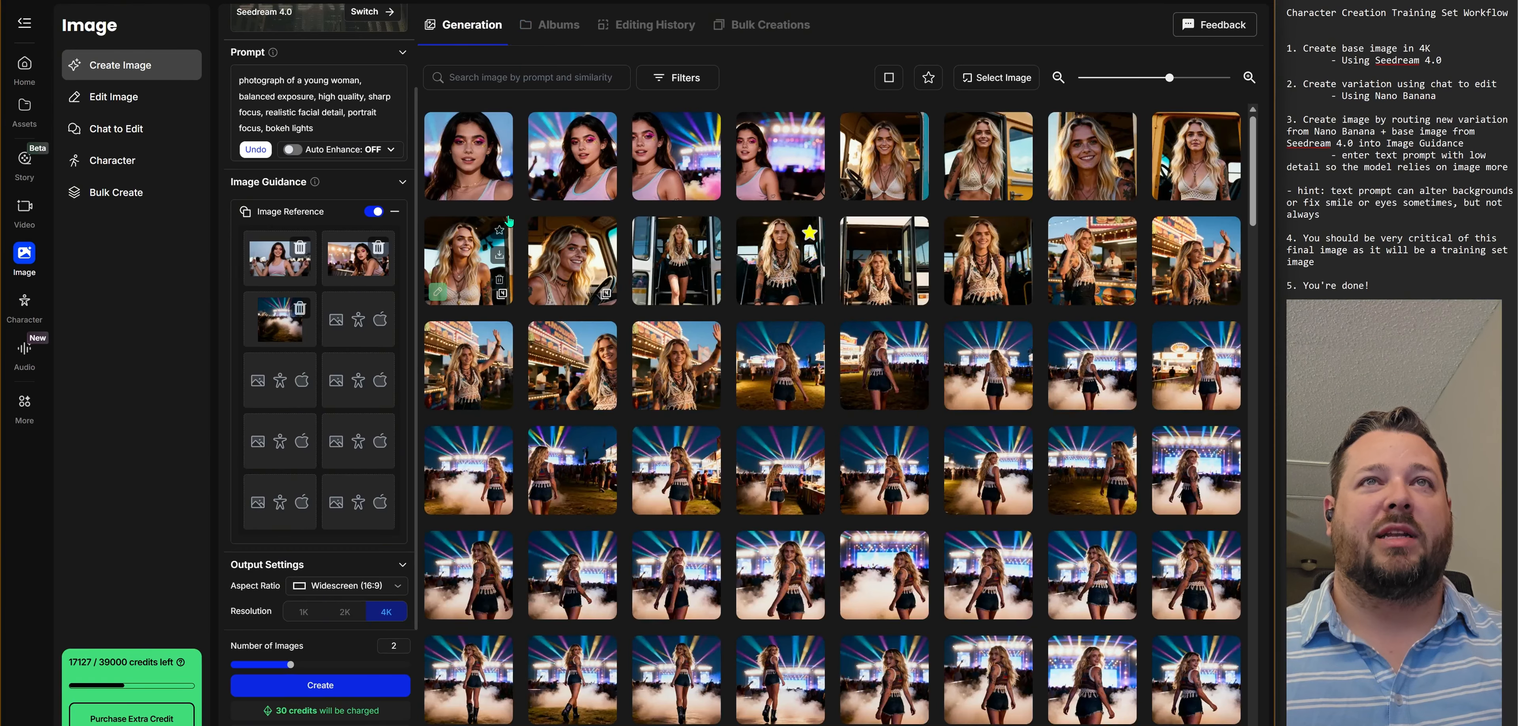
{"action": "left_click", "coordinate": [463, 147]}
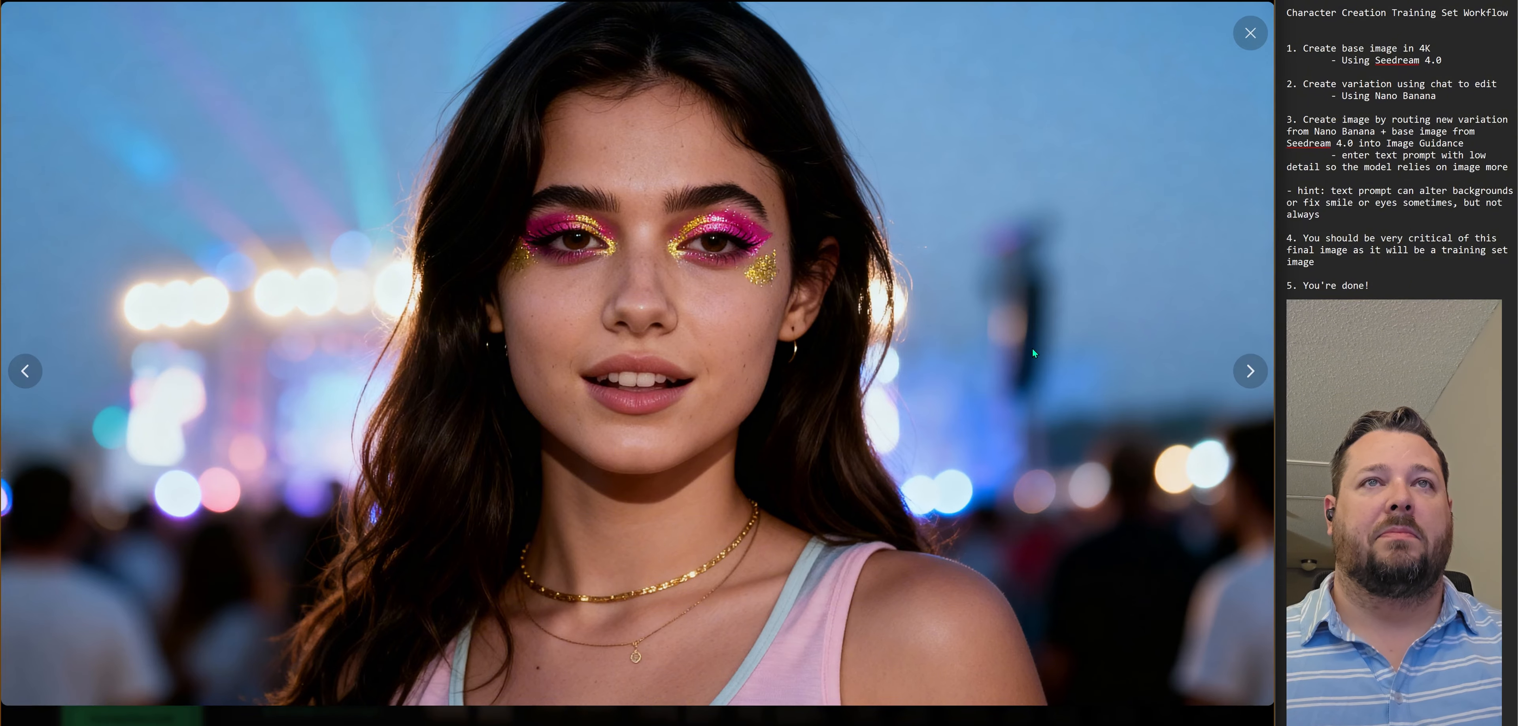
{"action": "key", "text": "Right"}
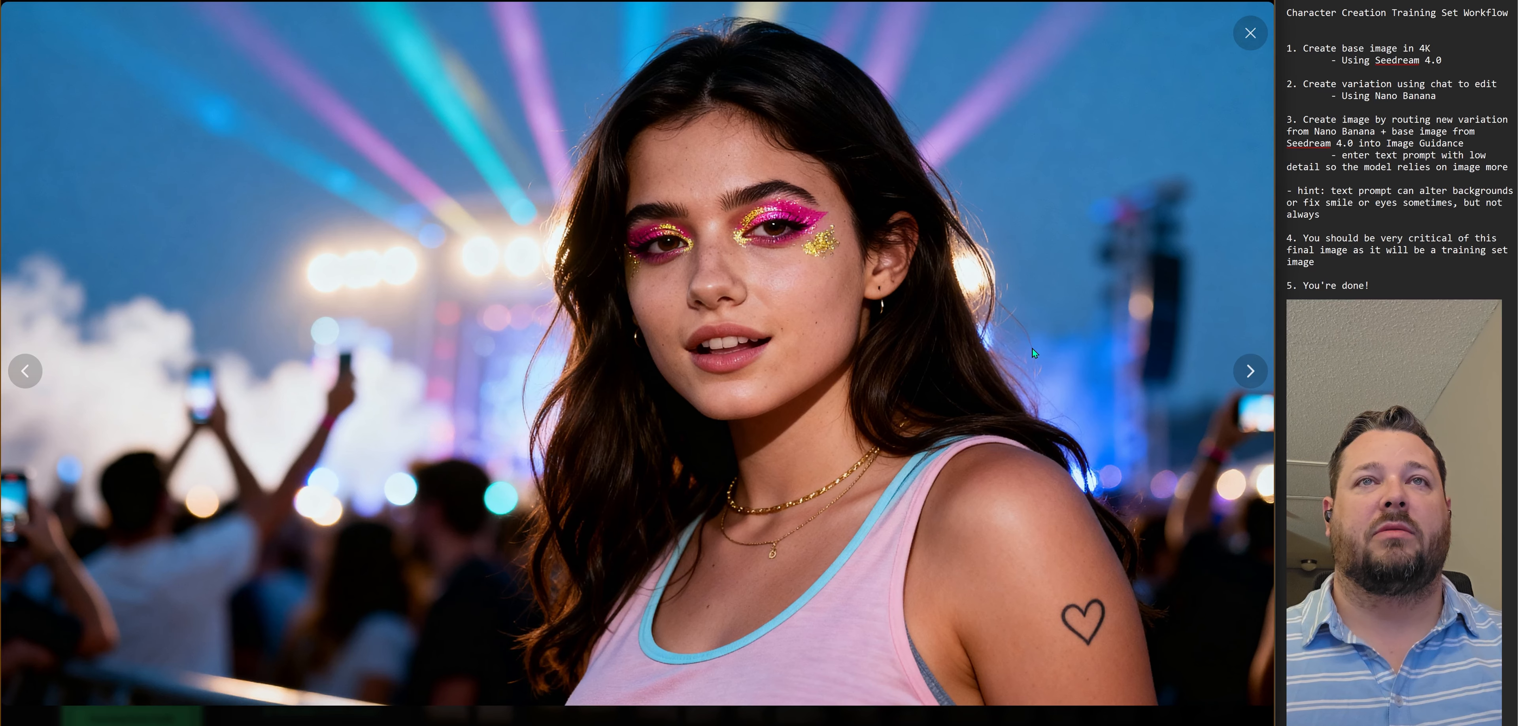
{"action": "key", "text": "Right"}
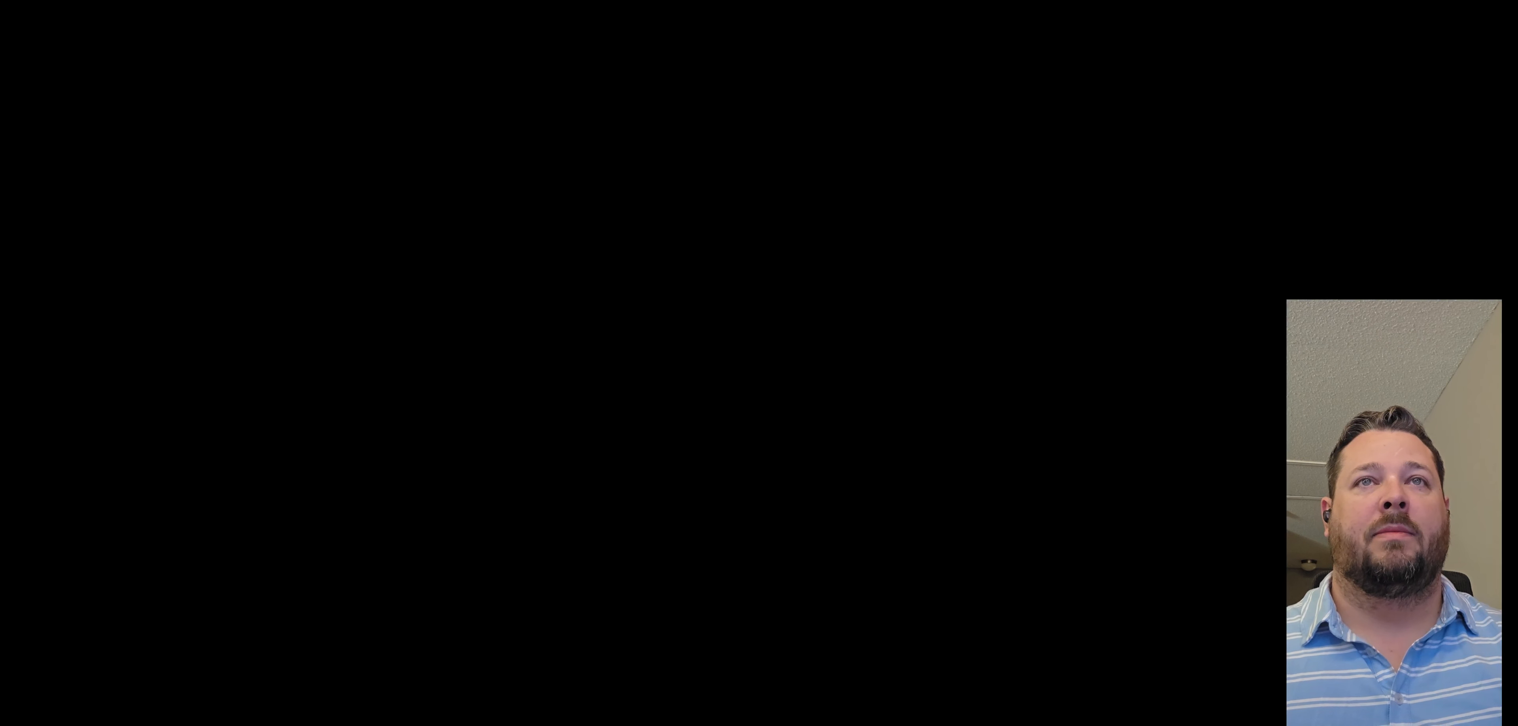